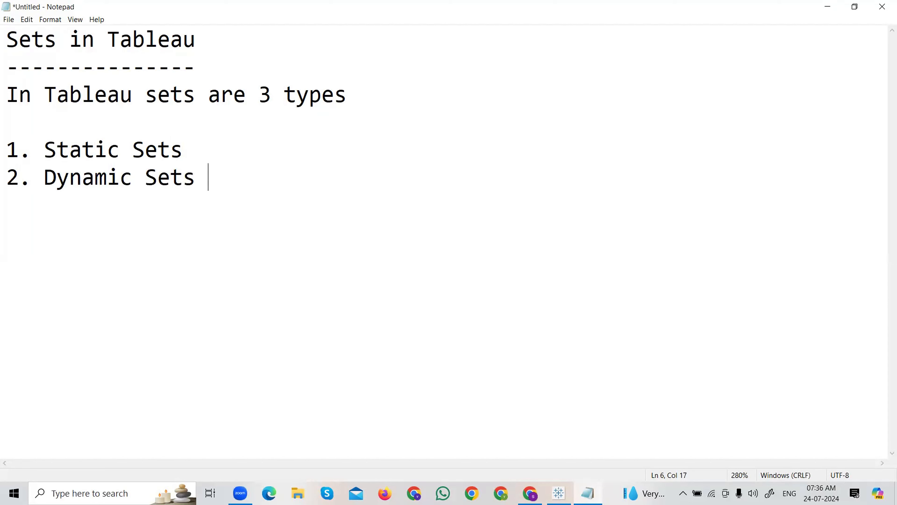
- Add "3. COmbined Sets" as the third item of the set types list
key(Return)
text(3. COmbined S)
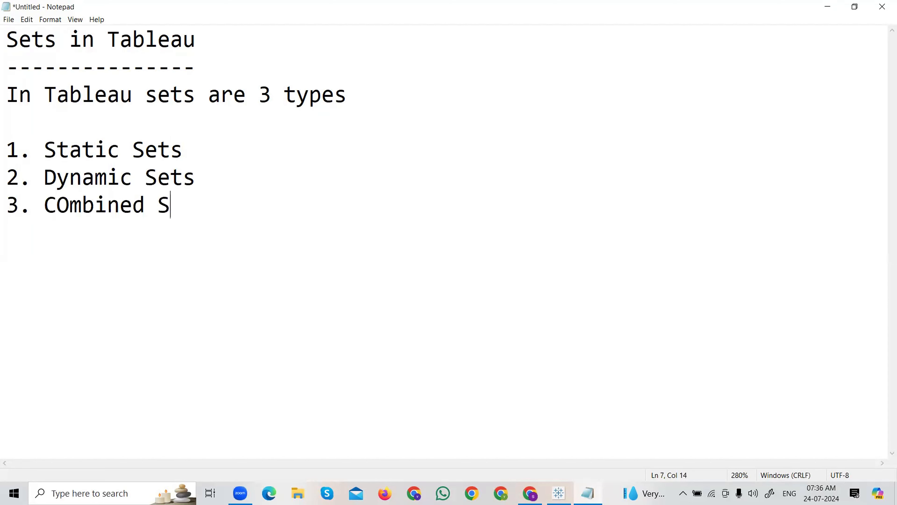
text(ets)
key(Return)
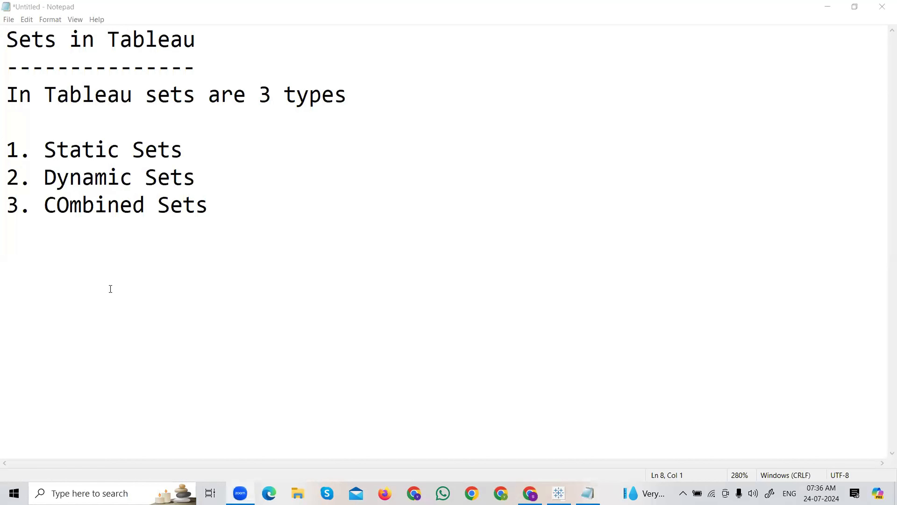
- Insert the line "to pull more information from the existing visualization" plus a blank line below the heading's dashed underline
click(170, 123)
click(227, 57)
key(Return)
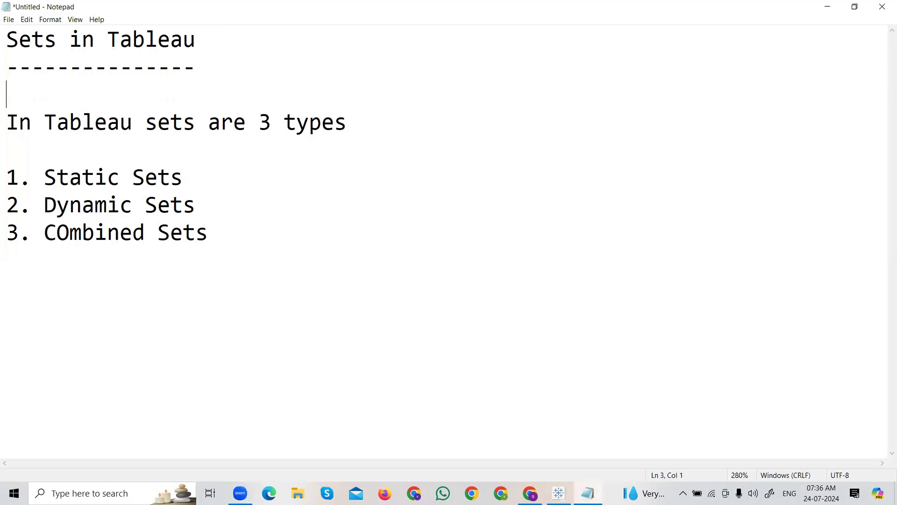
text(to pu)
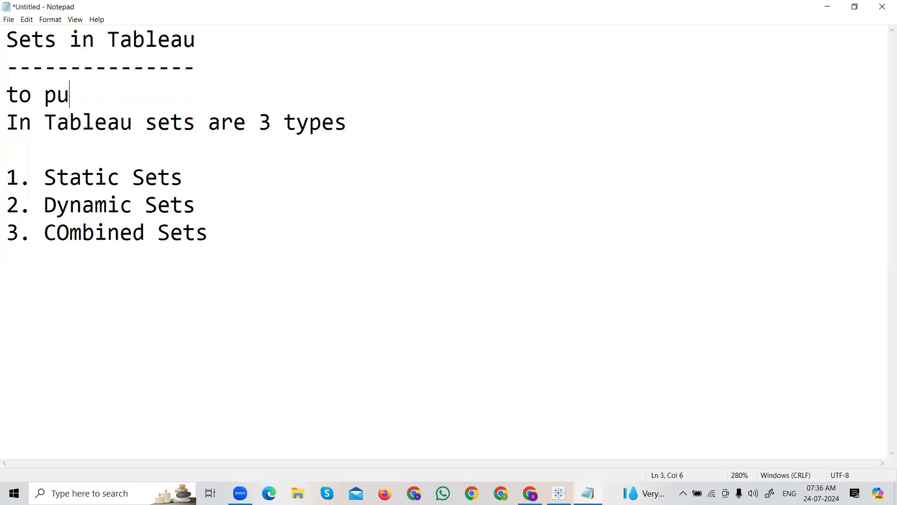
text(ll more informa)
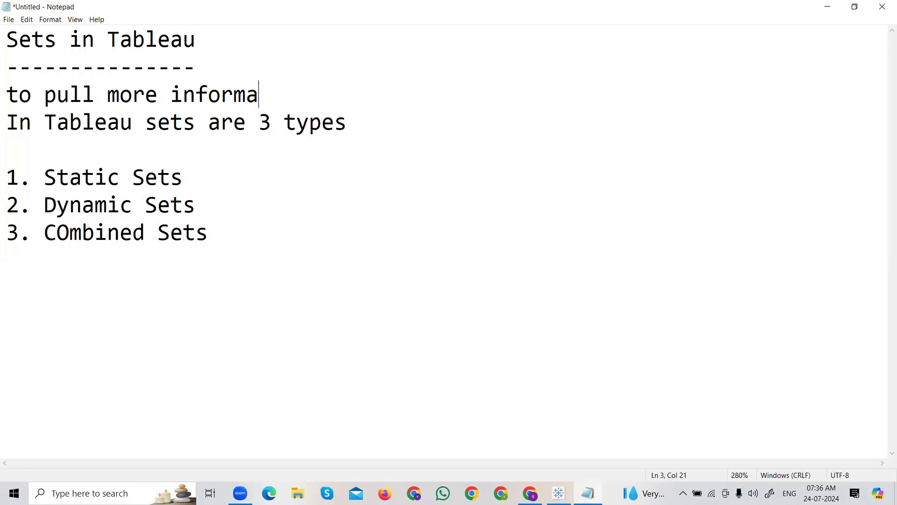
text(tion from the ex)
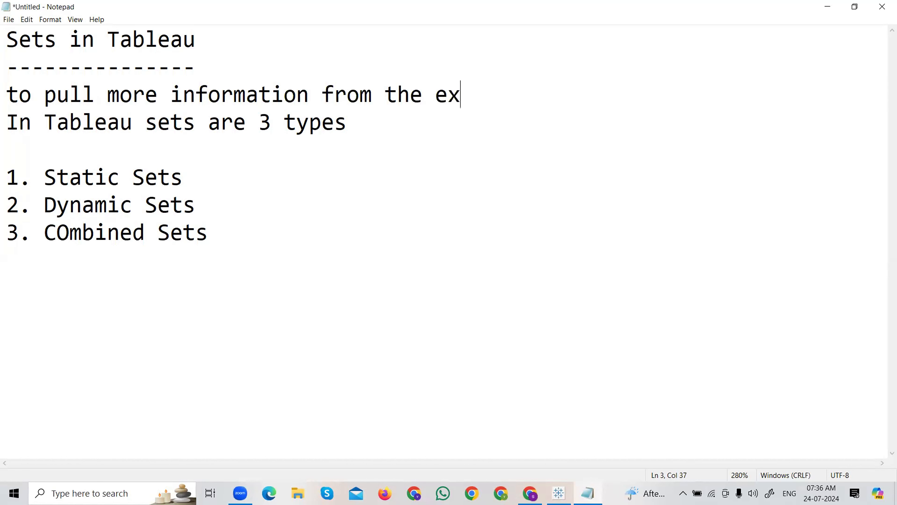
text(isrit)
key(BackSpace)
key(BackSpace)
key(BackSpace)
text(ting )
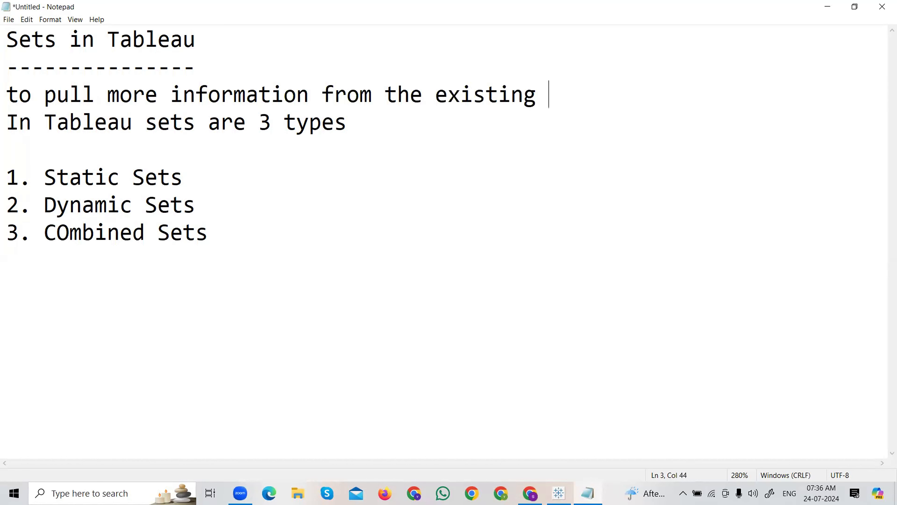
text(visualizaa)
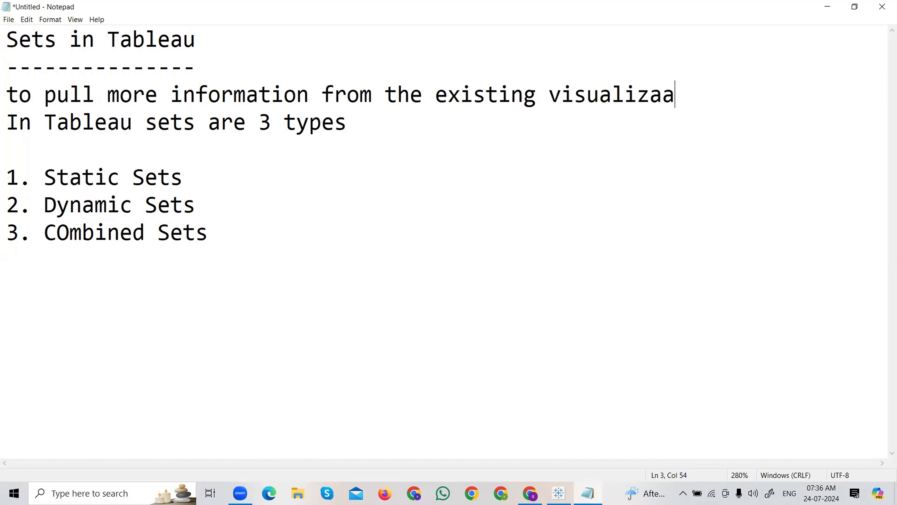
key(BackSpace)
text(tion)
key(Return)
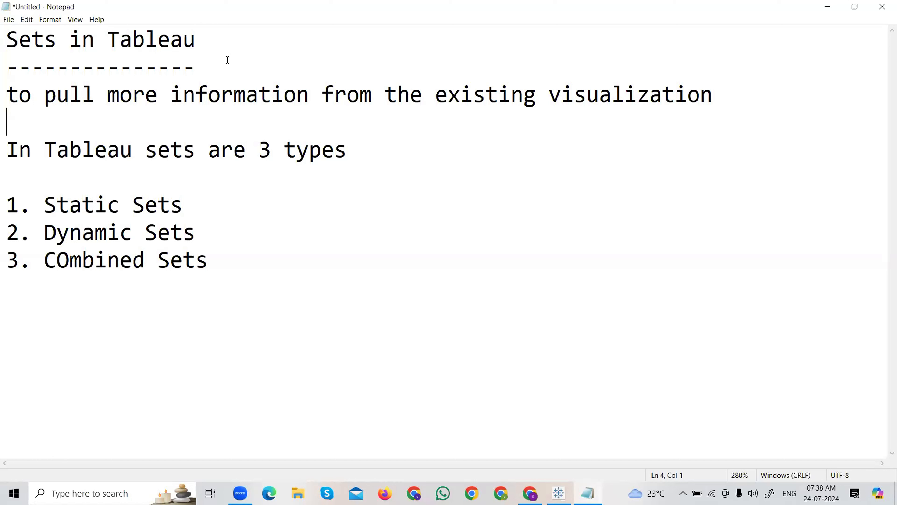
- Below the list, add the line "Sets concepts in Tableau -> will work with binary classification [in/out]"
click(100, 322)
key(Return)
text(B)
key(BackSpace)
text(Sets concept)
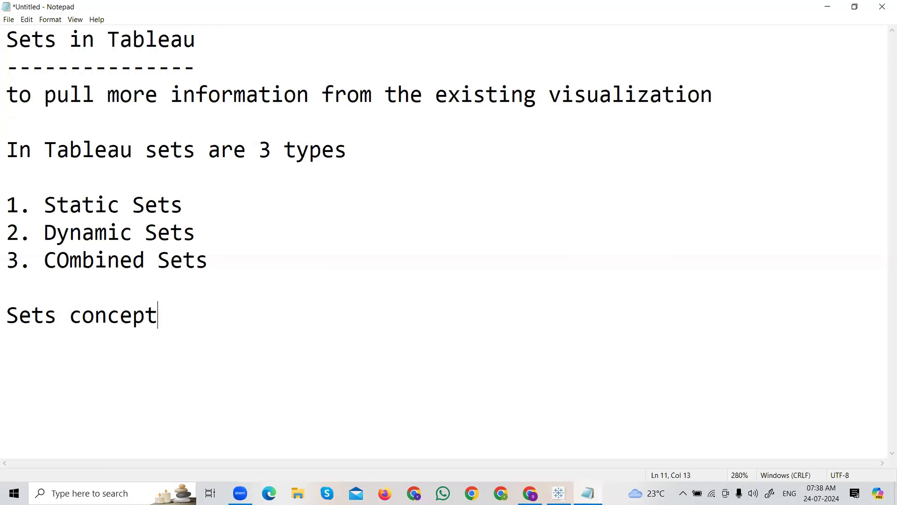
text(s in Tableau )
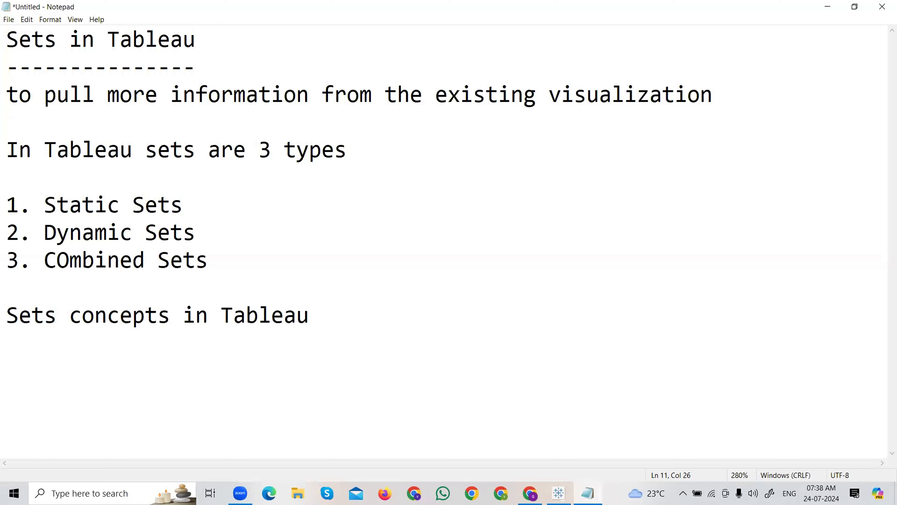
text(-> will work wi)
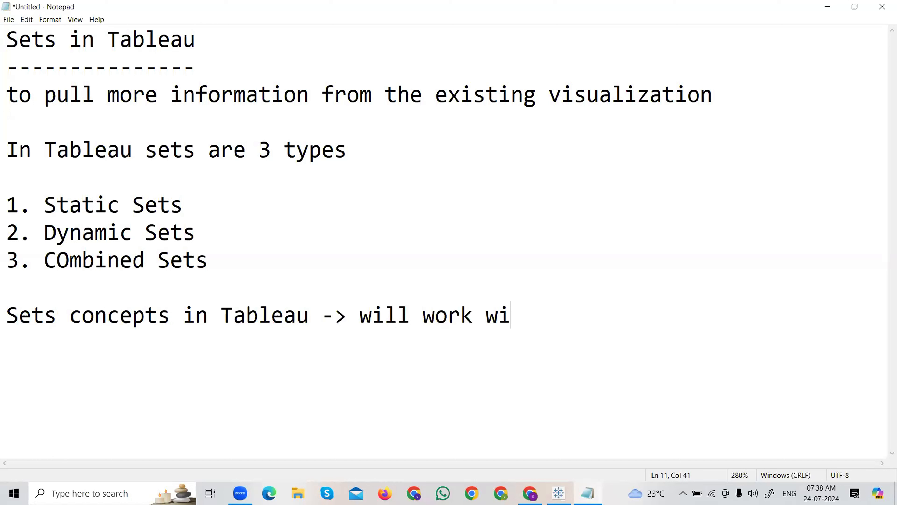
text(th binary classification)
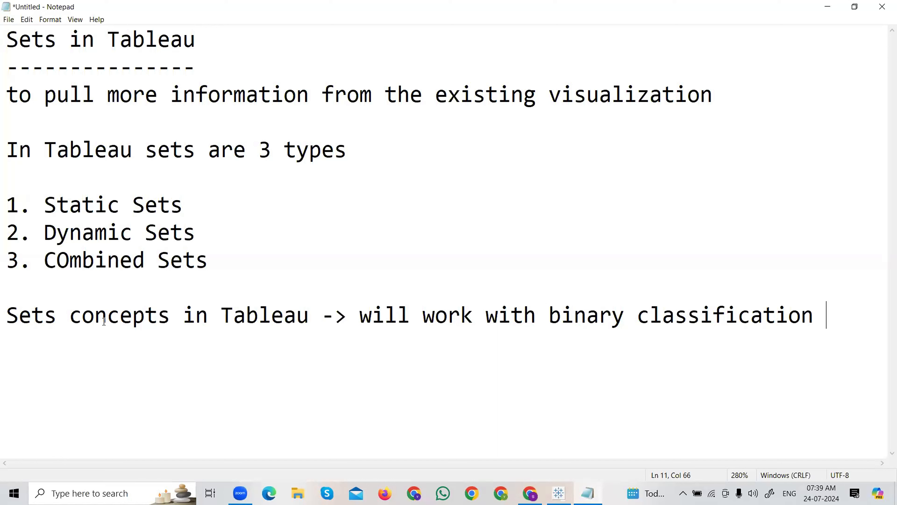
text([])
key(Left)
text(in/out)
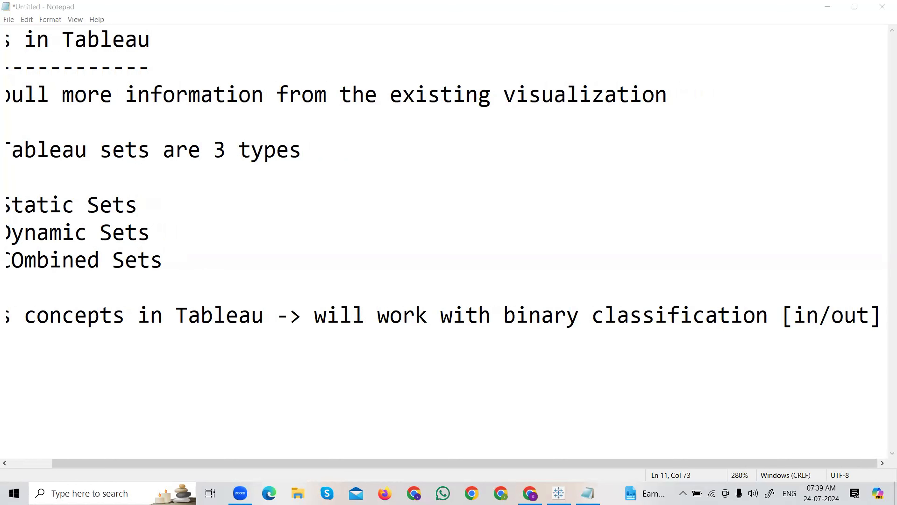
- Correct the capitalization of the third list item to "Combined Sets"
click(28, 464)
drag(45, 209, 196, 208)
drag(56, 231, 201, 242)
click(209, 243)
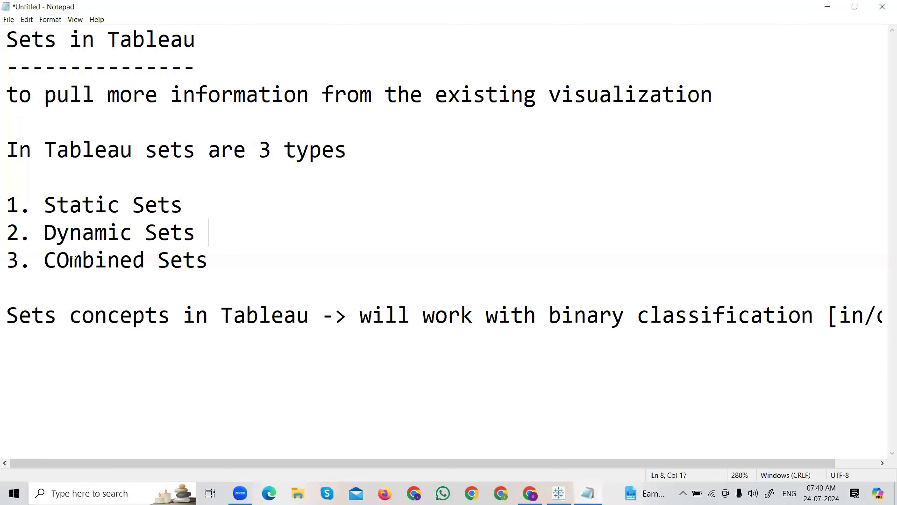
click(74, 255)
key(BackSpace)
text(o)
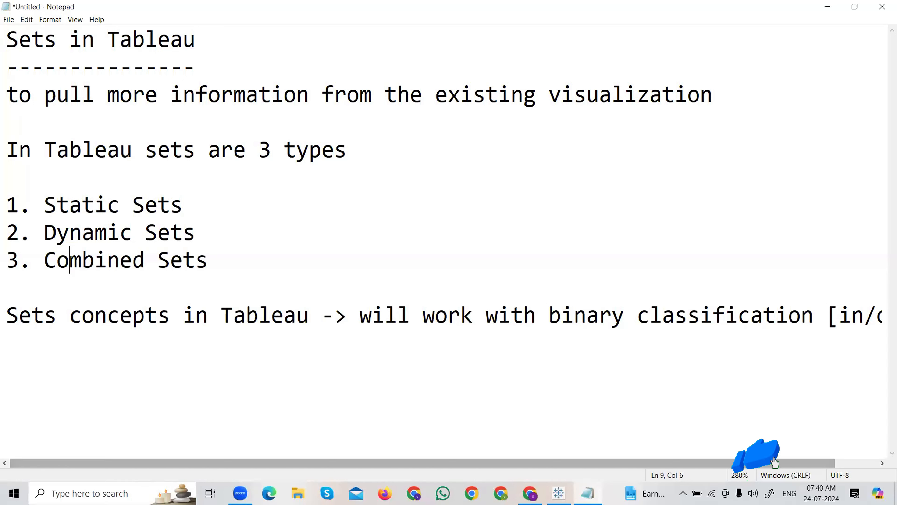
- Switch to Chrome, try the LinkedIn External Redirection shortcut and return to the new tab page
click(528, 479)
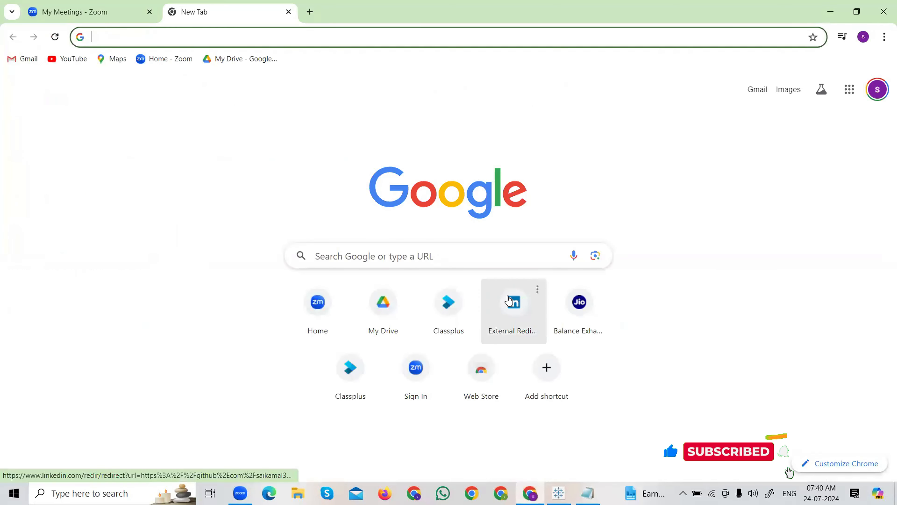
click(514, 301)
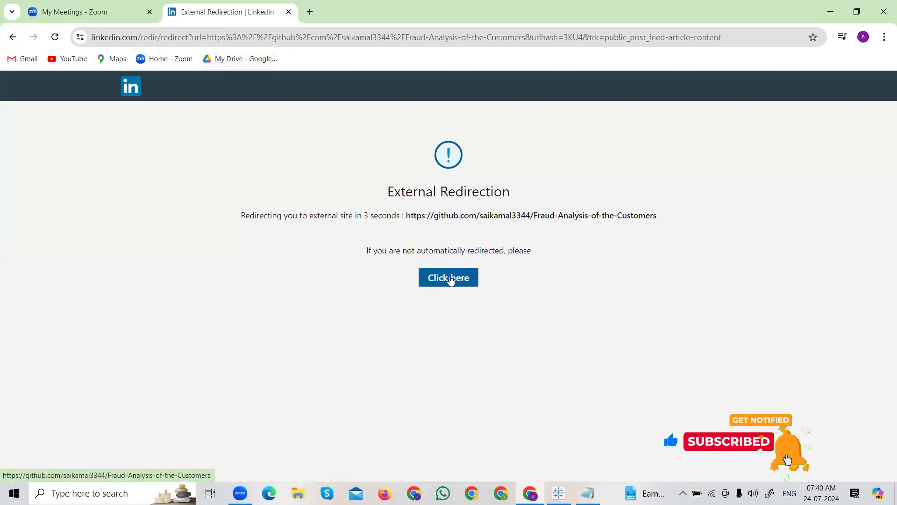
click(12, 37)
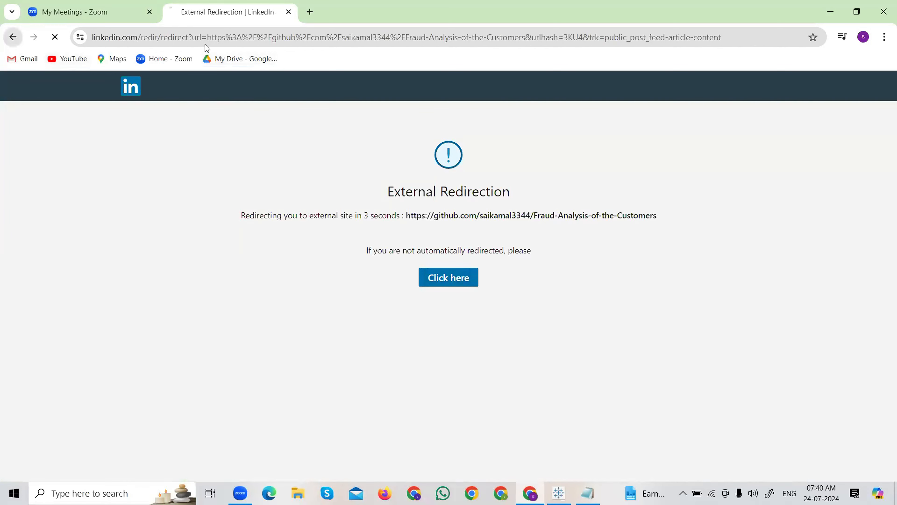
- Search the web for the presenter's full name with "linkedin" and open their LinkedIn profile from the results
click(206, 35)
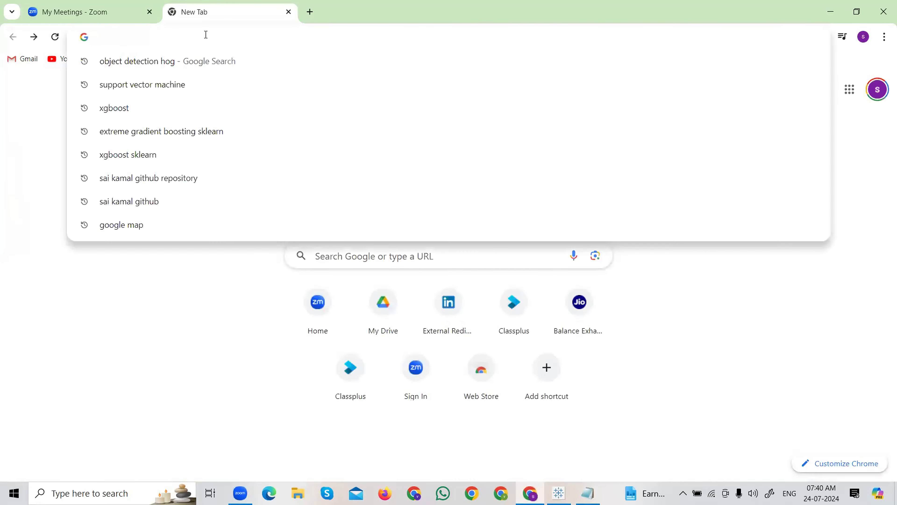
text(sai jama)
key(BackSpace)
key(BackSpace)
key(BackSpace)
key(BackSpace)
text(k)
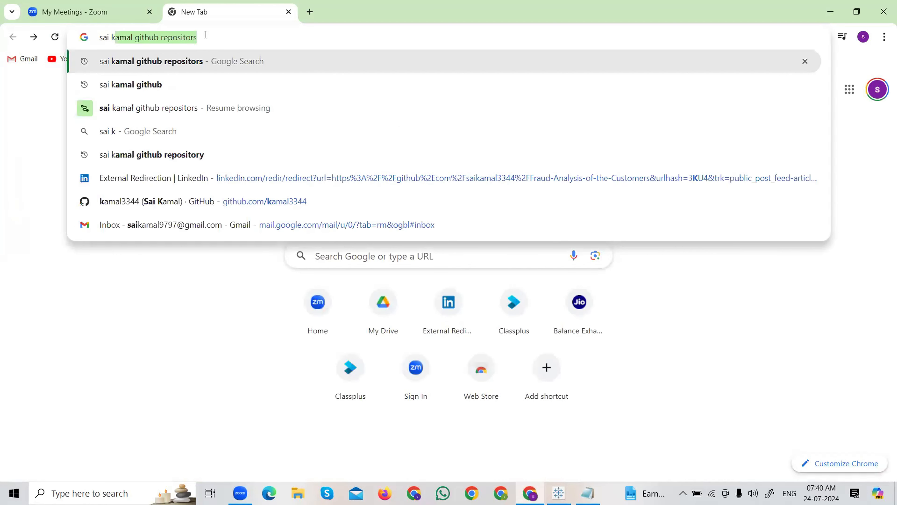
text(amal )
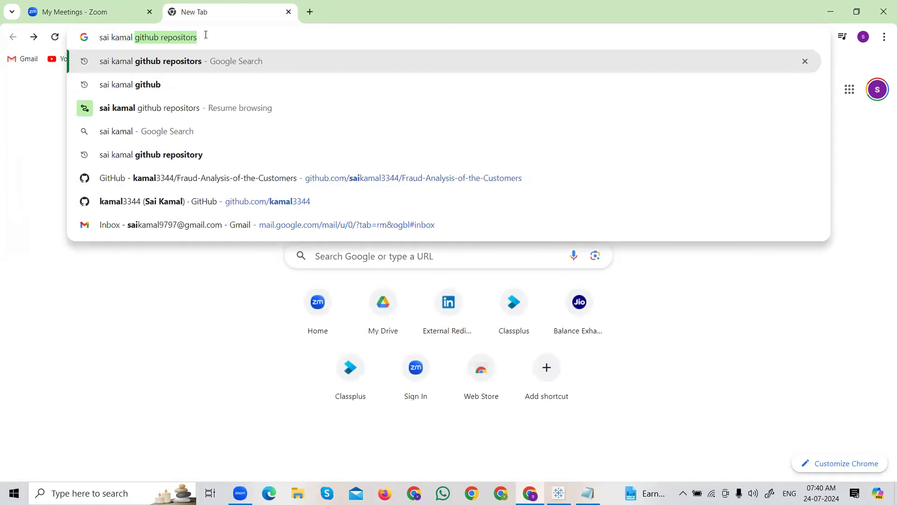
text(korlakubnta)
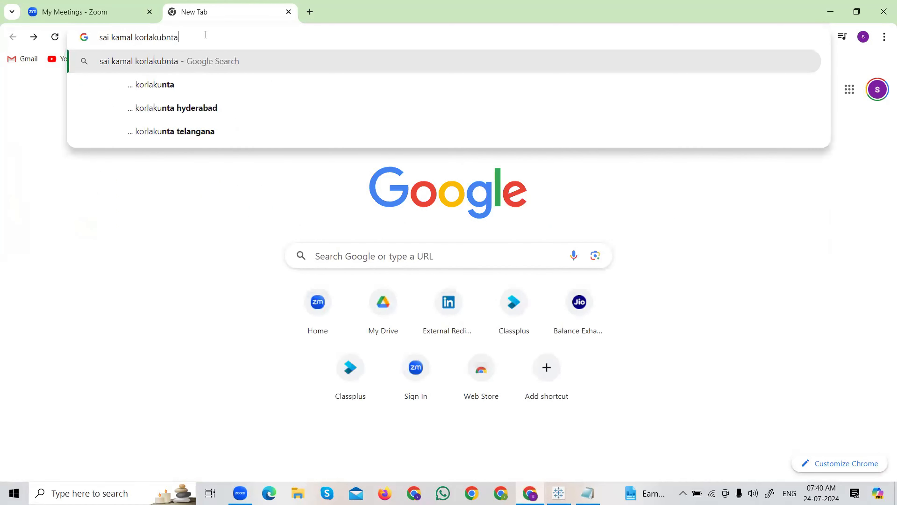
key(BackSpace)
key(BackSpace)
key(BackSpace)
key(BackSpace)
text(ntal)
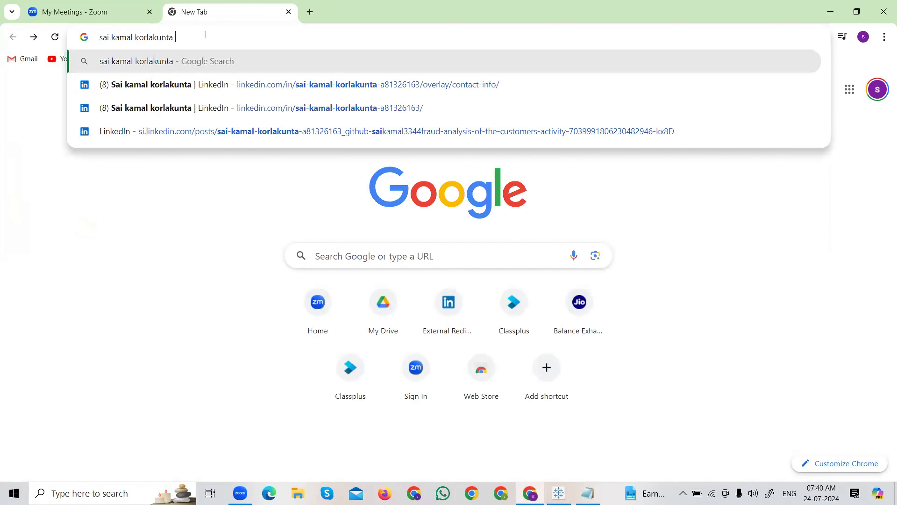
text(inked)
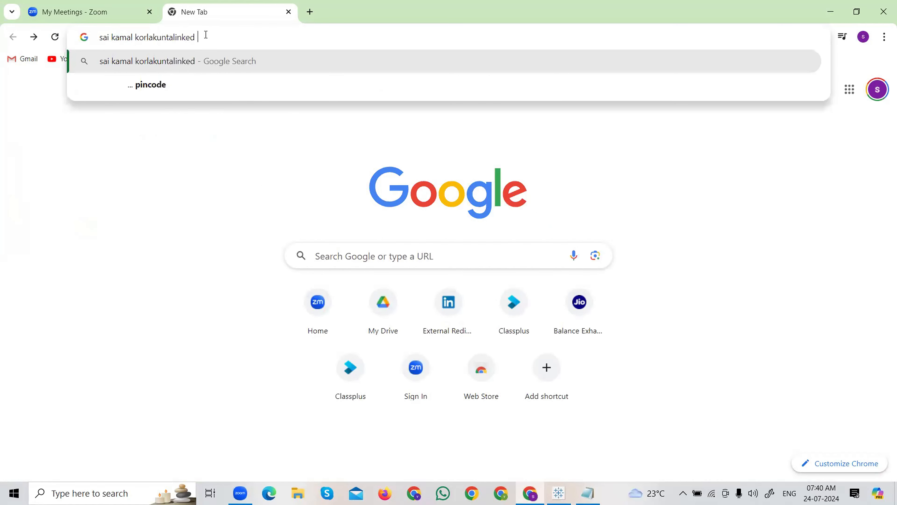
key(BackSpace)
key(BackSpace)
key(BackSpace)
key(BackSpace)
key(BackSpace)
key(BackSpace)
text(li)
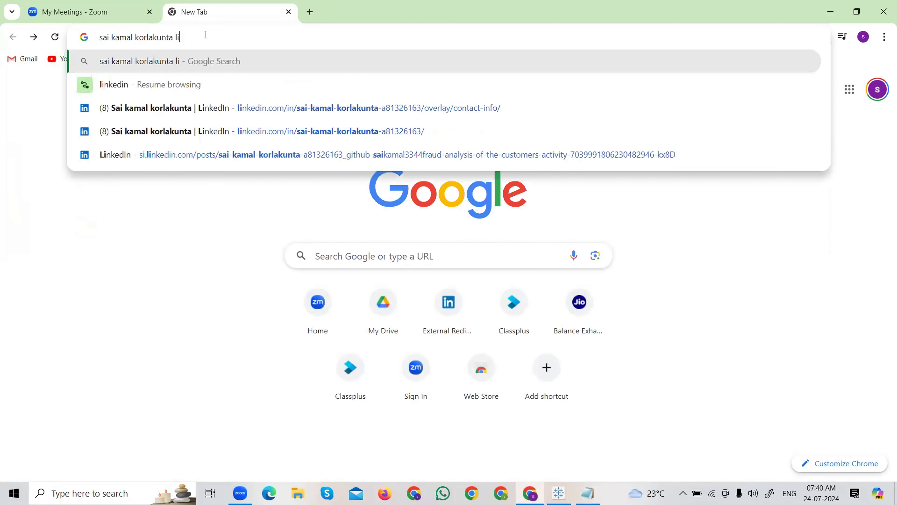
text(nkedin)
key(Return)
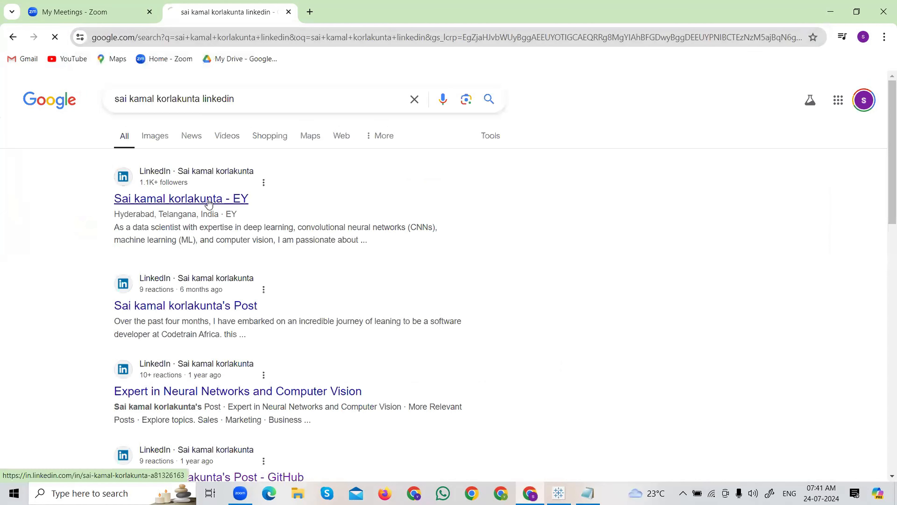
click(277, 198)
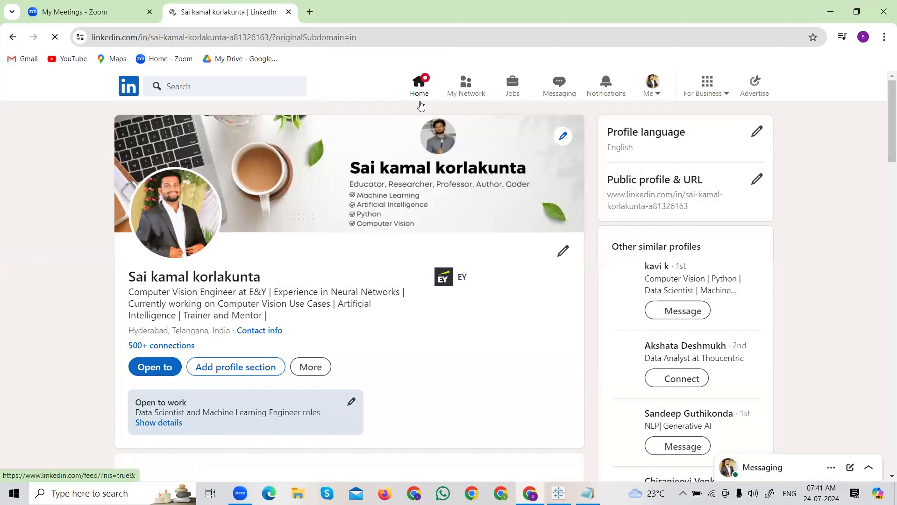
- Go to the LinkedIn home feed and load the saved items page at linkedin.com/feed/saved
click(421, 105)
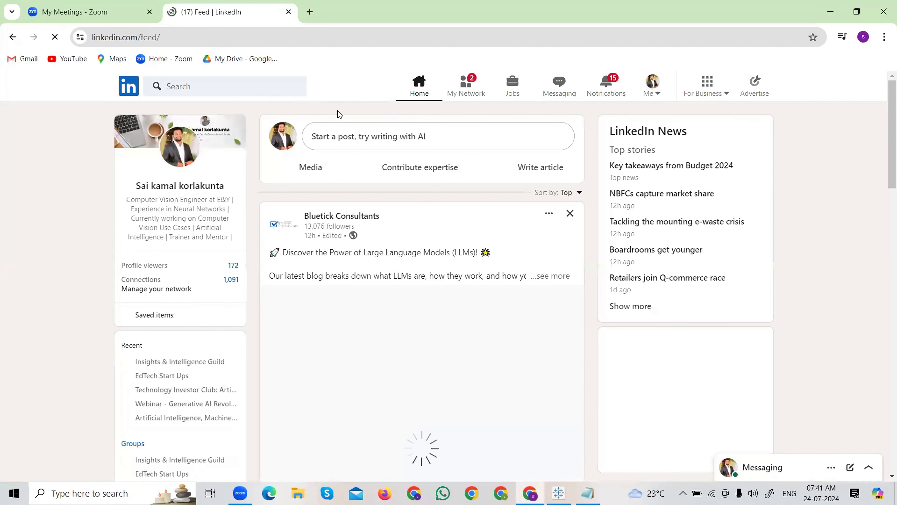
click(229, 37)
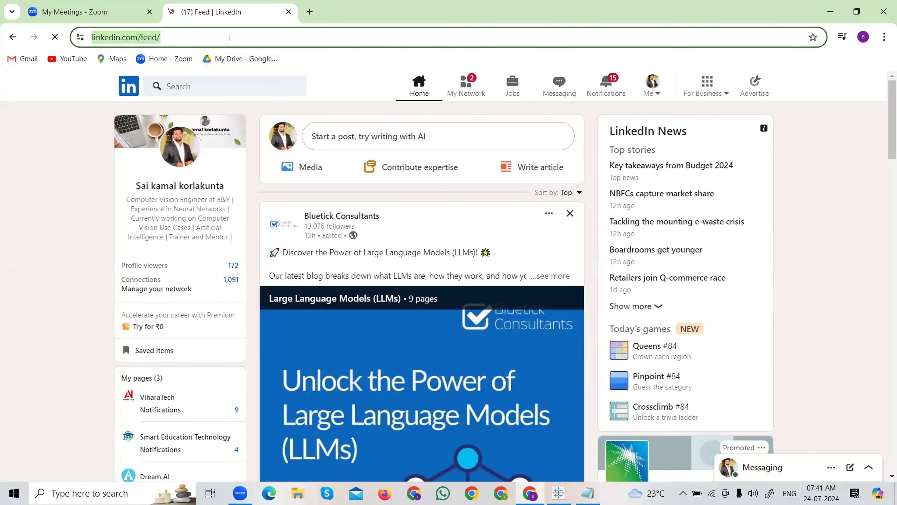
click(231, 36)
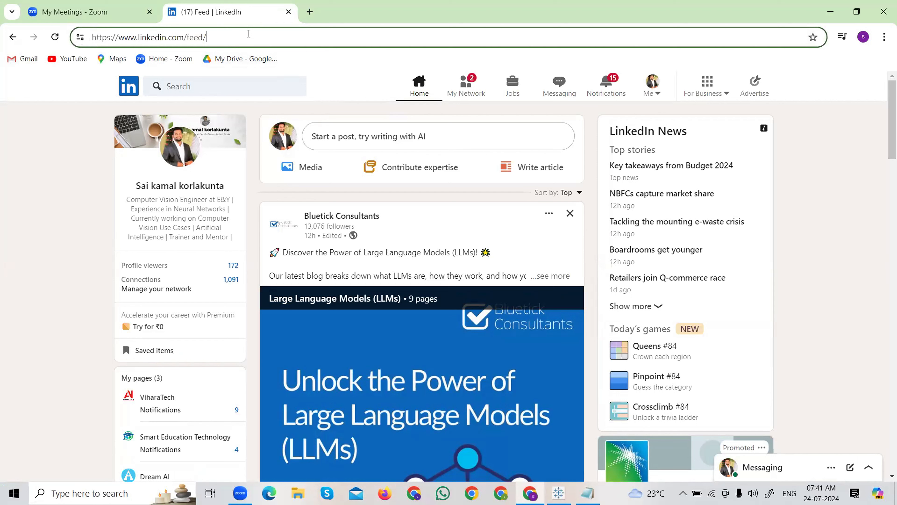
text(saved)
key(Return)
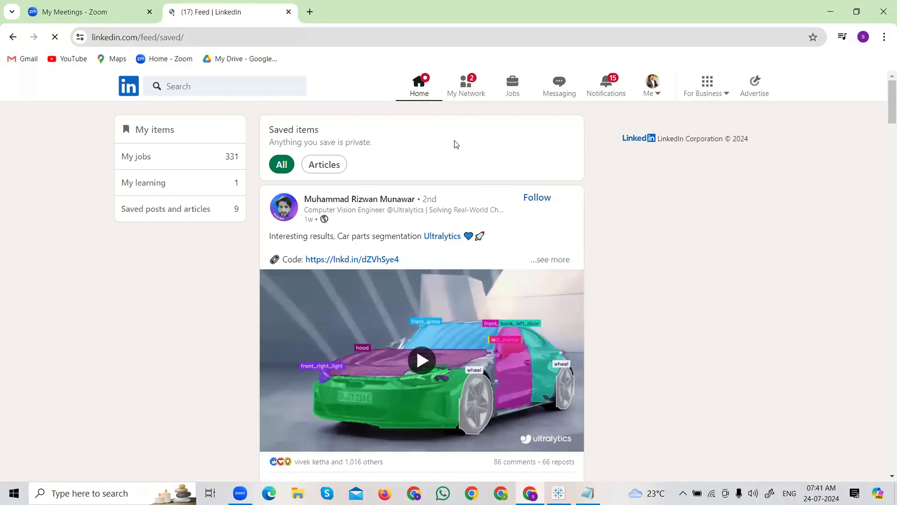
- Try to load the address linkedin.com/feed/jobs in place of the saved items page
click(287, 41)
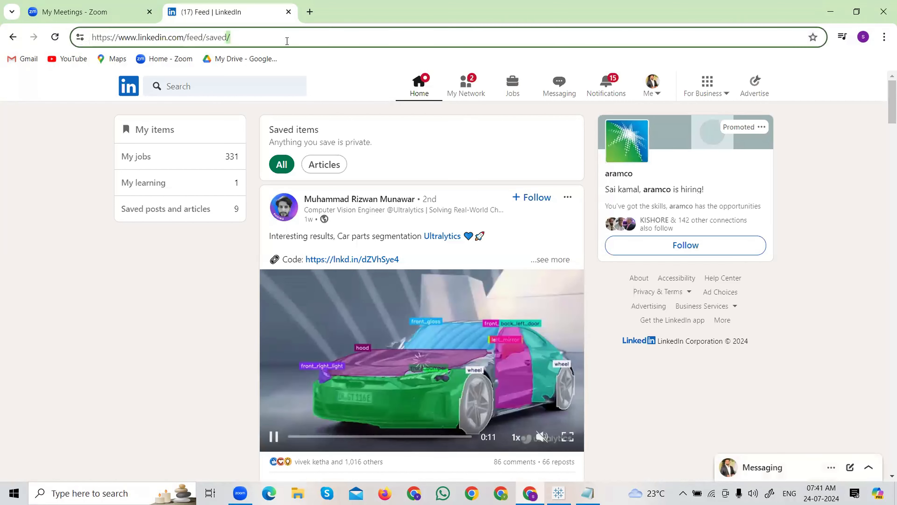
key(BackSpace)
key(BackSpace)
key(BackSpace)
key(BackSpace)
key(BackSpace)
key(BackSpace)
key(BackSpace)
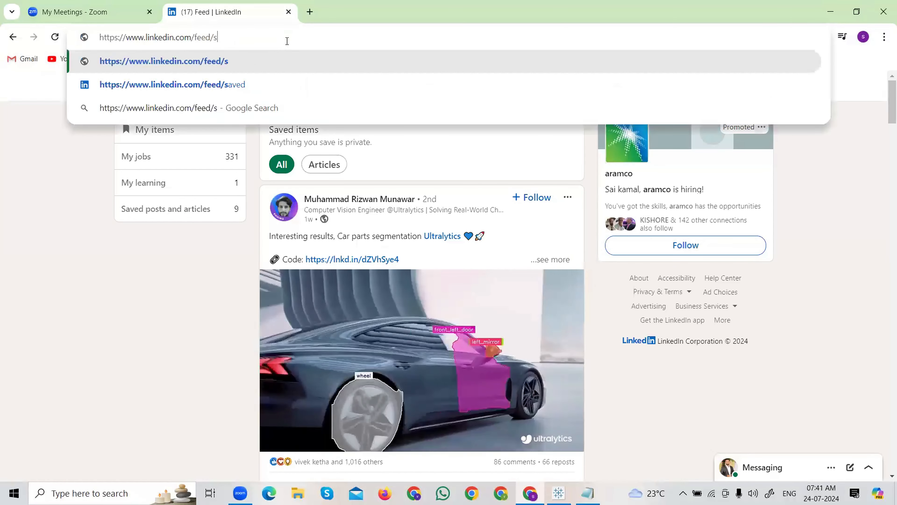
text(/)
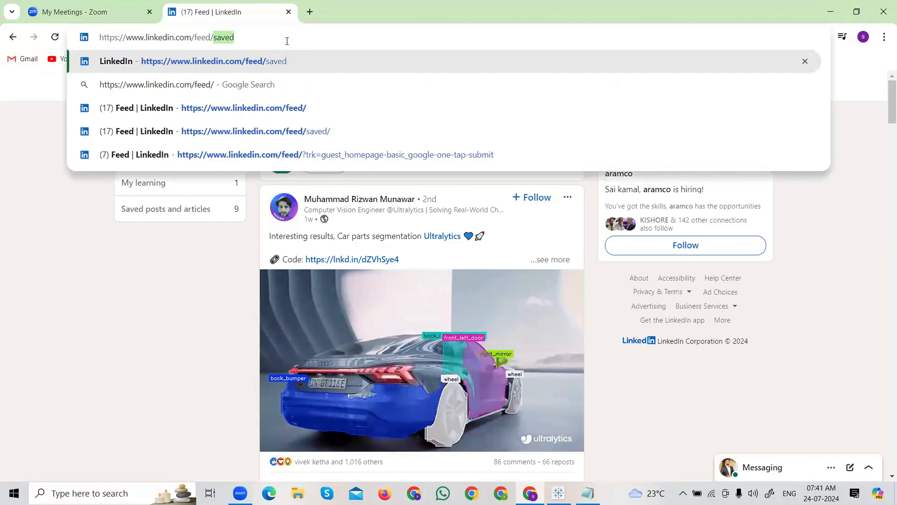
text(jobs)
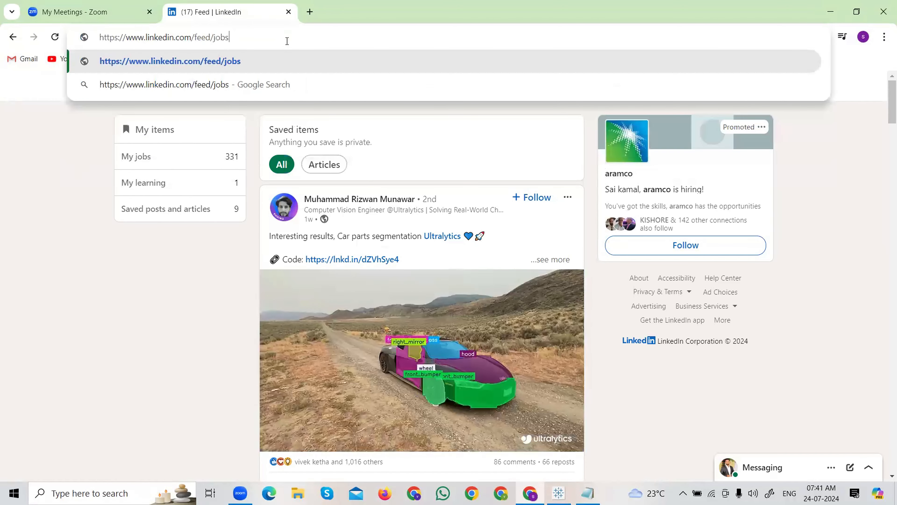
key(Return)
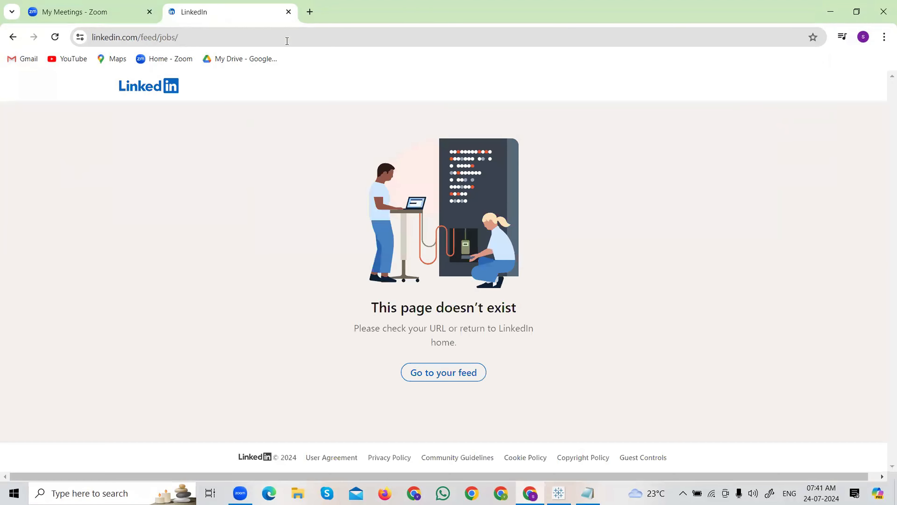
- Cut the address back to linkedin.com and reopen the suggested saved items page, linkedin.com/feed/saved
click(204, 36)
click(204, 35)
key(BackSpace)
key(BackSpace)
key(BackSpace)
key(BackSpace)
key(BackSpace)
key(BackSpace)
key(BackSpace)
key(BackSpace)
key(BackSpace)
key(BackSpace)
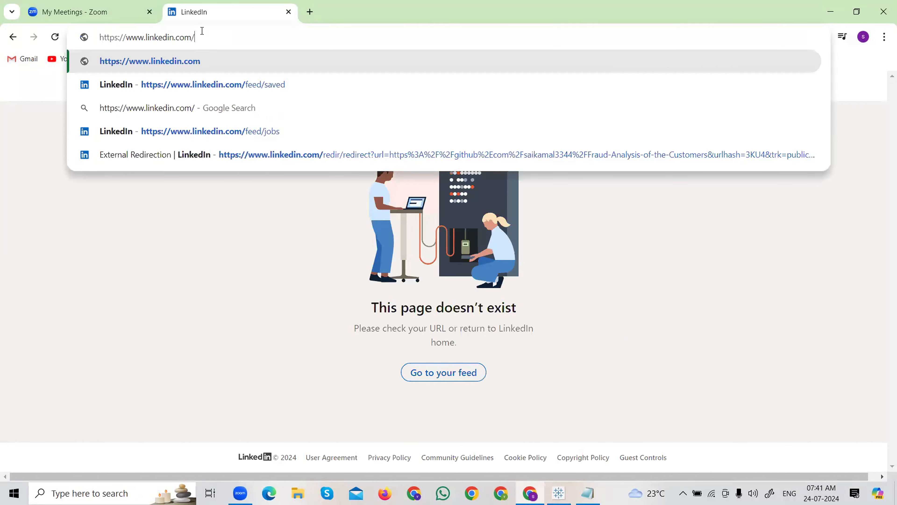
click(271, 85)
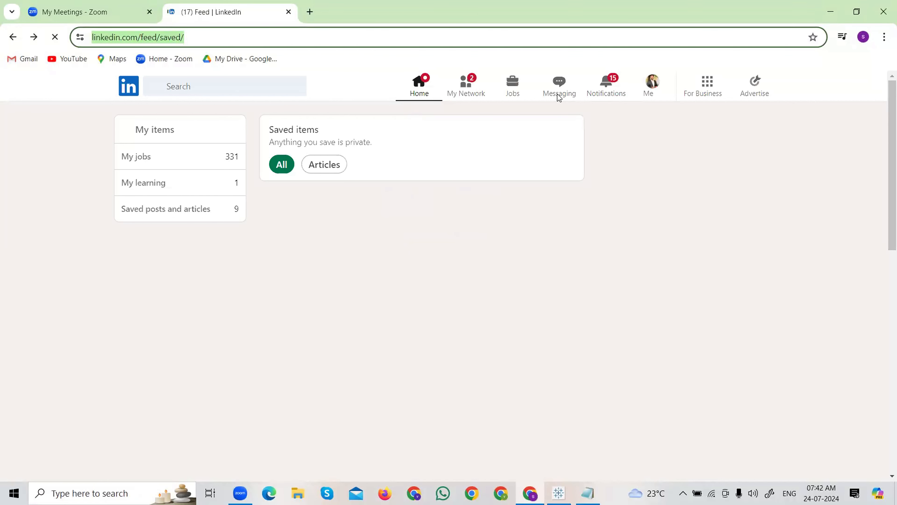
- Open LinkedIn's Jobs page and highlight the "jobs/" part of its address
click(515, 93)
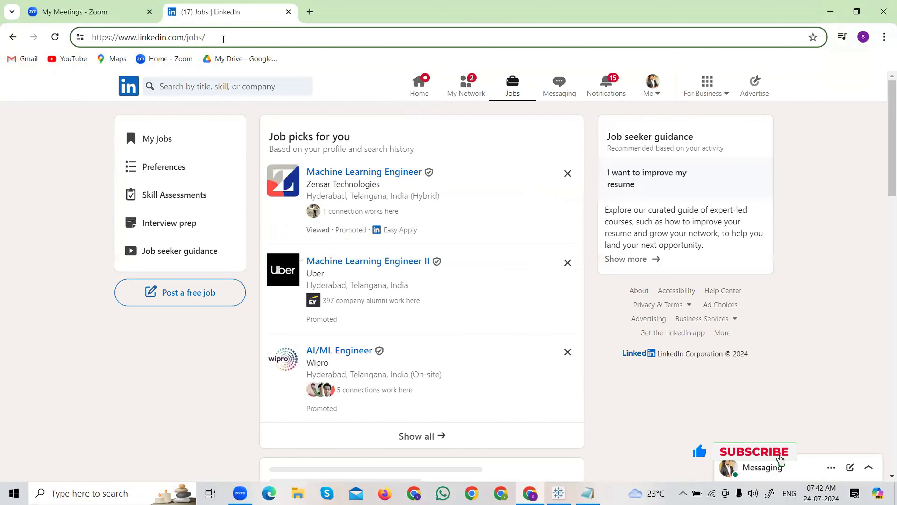
double_click(226, 38)
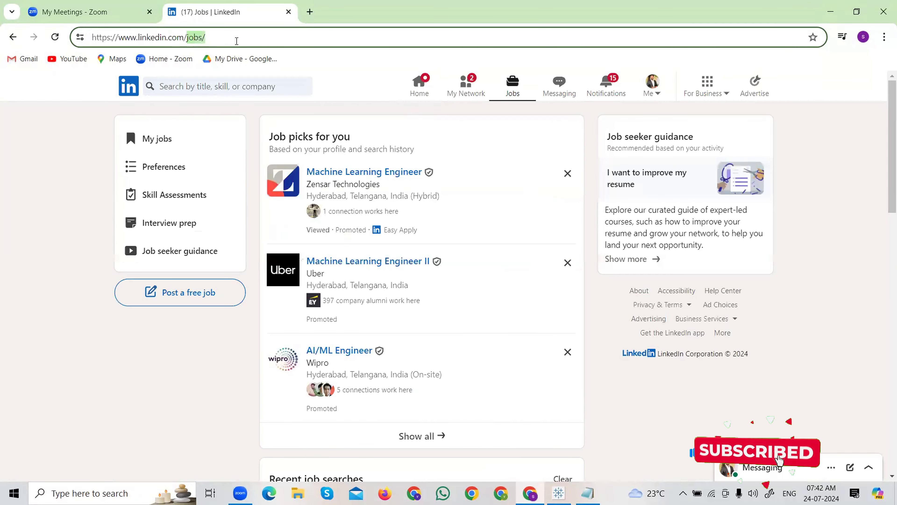
click(245, 37)
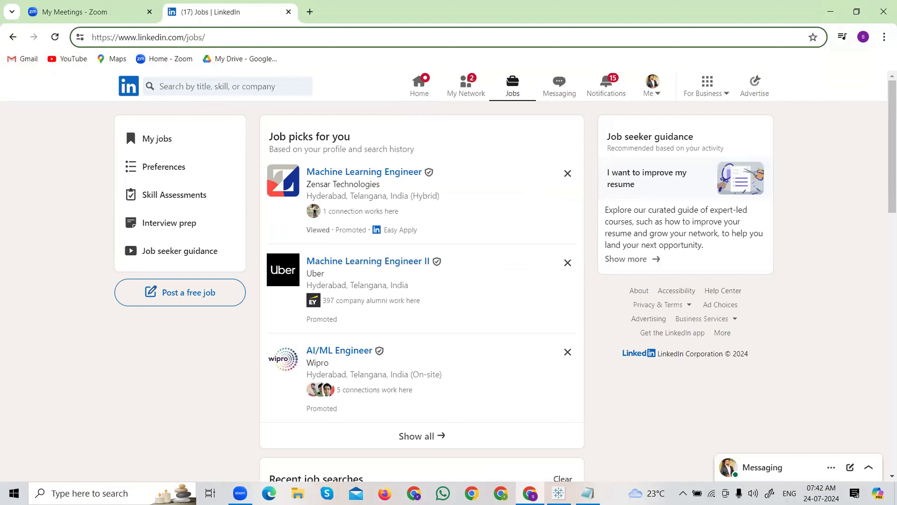
- Switch to the Notepad notes and highlight the "Static Sets" list item to point it out
click(588, 494)
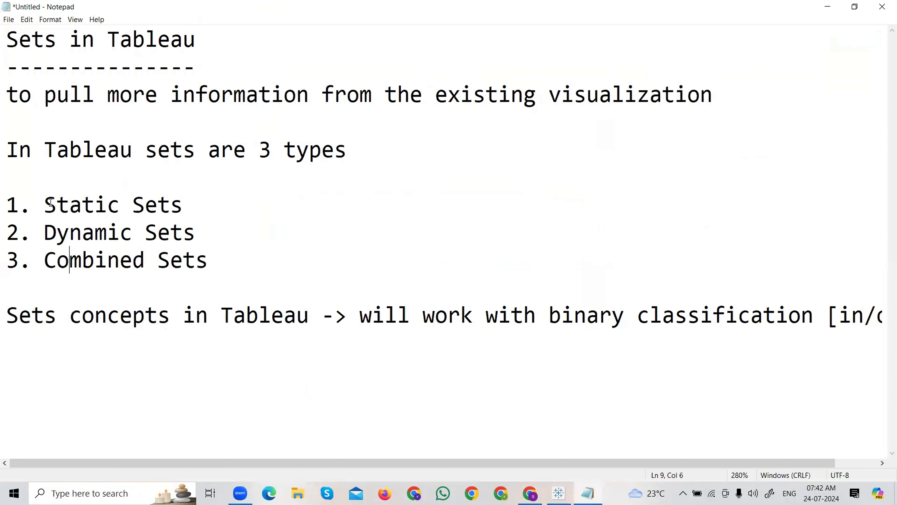
drag(45, 204, 243, 215)
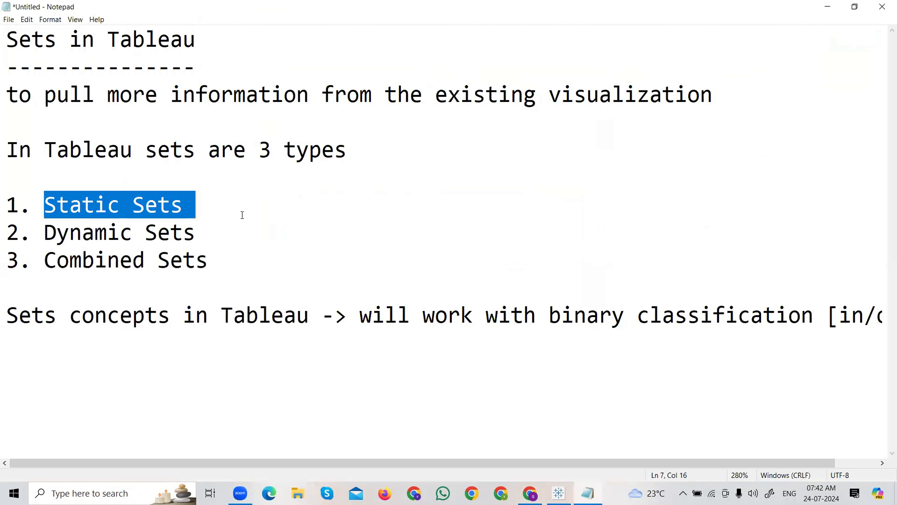
click(242, 215)
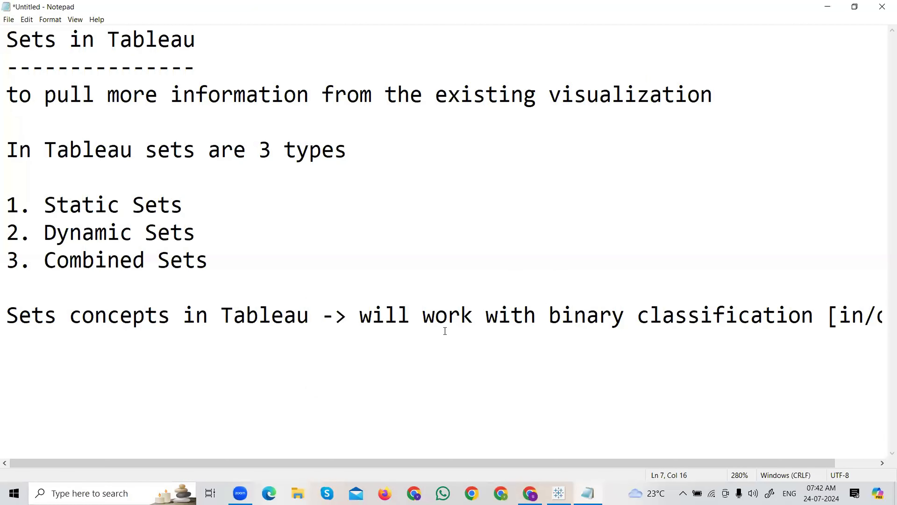
- Switch to Tableau Public, open Sheet 1 and rename it static_sets
key(alt+Tab)
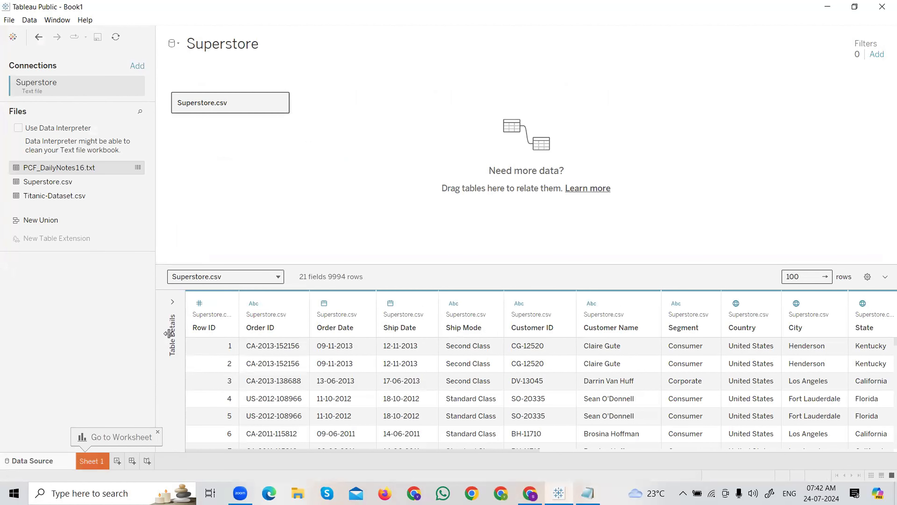
click(92, 461)
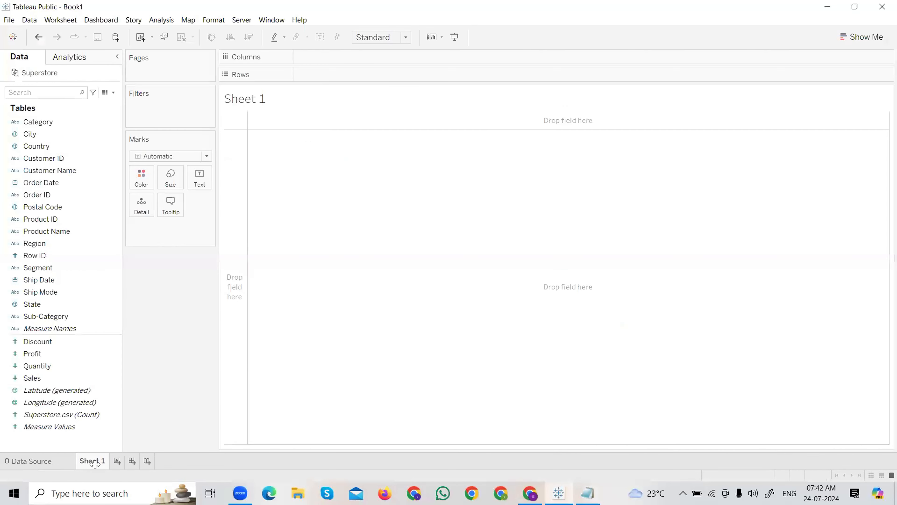
right_click(96, 461)
click(123, 351)
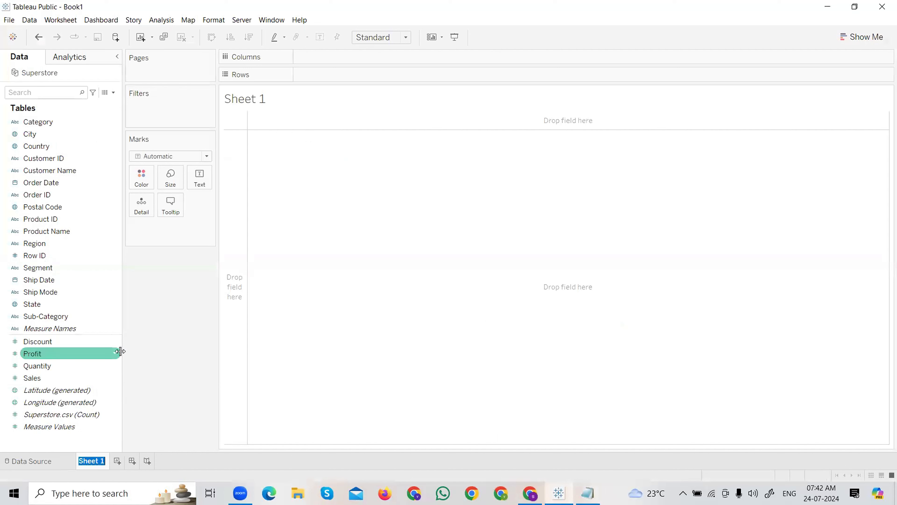
text(Static)
key(BackSpace)
key(BackSpace)
key(BackSpace)
key(BackSpace)
key(BackSpace)
key(BackSpace)
text(static_sets)
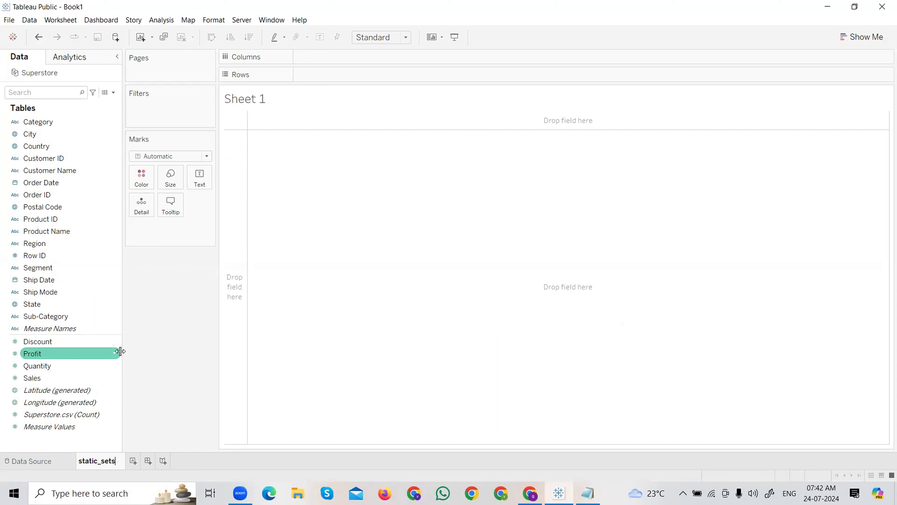
key(Return)
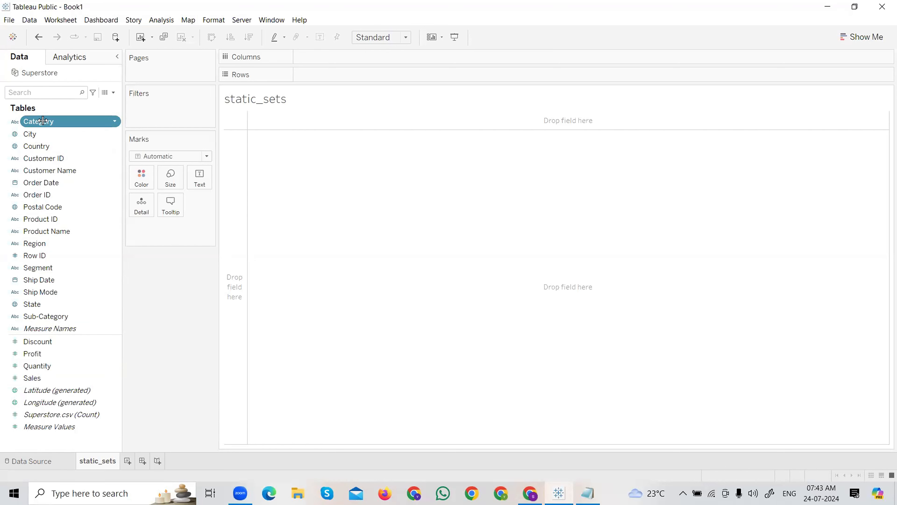
- Place the Category and Sub-Category fields on Rows, in that order
mouse_move(40, 121)
mouse_down()
mouse_move(253, 124)
mouse_move(326, 79)
mouse_up()
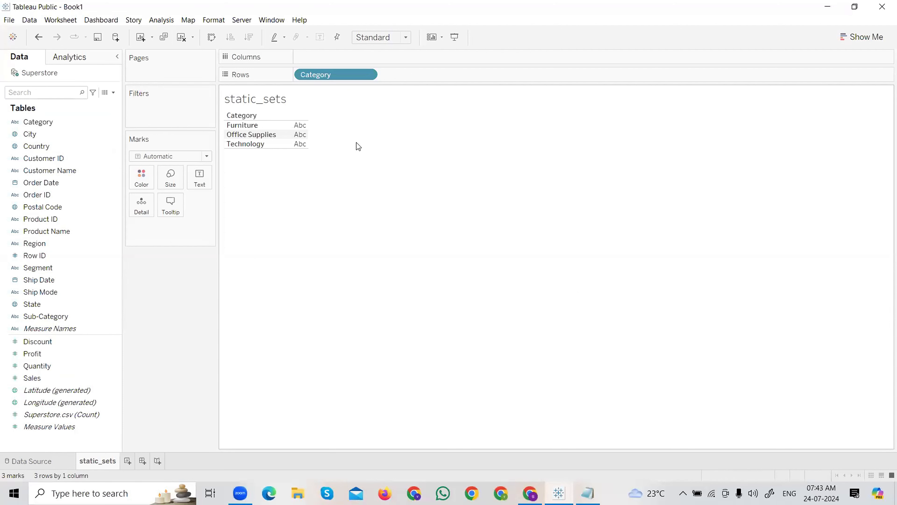
click(47, 317)
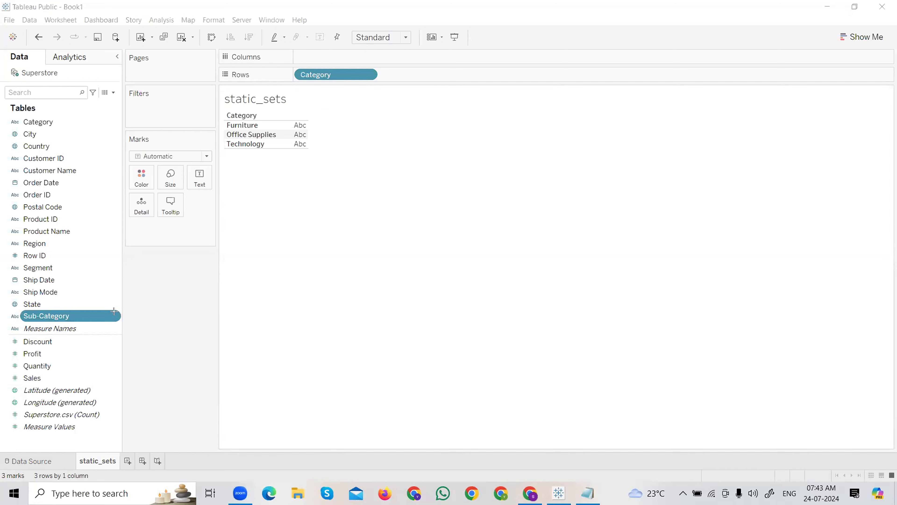
mouse_move(114, 311)
mouse_down()
mouse_move(352, 150)
mouse_move(387, 77)
mouse_up()
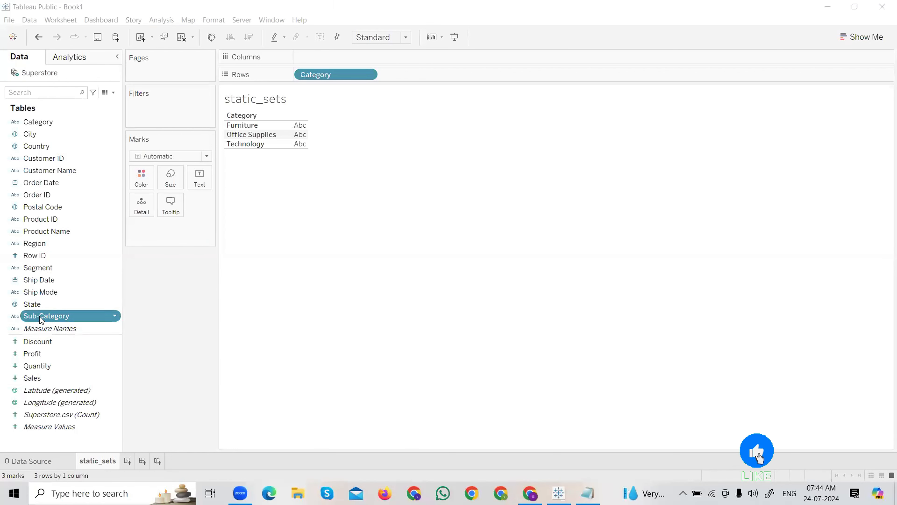
mouse_move(41, 320)
mouse_down()
mouse_move(252, 320)
mouse_move(401, 211)
mouse_move(409, 75)
mouse_up()
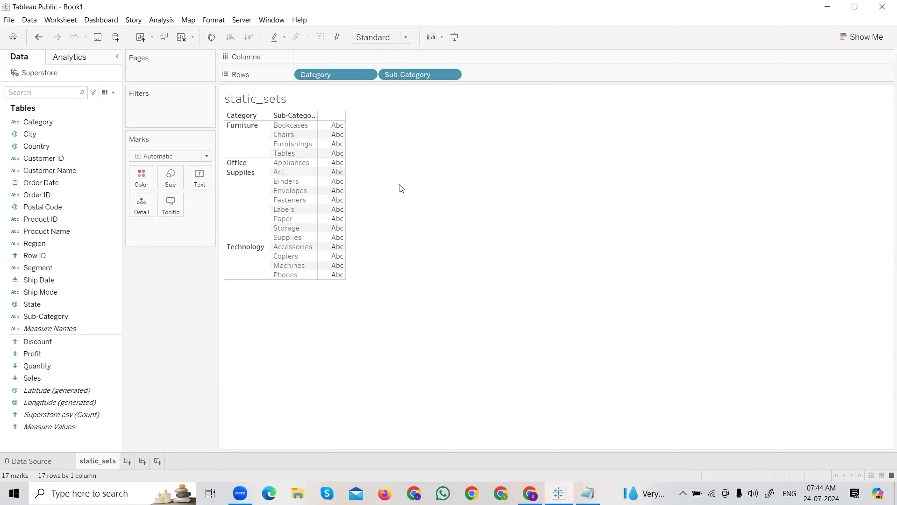
- Try Sales on Rows after Sub-Category, convert it to discrete, and remove it from the shelf
click(96, 377)
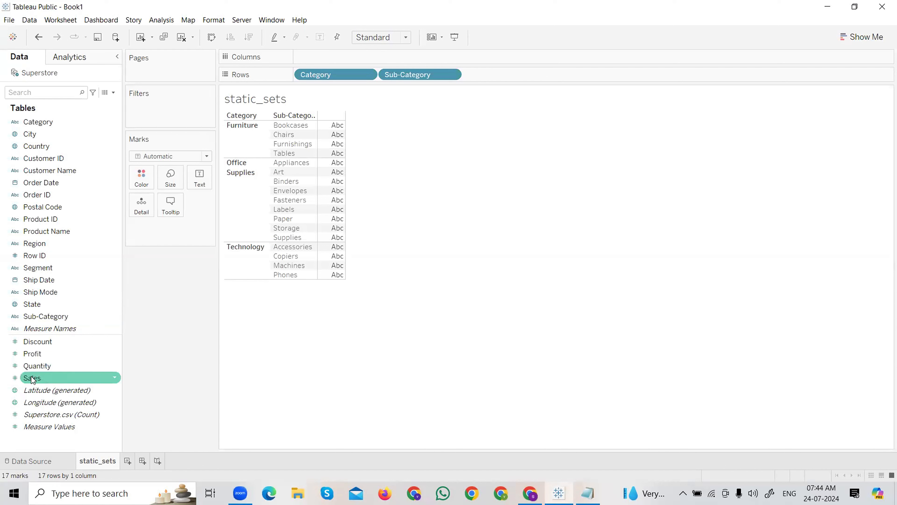
drag(95, 368, 491, 78)
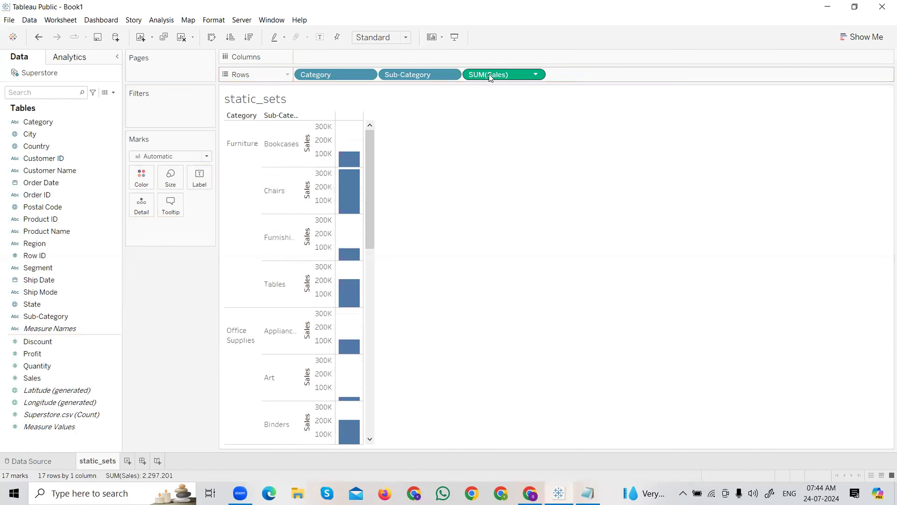
click(536, 73)
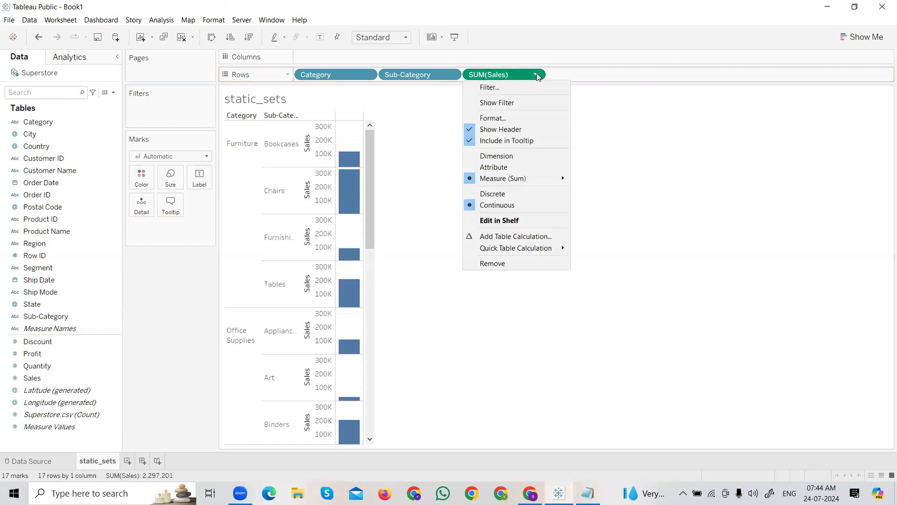
click(491, 193)
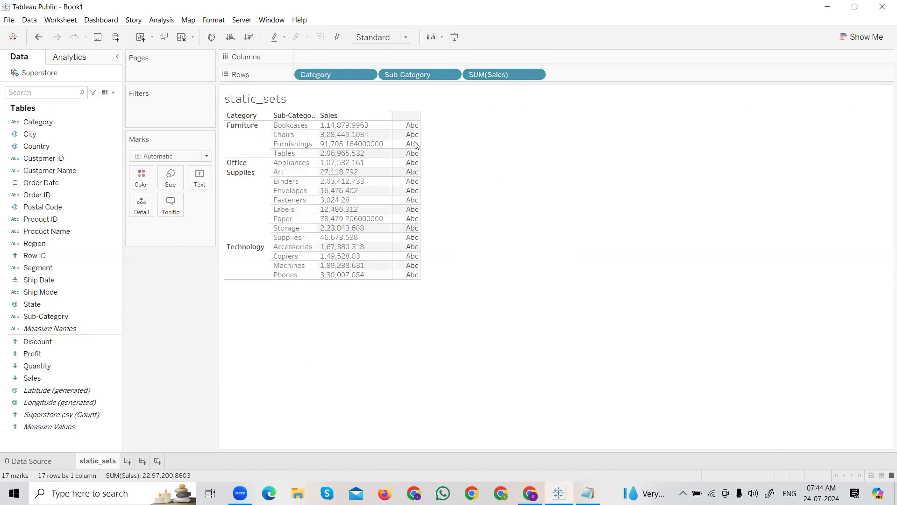
click(535, 74)
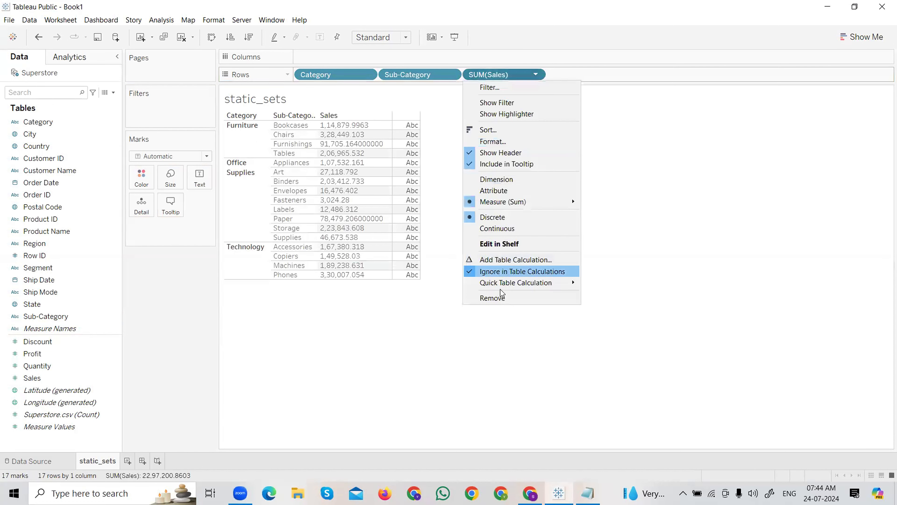
click(502, 299)
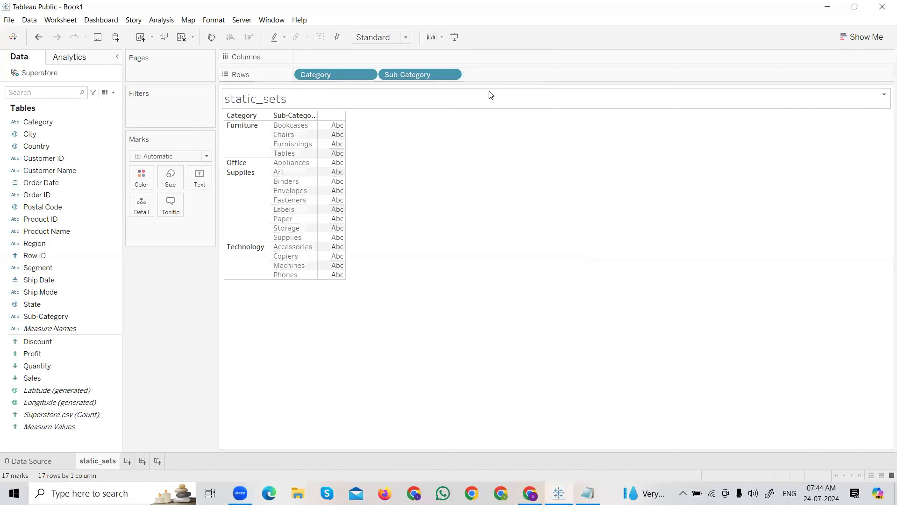
- Show the sum of Sales as the text value for each sub-category
drag(32, 378, 216, 180)
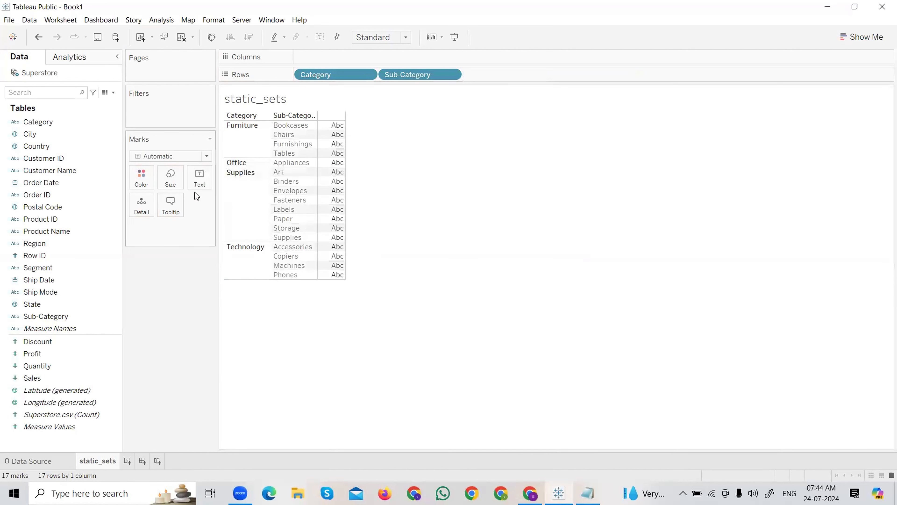
drag(32, 378, 200, 176)
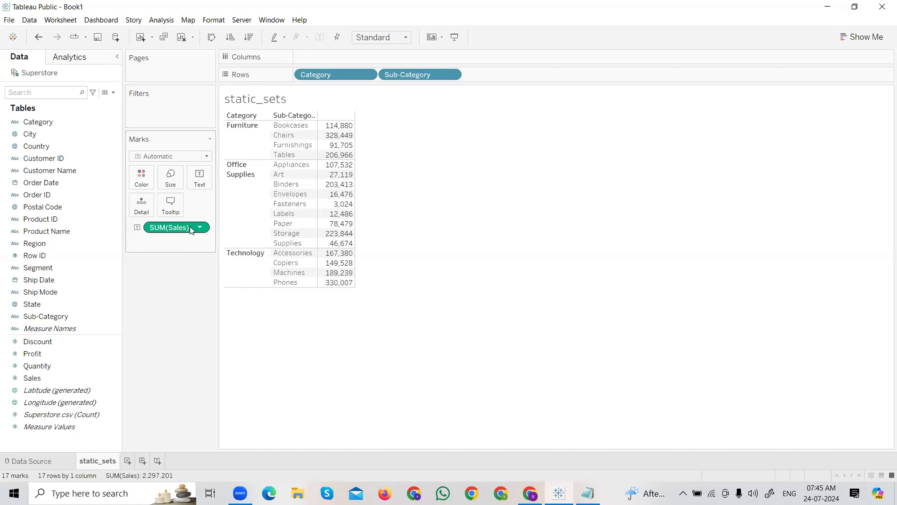
- Select the sales values for Chairs, Tables, Envelopes, Storage and Machines together in the table
mouse_move(337, 151)
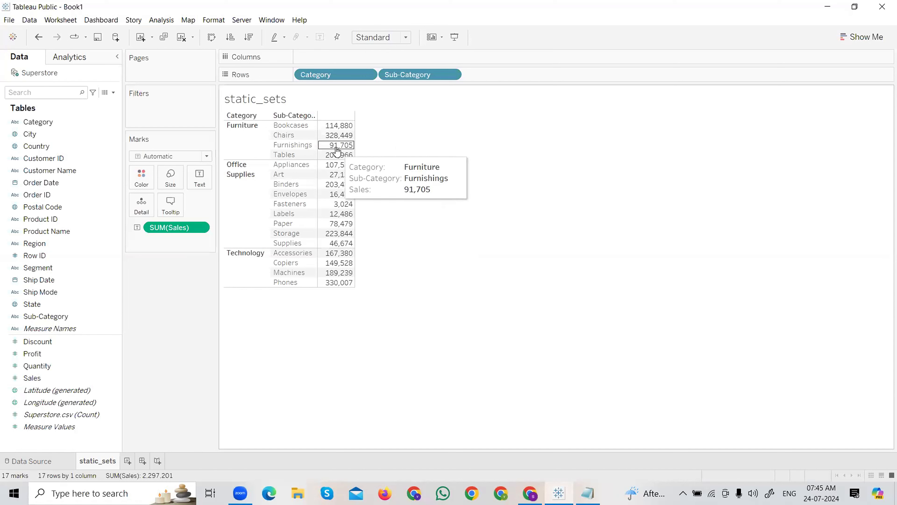
click(461, 182)
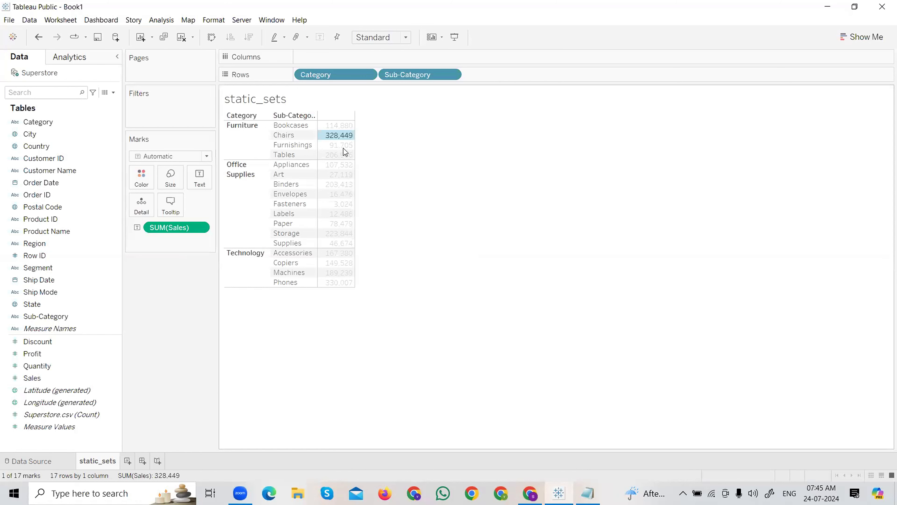
ctrl+click(344, 155)
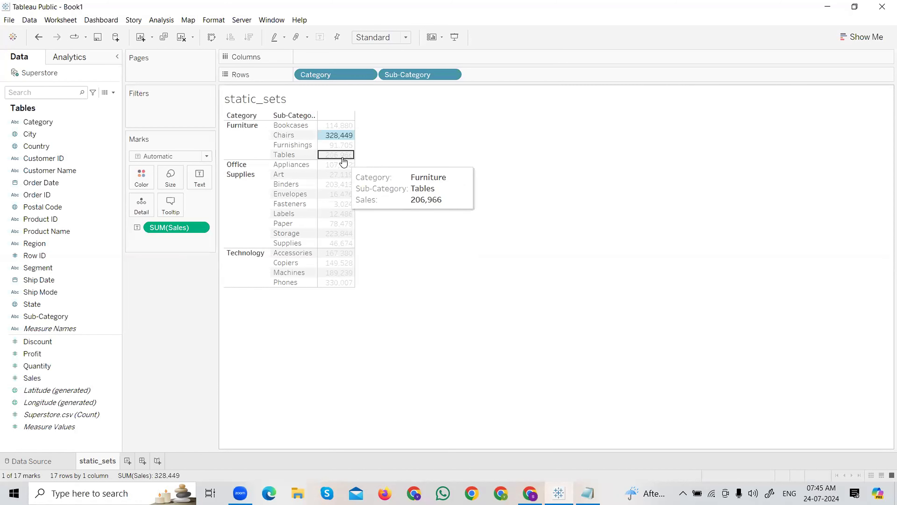
ctrl+click(340, 199)
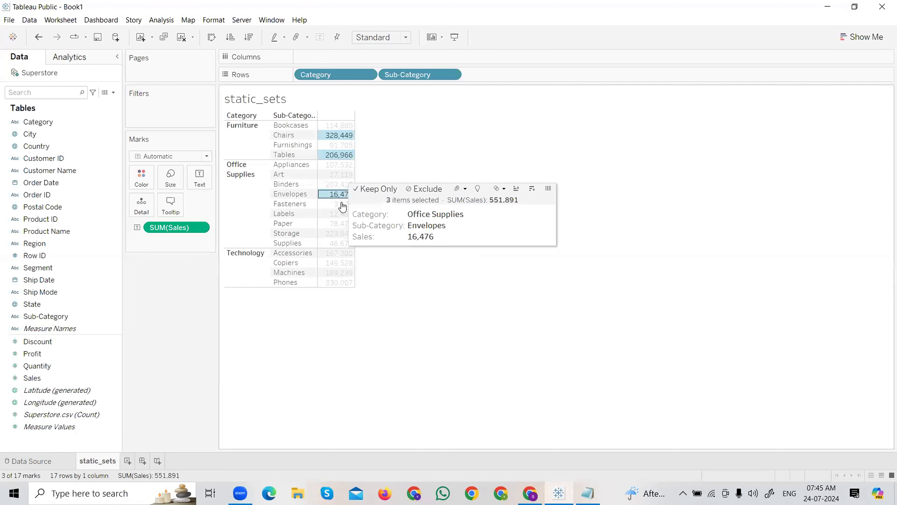
ctrl+click(339, 234)
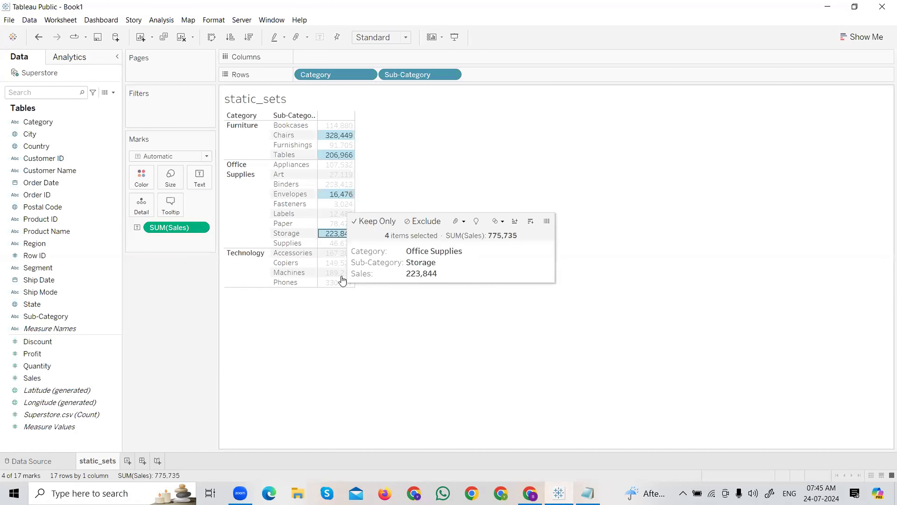
ctrl+click(338, 272)
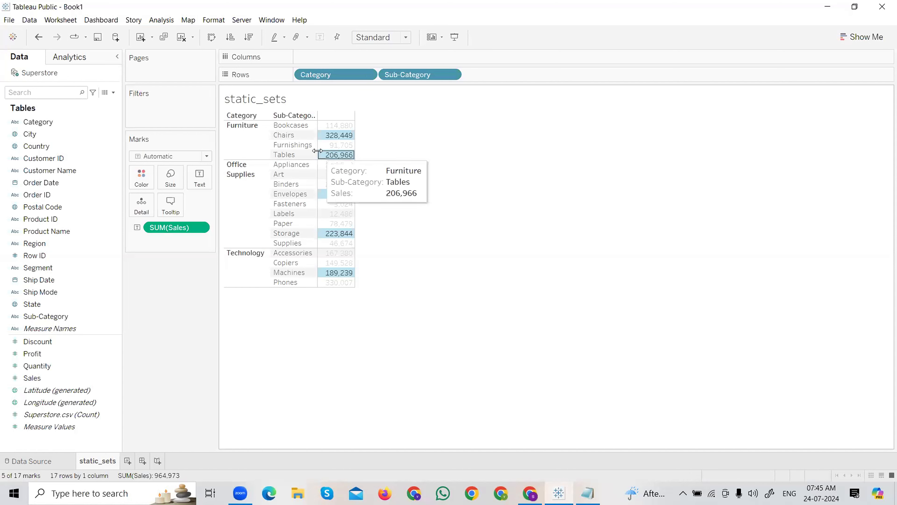
mouse_move(340, 162)
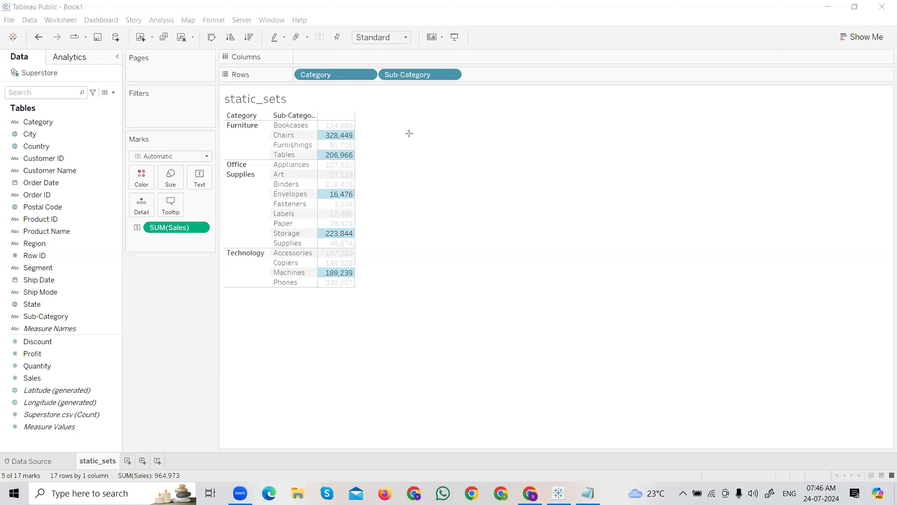
drag(409, 134, 554, 238)
drag(517, 128, 692, 233)
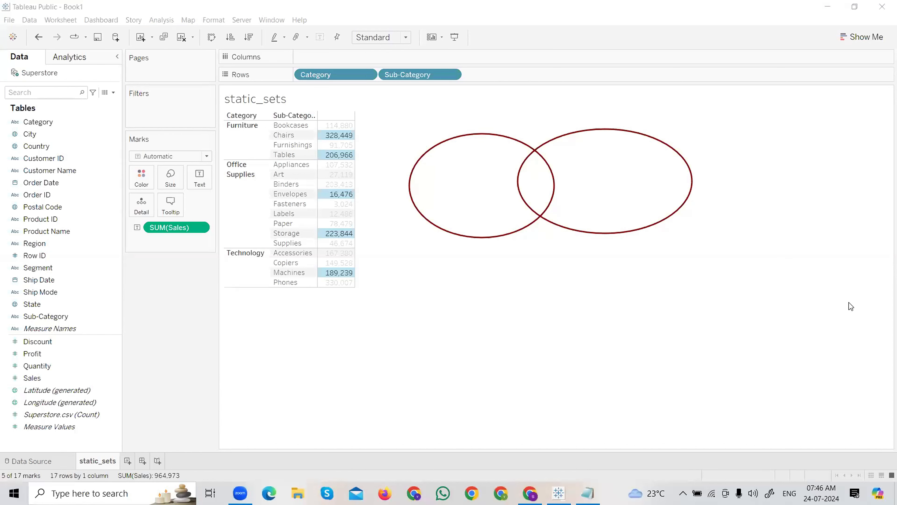
- Define a set from the five selected sub-category marks and name it product_sale
mouse_move(353, 142)
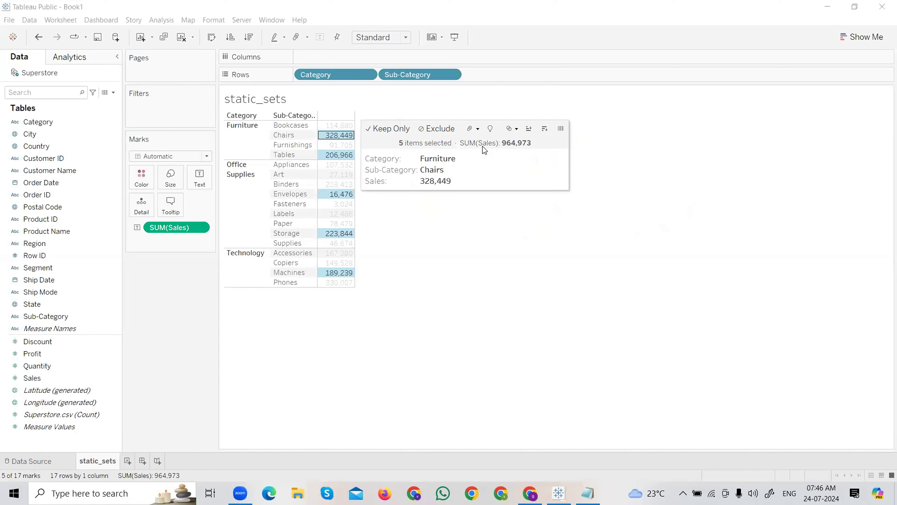
click(518, 131)
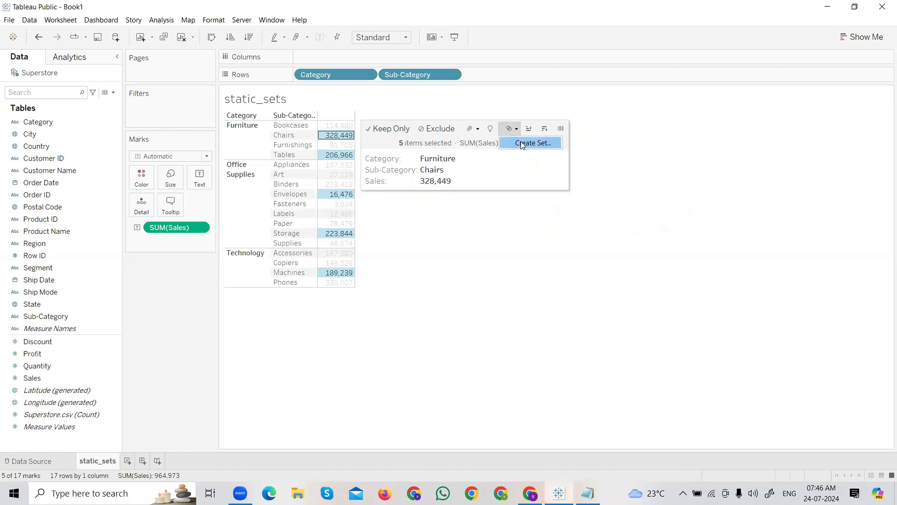
click(523, 144)
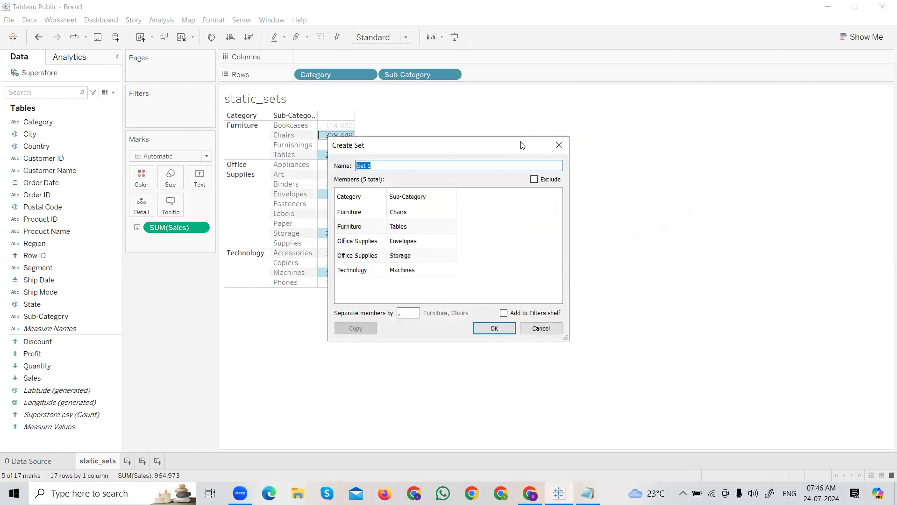
drag(425, 146, 555, 148)
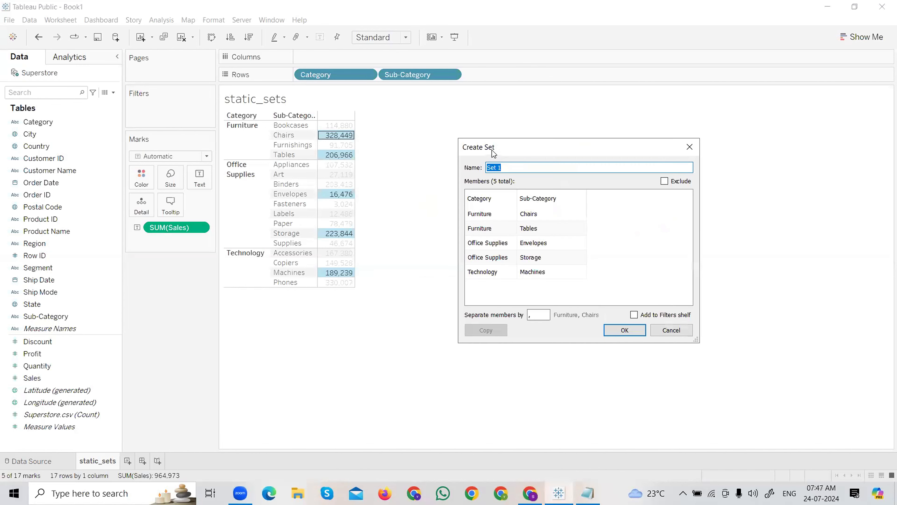
click(514, 168)
drag(515, 167, 484, 170)
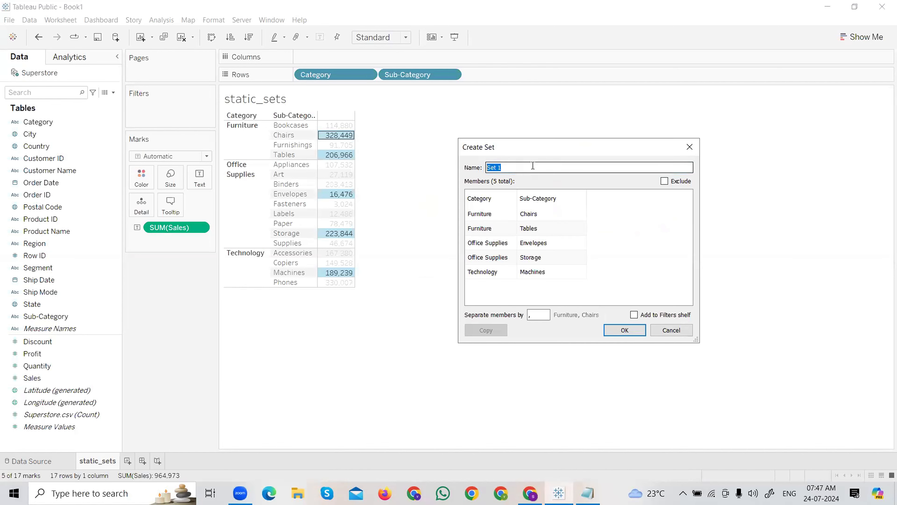
key(BackSpace)
text(proud)
key(BackSpace)
key(BackSpace)
key(BackSpace)
text(oduct_sa)
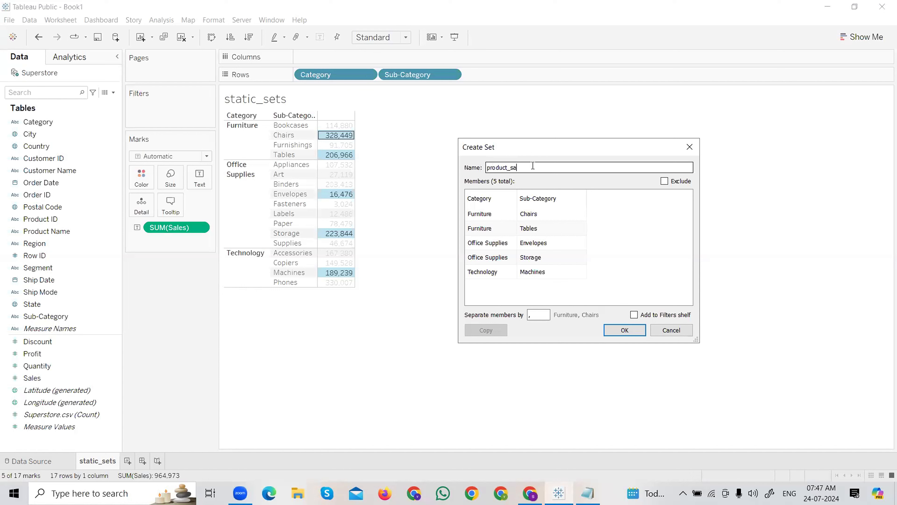
text(le)
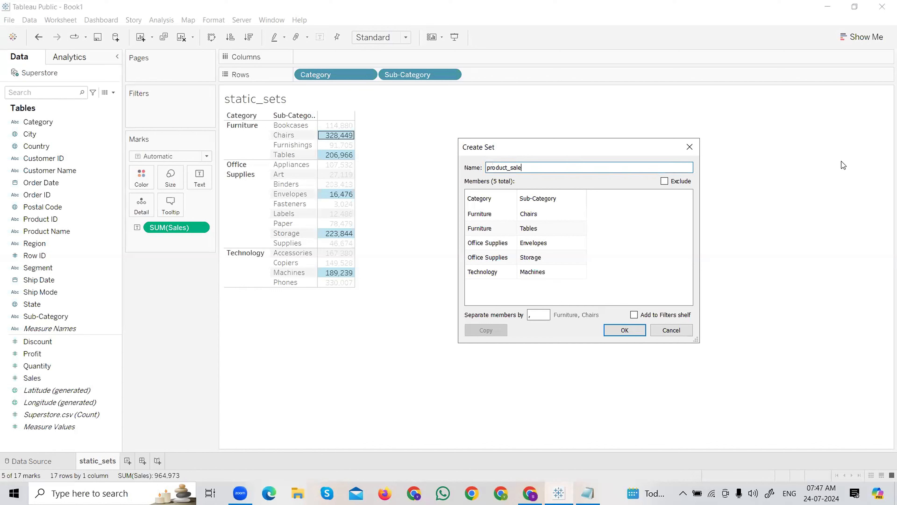
key(Print)
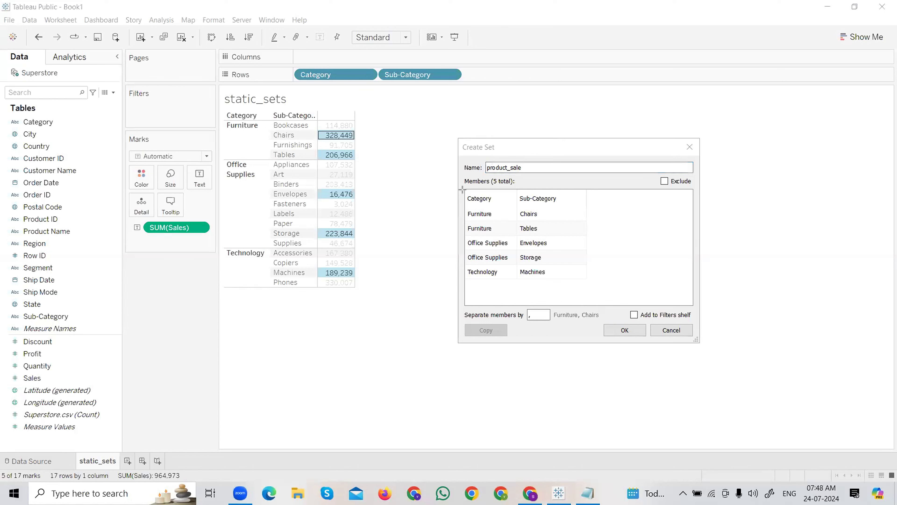
drag(463, 190, 590, 291)
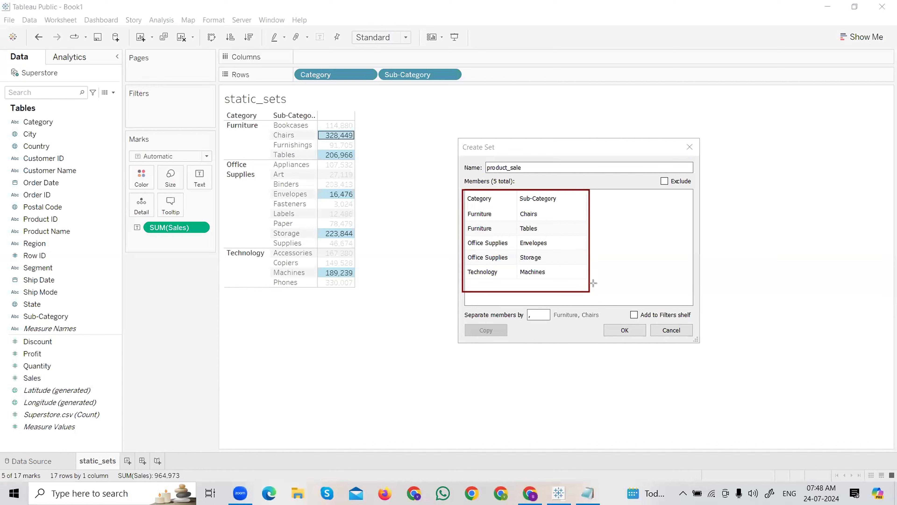
drag(313, 123, 377, 312)
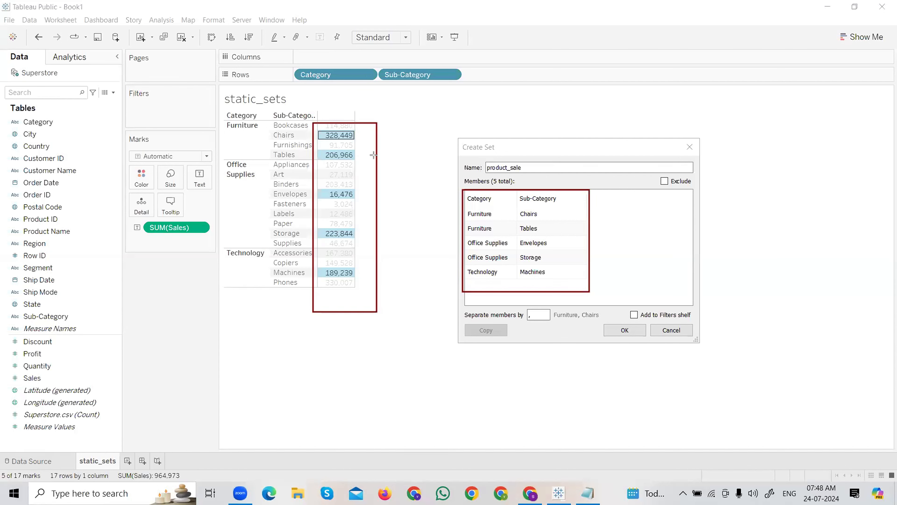
drag(373, 155, 461, 232)
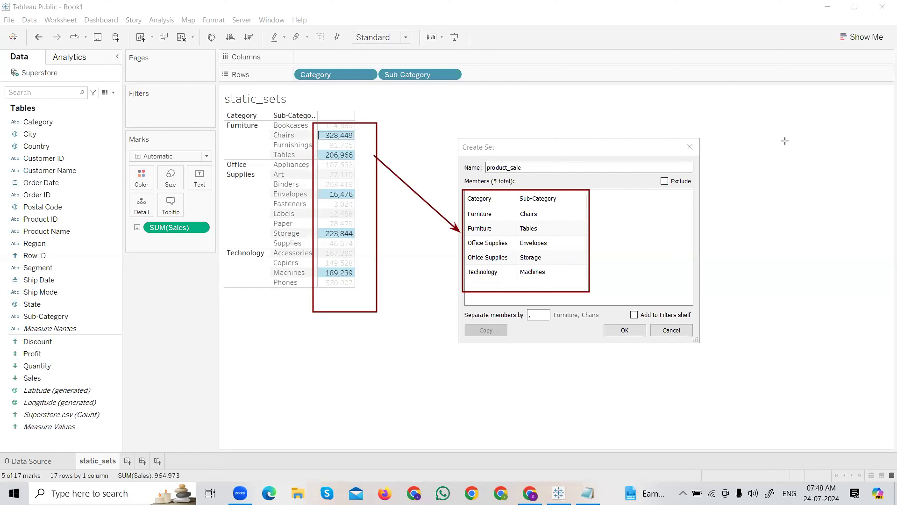
drag(653, 170, 702, 194)
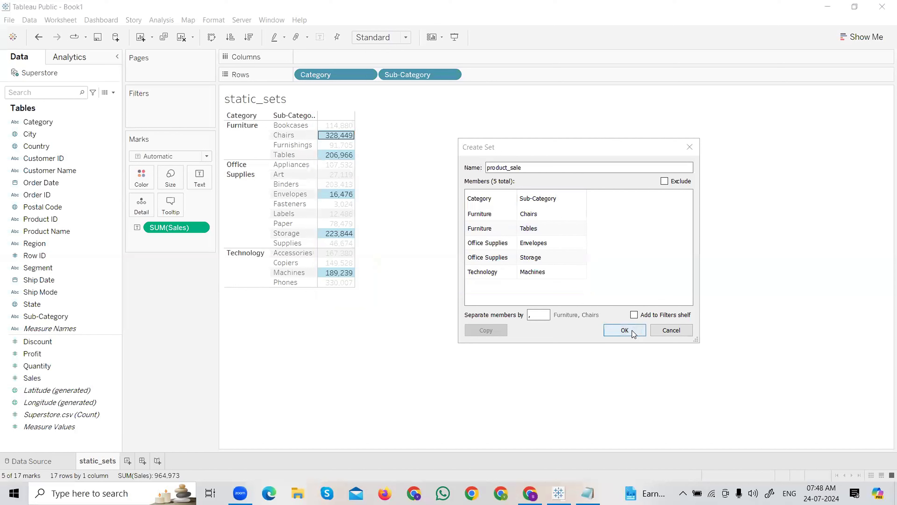
- Confirm the creation of the product_sale set and clear the mark selection in the table
click(620, 332)
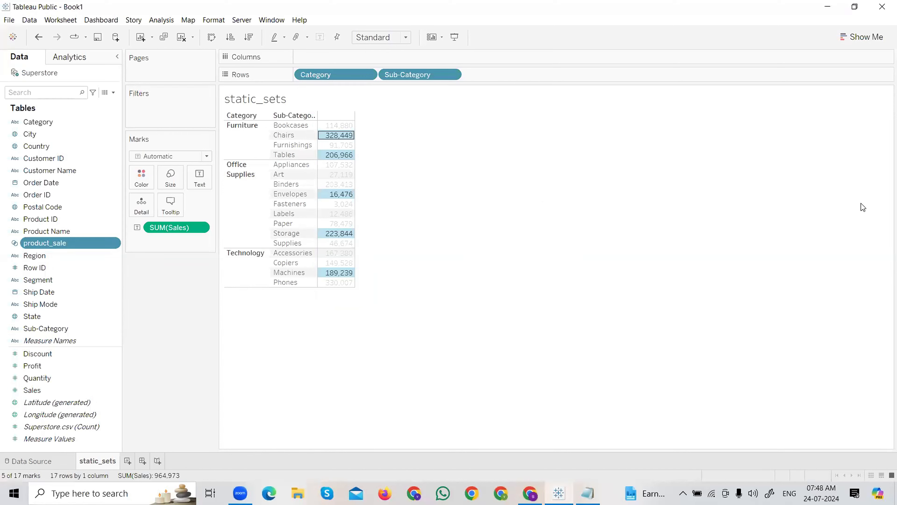
drag(5, 234, 134, 253)
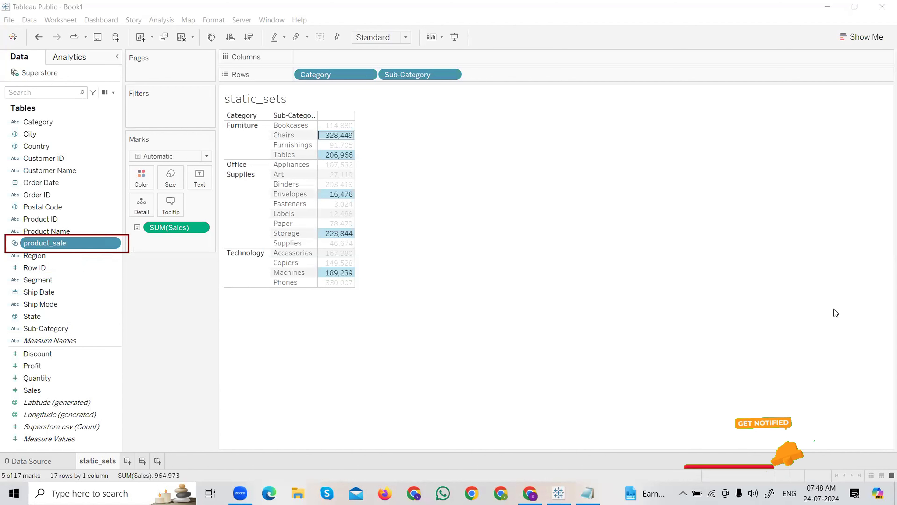
key(Escape)
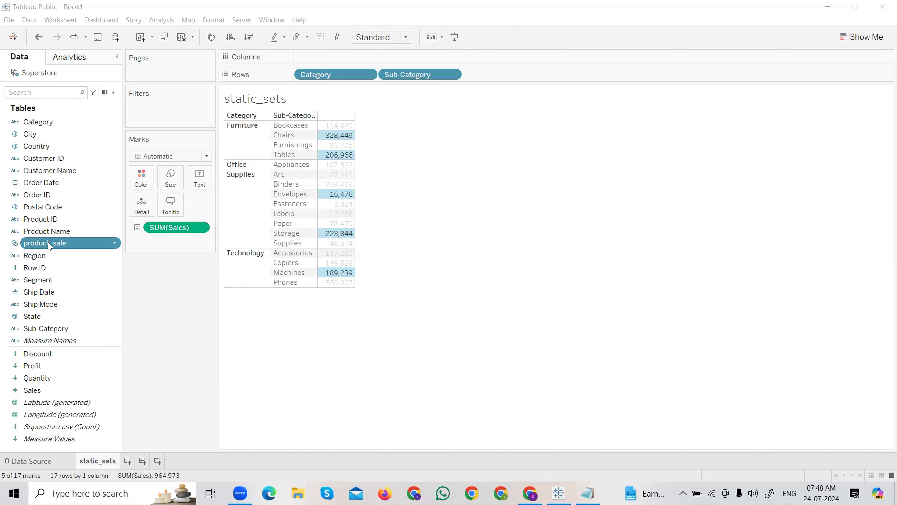
click(546, 230)
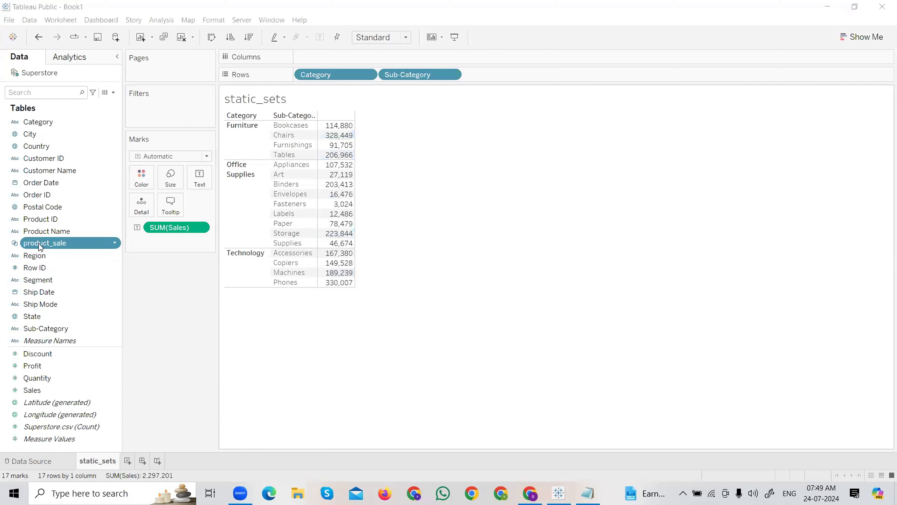
- Color the sales values by In/Out membership of the product_sale set
mouse_move(40, 243)
mouse_down()
mouse_move(161, 258)
mouse_move(41, 245)
mouse_up()
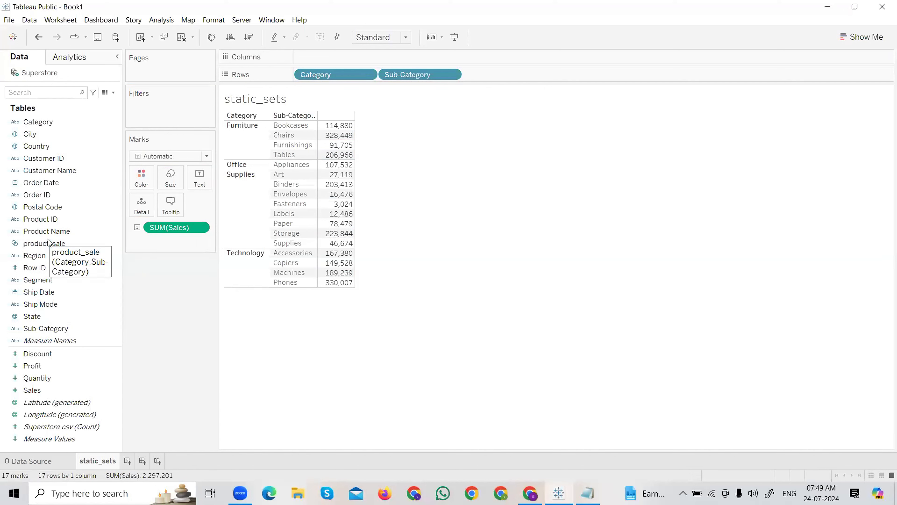
drag(48, 241, 162, 275)
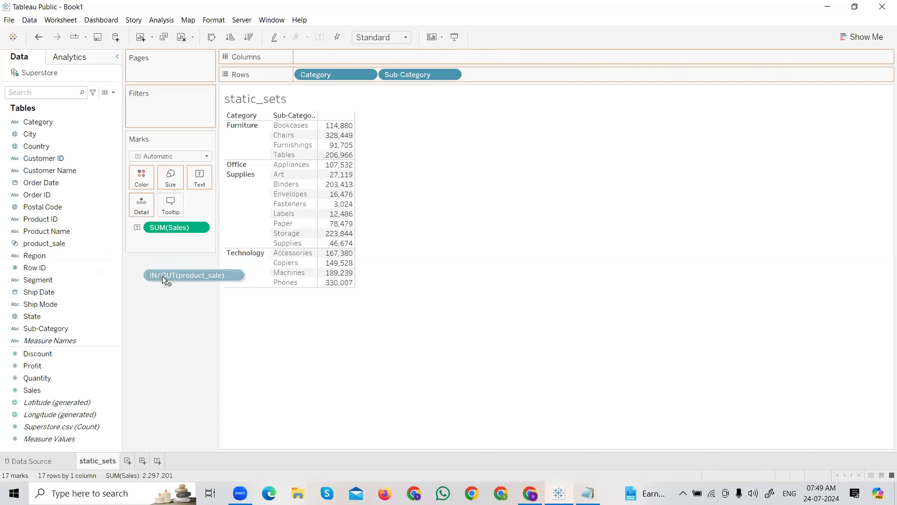
drag(162, 276, 149, 180)
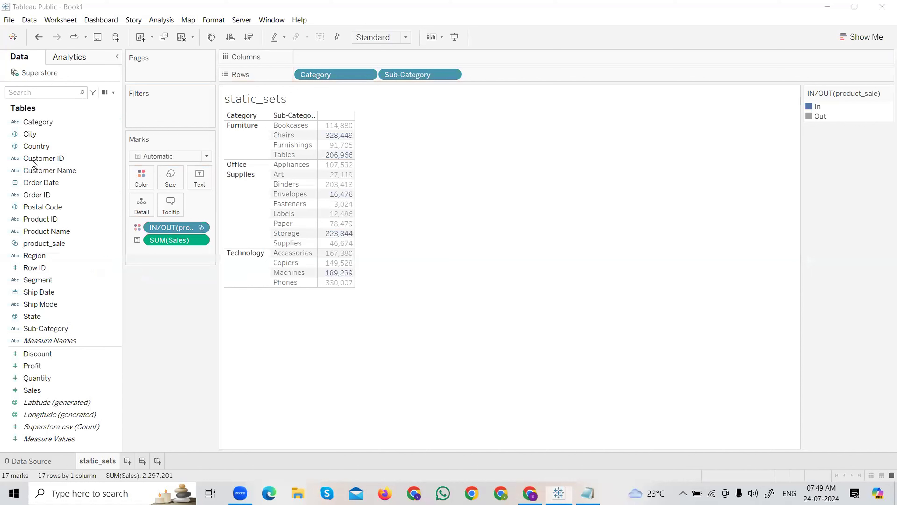
mouse_move(313, 130)
mouse_down()
mouse_move(366, 139)
mouse_move(351, 158)
mouse_move(364, 160)
mouse_up()
drag(318, 187, 364, 207)
drag(321, 228, 365, 238)
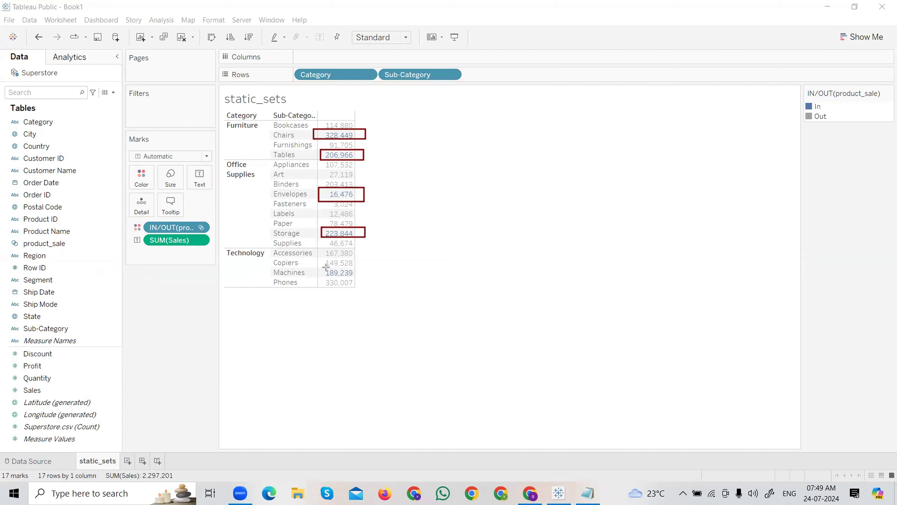
drag(322, 268, 361, 278)
click(883, 311)
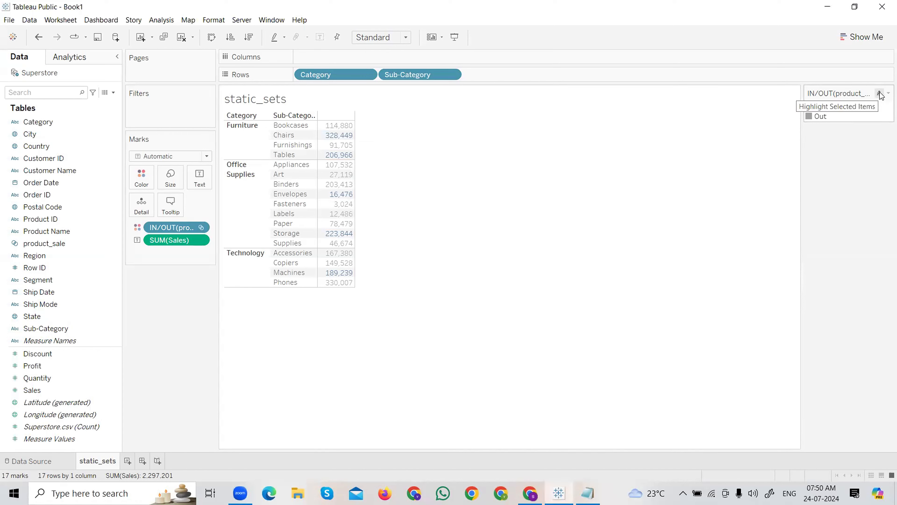
click(887, 93)
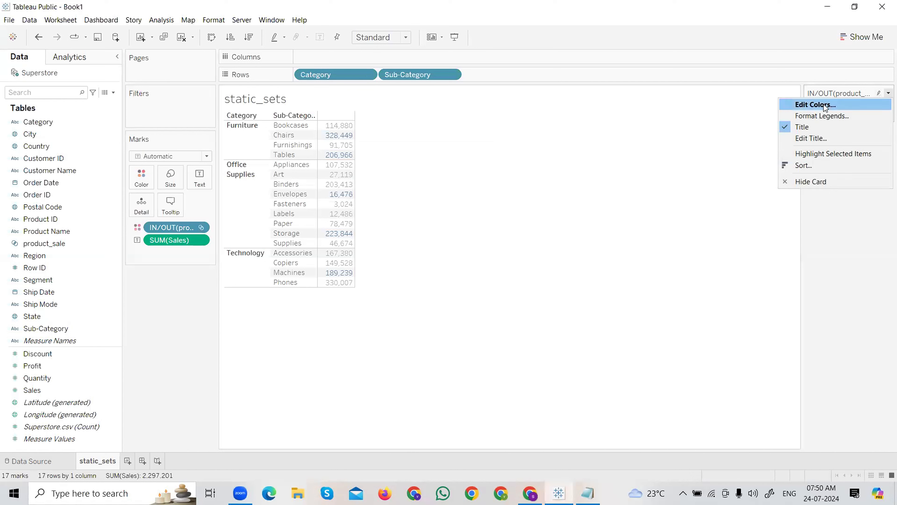
click(692, 166)
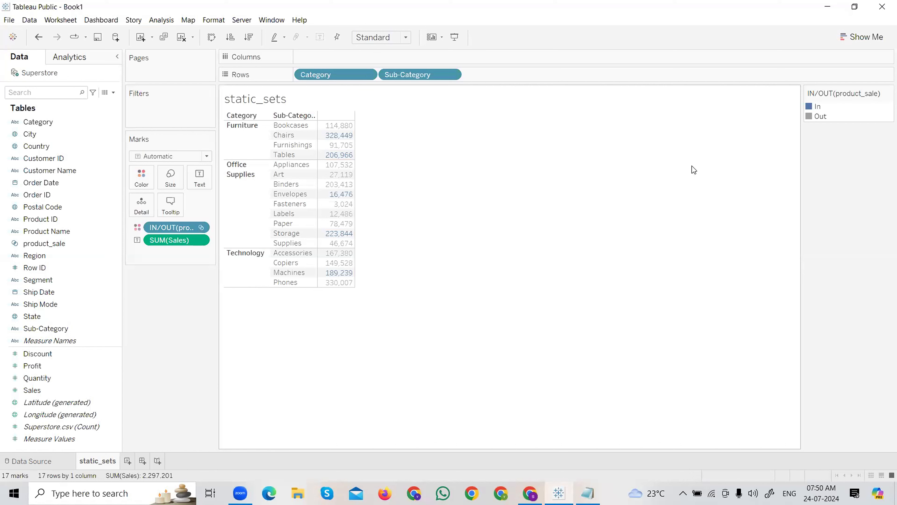
- Switch to the Notepad notes and place the text cursor at the end of the binary classification line
click(588, 493)
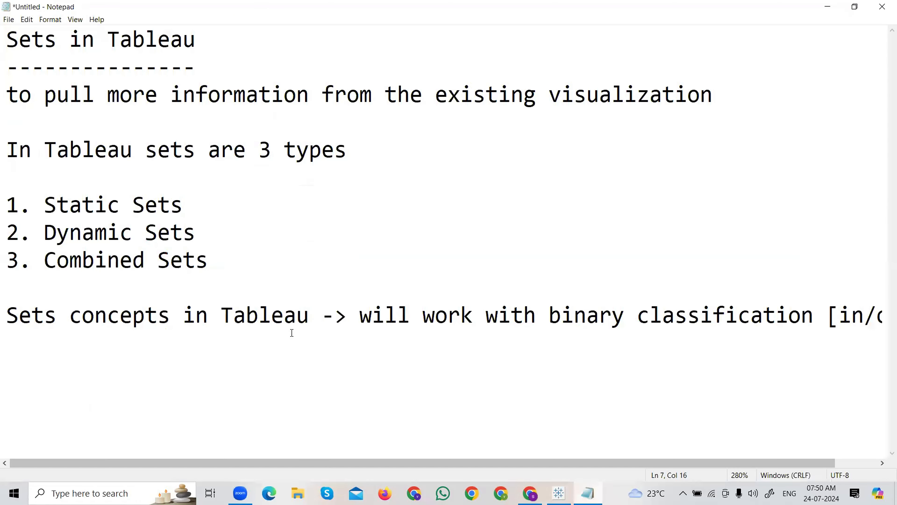
scroll(206, 363, right, 3)
scroll(685, 342, left, 3)
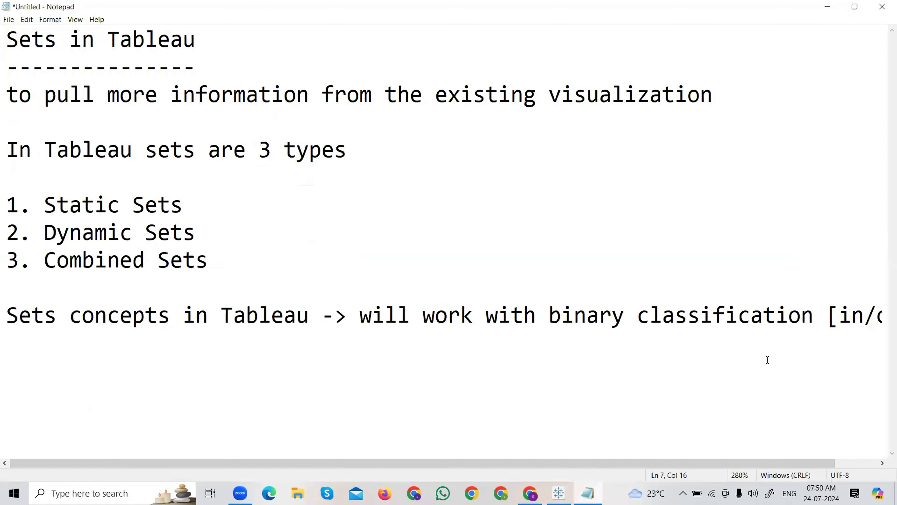
click(768, 360)
click(703, 333)
drag(745, 463, 787, 463)
click(846, 310)
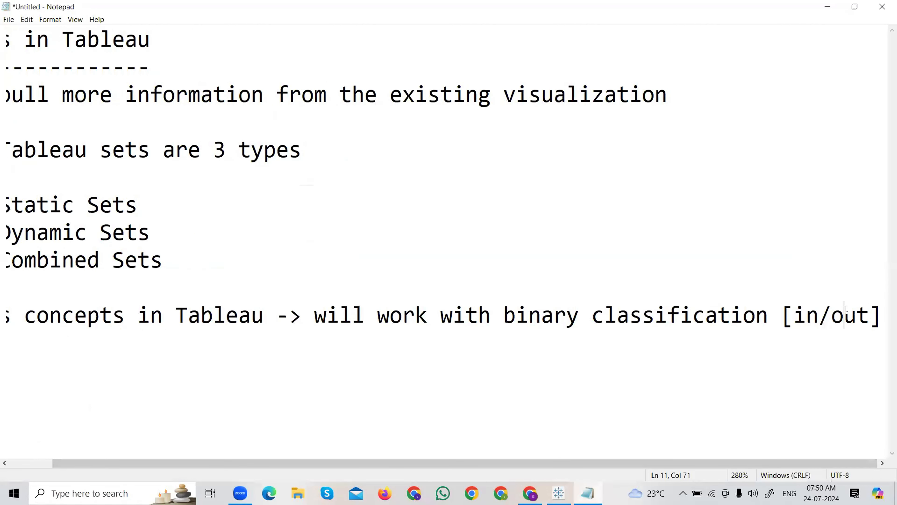
key(Right)
key(Right)
key(Right)
- Add the note "Sets only work with 1D Data" below the binary classification line, separated by a blank line
key(Return)
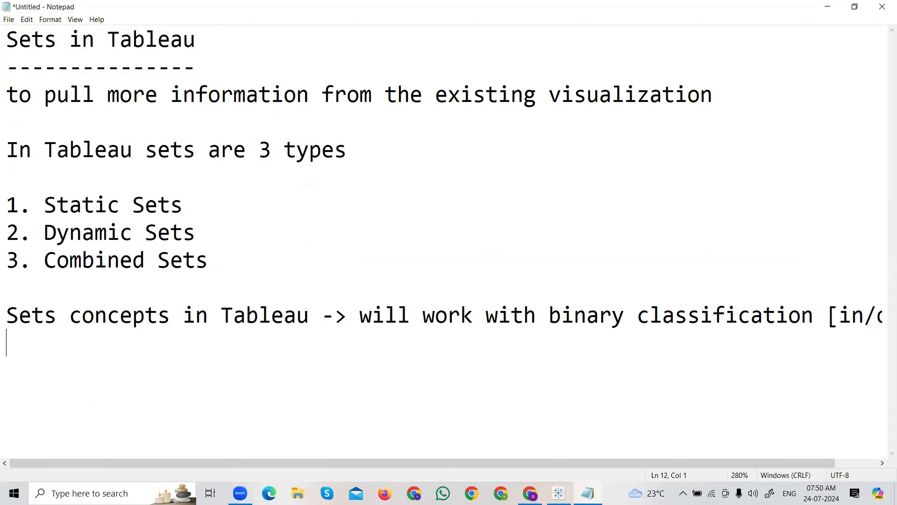
key(Return)
text(Sets are)
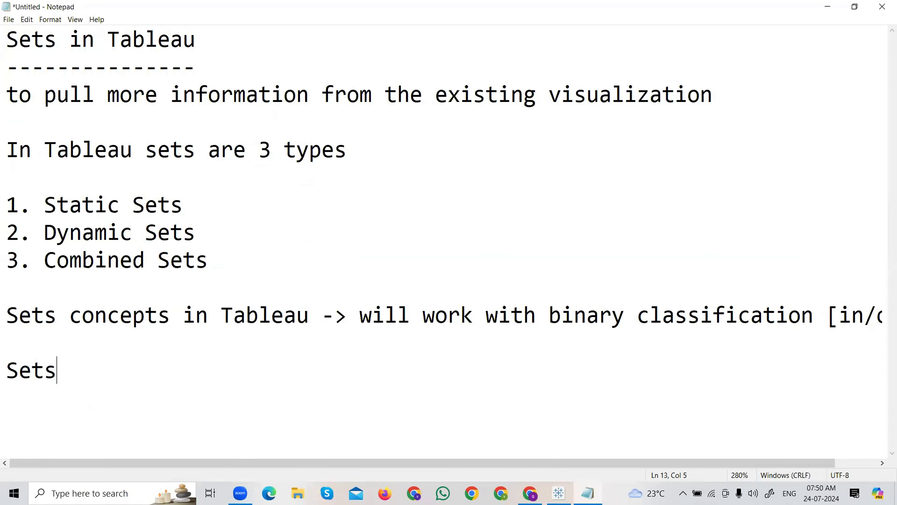
key(BackSpace)
key(BackSpace)
key(BackSpace)
text(only work with )
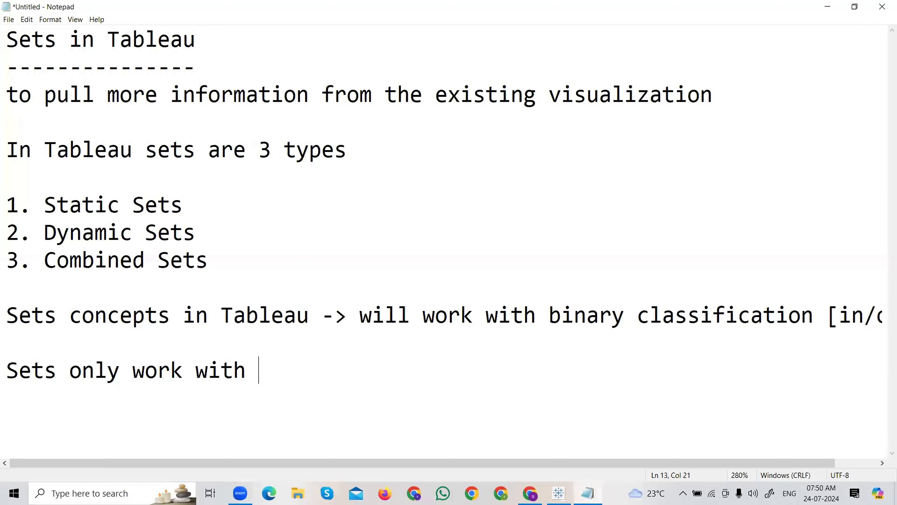
text(1D Data)
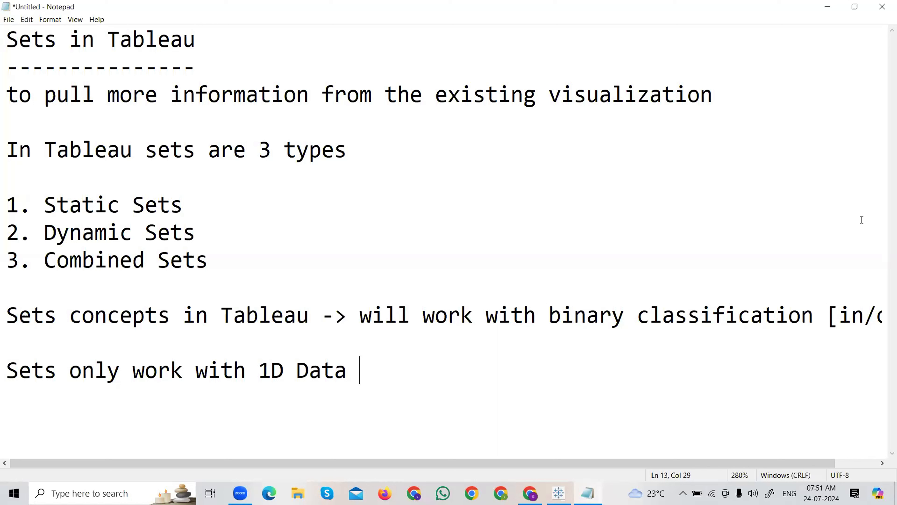
click(796, 246)
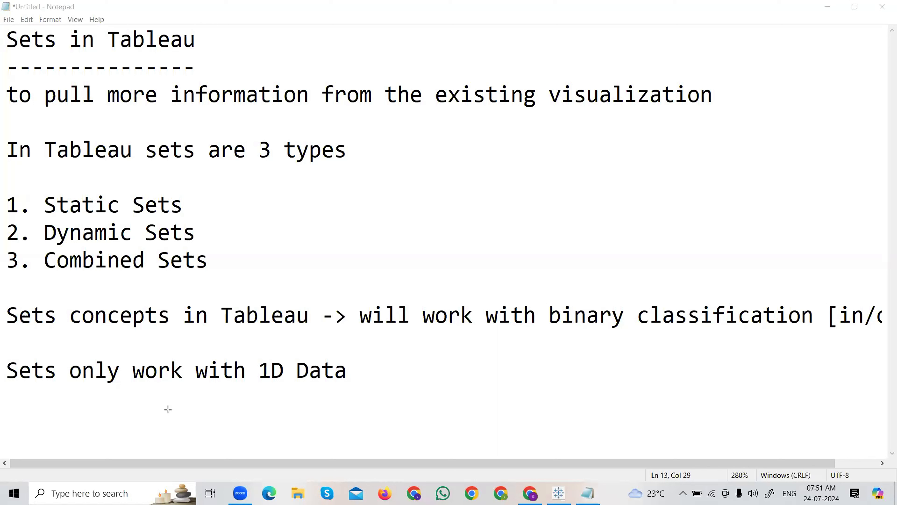
mouse_move(125, 413)
mouse_down()
mouse_move(498, 410)
mouse_move(629, 424)
mouse_move(669, 411)
mouse_up()
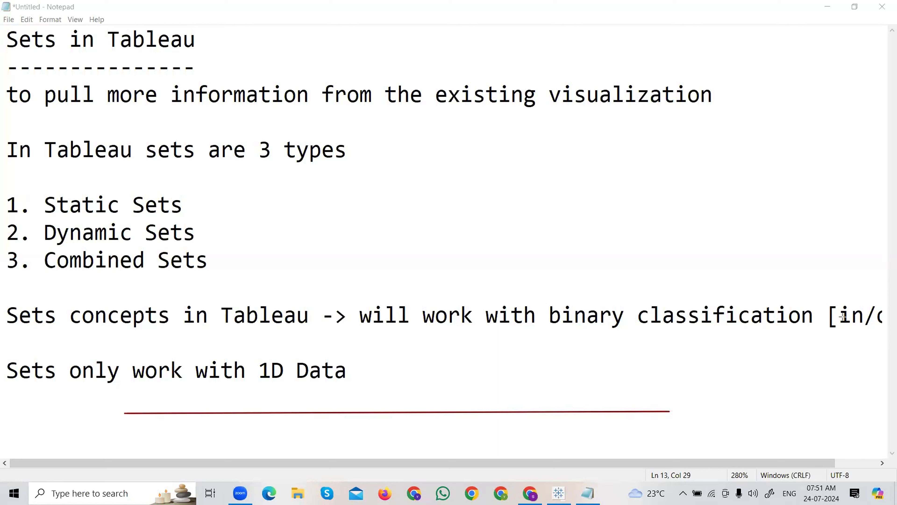
key(Escape)
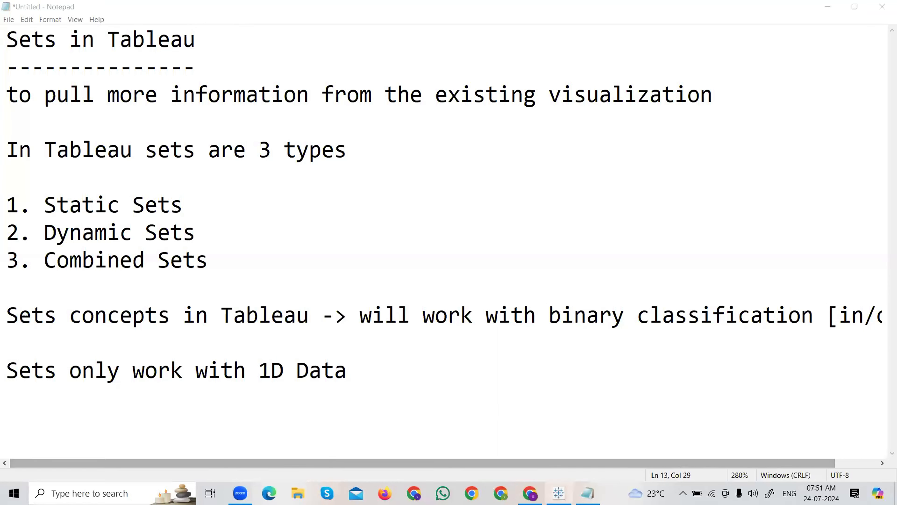
- Switch to Tableau and check which items can be created from the Category field alone
click(559, 493)
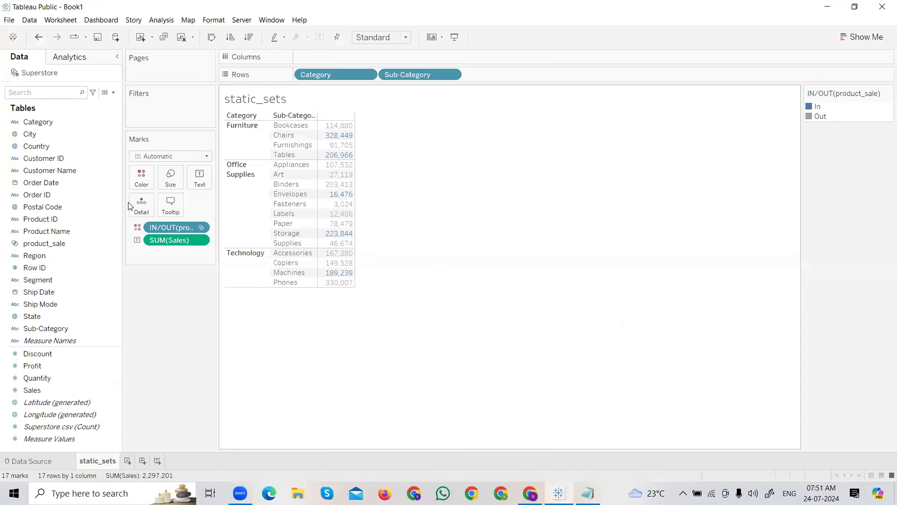
click(38, 123)
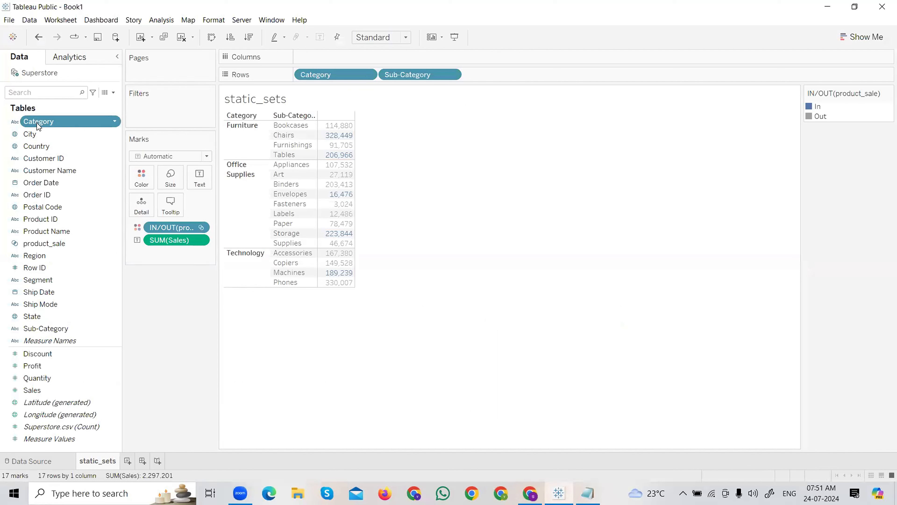
click(115, 123)
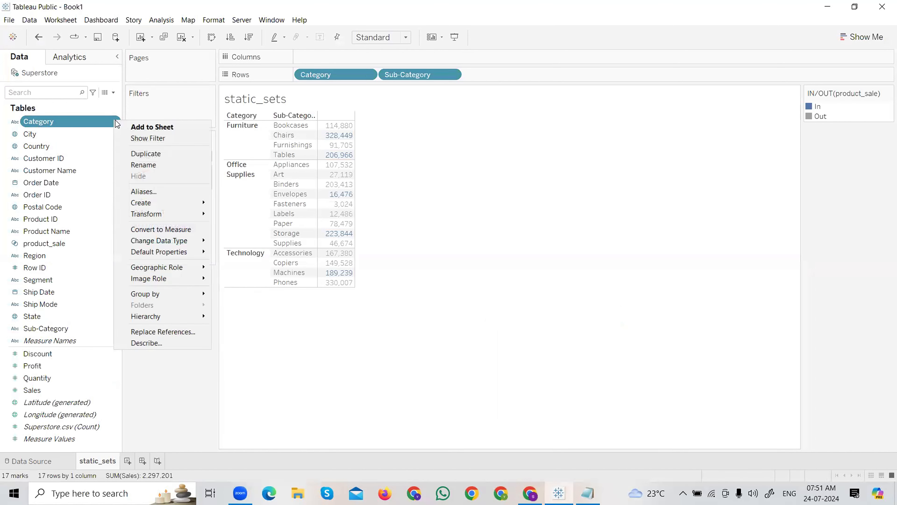
mouse_move(144, 203)
click(147, 389)
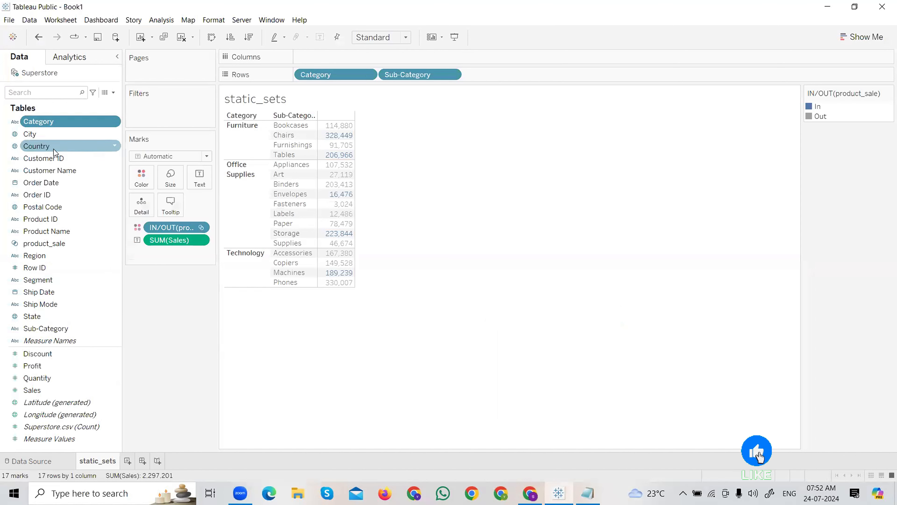
- Select the Category and City fields together and check which items can be created from both
ctrl+click(56, 134)
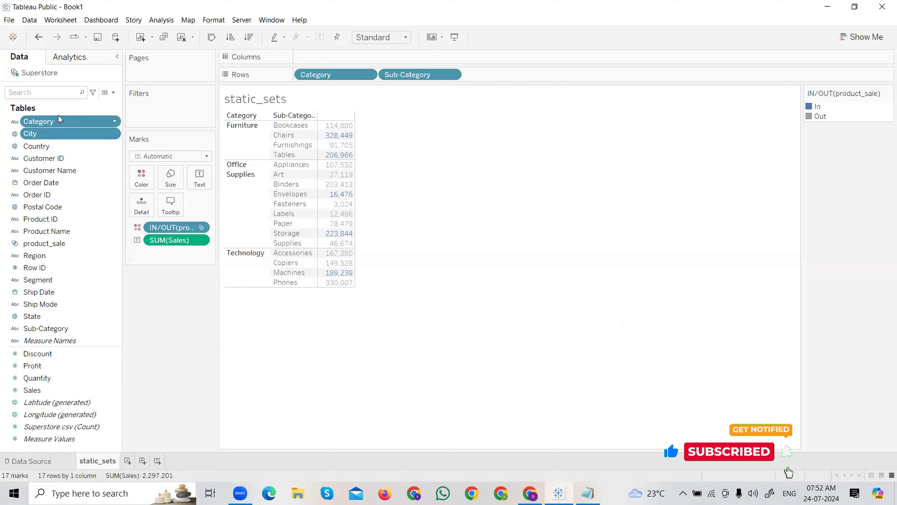
right_click(111, 127)
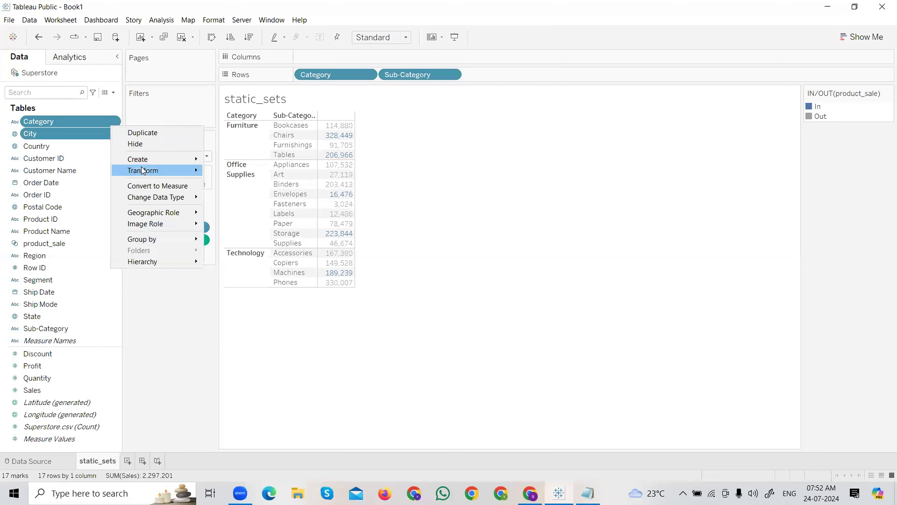
mouse_move(140, 160)
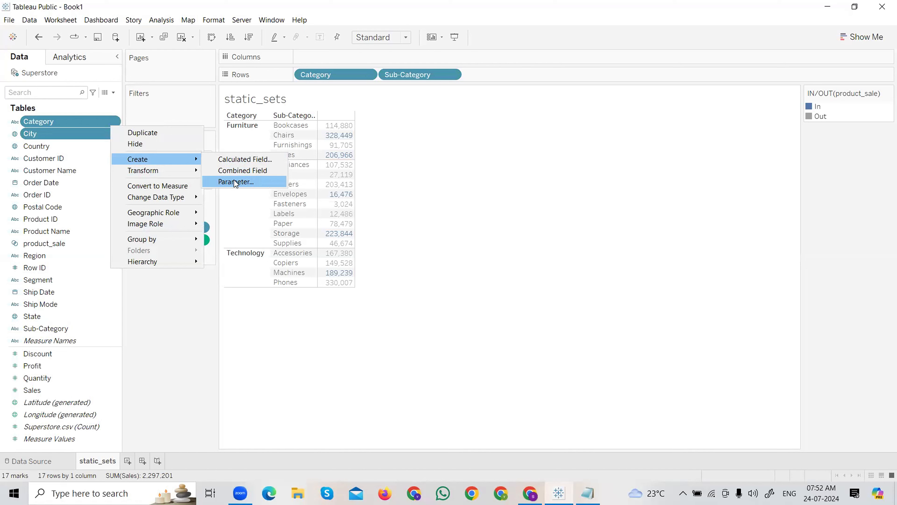
click(141, 319)
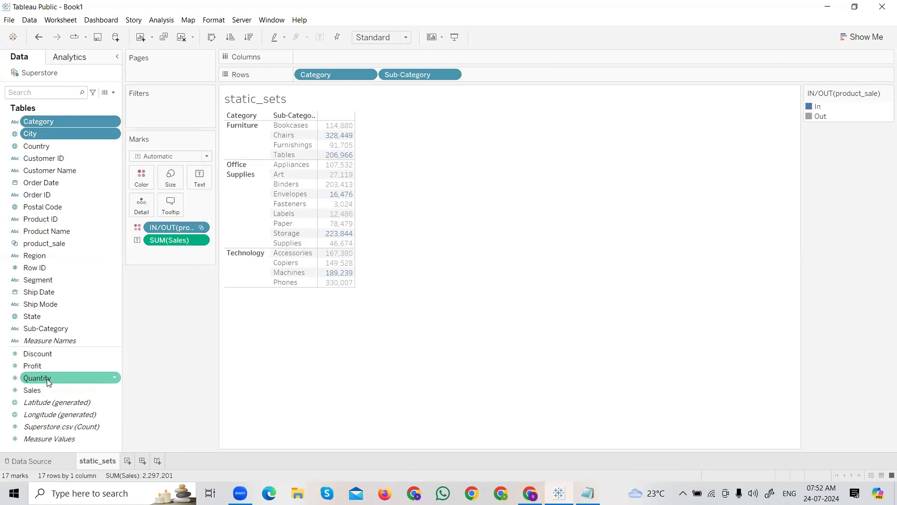
- Check which items can be created from the Quantity measure
click(43, 373)
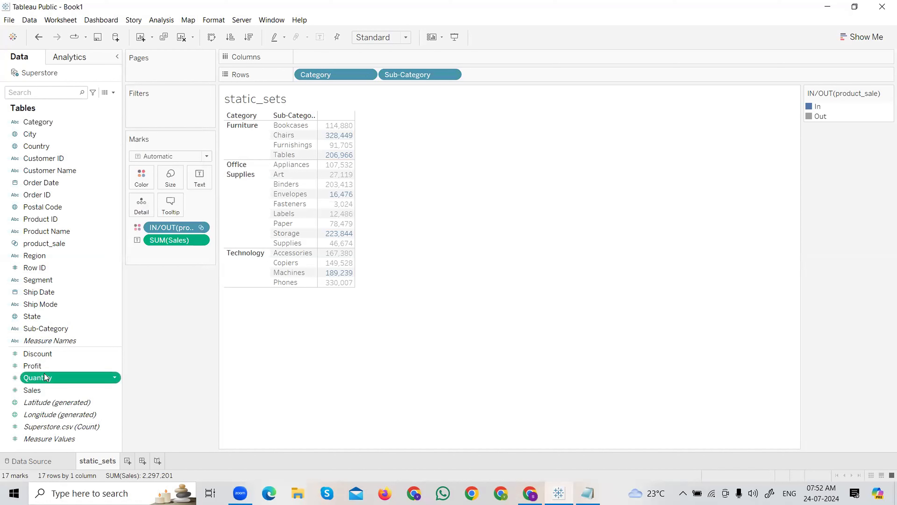
click(116, 378)
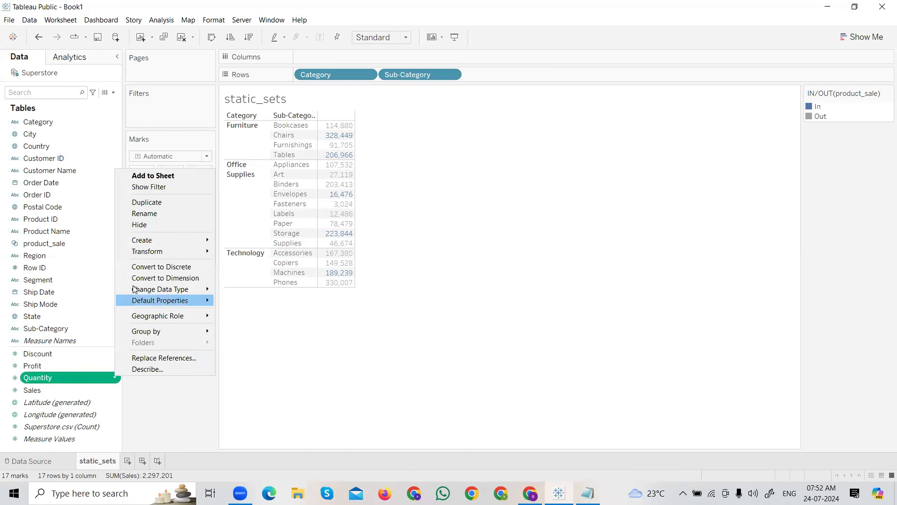
mouse_move(137, 244)
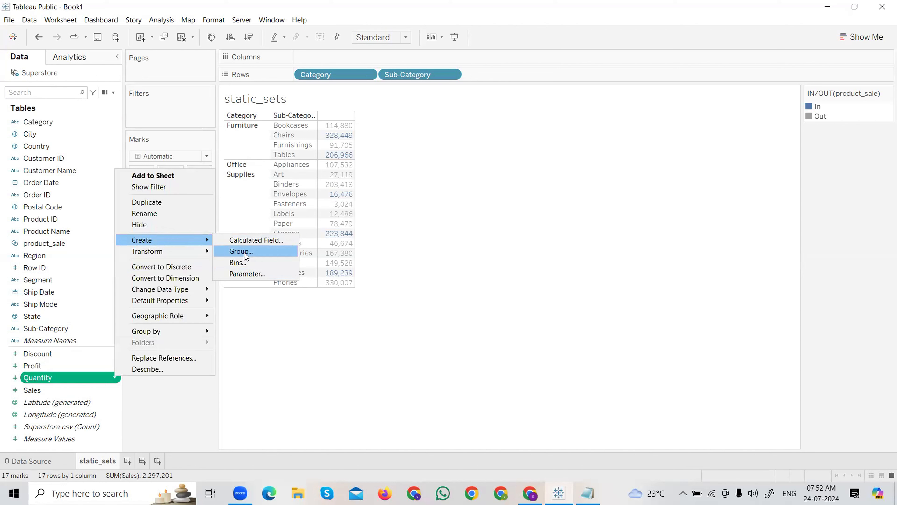
click(194, 390)
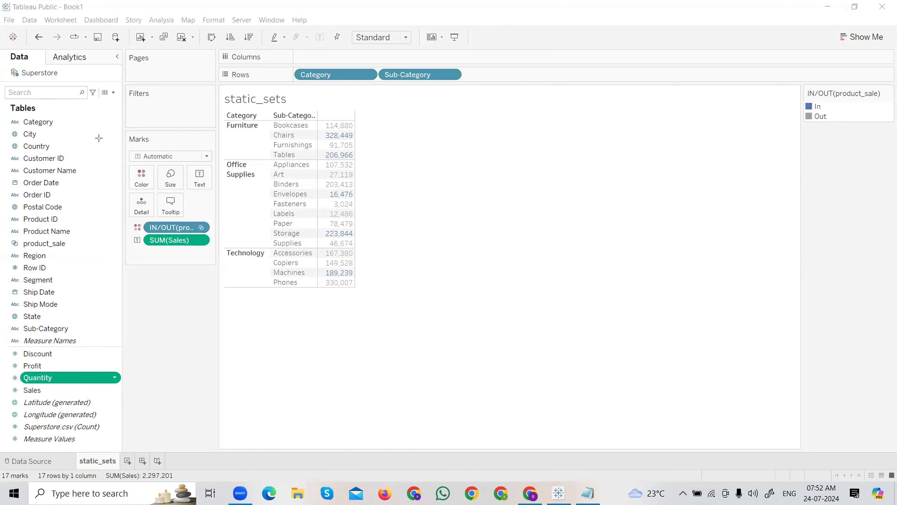
mouse_move(72, 316)
mouse_down()
mouse_move(103, 338)
mouse_move(121, 338)
mouse_up()
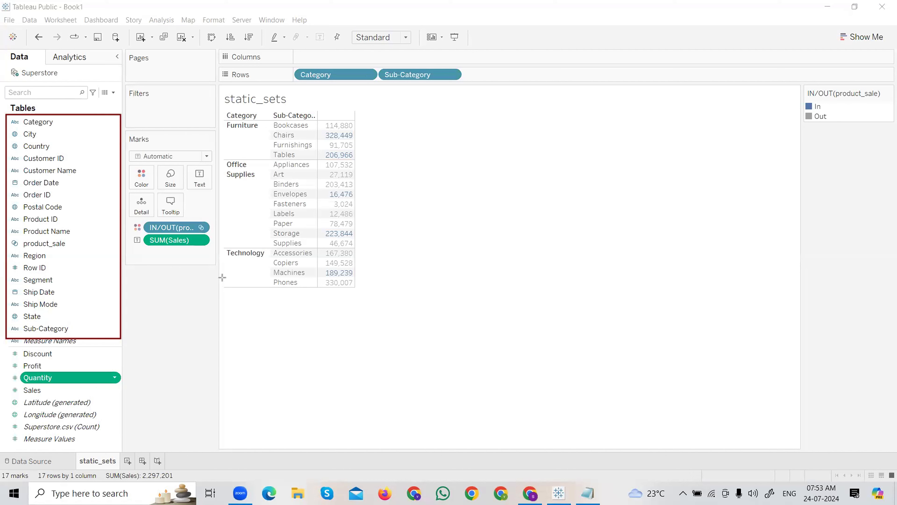
mouse_move(323, 121)
mouse_down()
mouse_move(379, 265)
mouse_move(364, 291)
mouse_up()
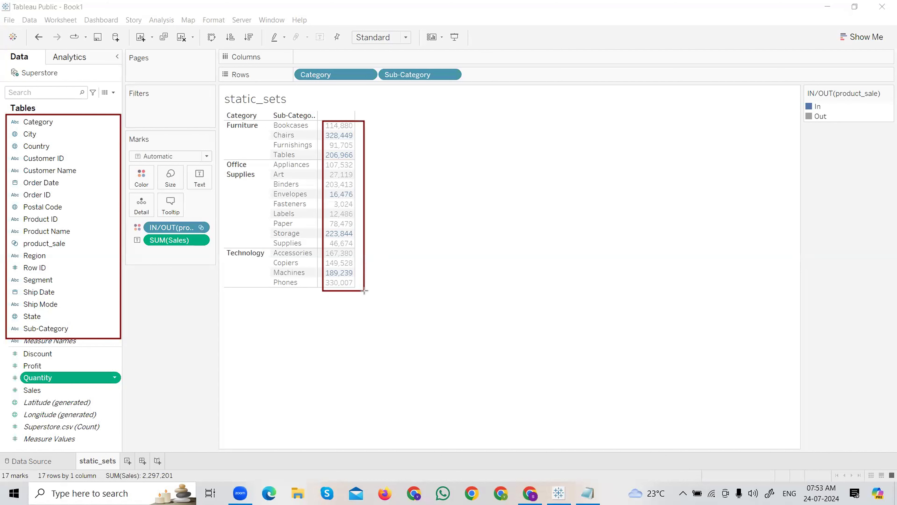
mouse_move(378, 67)
mouse_down()
mouse_move(411, 81)
mouse_move(474, 83)
mouse_up()
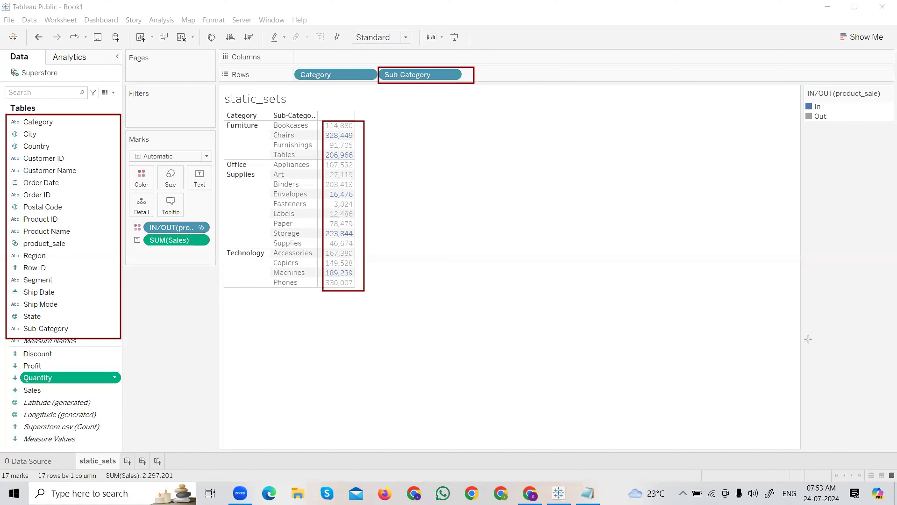
key(Escape)
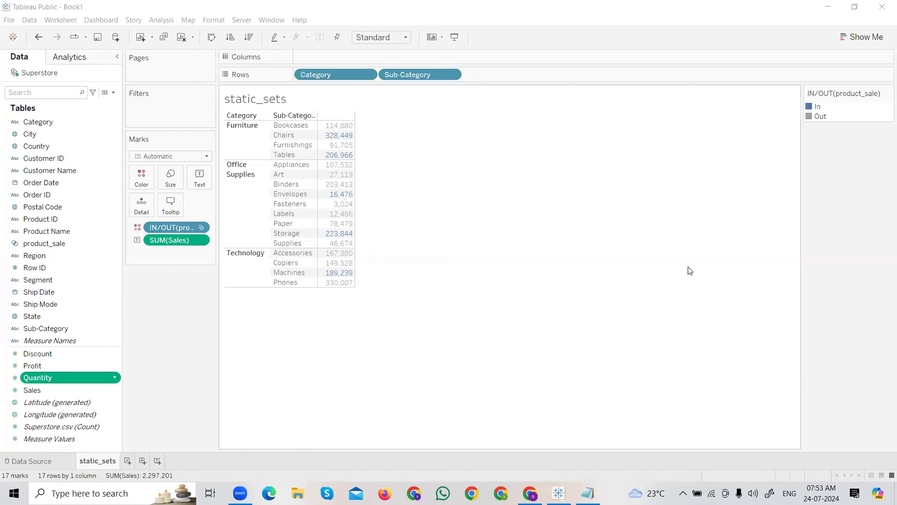
- Add a new worksheet and rename it Dynamic_sets
click(128, 461)
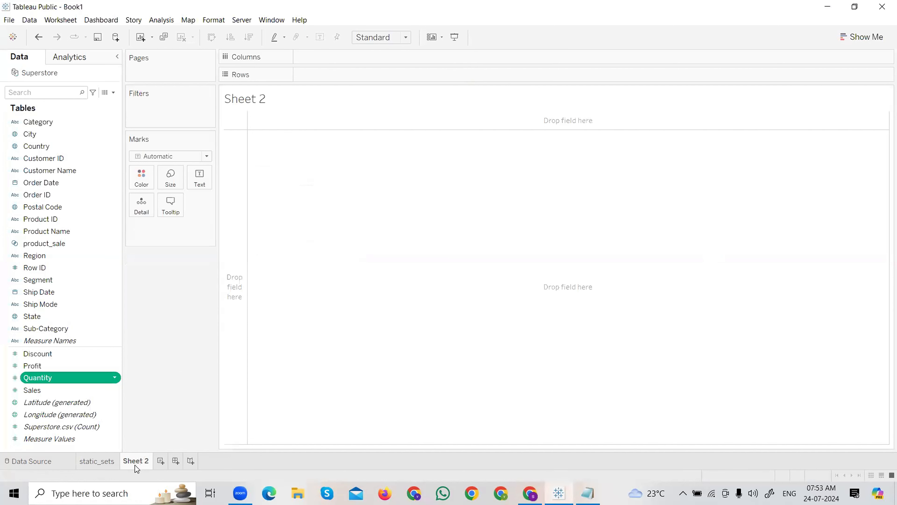
right_click(137, 469)
click(173, 347)
text(Dynamic)
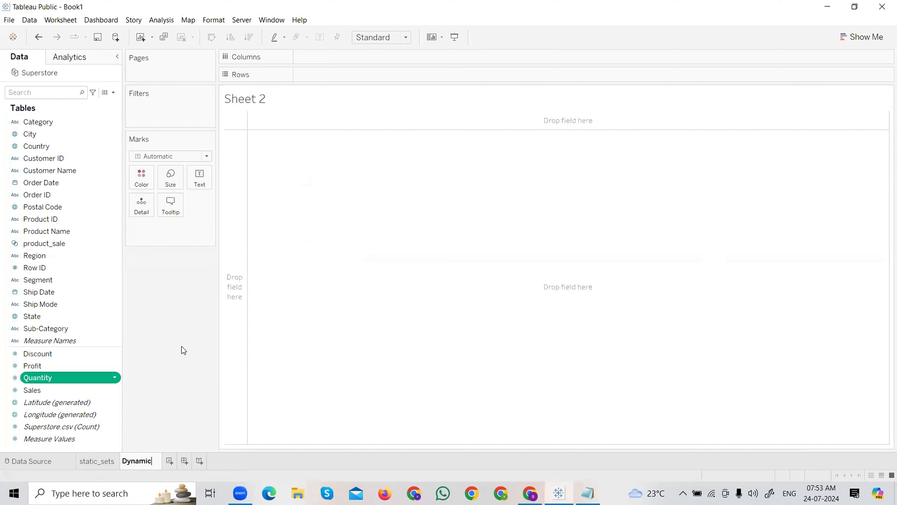
text(_sets)
key(Return)
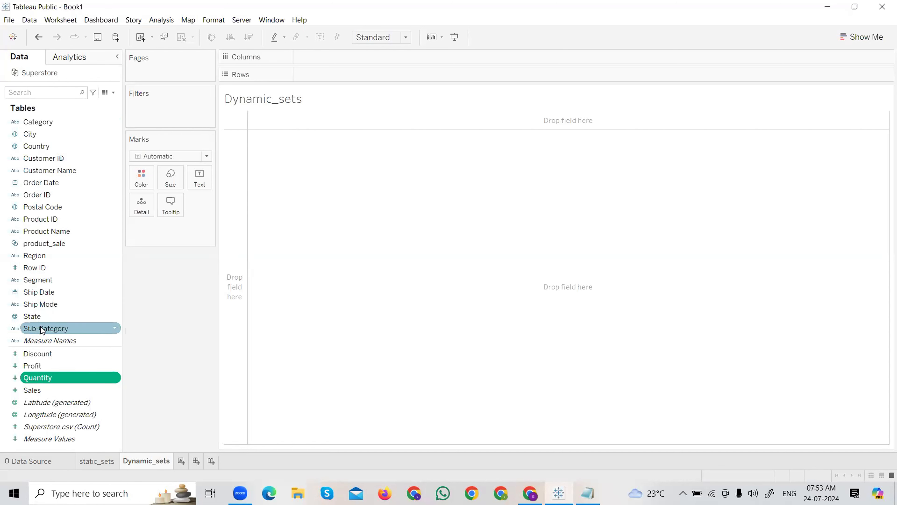
- Build a bar chart with Sub-Category in columns and Sales in rows, sorted in descending order of sales
drag(44, 329, 329, 59)
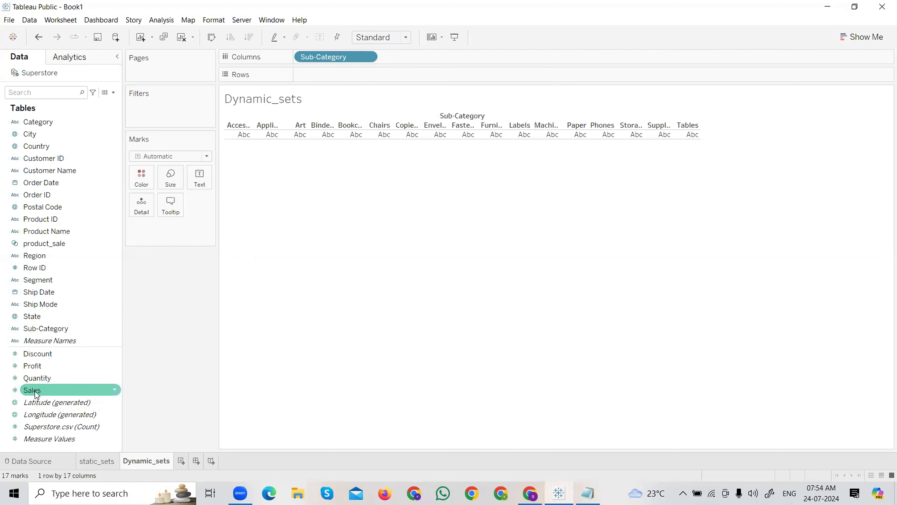
drag(32, 390, 315, 75)
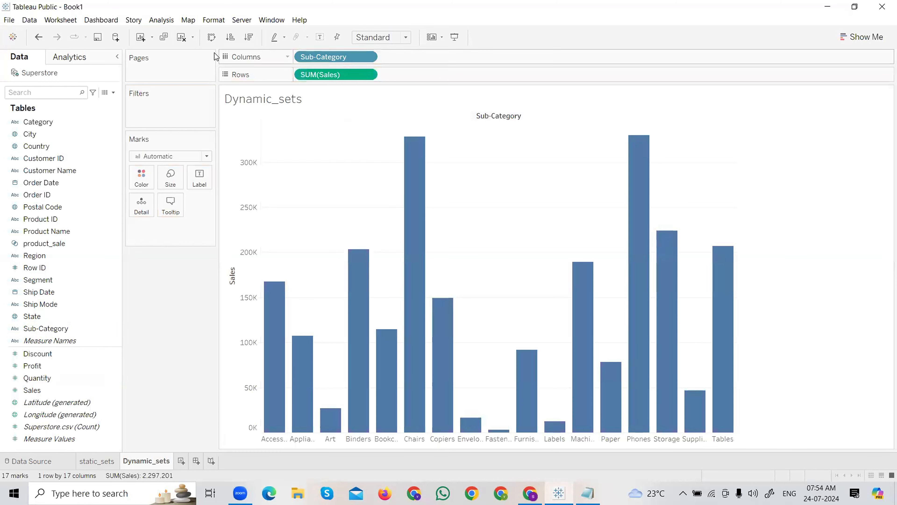
click(234, 42)
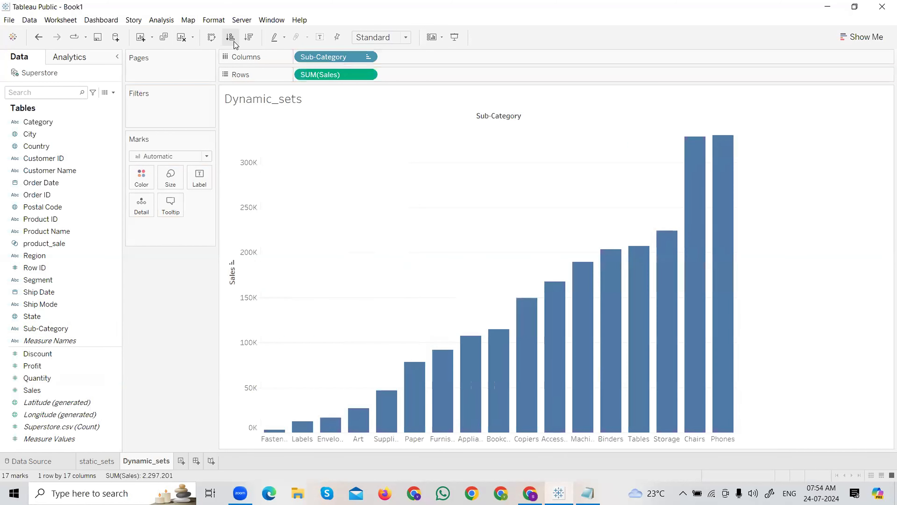
click(251, 41)
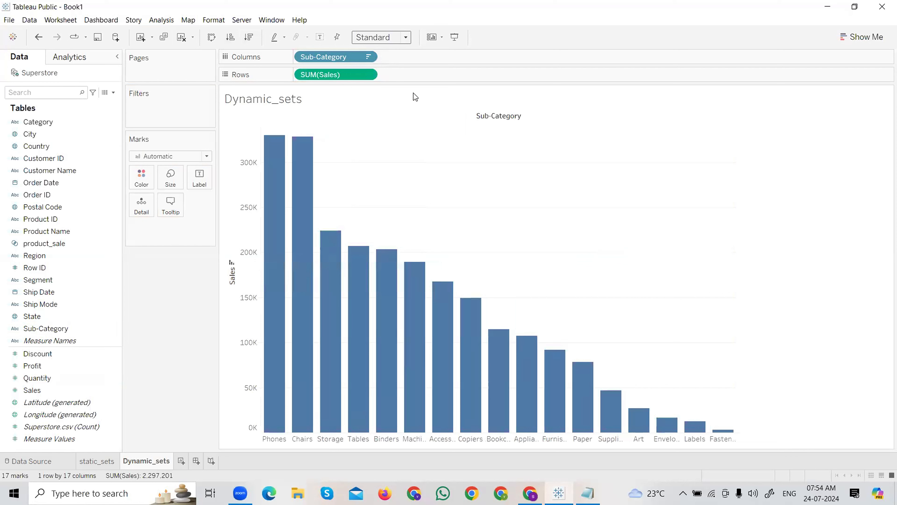
- Fit the Dynamic_sets chart to the entire view
click(406, 37)
click(393, 81)
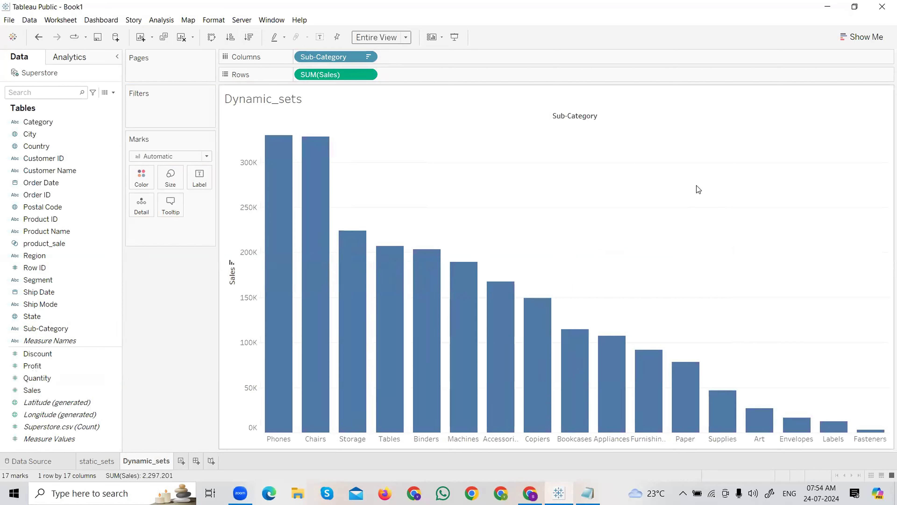
- Color the bars green and label each of them with its Sales value
click(151, 176)
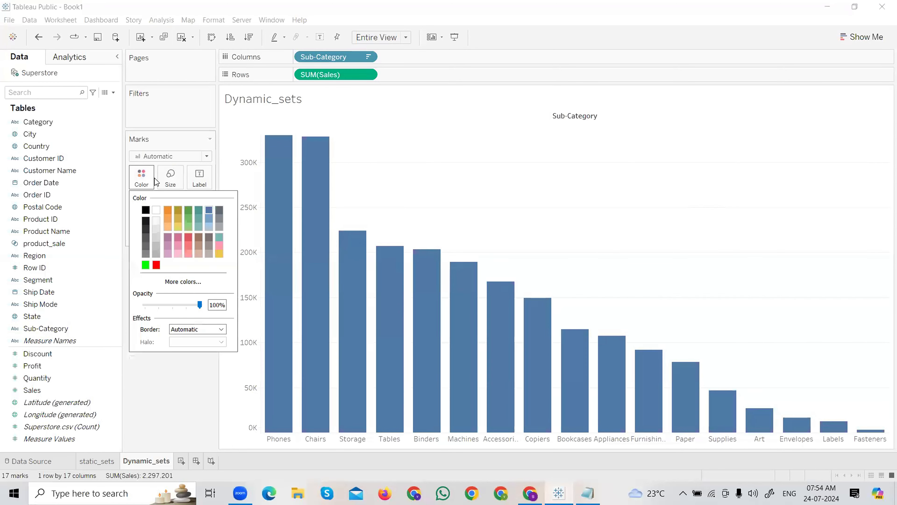
click(188, 211)
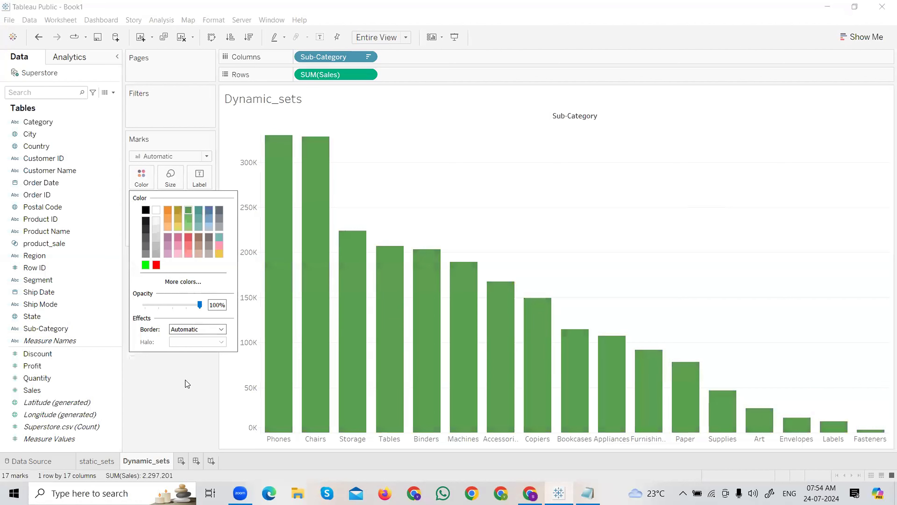
click(185, 380)
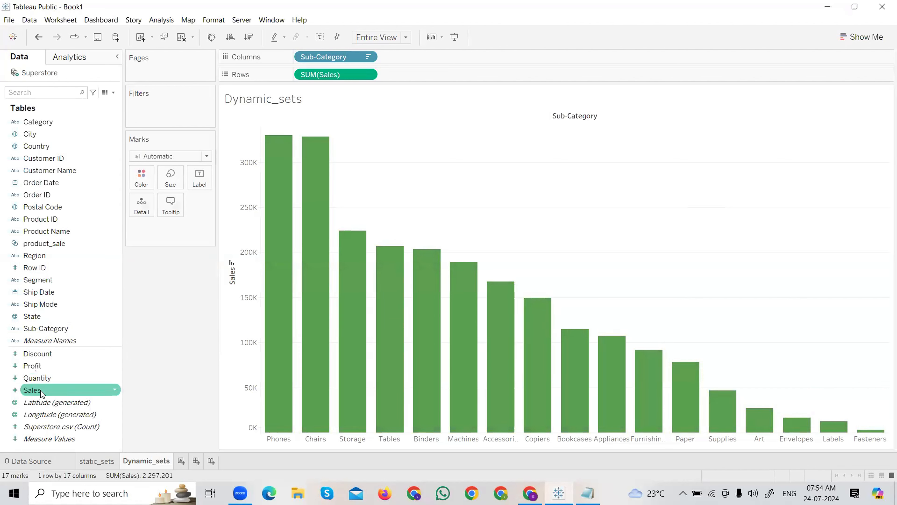
drag(33, 389, 200, 182)
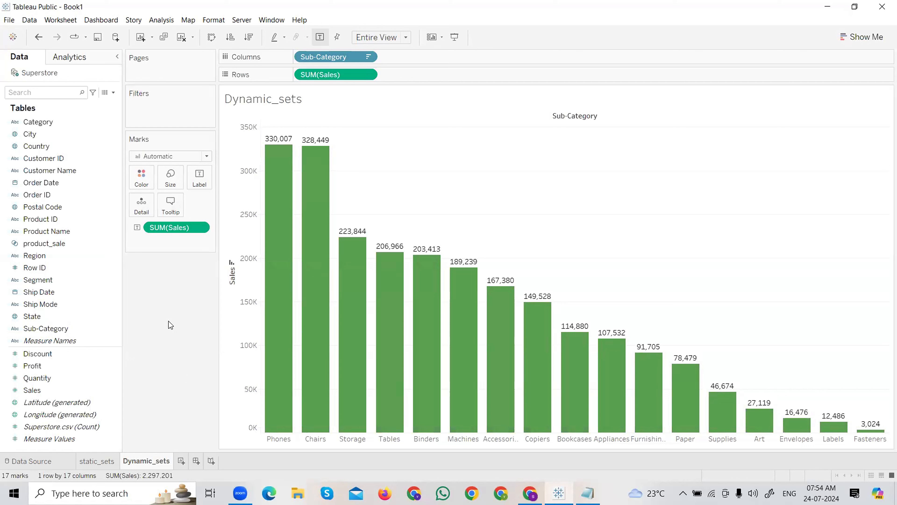
- Try keeping only the Phones, Chairs and Storage bars in the chart, and undo that filter
mouse_move(311, 204)
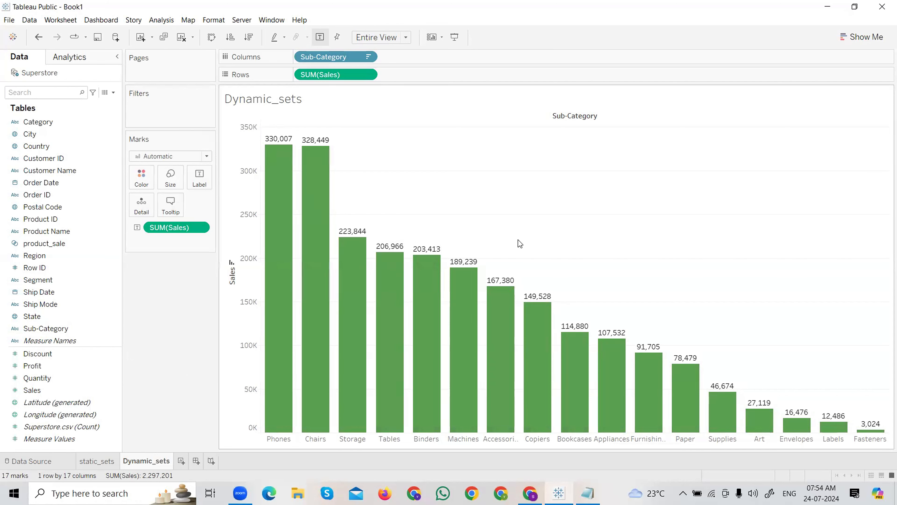
drag(393, 224, 258, 121)
click(369, 208)
drag(385, 236, 290, 173)
click(513, 193)
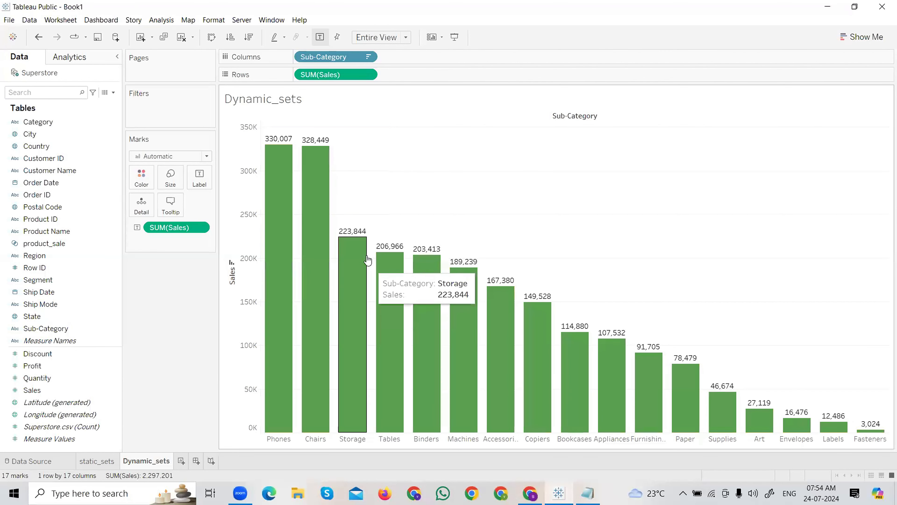
drag(373, 243, 260, 138)
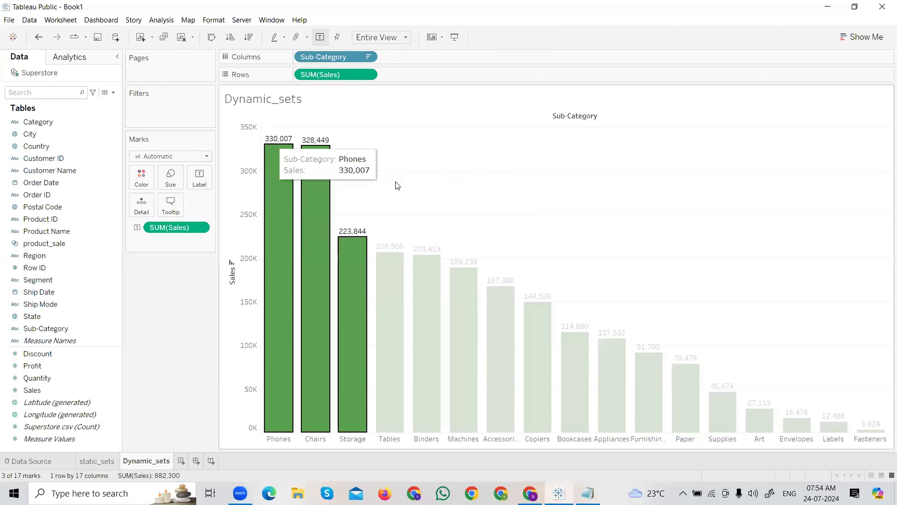
mouse_move(384, 248)
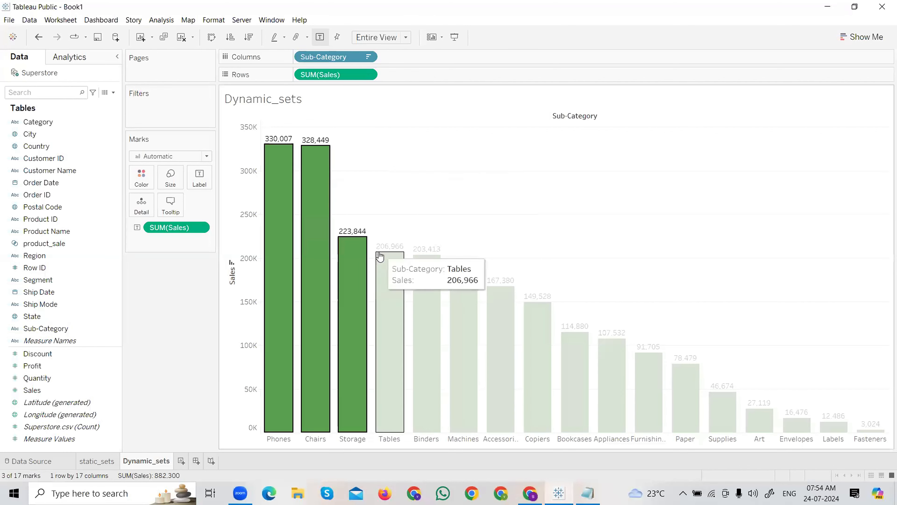
mouse_move(356, 250)
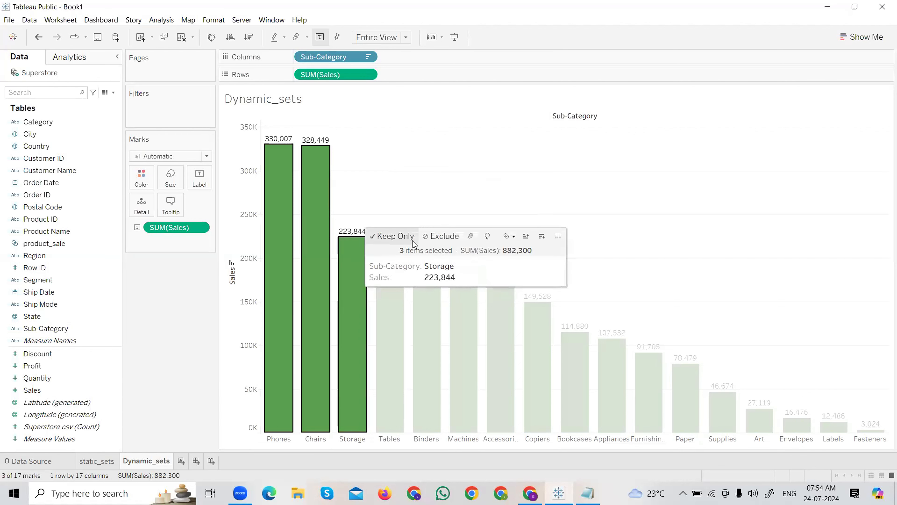
click(412, 240)
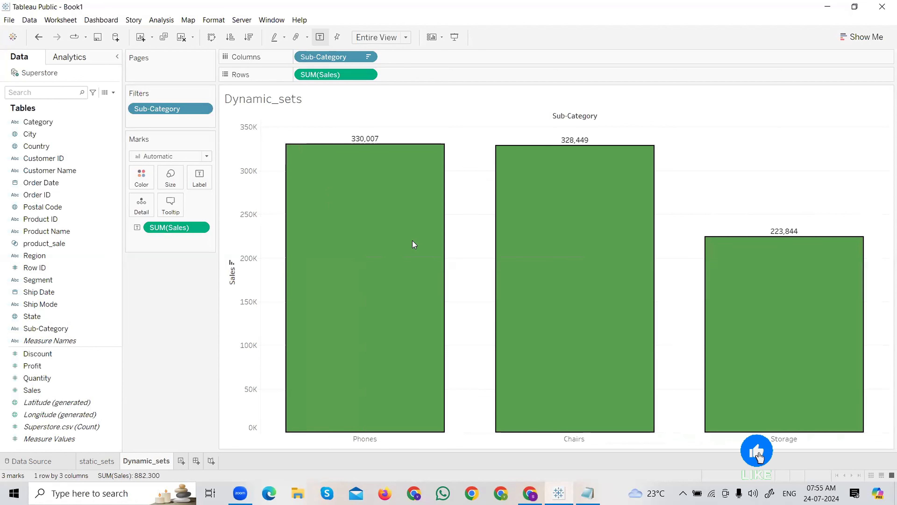
key(ctrl+z)
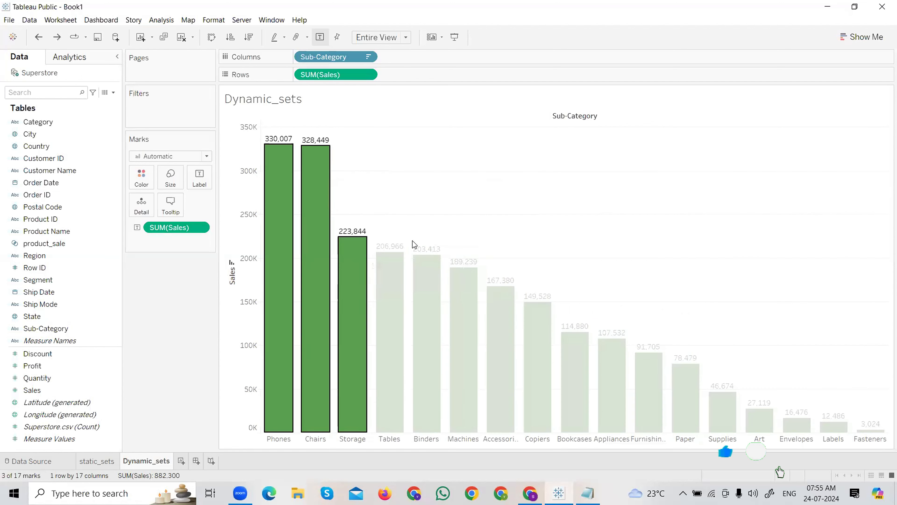
click(481, 208)
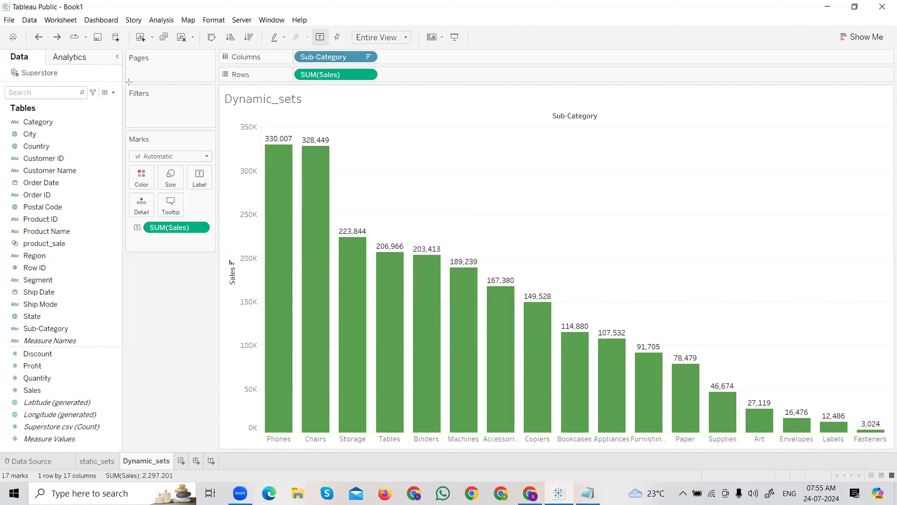
drag(124, 85, 215, 128)
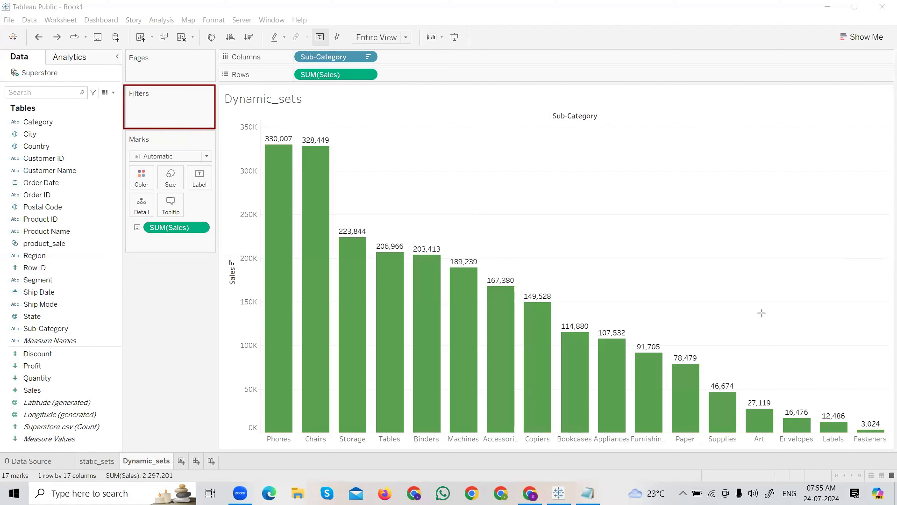
click(830, 347)
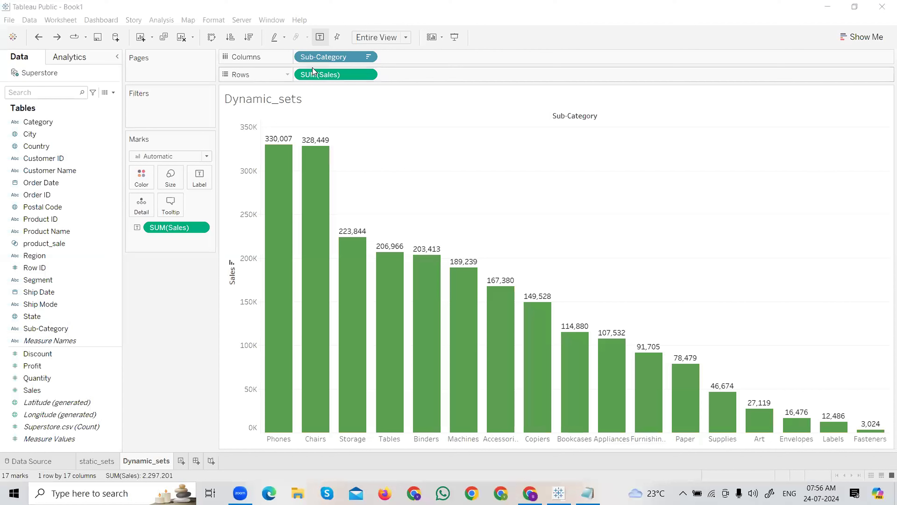
click(367, 57)
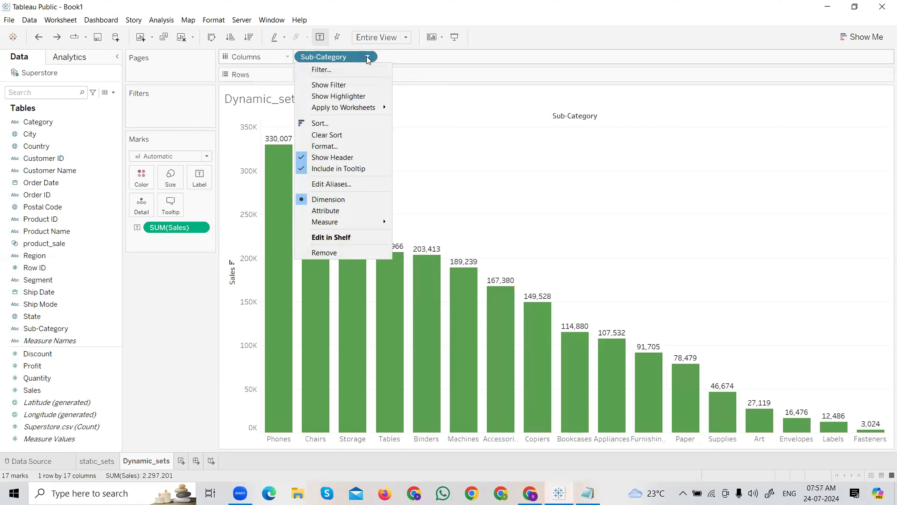
click(162, 300)
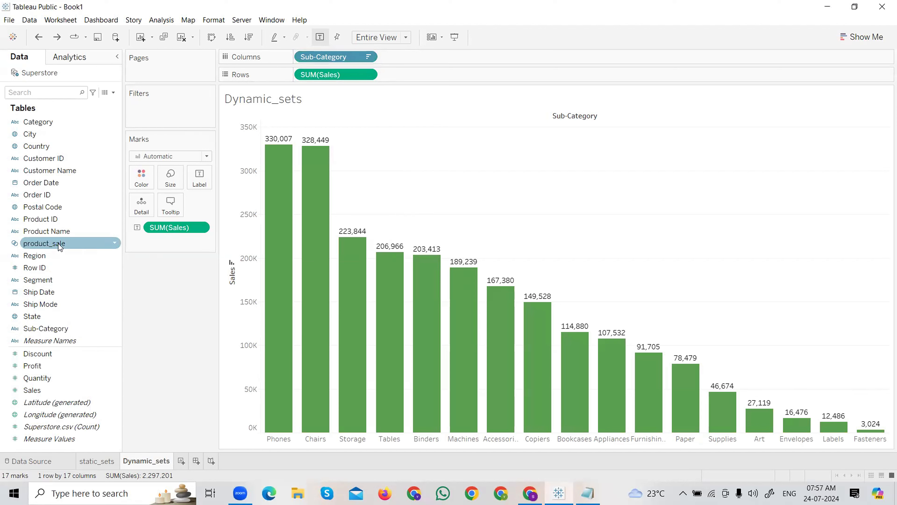
- Delete the product_sale set from the data source, accepting its removal from the static_sets sheet
click(115, 244)
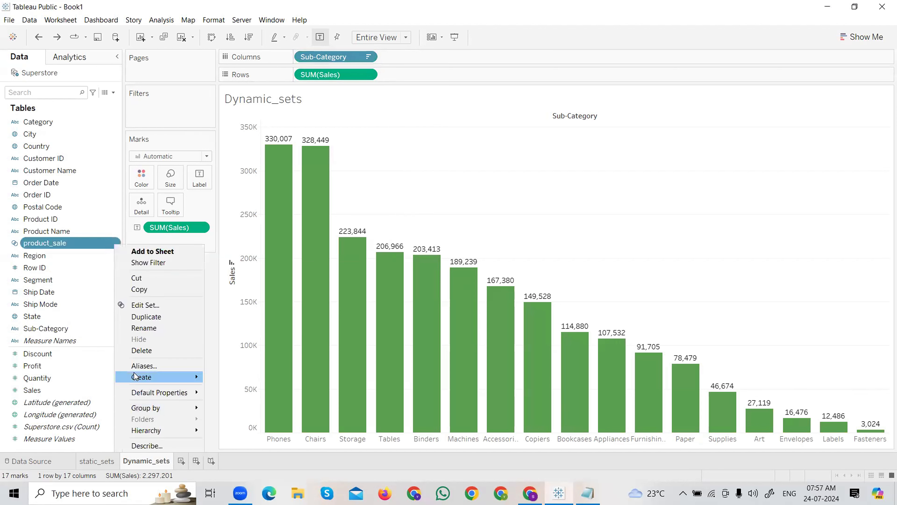
click(141, 351)
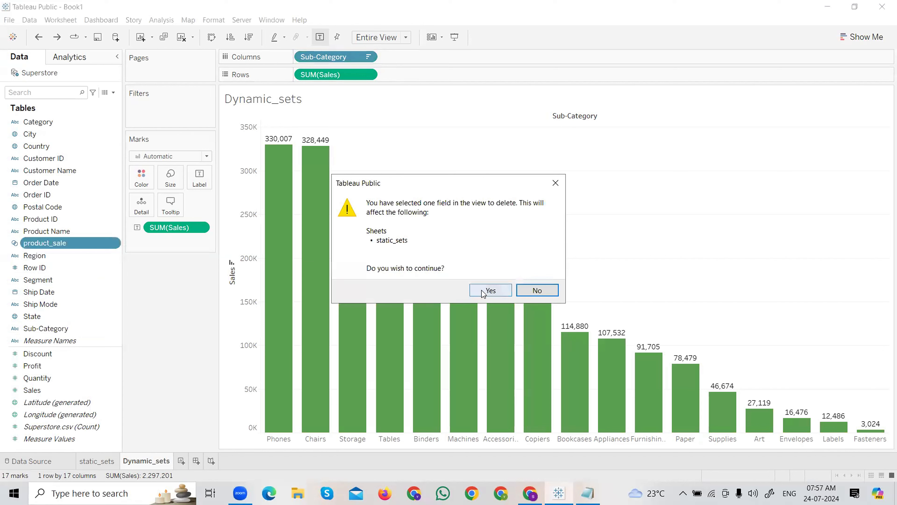
click(490, 290)
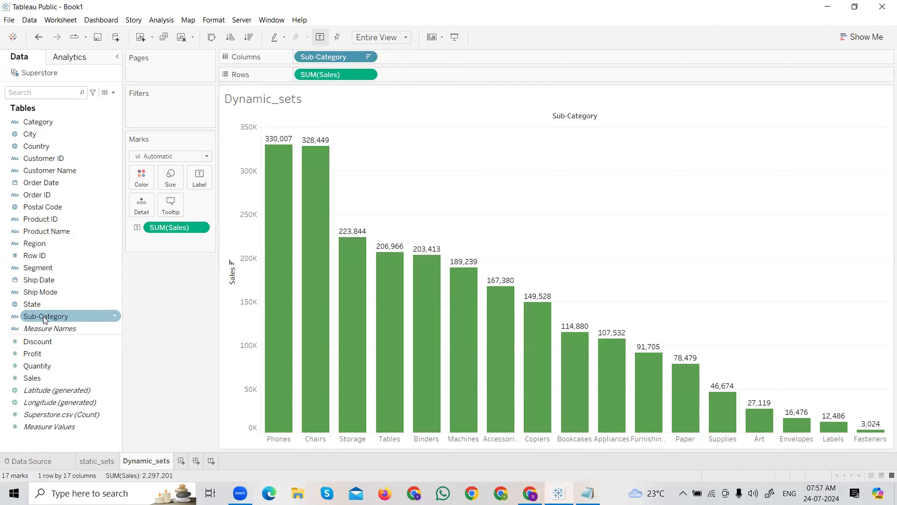
- Start creating a new set from the Sub-Category field and move the dialog aside from the tallest bars
click(54, 316)
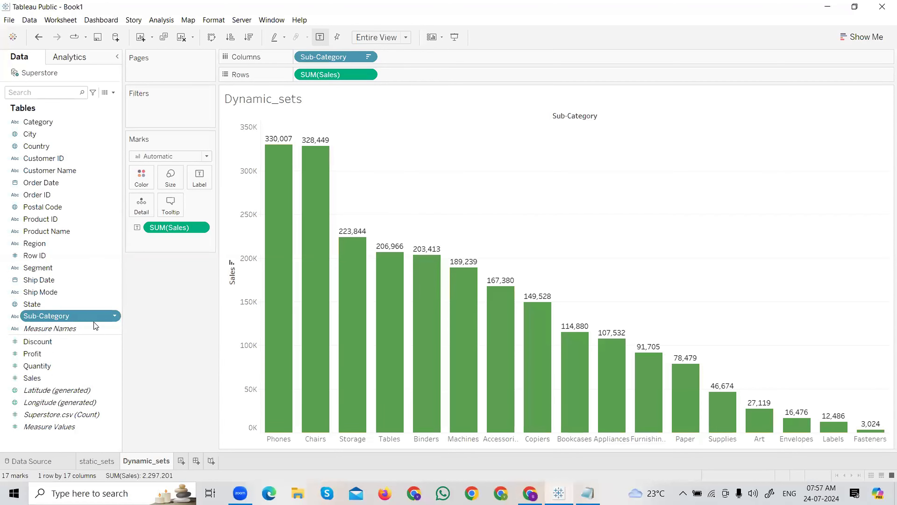
click(116, 316)
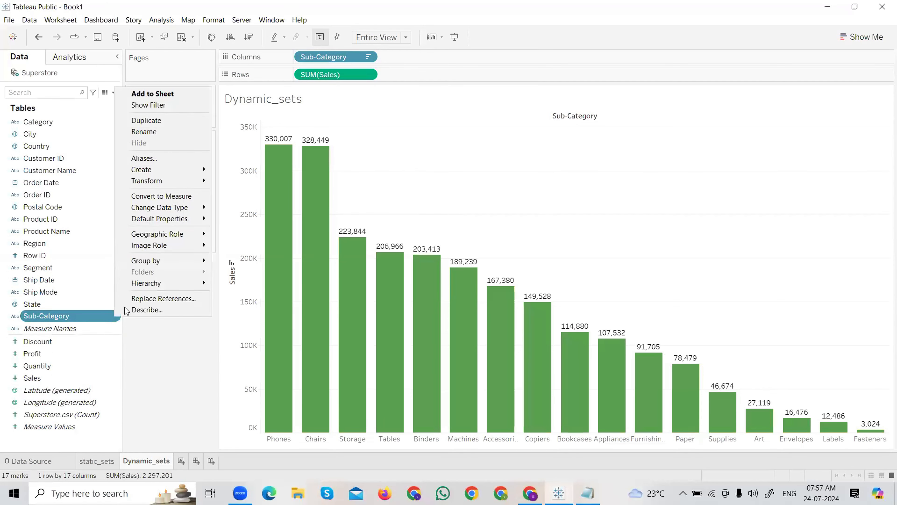
mouse_move(159, 172)
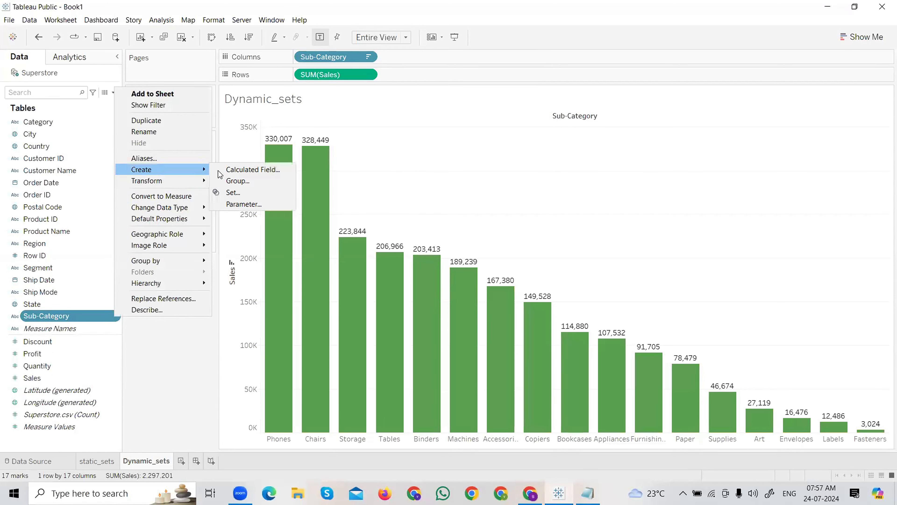
click(237, 193)
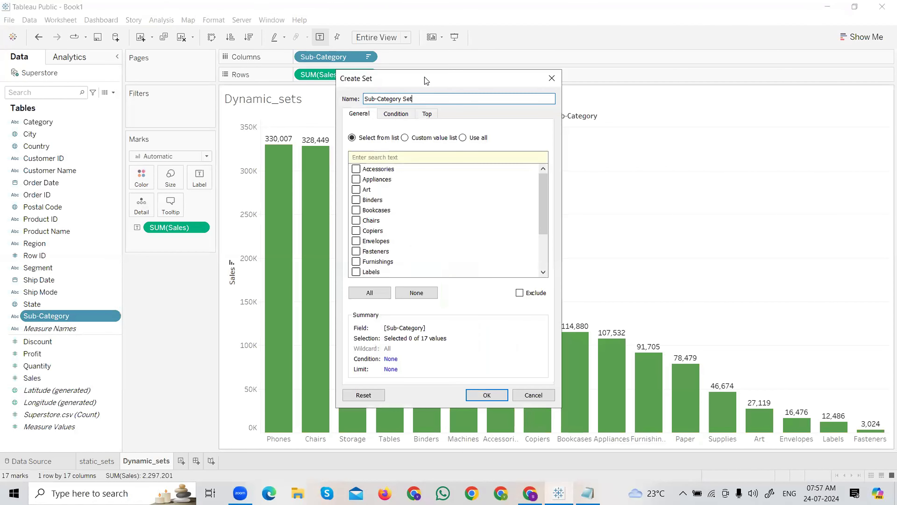
drag(425, 78, 574, 65)
click(845, 181)
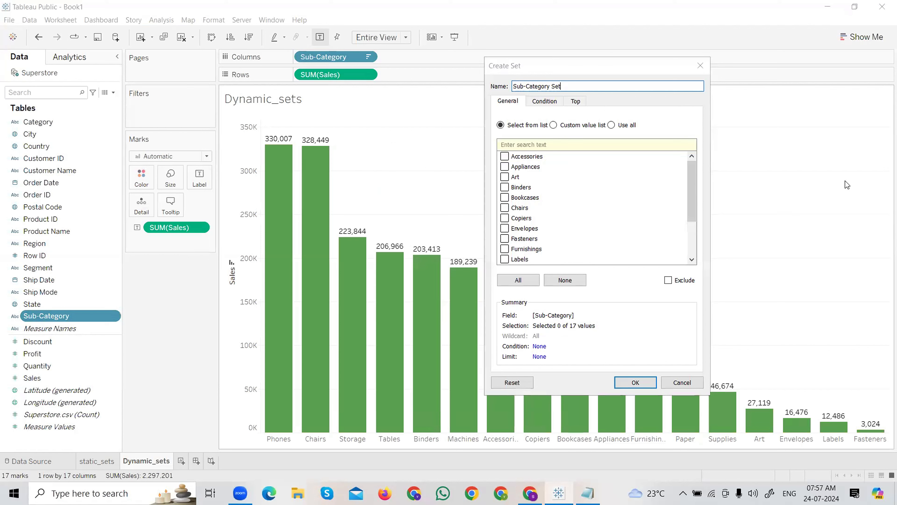
drag(492, 114, 552, 134)
mouse_move(602, 114)
mouse_down()
mouse_move(610, 128)
mouse_move(666, 133)
mouse_up()
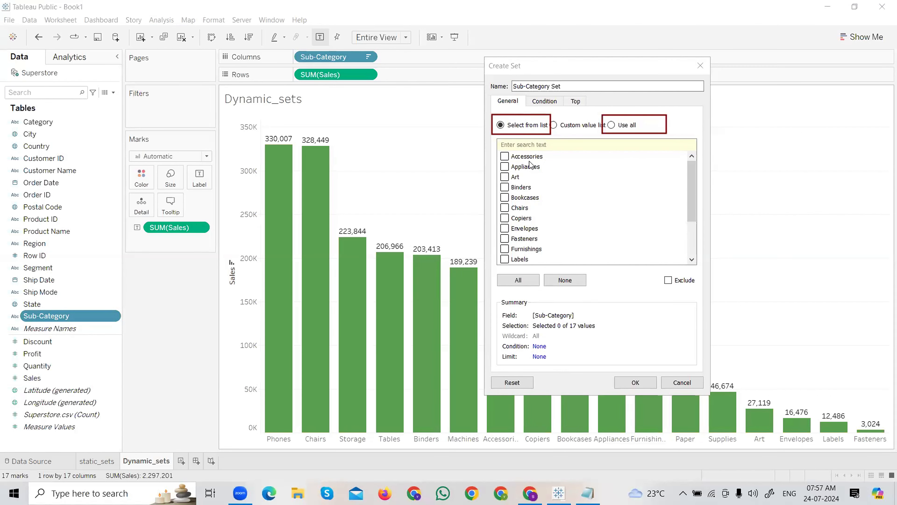
mouse_move(690, 169)
mouse_down()
mouse_move(691, 226)
mouse_move(693, 166)
mouse_up()
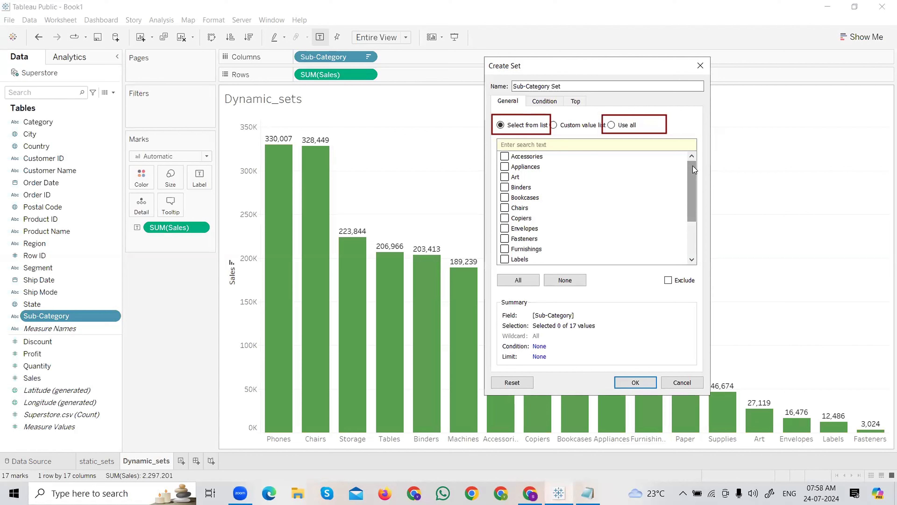
mouse_move(693, 165)
mouse_down()
mouse_move(692, 199)
mouse_move(695, 165)
mouse_up()
- Try picking Appliances, Binders, Chairs and Envelopes as set members, and clear the Chairs, Binders and Appliances choices again
click(505, 167)
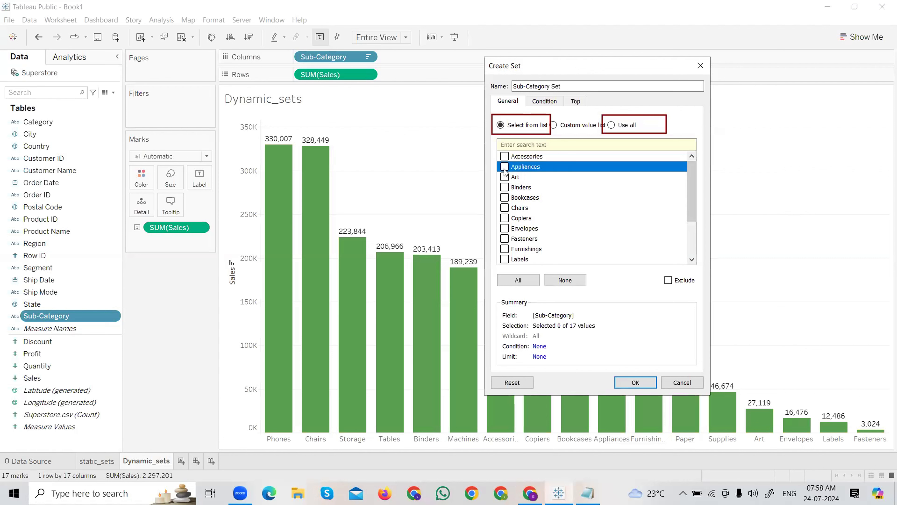
click(505, 189)
click(505, 209)
click(506, 229)
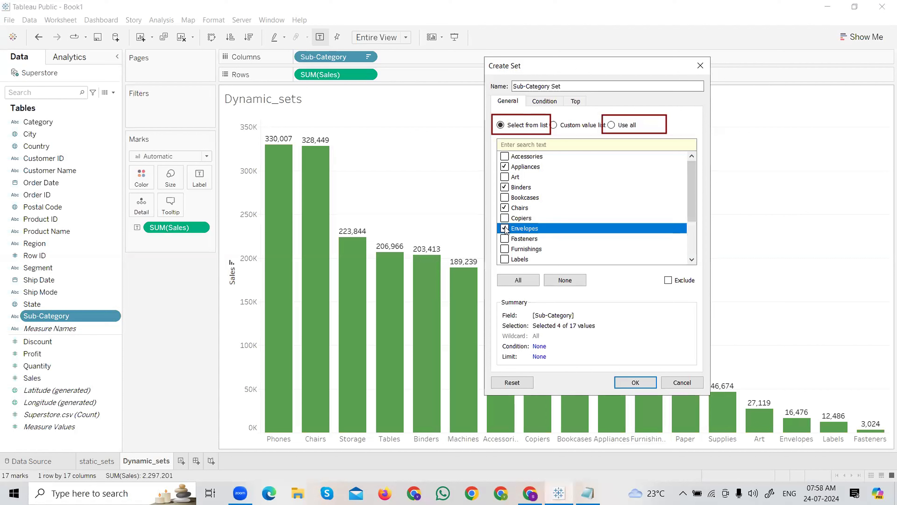
click(506, 208)
click(506, 187)
click(506, 166)
- Select every sub-category as a set member, try the Use all option, and return to Select from list
click(519, 280)
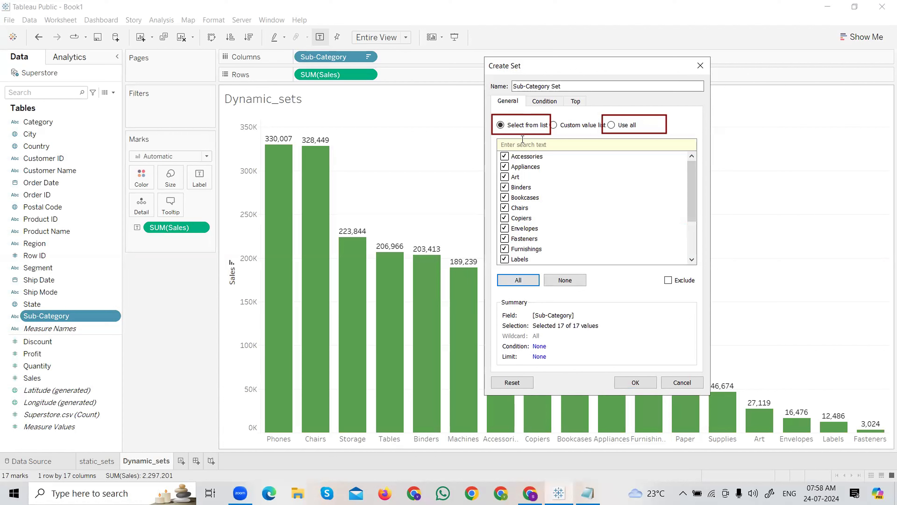
click(612, 126)
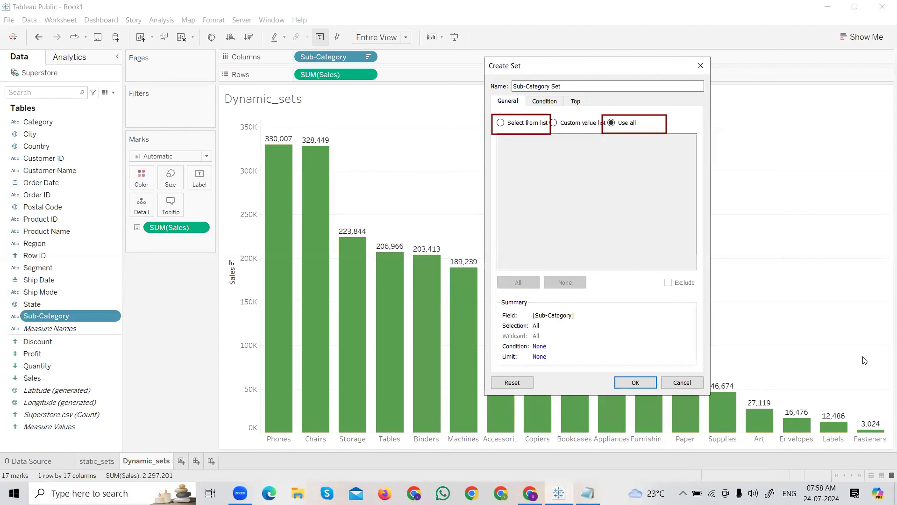
click(501, 123)
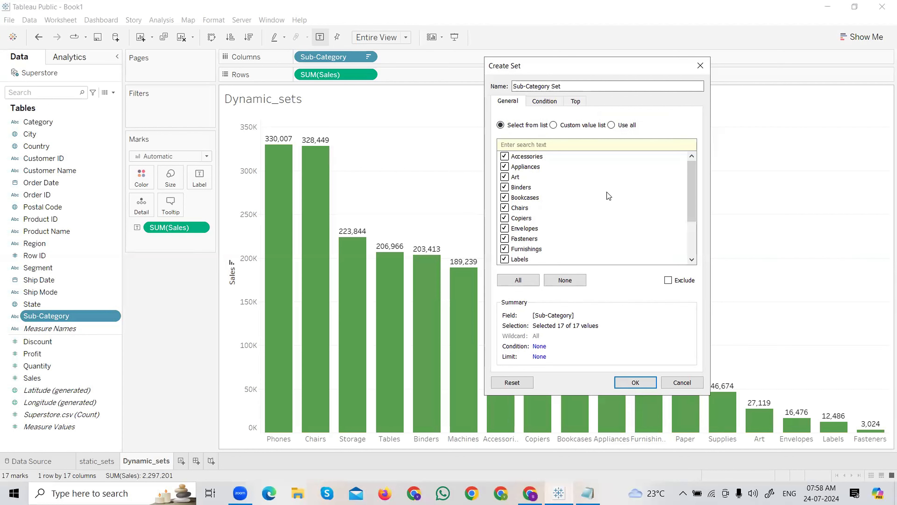
scroll(611, 200, down, 2)
scroll(612, 201, up, 2)
drag(489, 117, 552, 133)
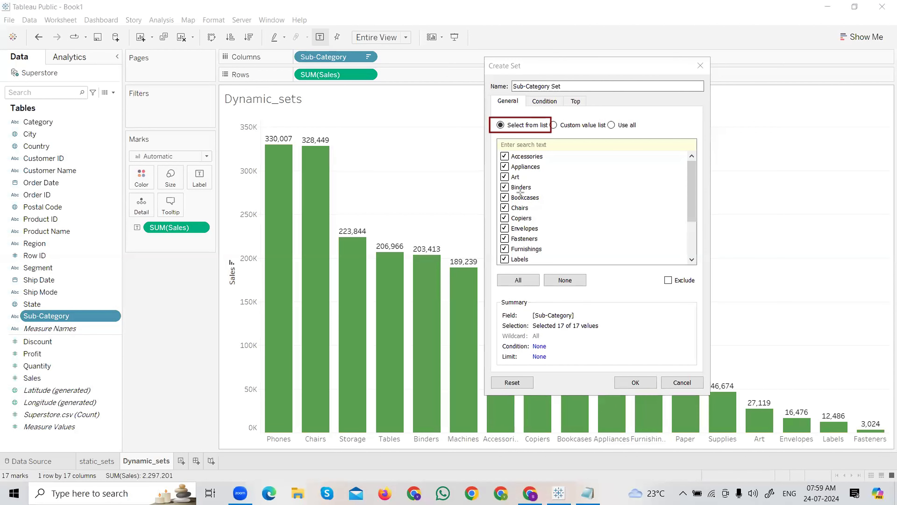
mouse_move(498, 150)
mouse_down()
mouse_move(536, 233)
mouse_move(595, 263)
mouse_up()
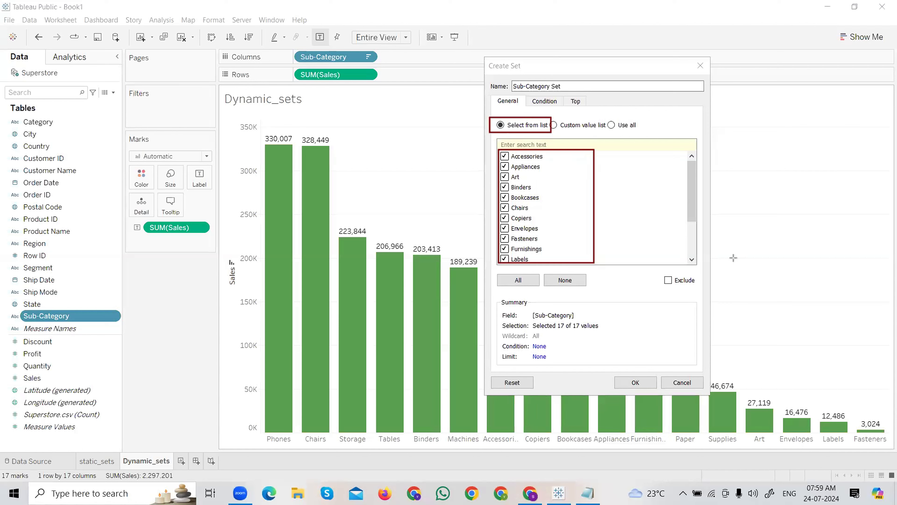
key(Escape)
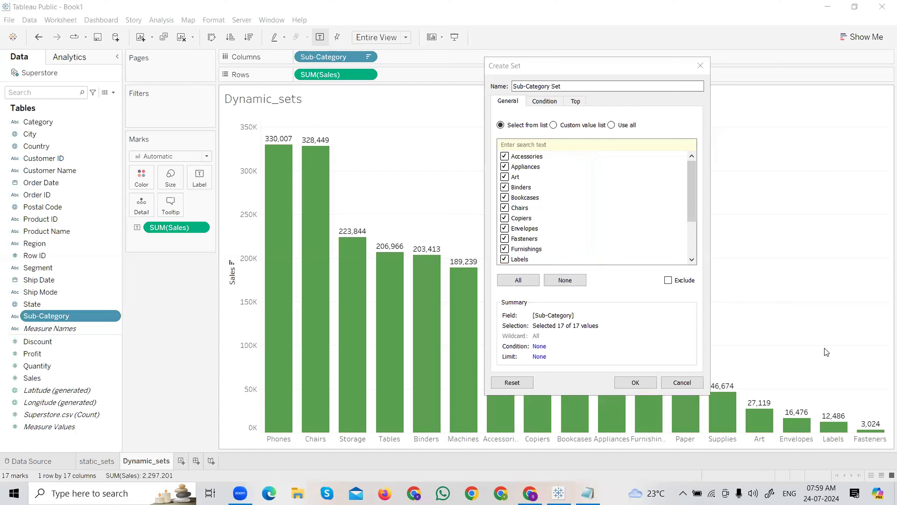
- Try the Use all option again, switch back to Select from list and look through the checked sub-categories
click(626, 125)
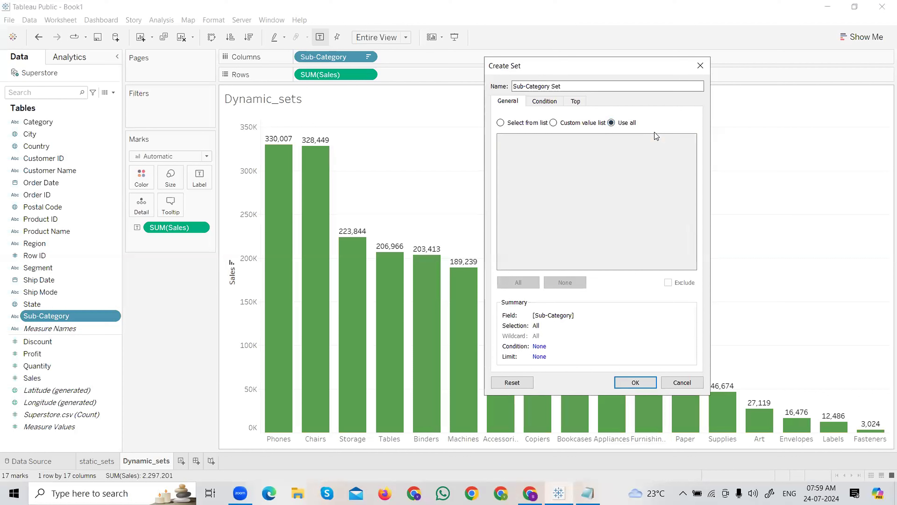
click(525, 123)
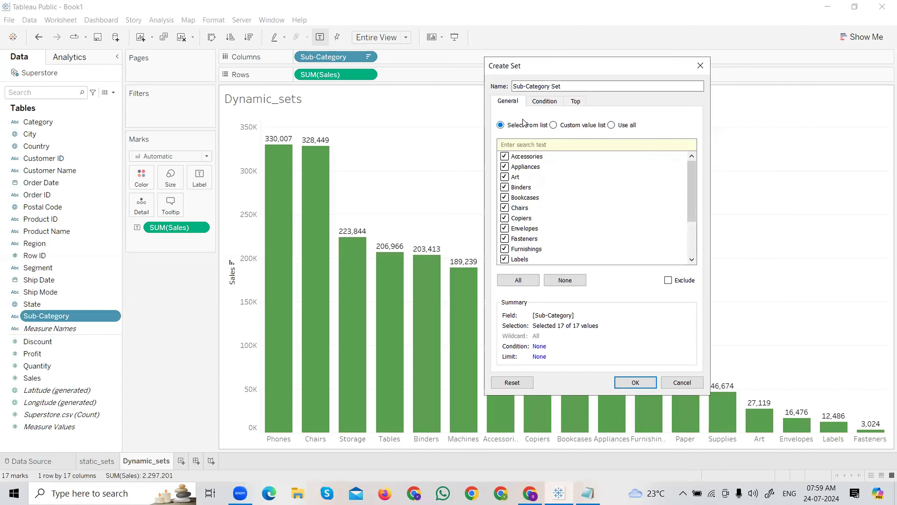
mouse_move(693, 170)
mouse_down()
mouse_move(691, 213)
mouse_move(694, 157)
mouse_up()
scroll(689, 213, down, 2)
scroll(687, 177, up, 2)
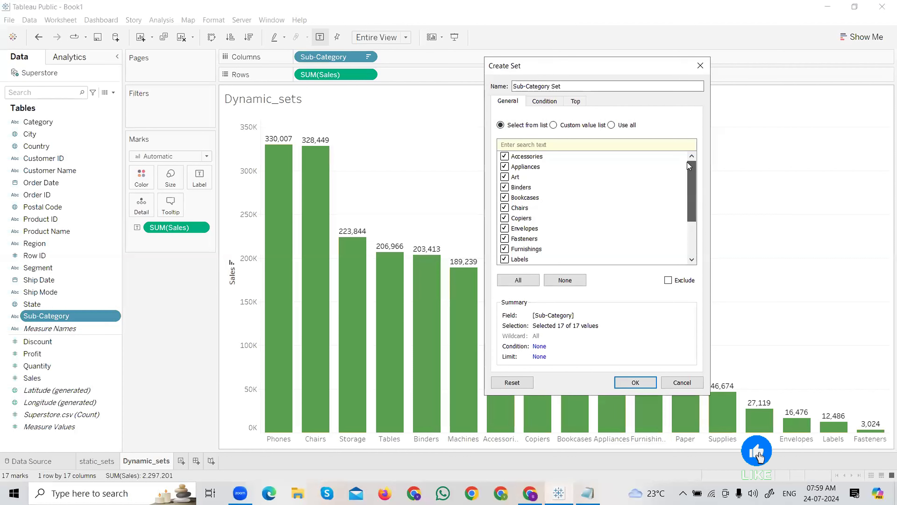
- Try the Custom value list option, return to Select from list and review the whole list of sub-categories
click(572, 125)
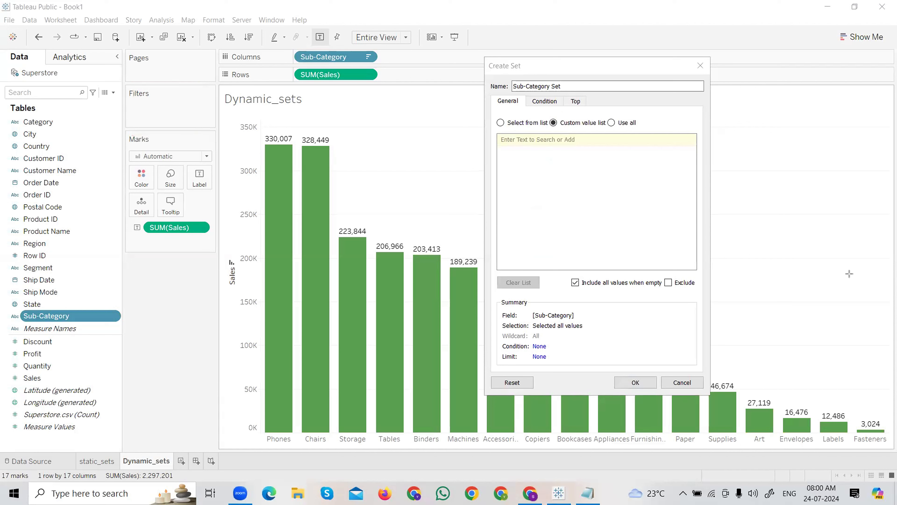
click(511, 124)
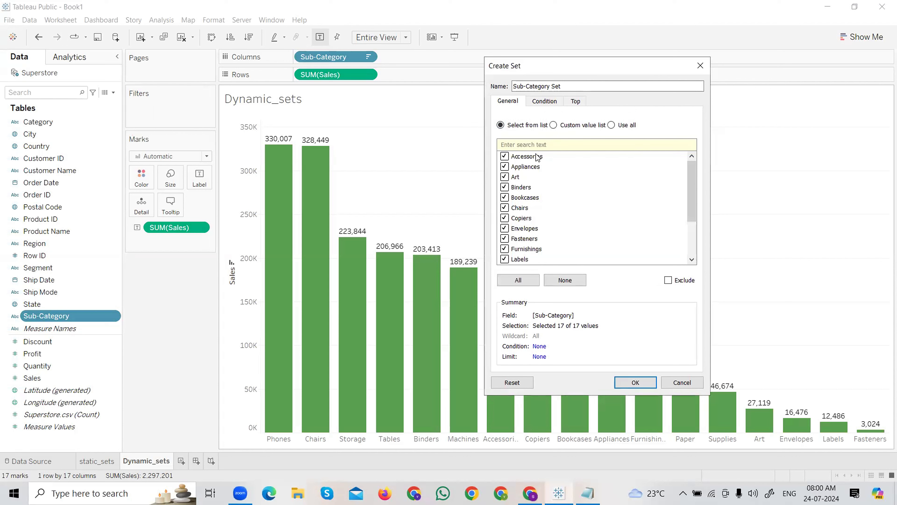
scroll(573, 209, down, 2)
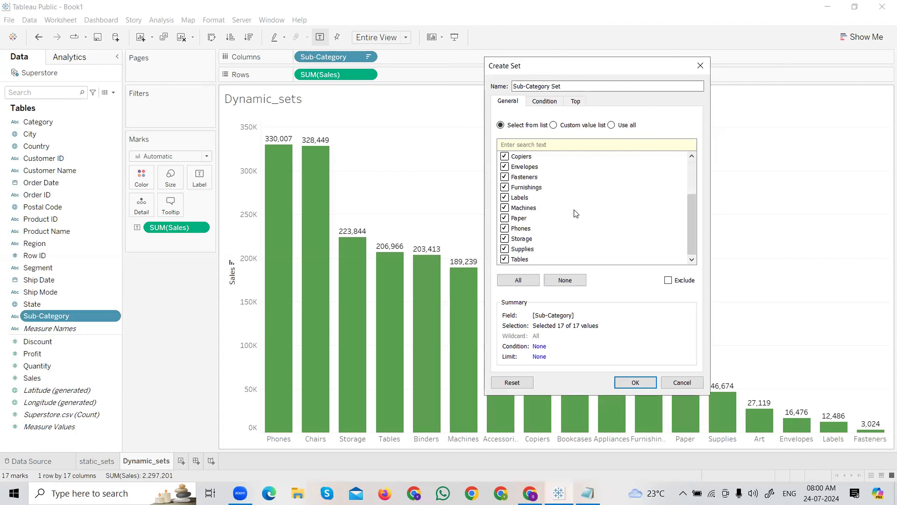
scroll(576, 212, up, 2)
scroll(572, 198, down, 2)
scroll(550, 205, up, 2)
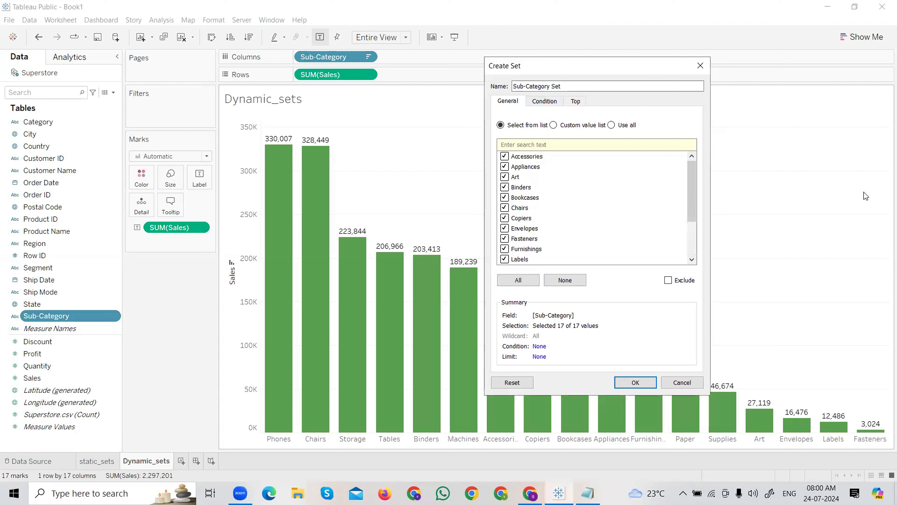
- Open the condition settings of the new Sub-Category set
key(Print)
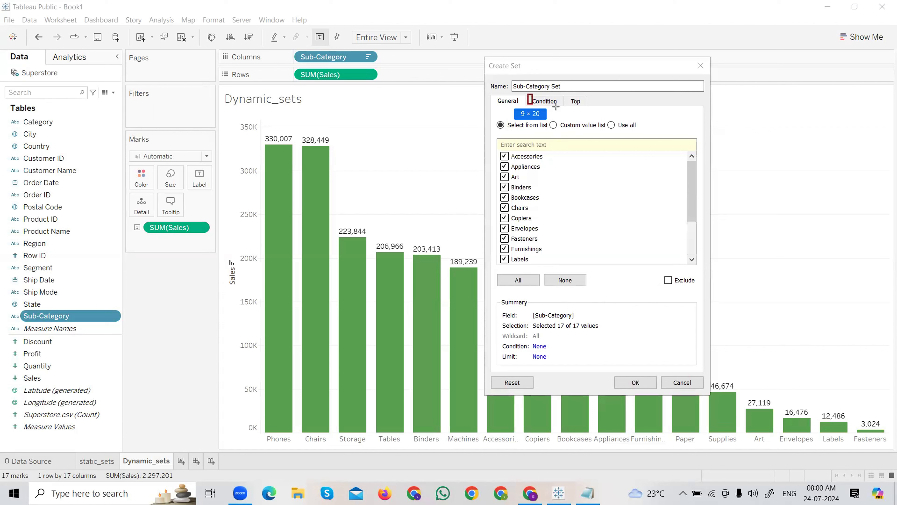
drag(561, 95, 588, 106)
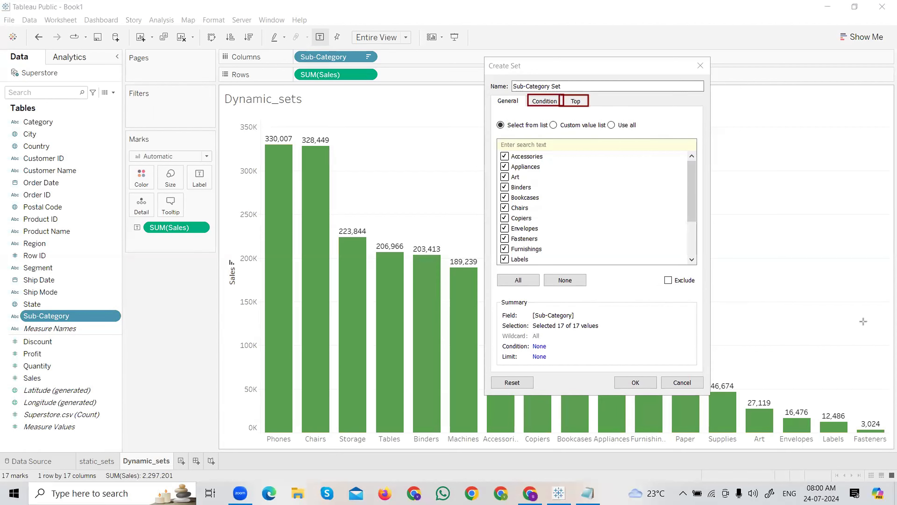
key(Escape)
click(546, 102)
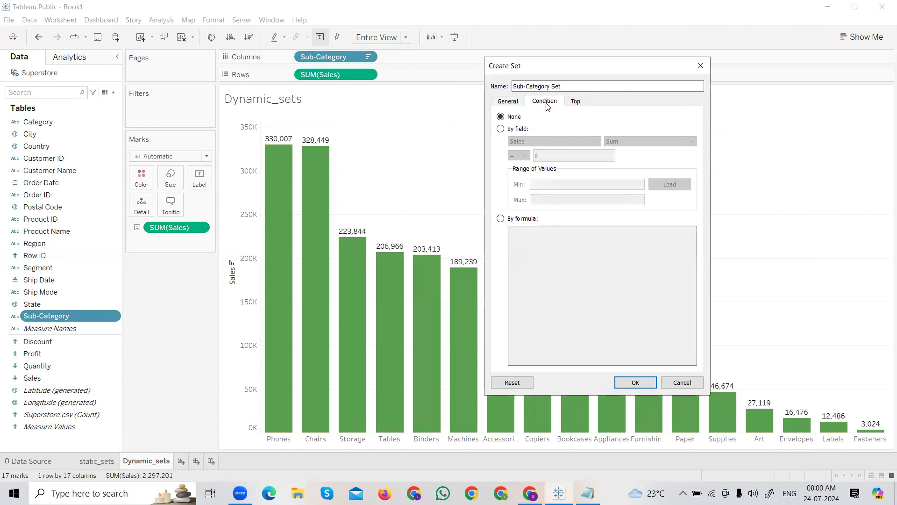
- Replace the default set name with sub_cat_sales
click(571, 86)
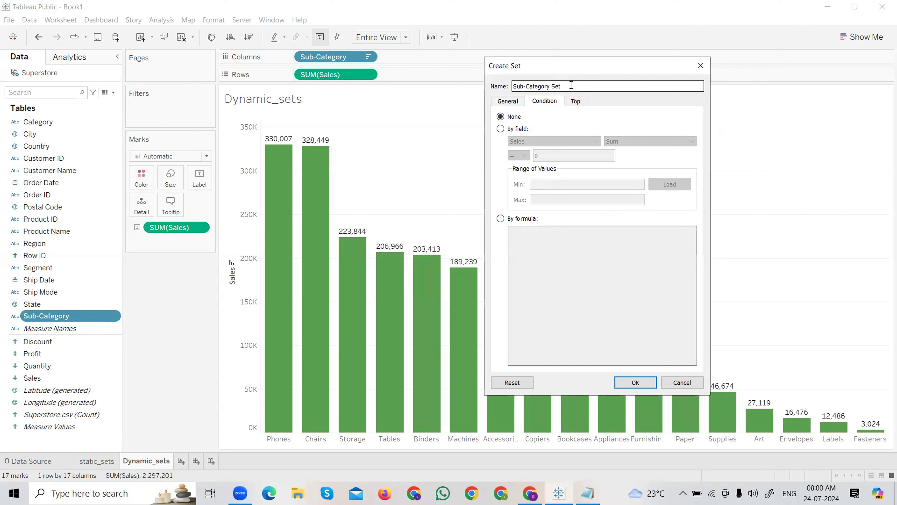
key(ctrl+a)
key(BackSpace)
text(P)
key(BackSpace)
text(s)
key(BackSpace)
text(sub_cat_sales)
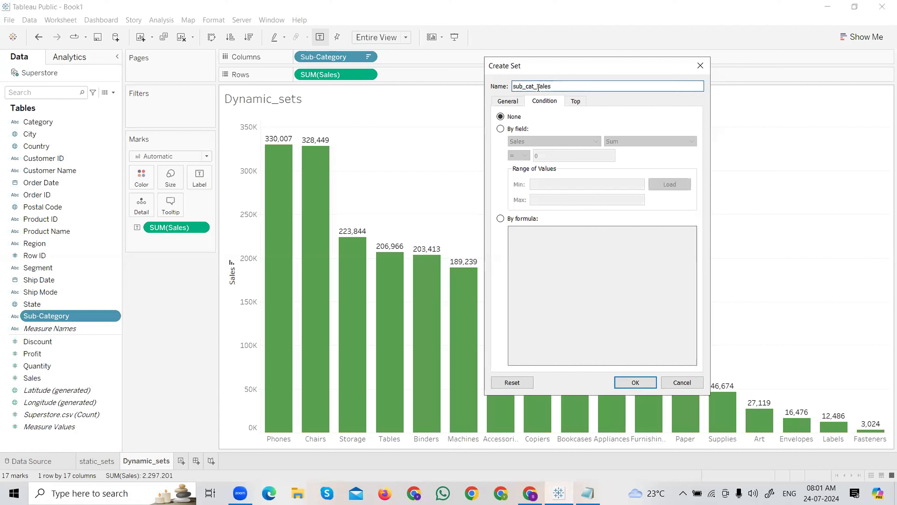
drag(515, 86, 570, 86)
click(571, 86)
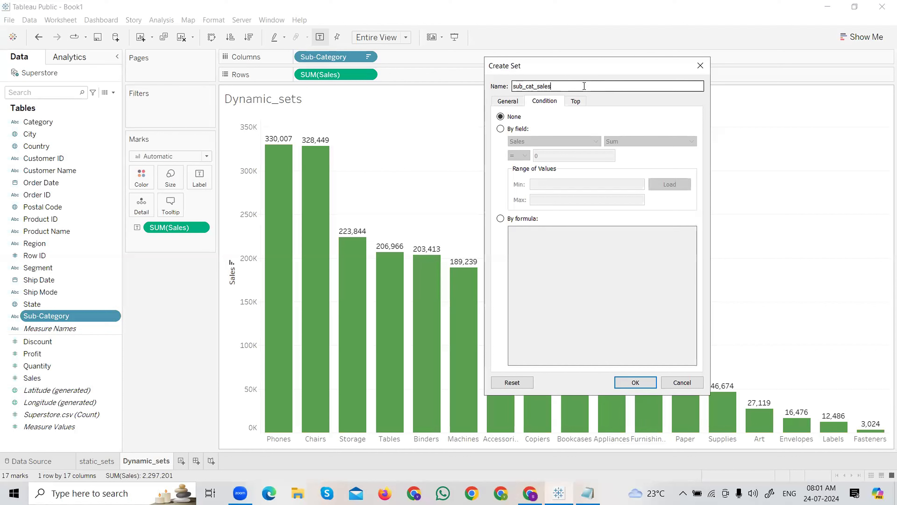
drag(515, 87, 566, 86)
click(571, 86)
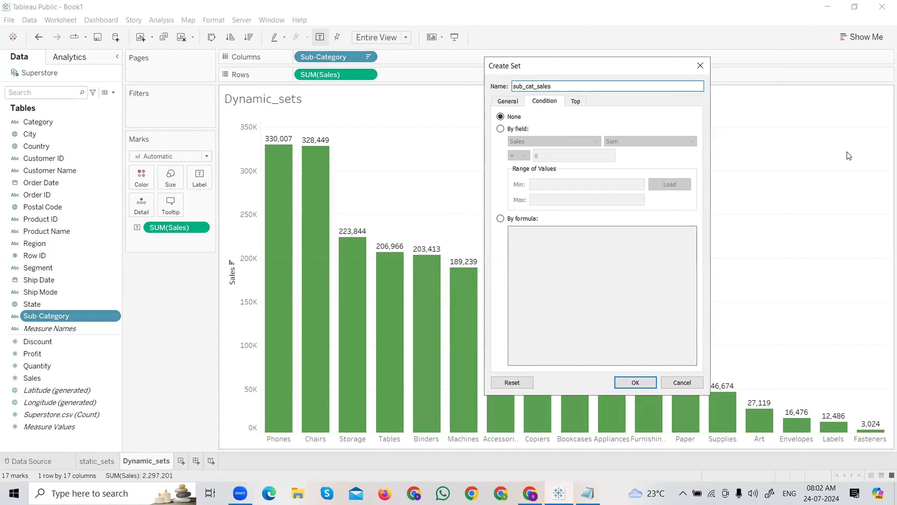
key(ctrl+2)
drag(529, 96, 568, 106)
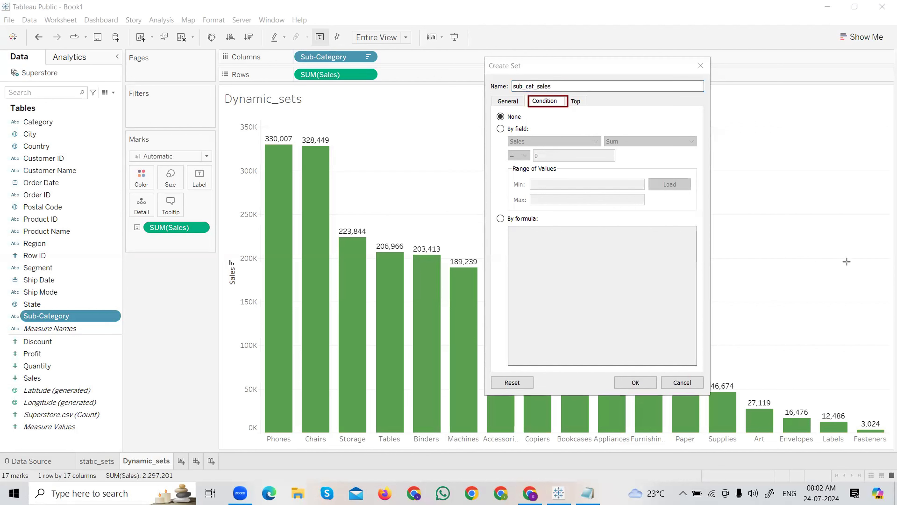
key(e)
drag(511, 232, 691, 354)
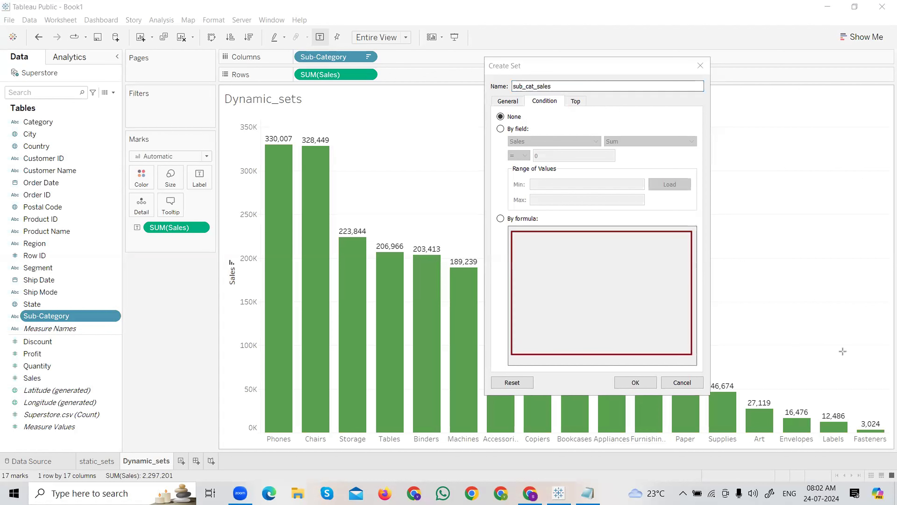
key(Escape)
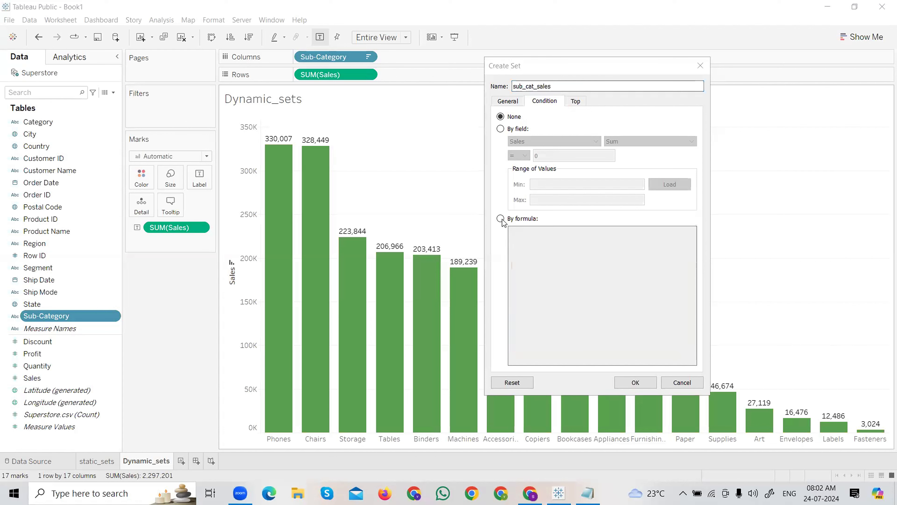
- Try a formula condition starting with "if [Sub-Category]" and testing Sales against a threshold, and clear the formula again
click(501, 218)
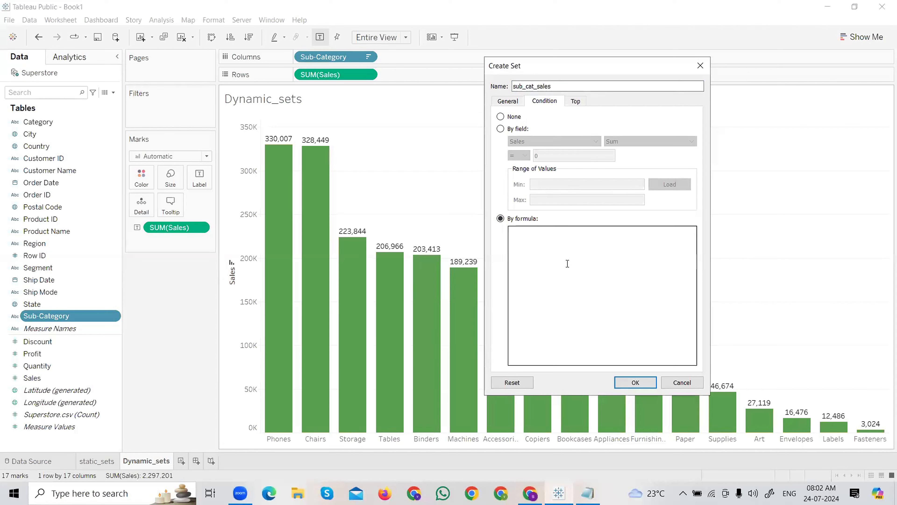
text(if )
text([Sub-Category])
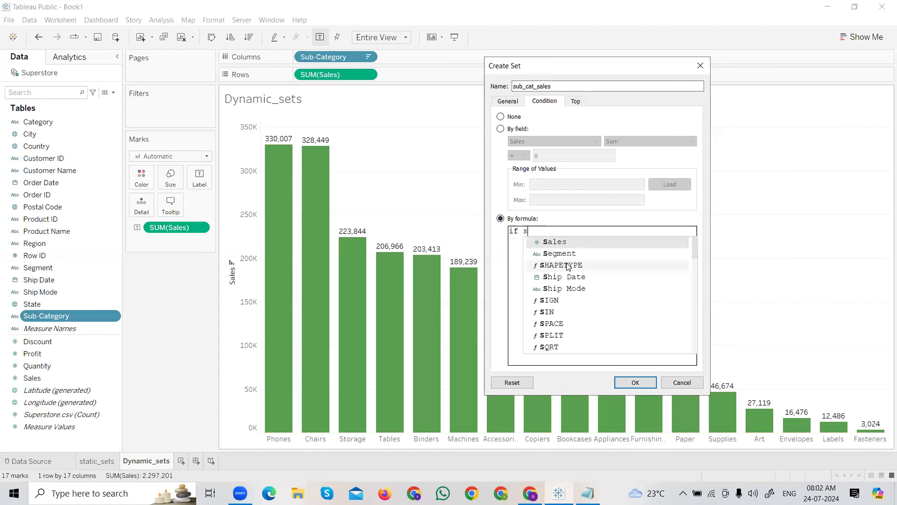
text( [)
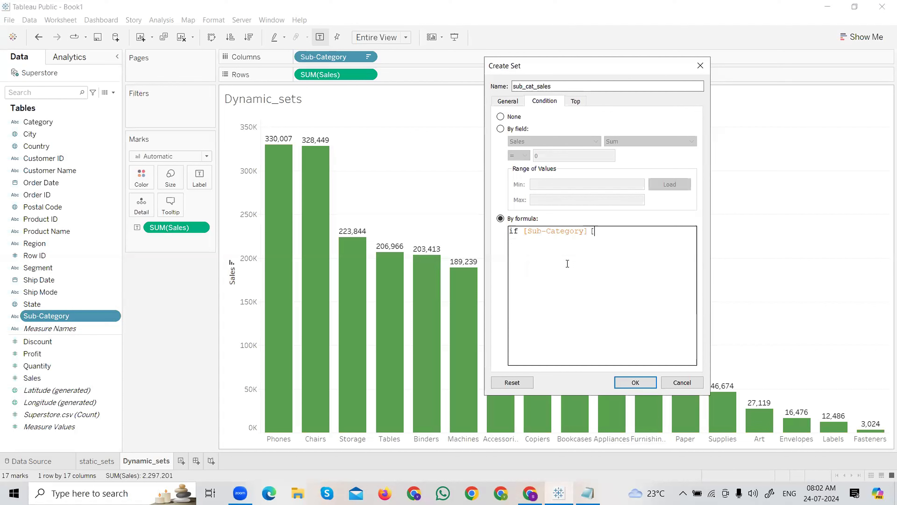
text(Sales] > 5r00)
key(ctrl+a)
key(BackSpace)
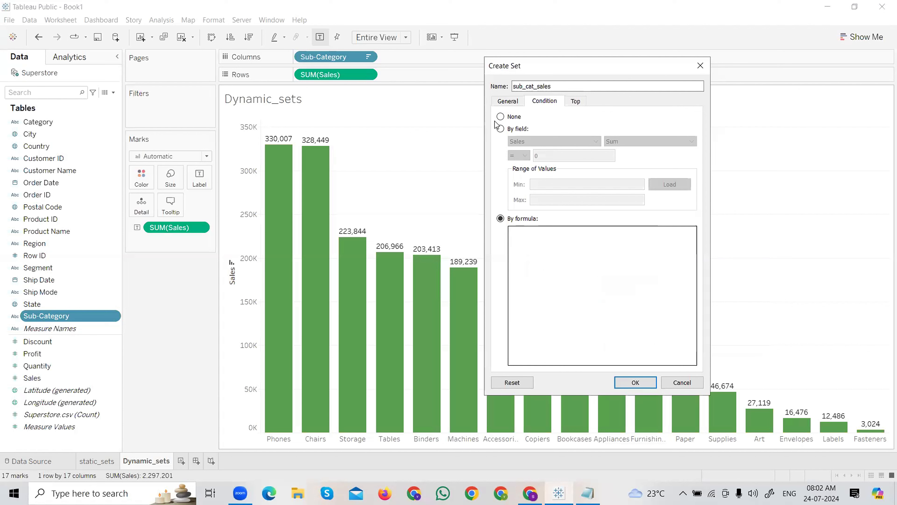
- Base the set's condition on a field, using the sum of Sales with the >= operator
click(501, 129)
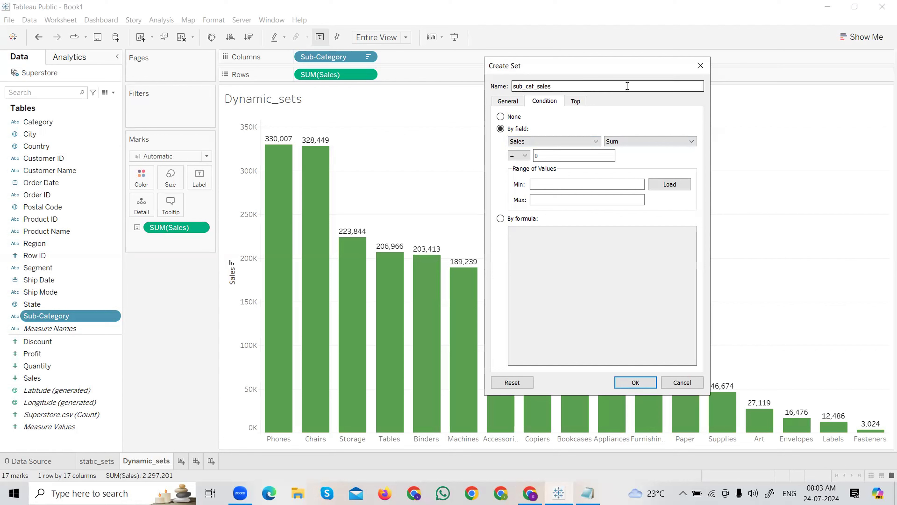
click(858, 187)
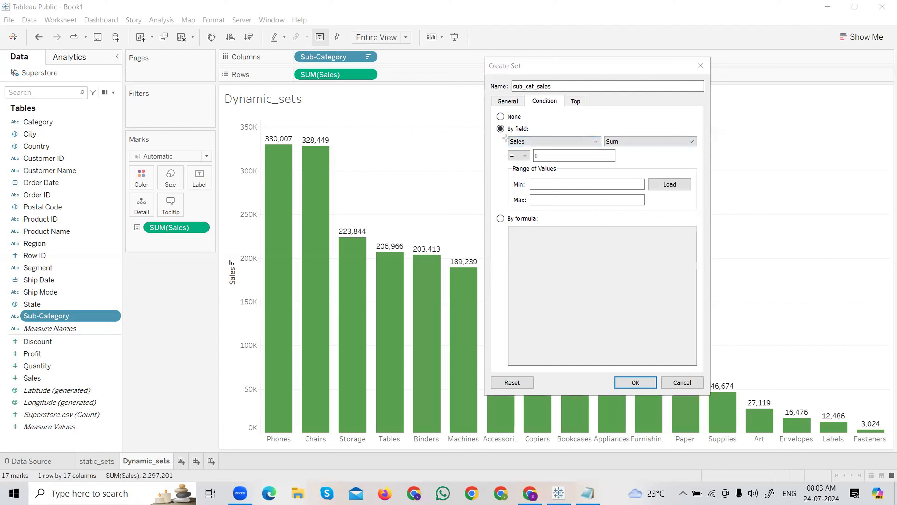
mouse_move(505, 134)
mouse_down()
mouse_move(662, 155)
mouse_move(699, 148)
mouse_up()
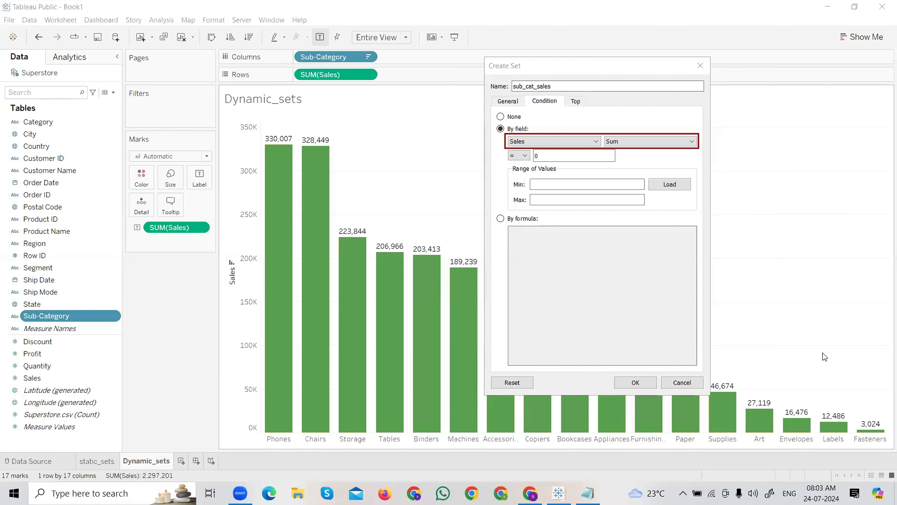
click(525, 156)
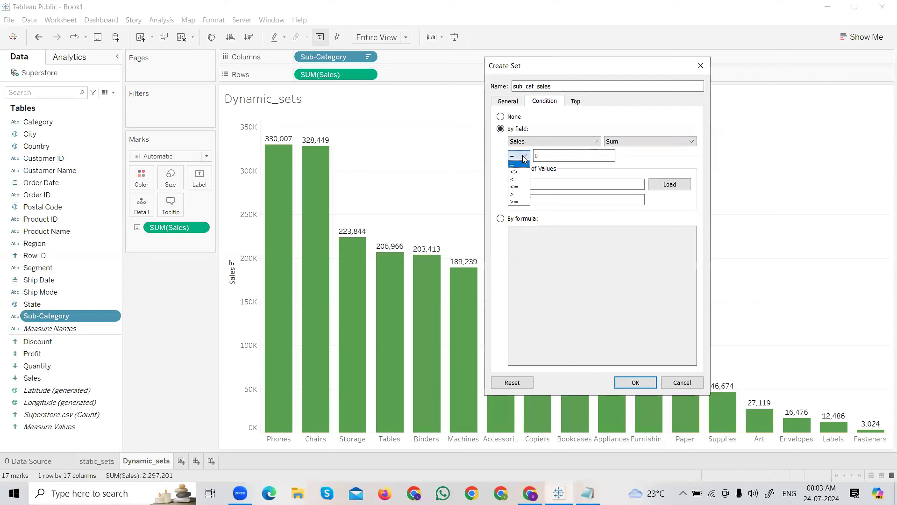
click(518, 202)
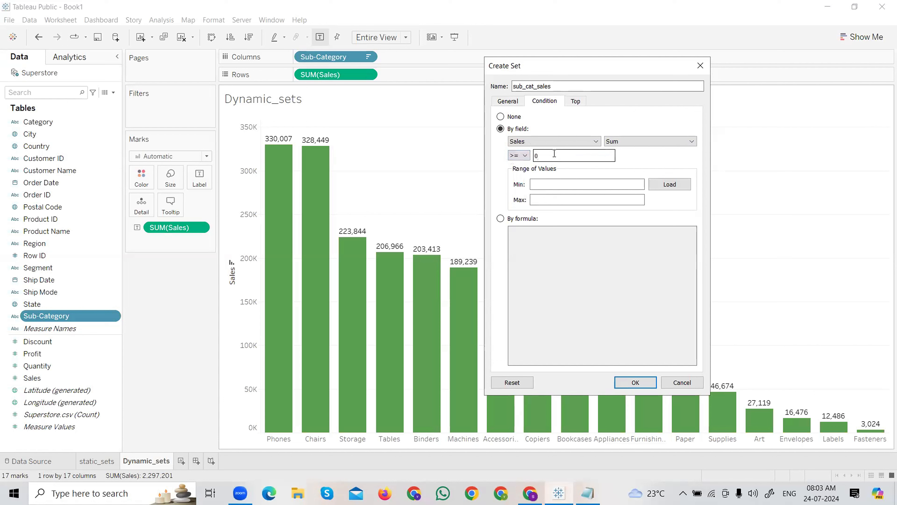
- Set the threshold of the Sales condition to 90000
key(BackSpace)
text(90)
text(k)
key(BackSpace)
key(BackSpace)
key(BackSpace)
text(90000)
click(834, 230)
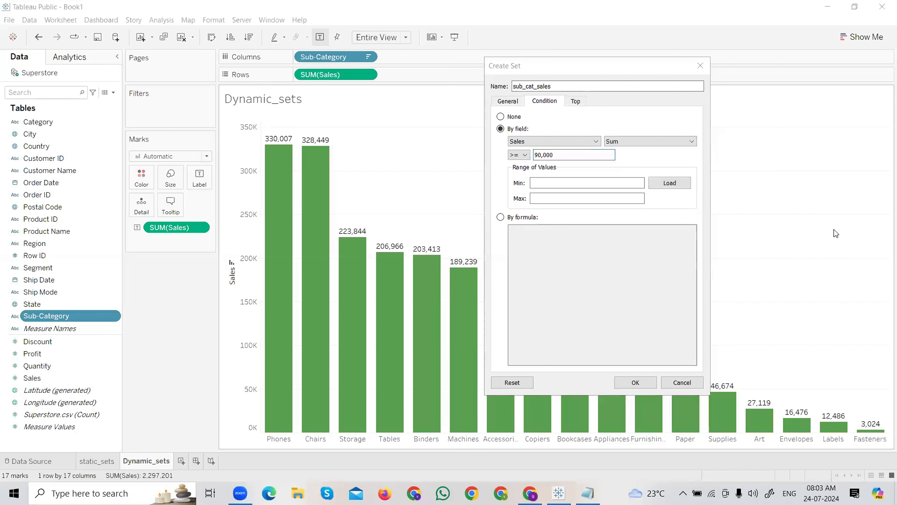
- Review the aggregation choices for Sales, keep Sum, and create the sub_cat_sales set
mouse_move(99, 316)
mouse_down()
mouse_move(426, 174)
mouse_move(506, 165)
mouse_move(519, 157)
mouse_move(514, 149)
mouse_up()
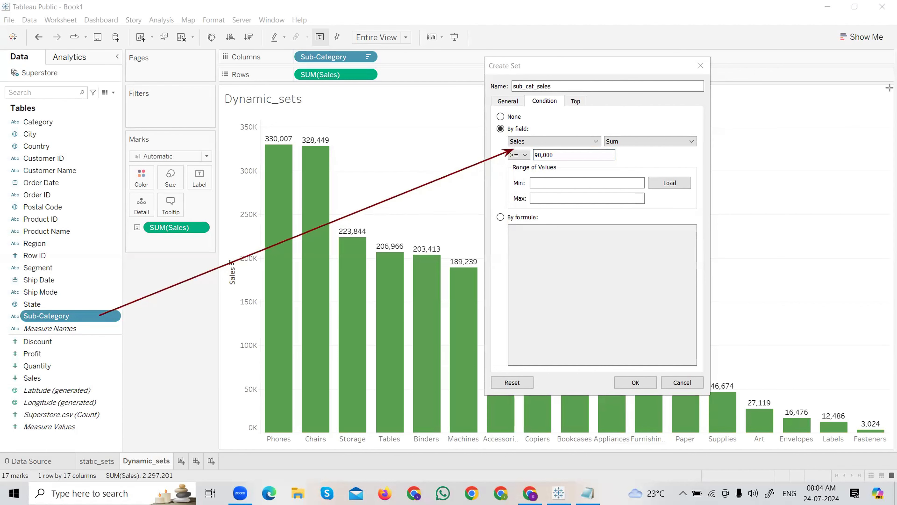
click(690, 141)
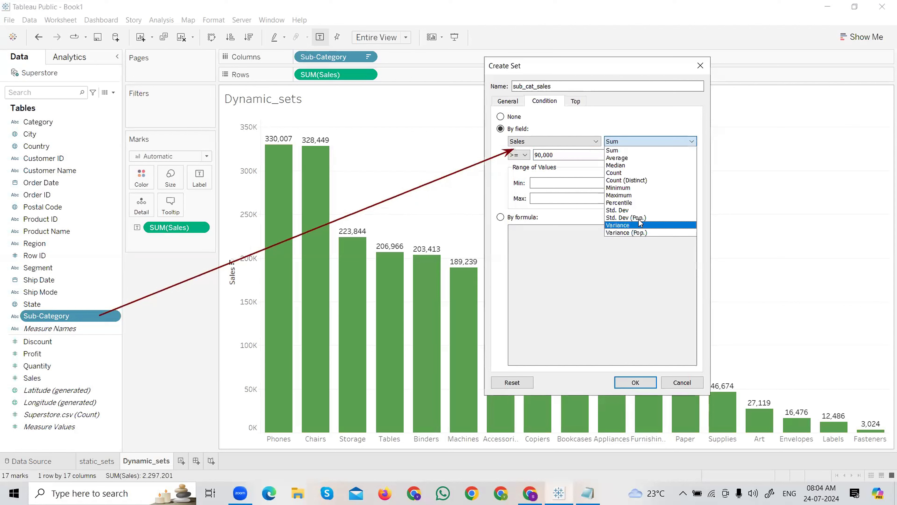
click(649, 142)
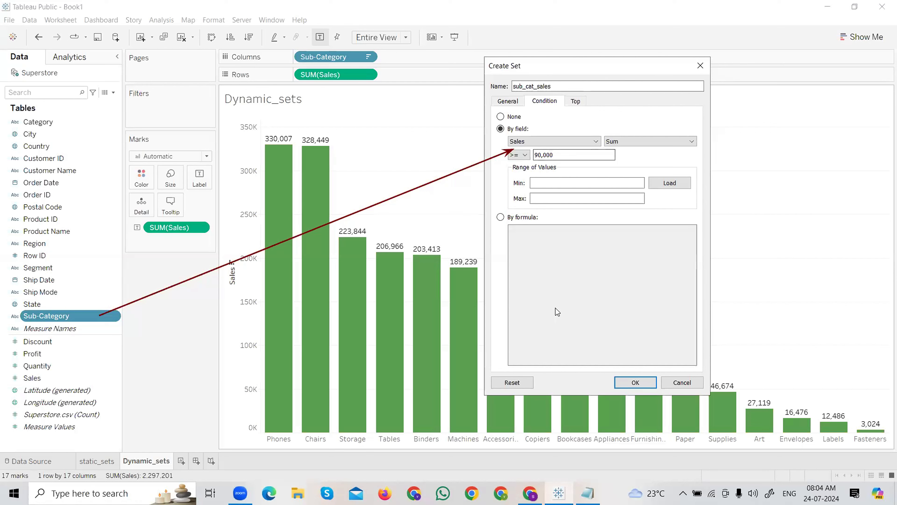
click(636, 382)
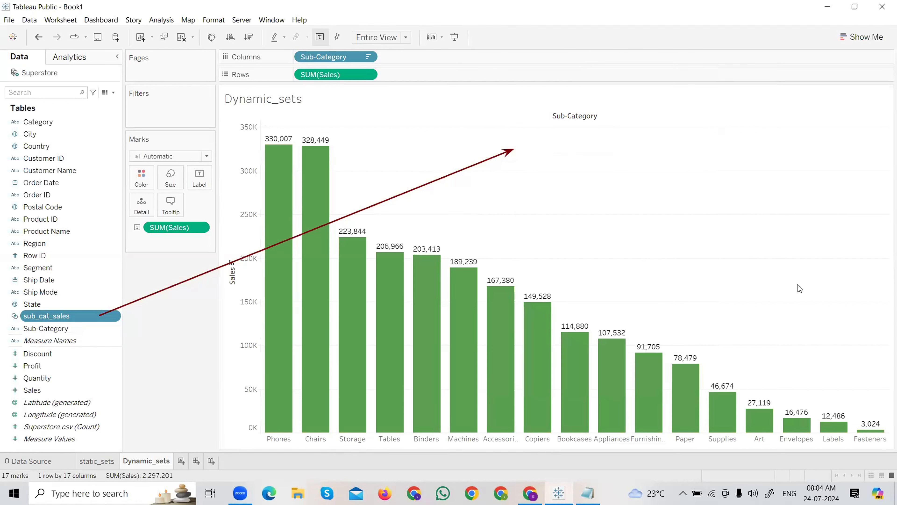
- Color the Sales bars by membership in the sub_cat_sales set
click(819, 352)
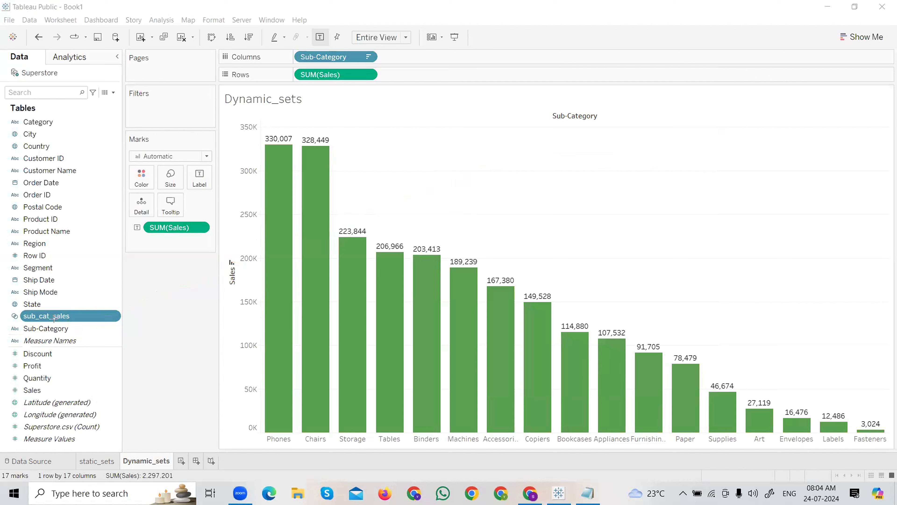
drag(9, 307, 139, 327)
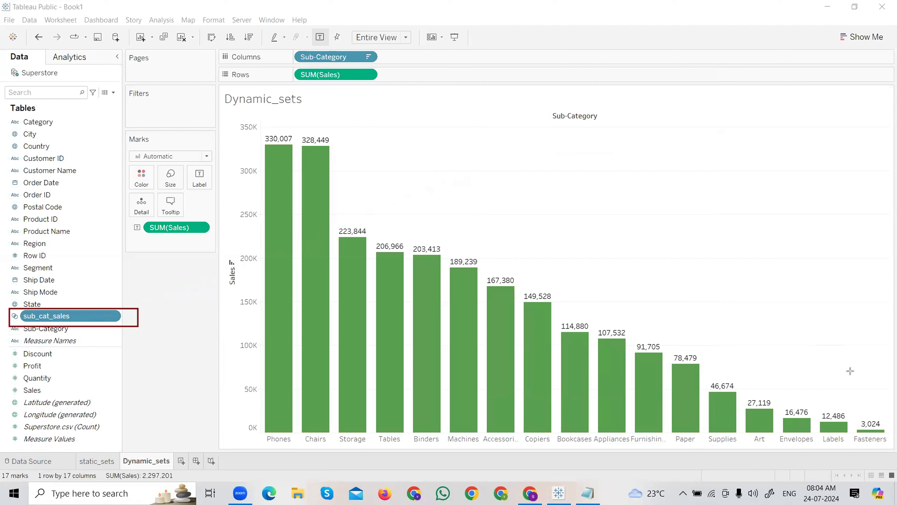
key(Escape)
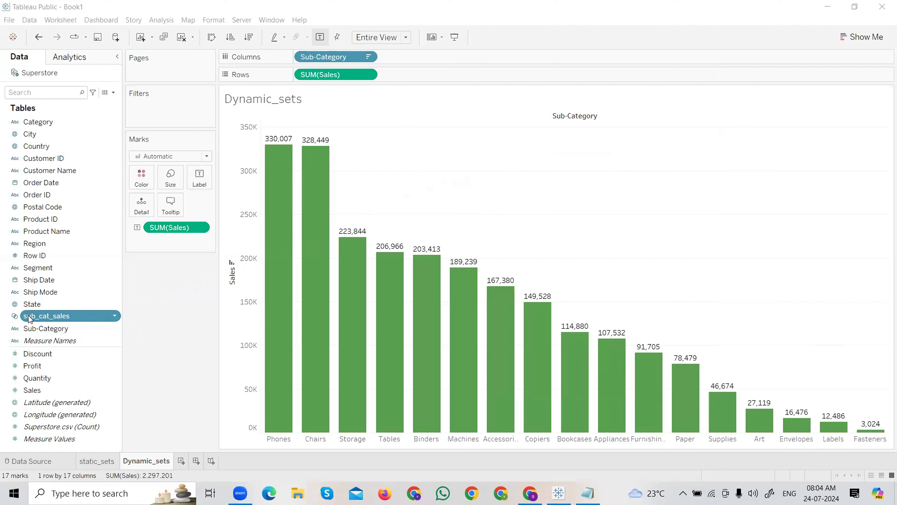
drag(30, 318, 141, 177)
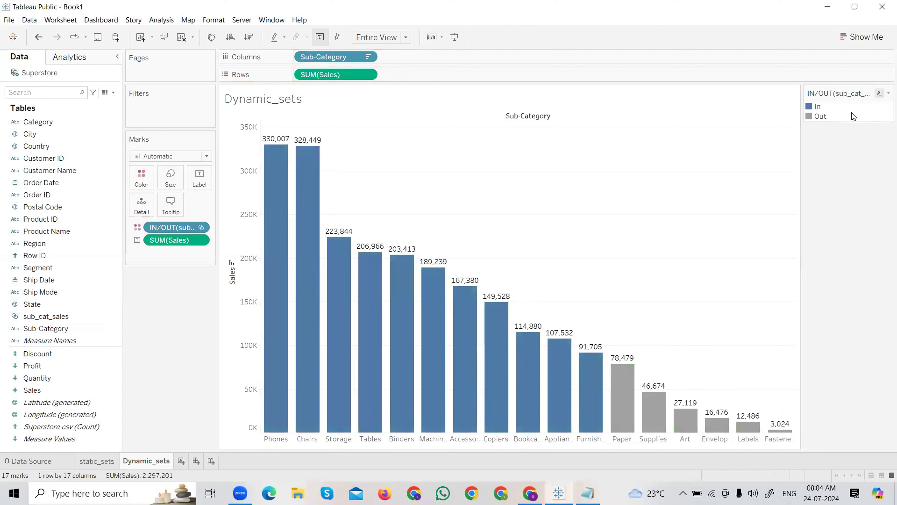
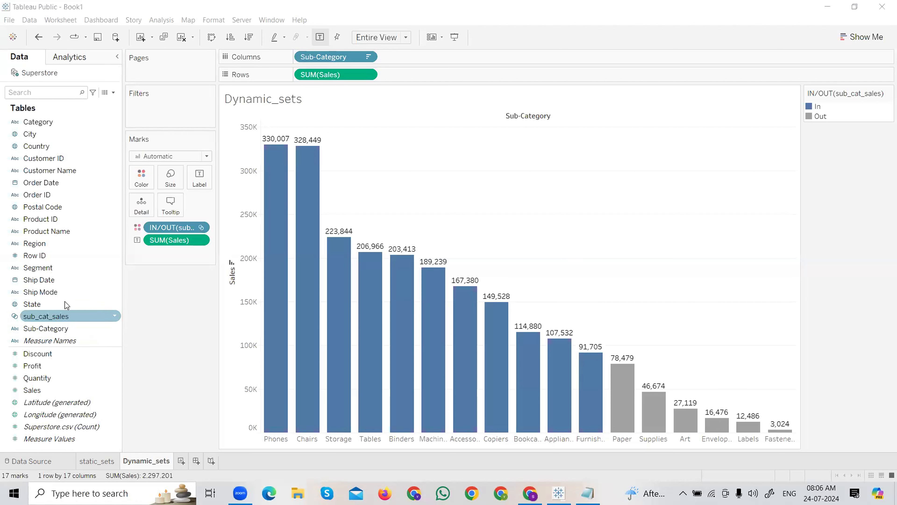
- Add a blank worksheet and duplicate the Dynamic_sets sheet
click(183, 461)
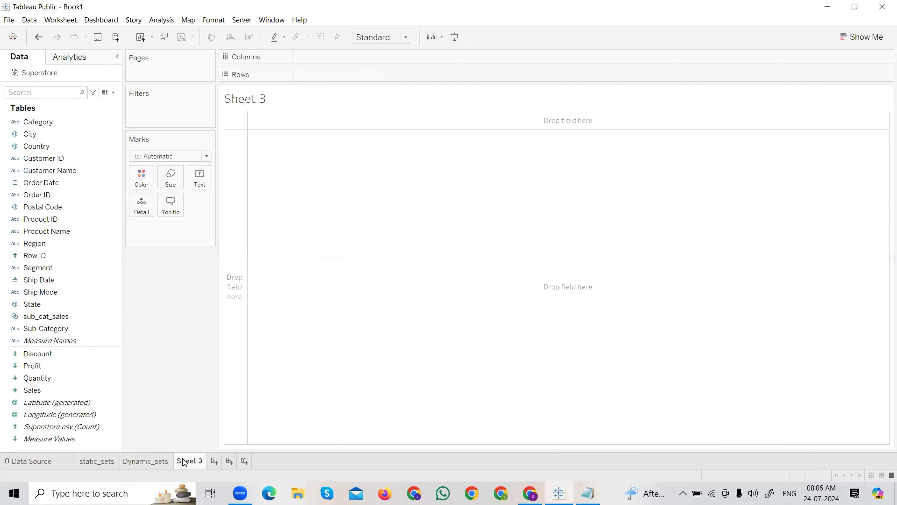
click(147, 461)
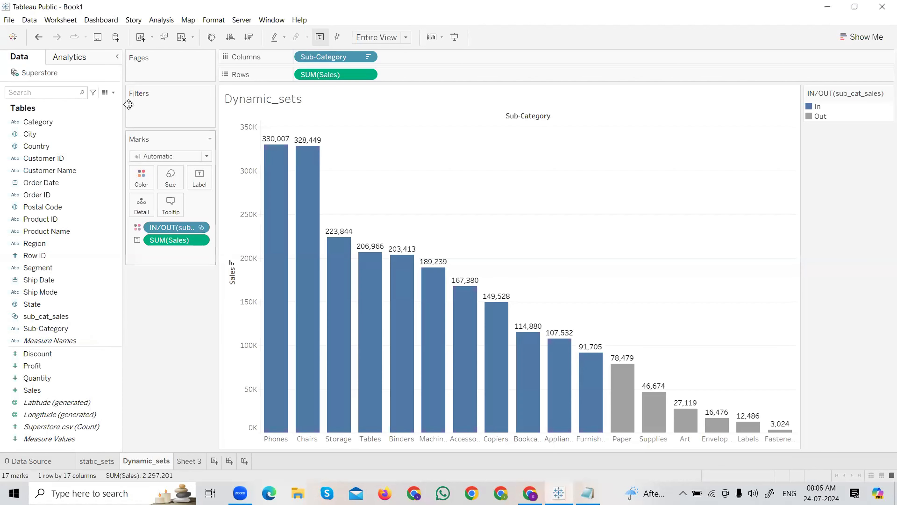
click(163, 41)
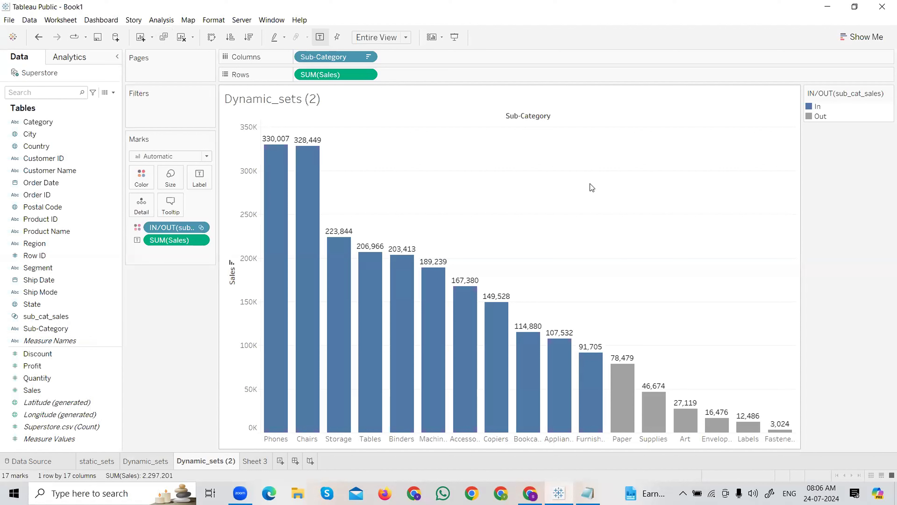
- Remove the sub_cat_sales set from the duplicated sheet's bar colors and delete the set from the data source
click(201, 228)
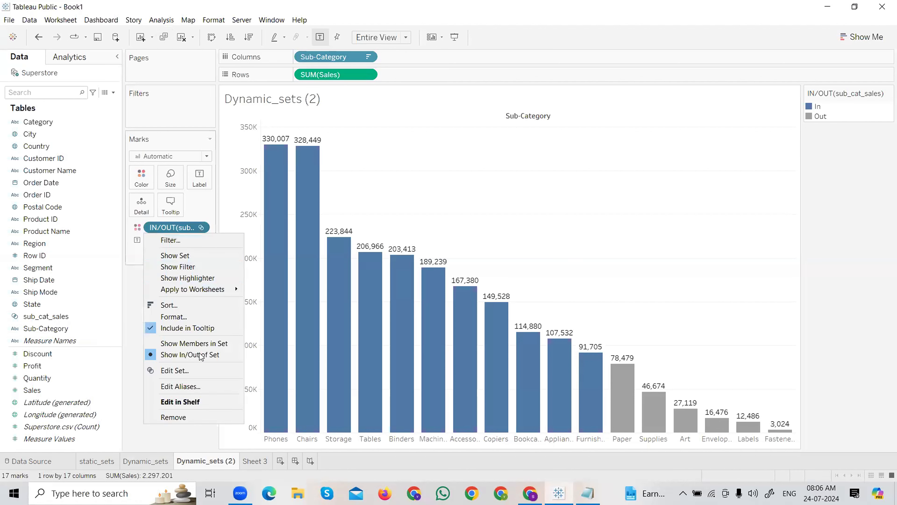
click(176, 417)
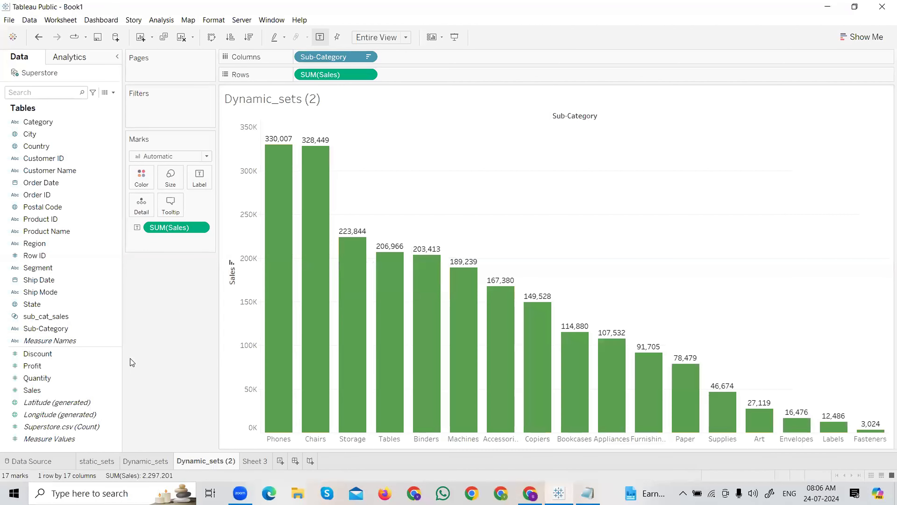
click(54, 318)
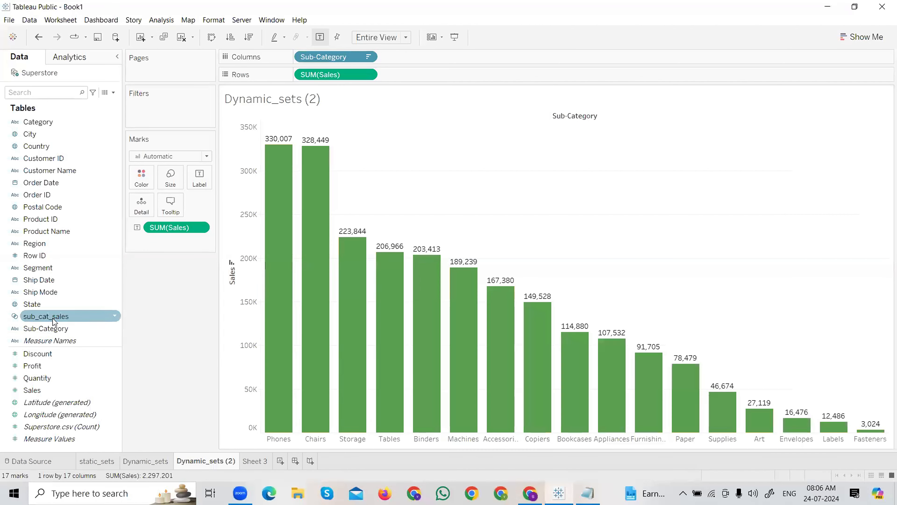
click(114, 315)
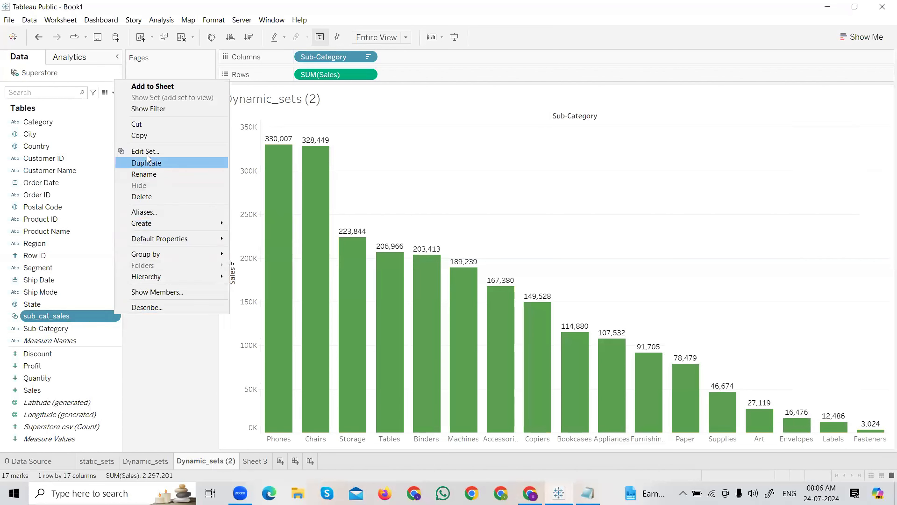
click(145, 196)
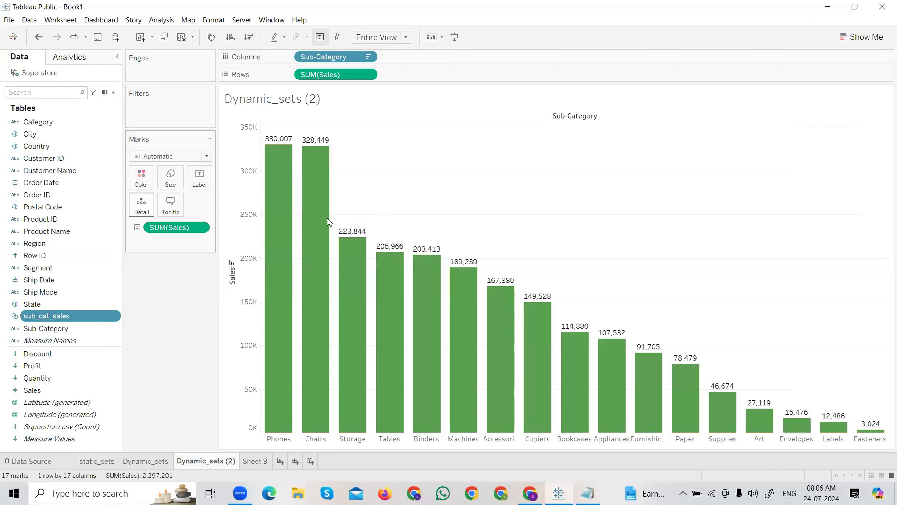
click(492, 287)
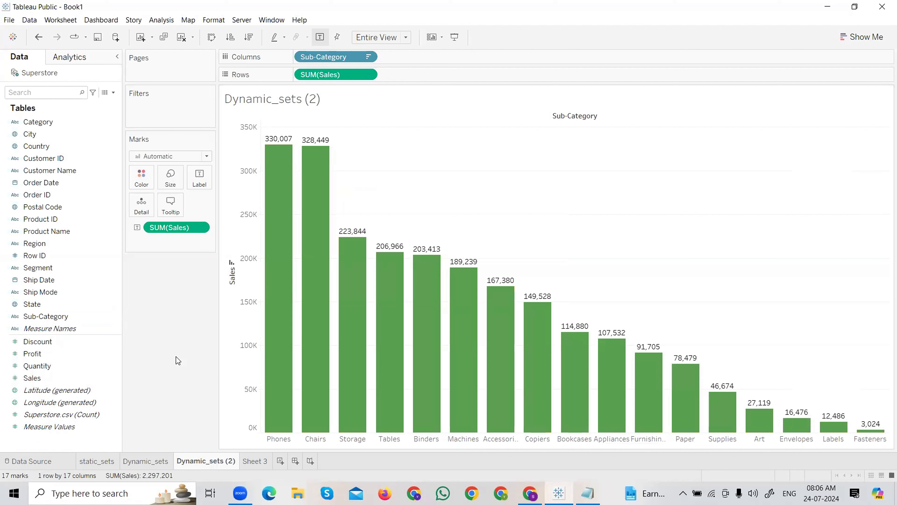
- Start a new set from Sub-Category and include all of its members from the list
click(59, 318)
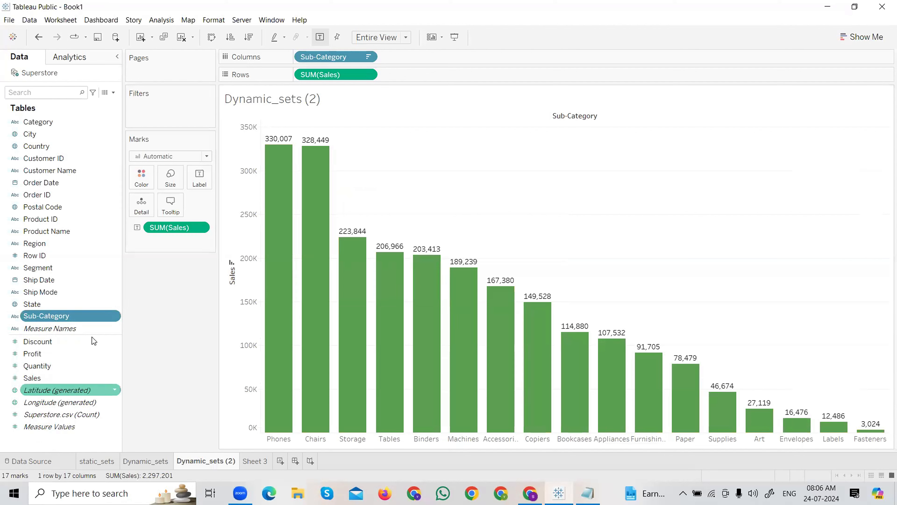
click(119, 317)
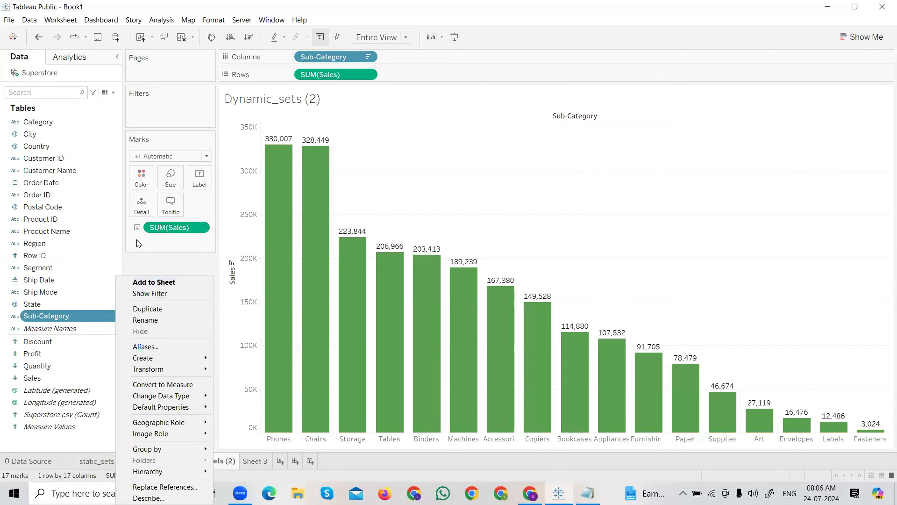
mouse_move(155, 358)
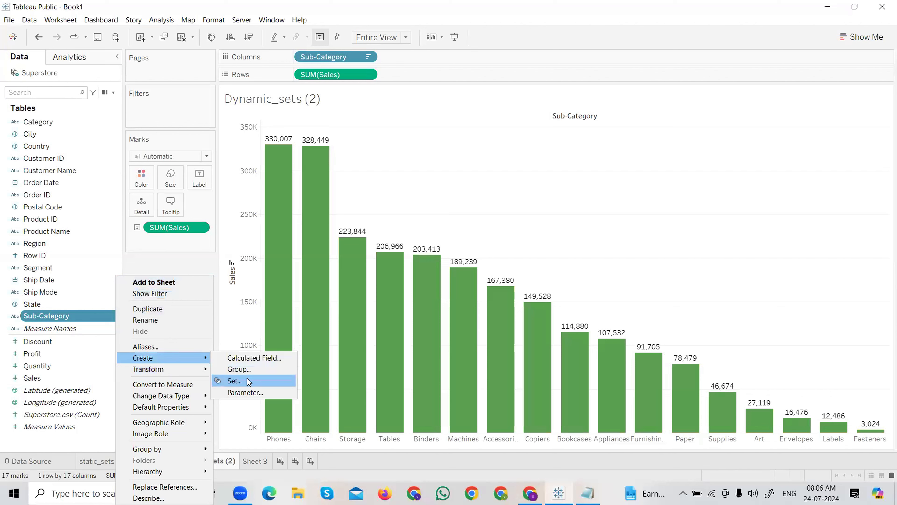
click(234, 381)
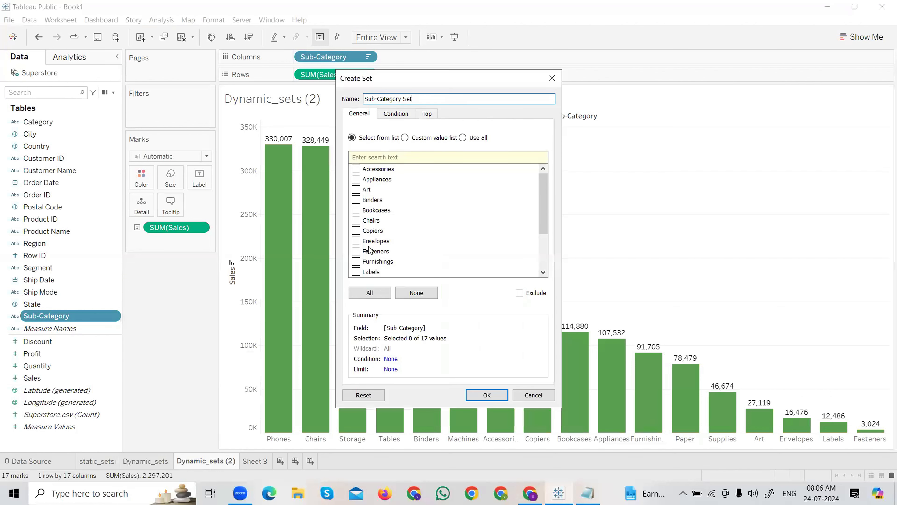
click(467, 141)
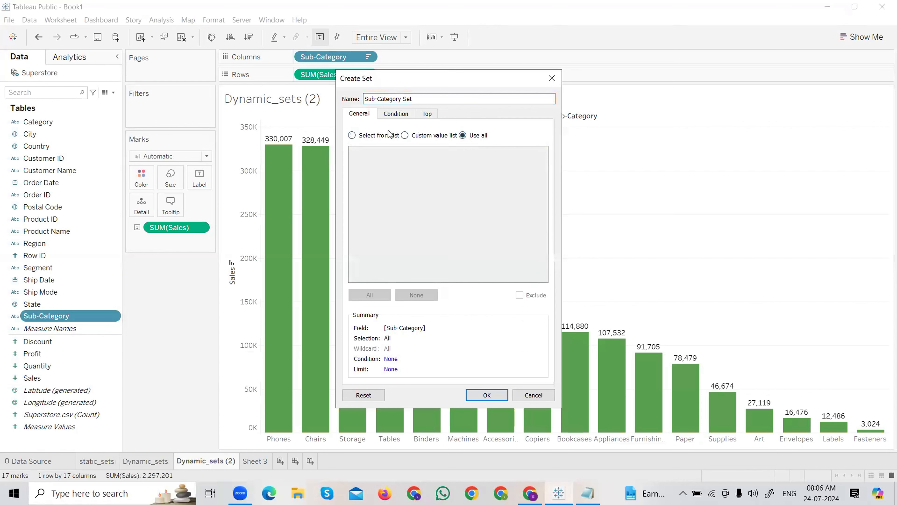
click(352, 137)
click(369, 292)
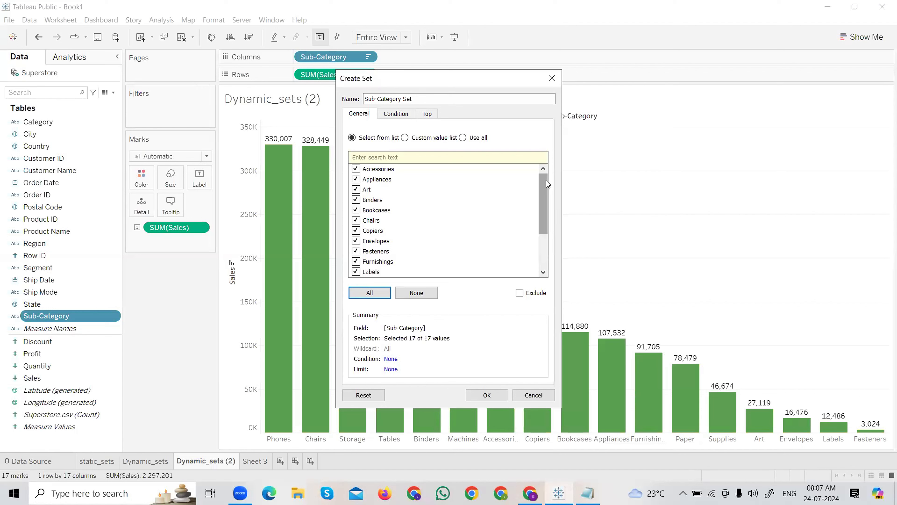
mouse_move(547, 180)
mouse_down()
mouse_move(551, 226)
mouse_move(547, 170)
mouse_up()
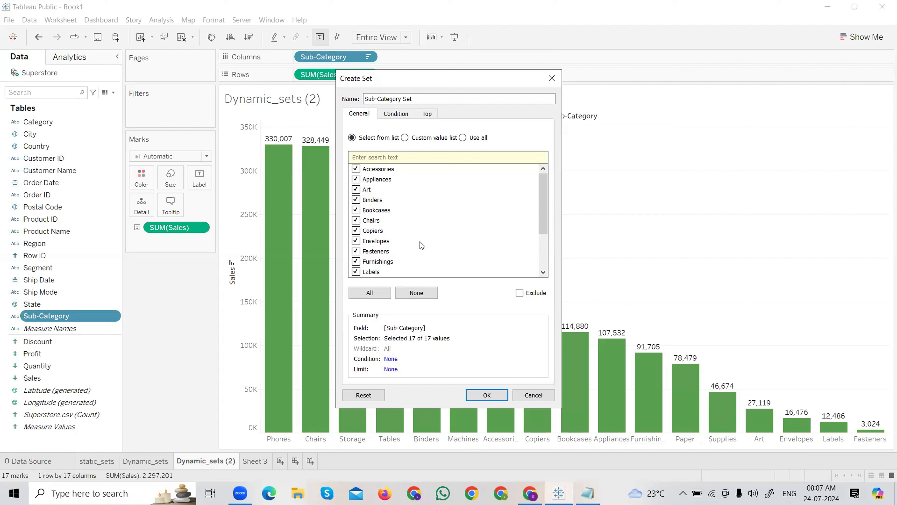
- Limit the set to the top 5 sub-categories by sum of Sales, leaving its condition at None
click(396, 116)
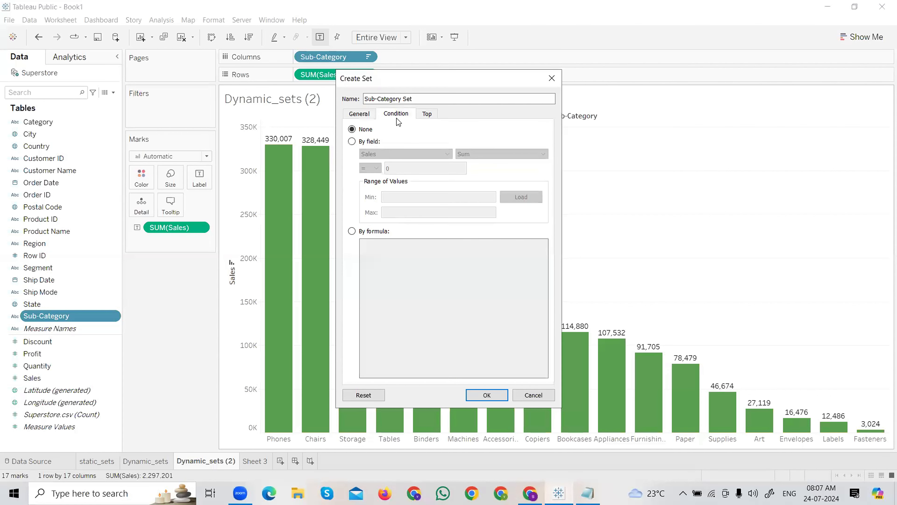
click(427, 115)
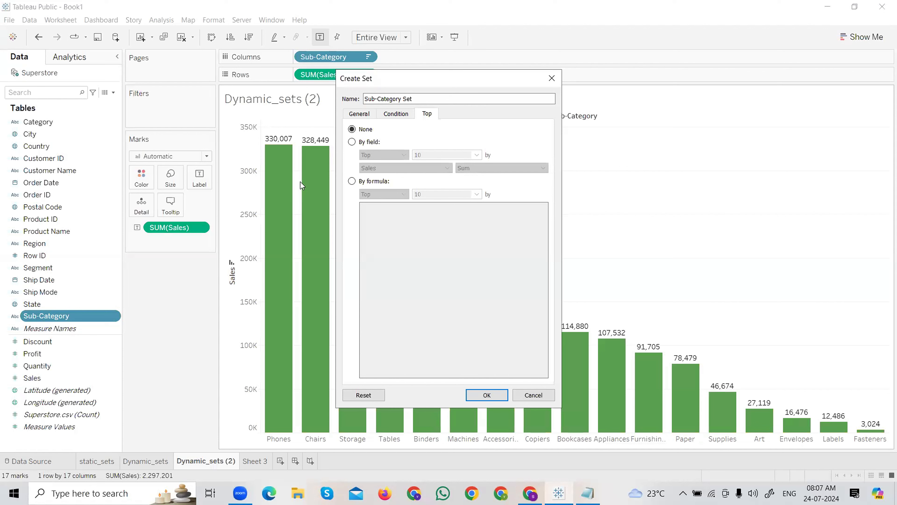
click(351, 142)
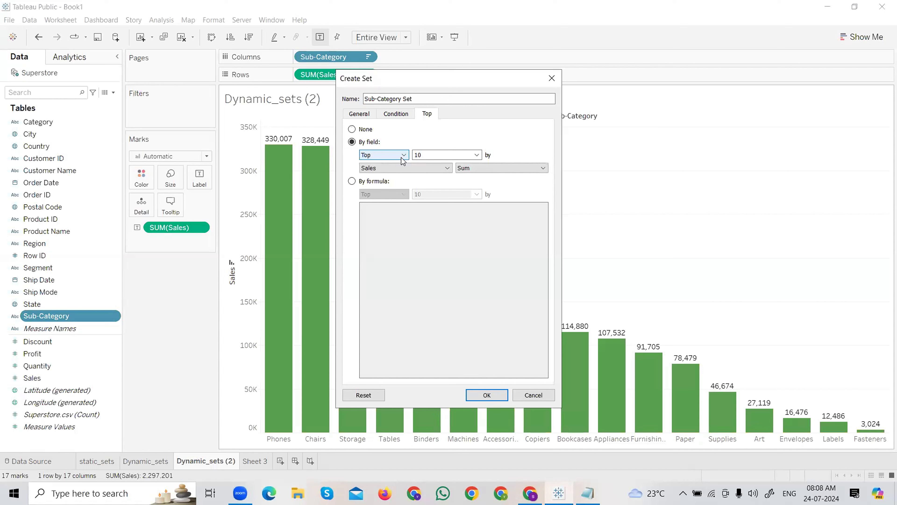
click(477, 154)
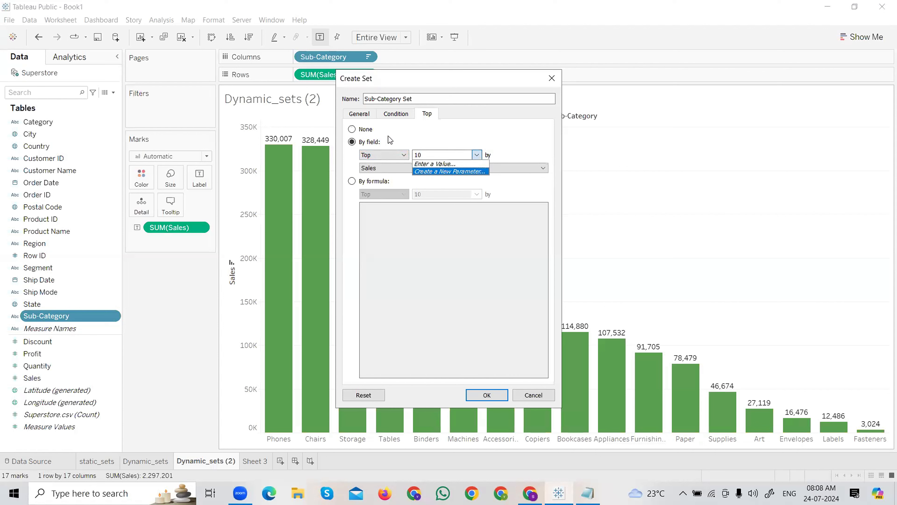
click(505, 145)
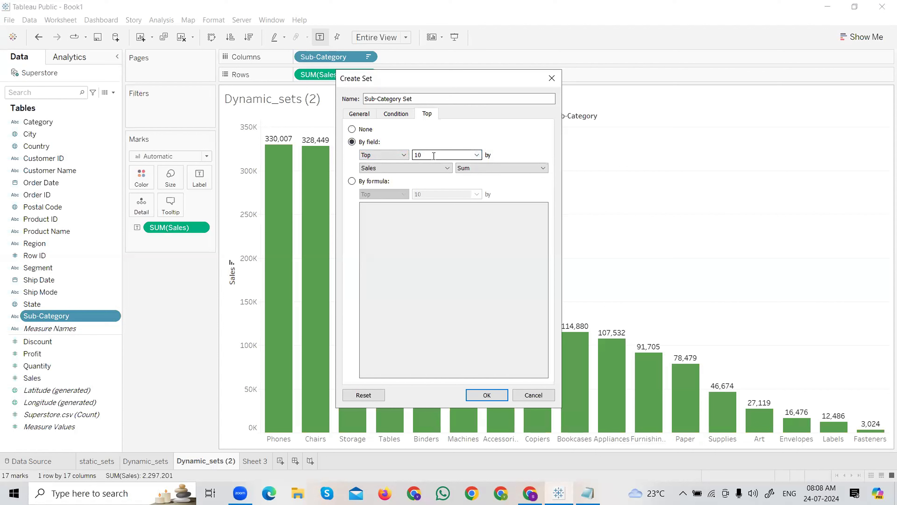
key(BackSpace)
key(BackSpace)
text(5)
click(402, 115)
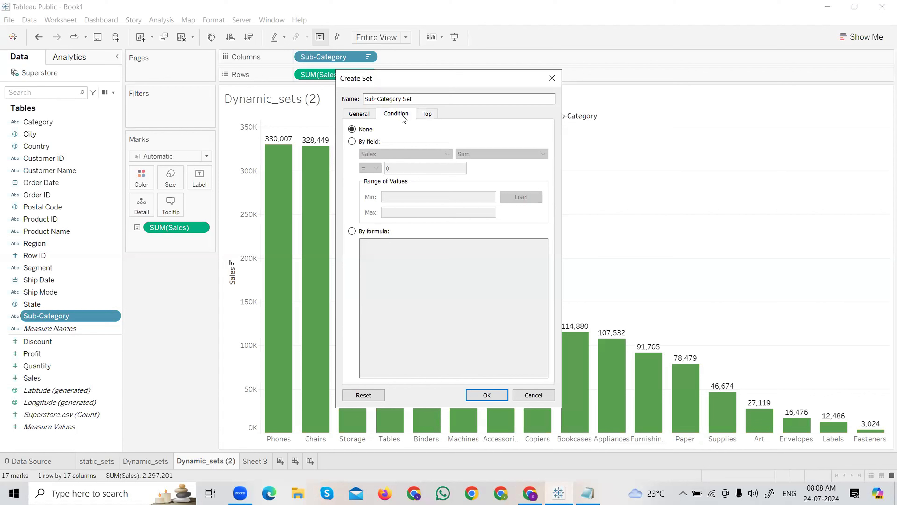
click(428, 116)
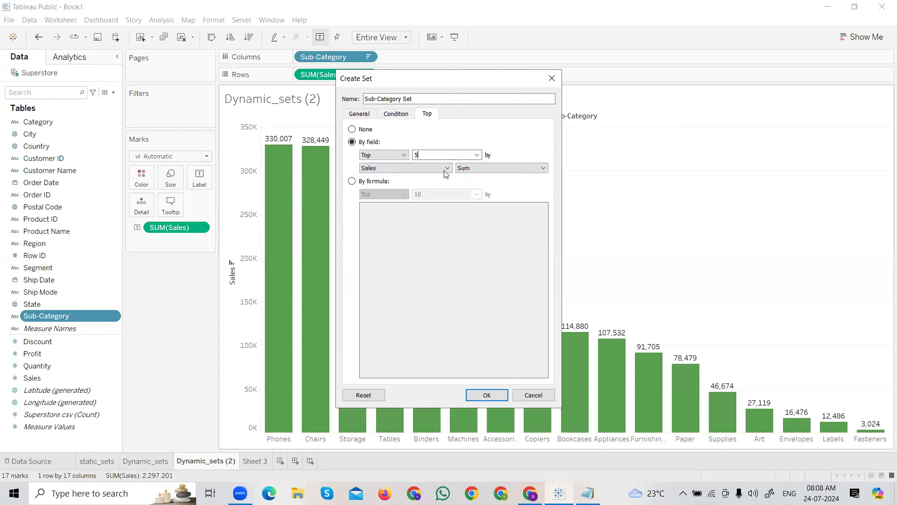
- Create the set under its default name and color the Sales bars by membership in it
drag(378, 97, 442, 100)
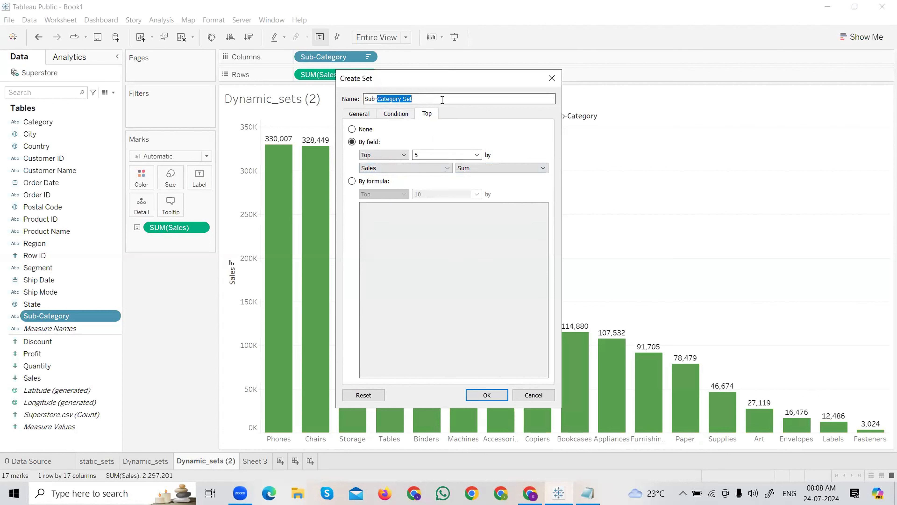
click(442, 99)
click(487, 395)
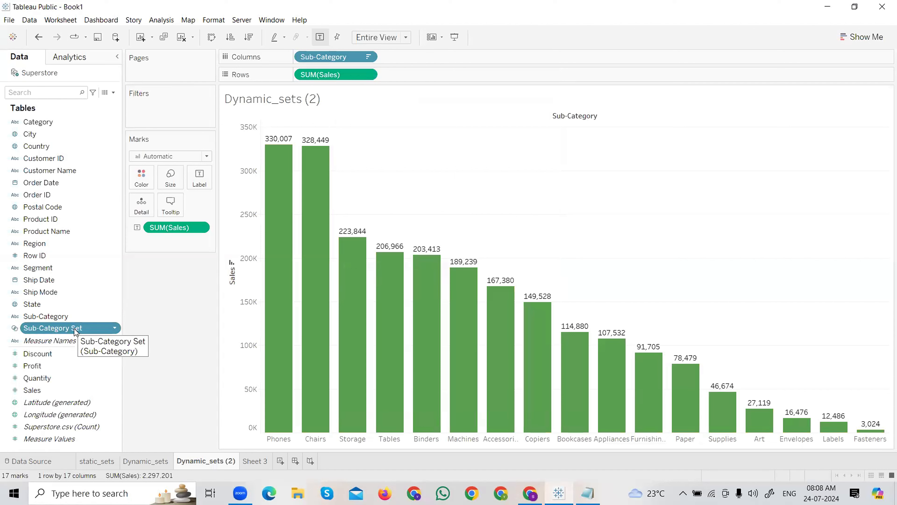
drag(55, 331, 152, 185)
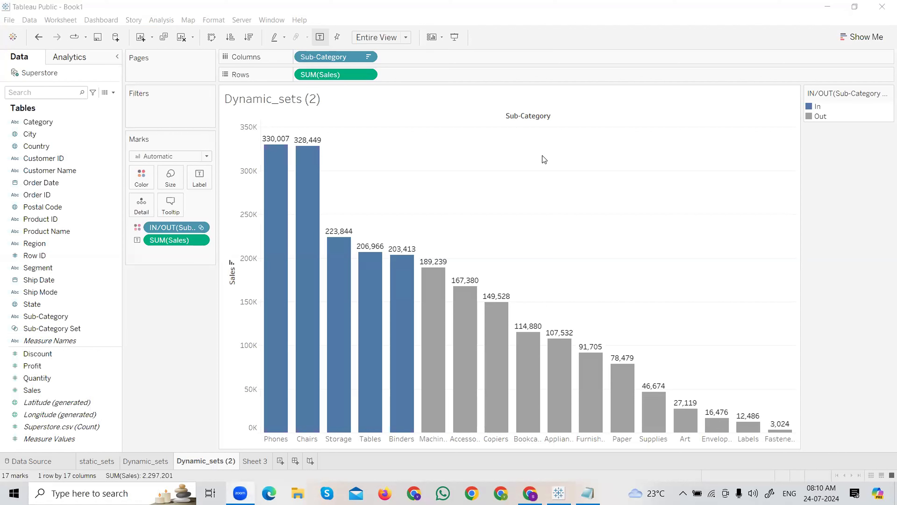
mouse_move(375, 269)
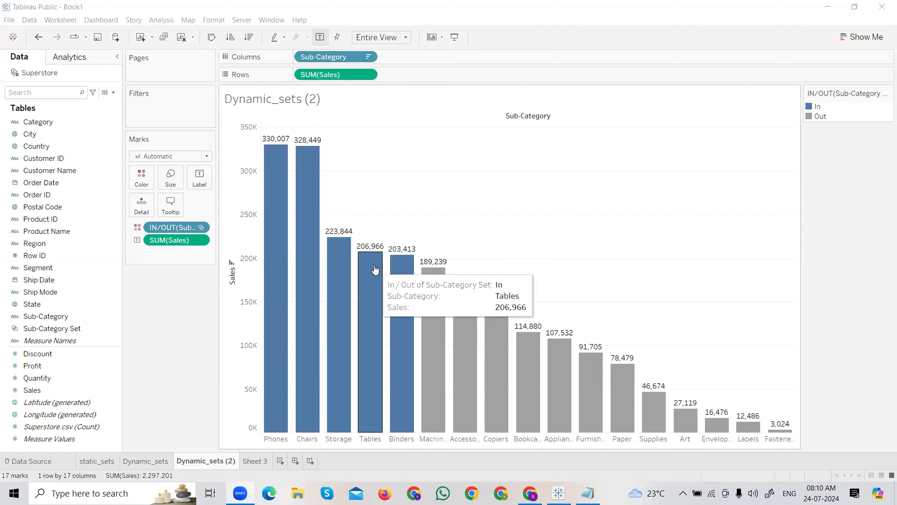
- Switch to the blank Sheet 3
click(257, 464)
mouse_move(258, 464)
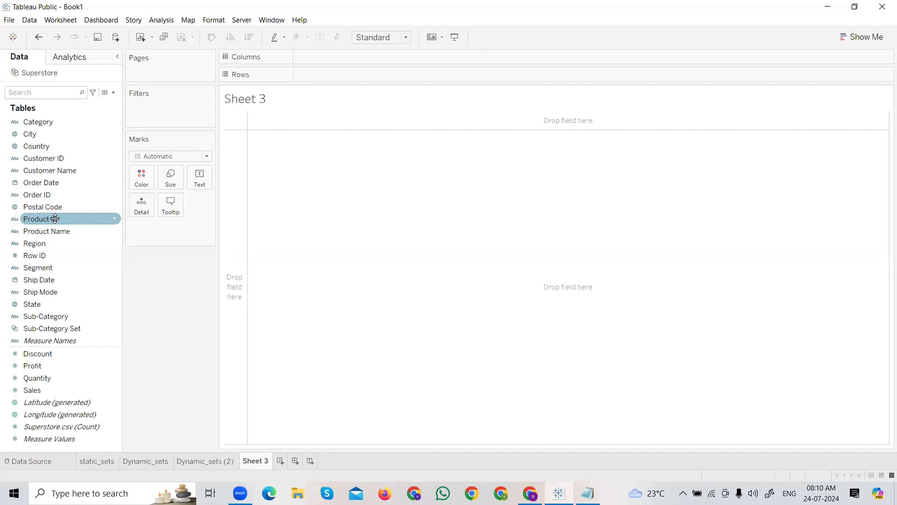
drag(35, 231, 205, 178)
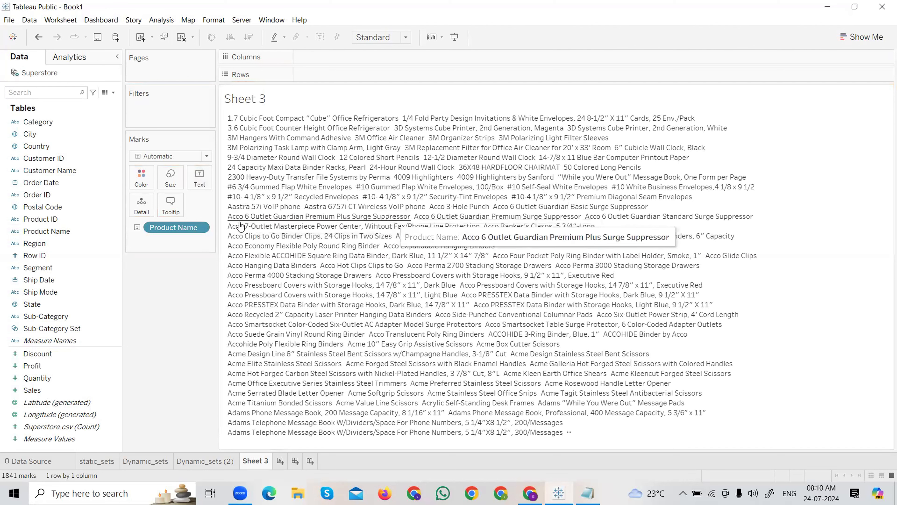
click(200, 229)
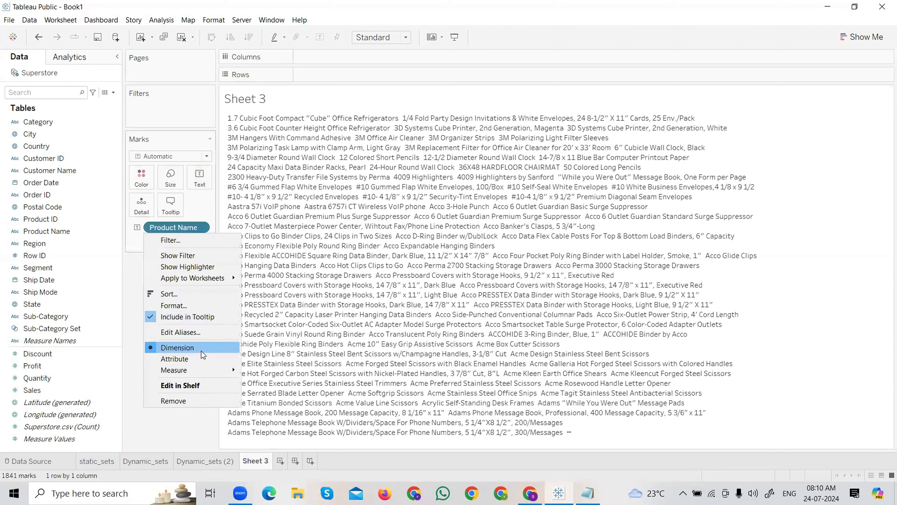
mouse_move(199, 368)
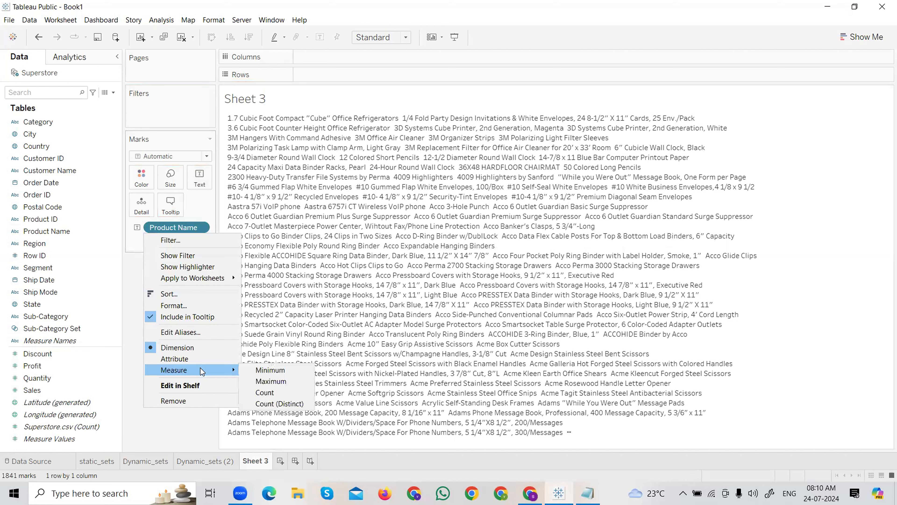
click(128, 279)
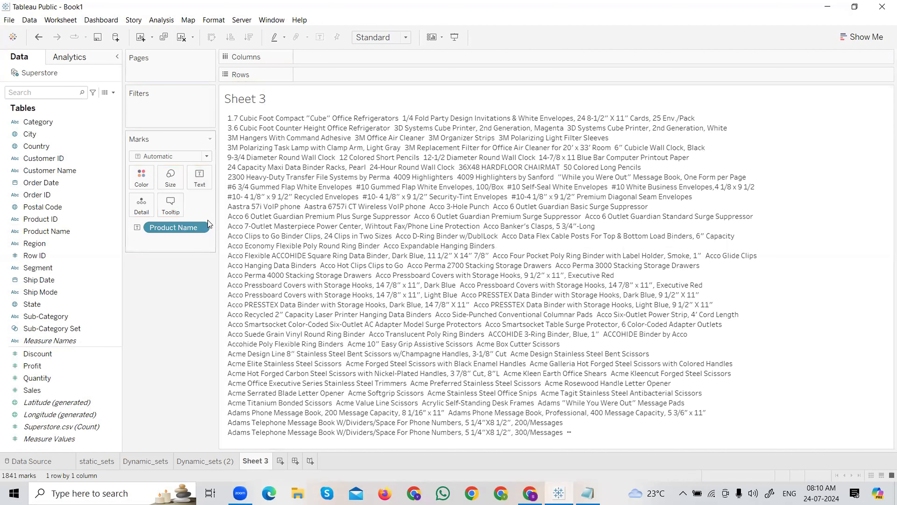
click(200, 229)
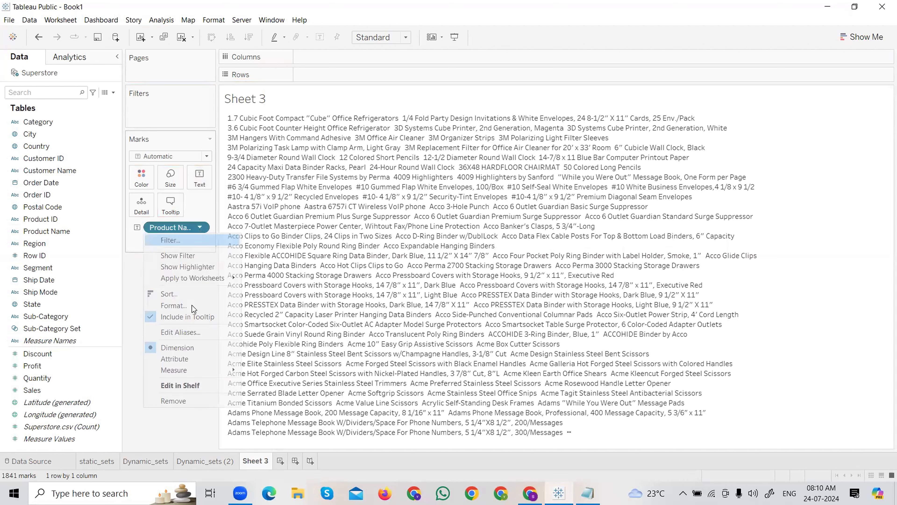
click(173, 400)
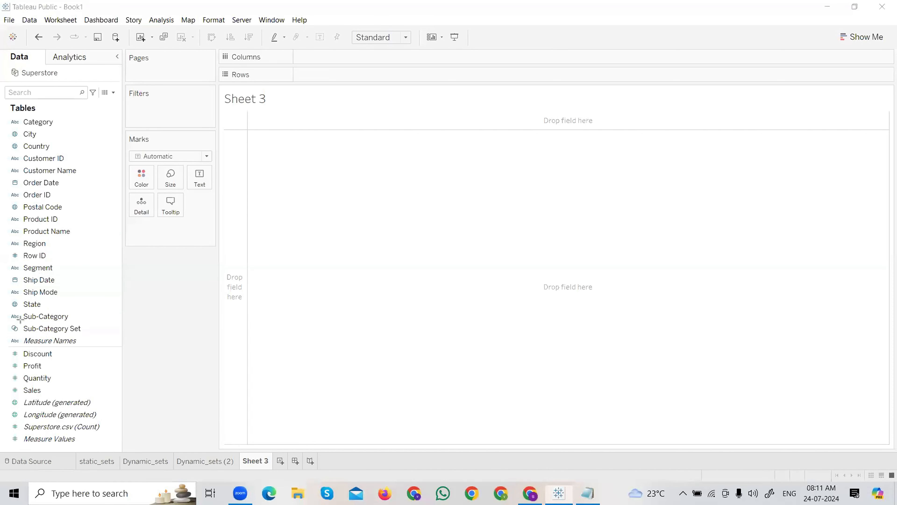
- Delete the Sub-Category Set from the data source's fields
click(116, 328)
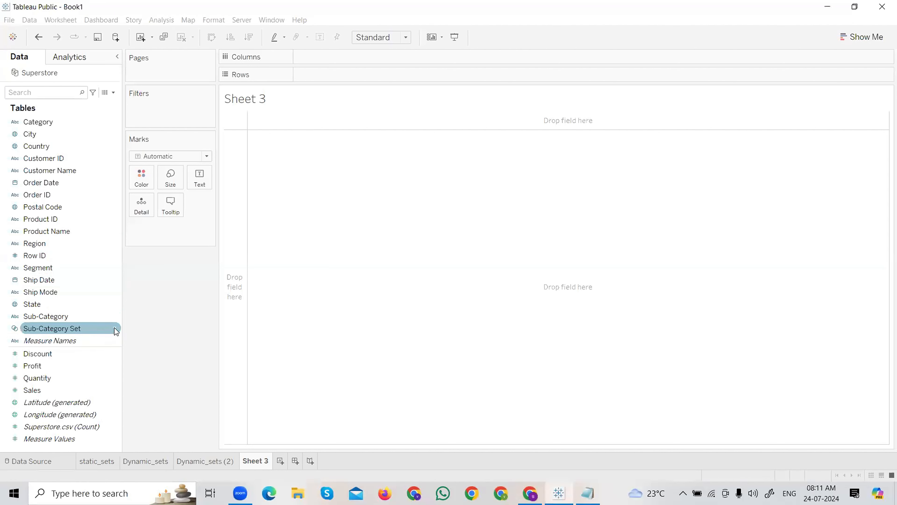
right_click(116, 327)
click(151, 211)
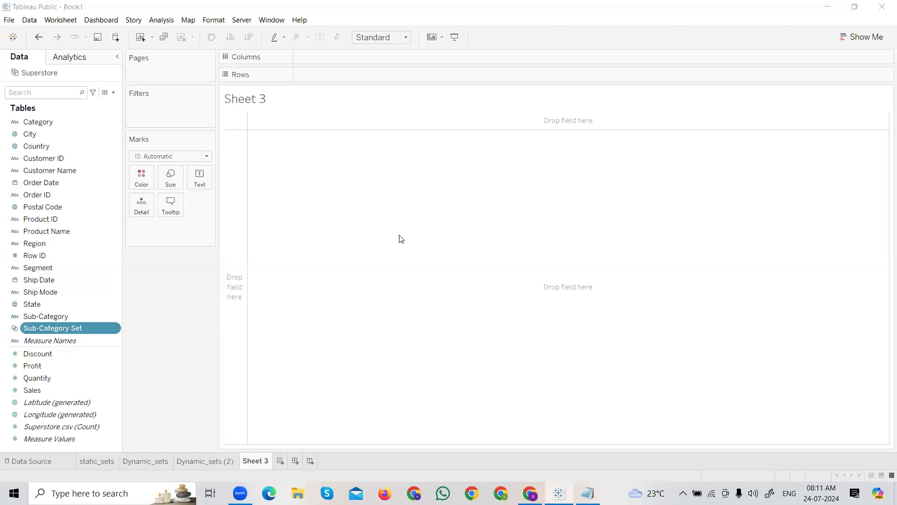
click(507, 289)
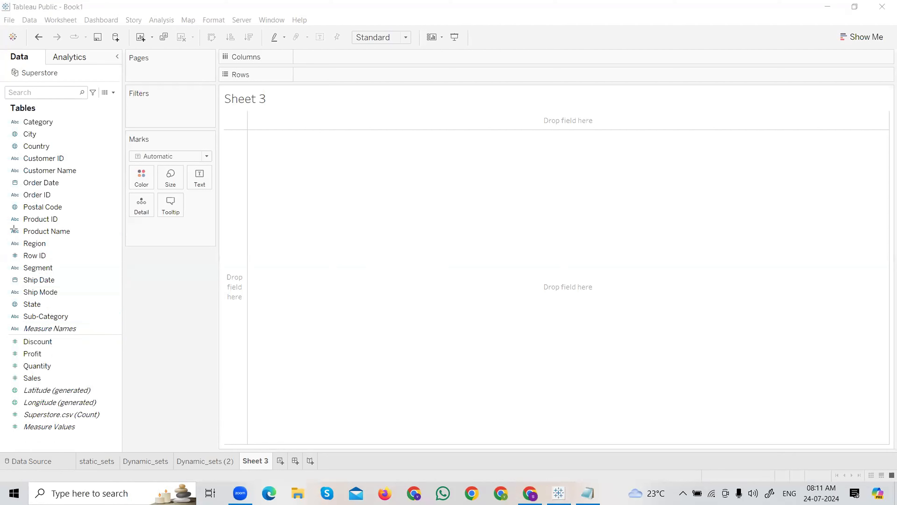
drag(14, 219, 96, 233)
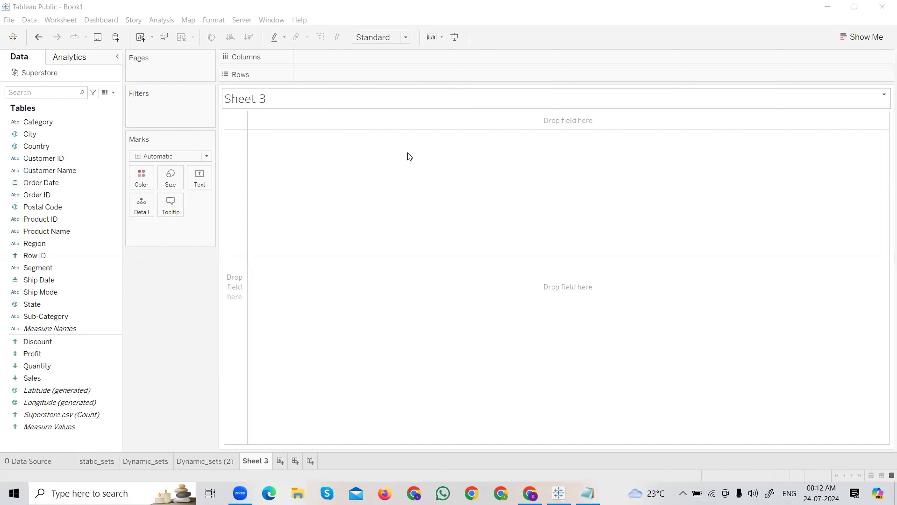
click(31, 234)
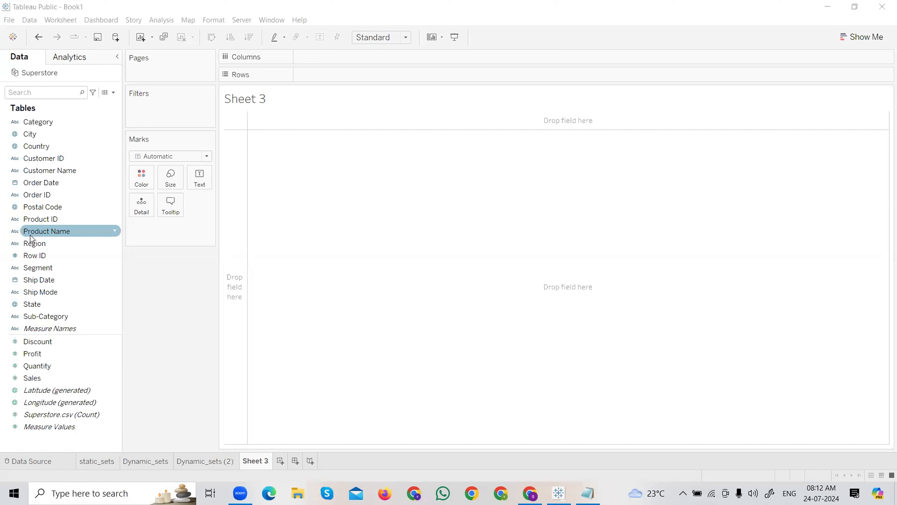
click(34, 255)
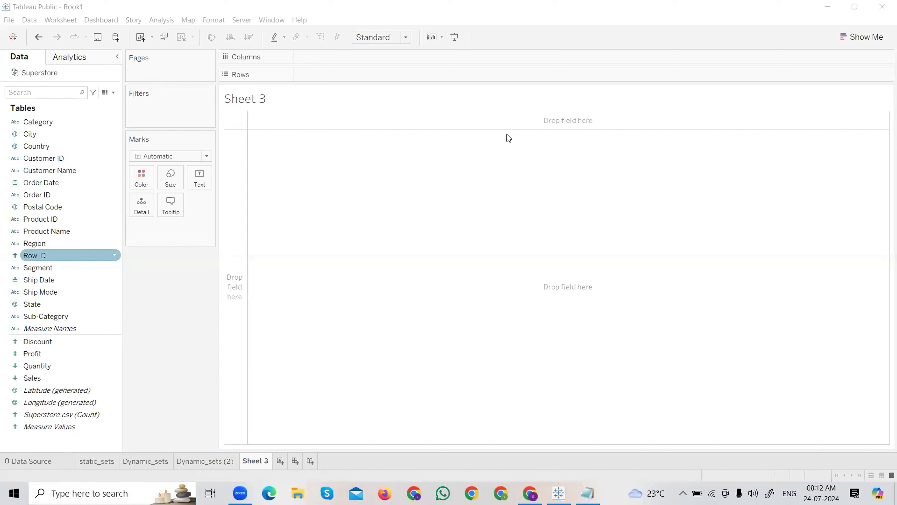
click(527, 269)
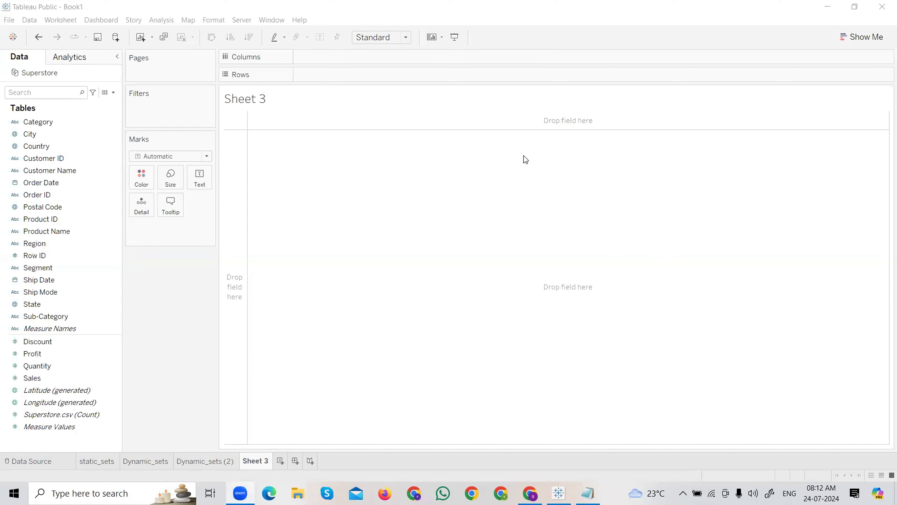
click(61, 218)
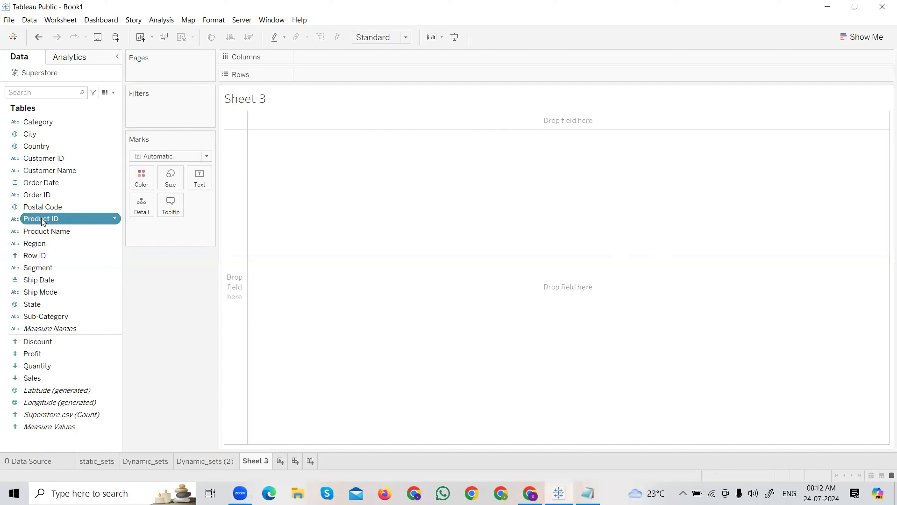
drag(43, 222, 328, 75)
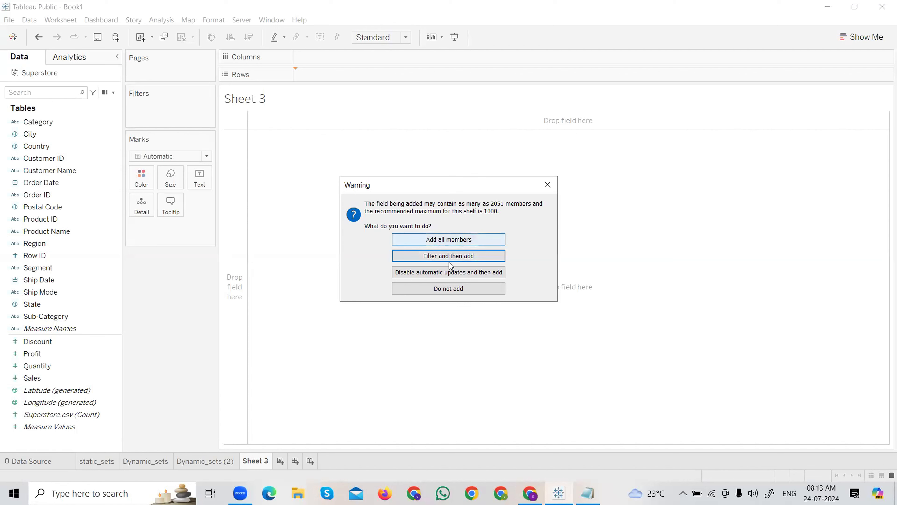
click(453, 237)
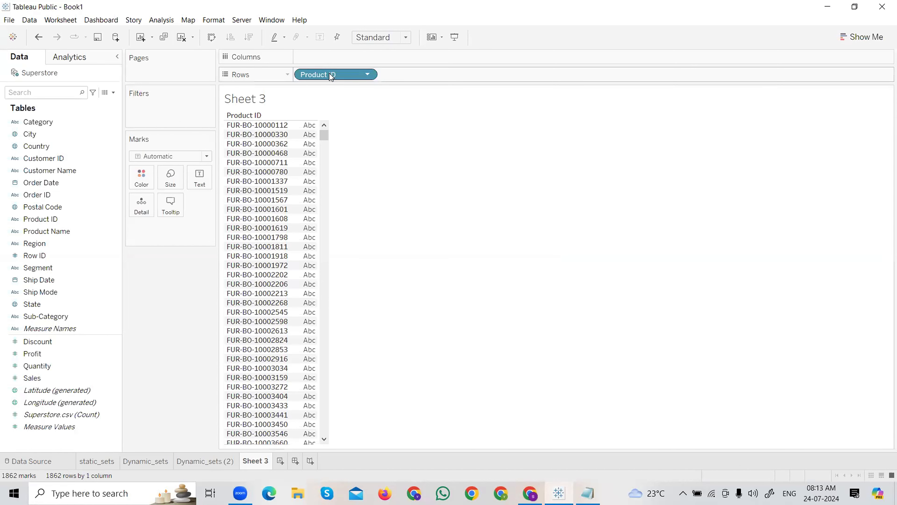
key(ctrl+w)
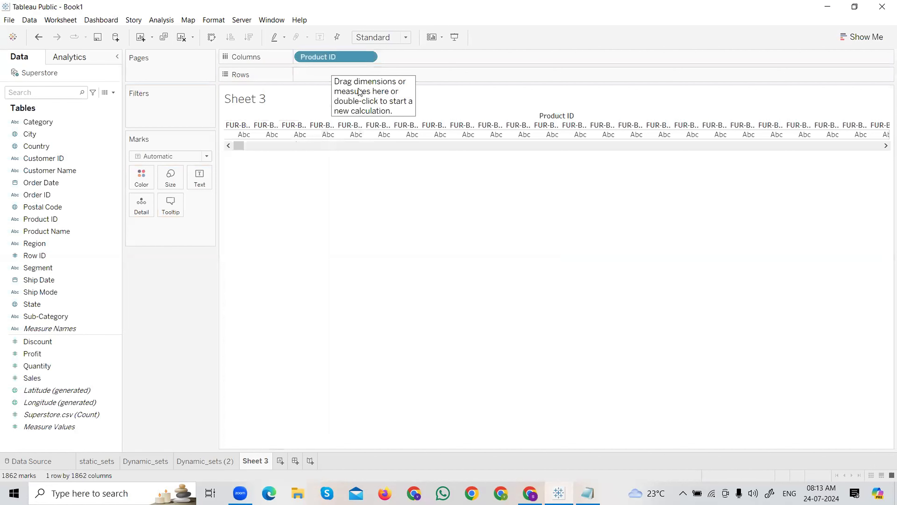
mouse_move(244, 143)
mouse_down()
mouse_move(712, 151)
mouse_move(242, 152)
mouse_up()
drag(36, 366, 203, 182)
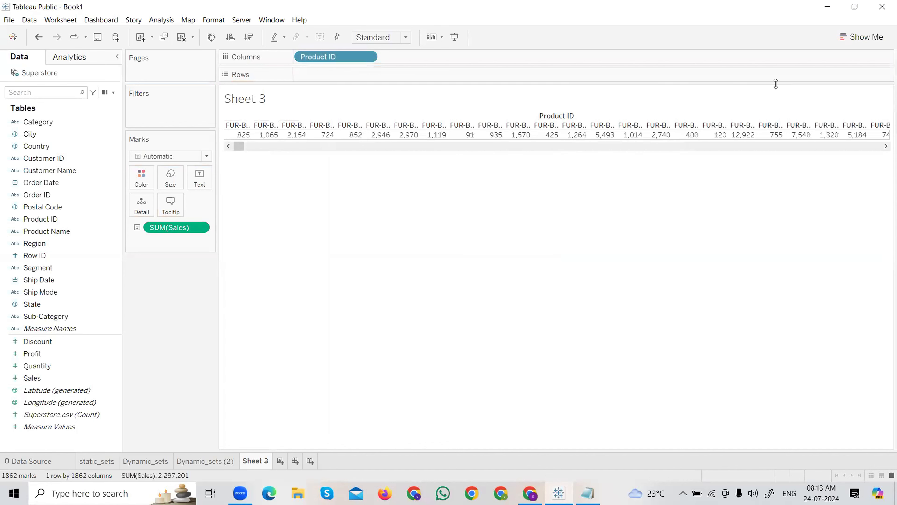
click(862, 36)
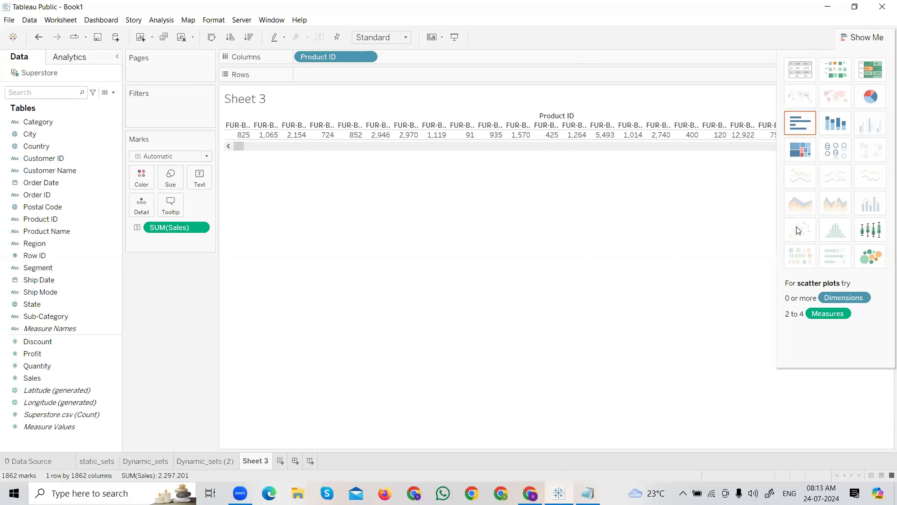
click(369, 58)
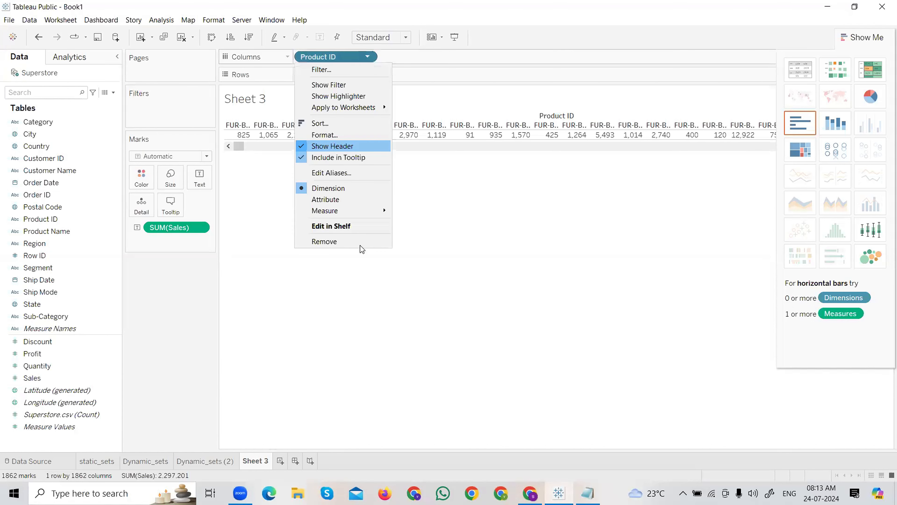
click(344, 241)
click(200, 227)
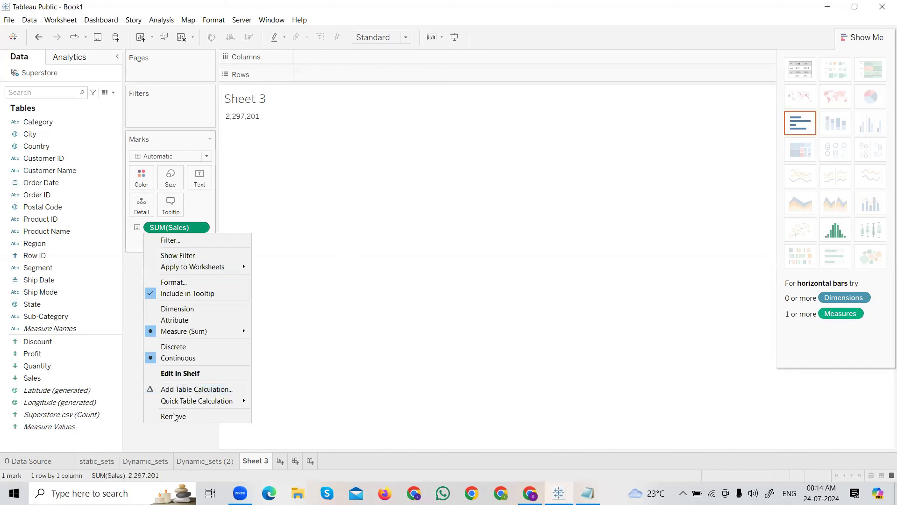
click(172, 416)
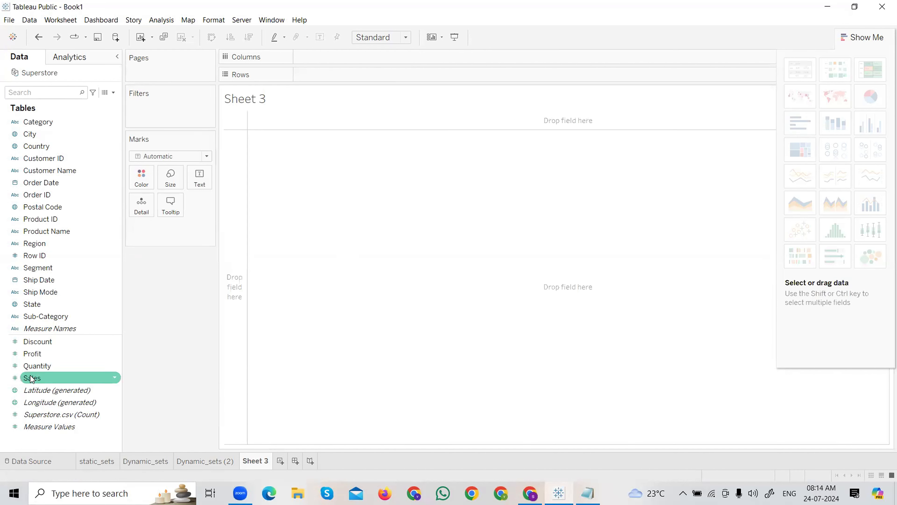
- Plot Profit against Sales, with Sales on the columns and Profit on the rows
mouse_move(34, 379)
mouse_down()
mouse_move(178, 335)
mouse_move(45, 381)
mouse_up()
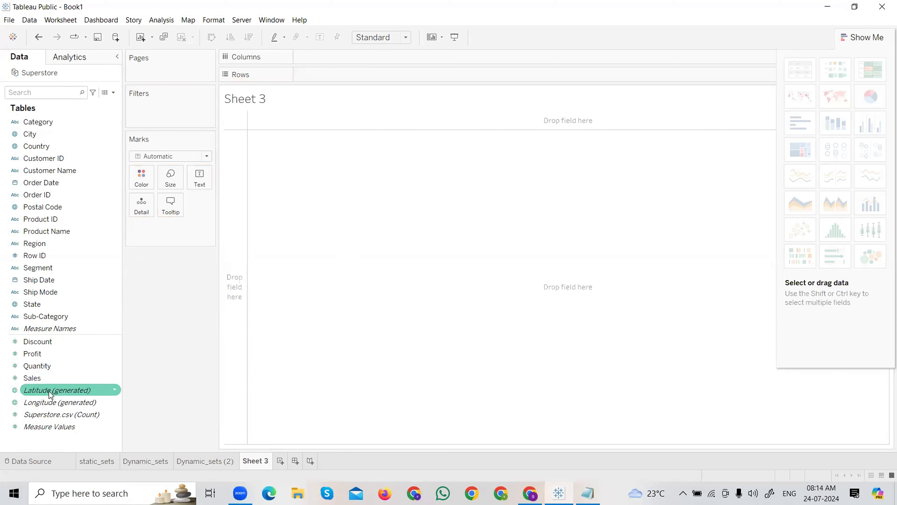
drag(37, 380, 357, 61)
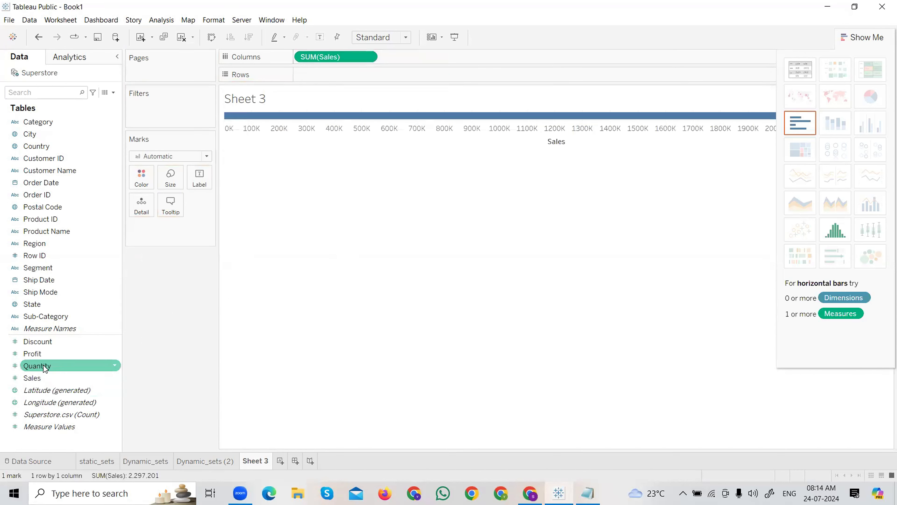
drag(45, 357, 337, 76)
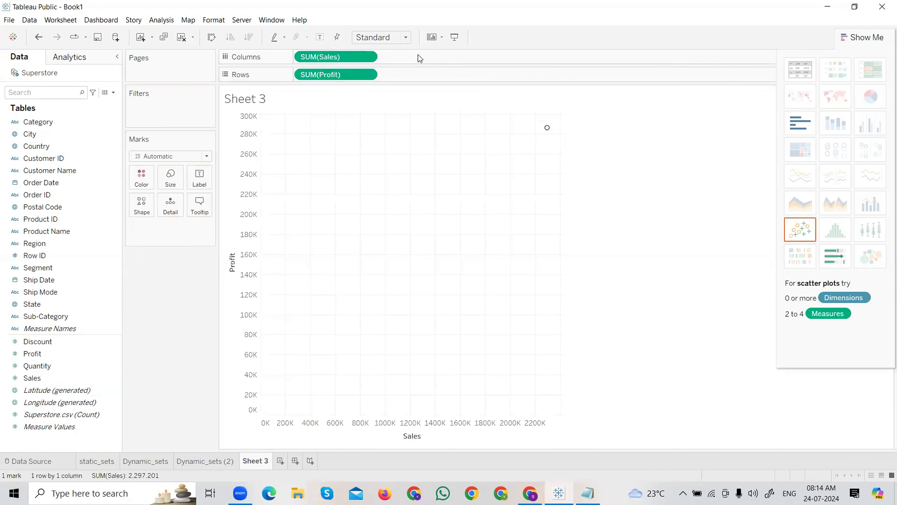
click(405, 38)
click(566, 118)
mouse_move(546, 130)
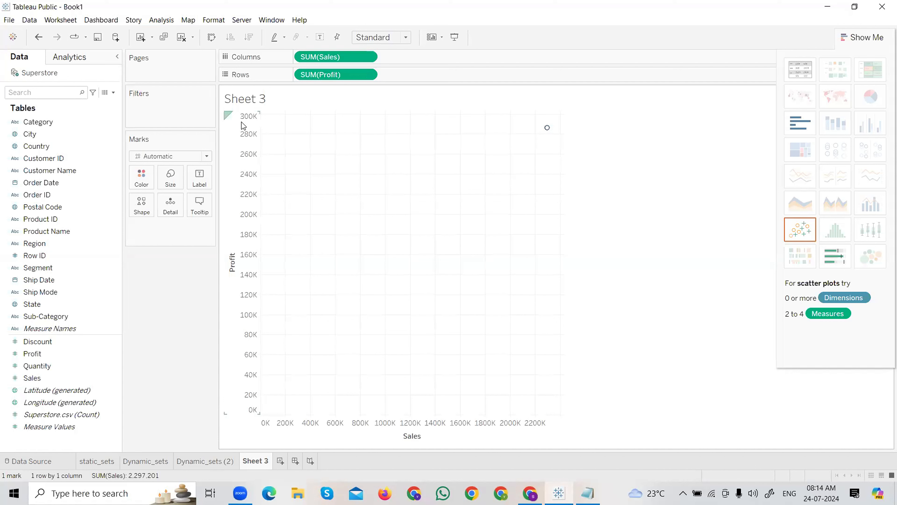
- Change the scatter plot's mark shape to a filled circle
click(141, 205)
click(136, 248)
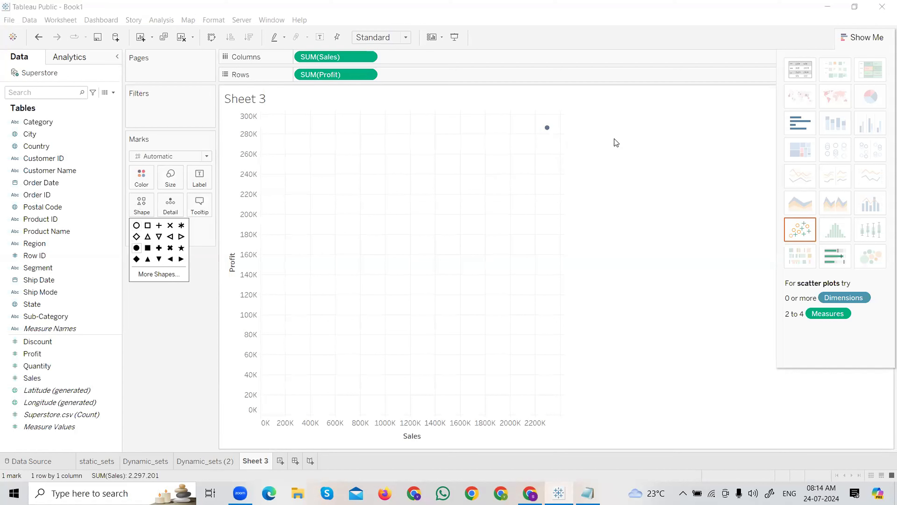
click(642, 141)
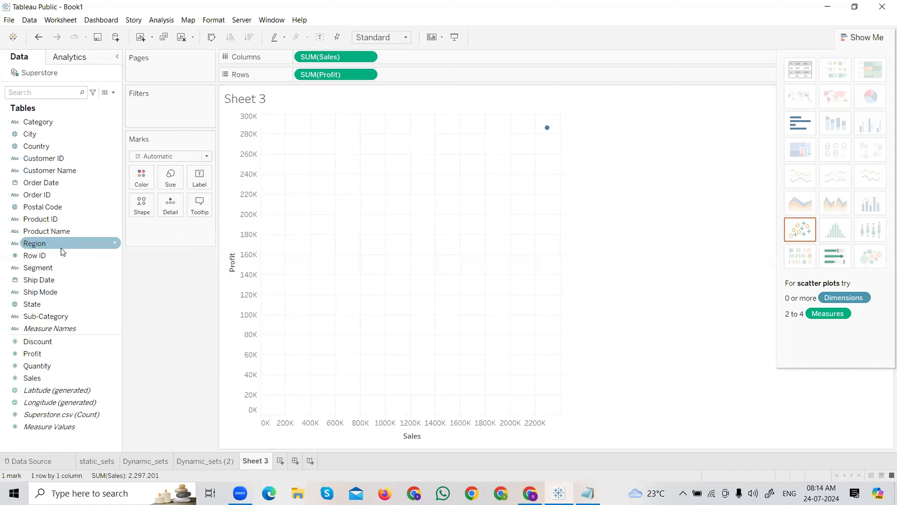
- Break the scatter plot down by Product ID as a detail and make the marks smaller
drag(49, 223, 165, 215)
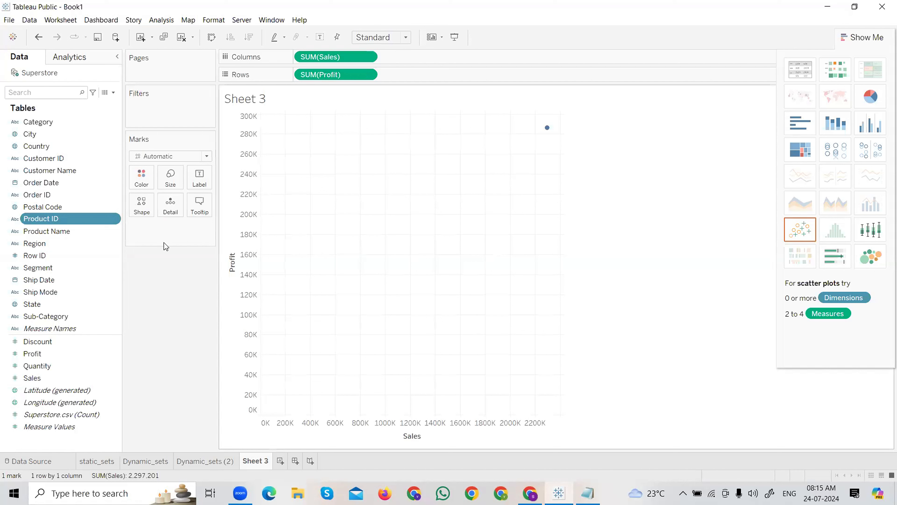
drag(75, 221, 171, 207)
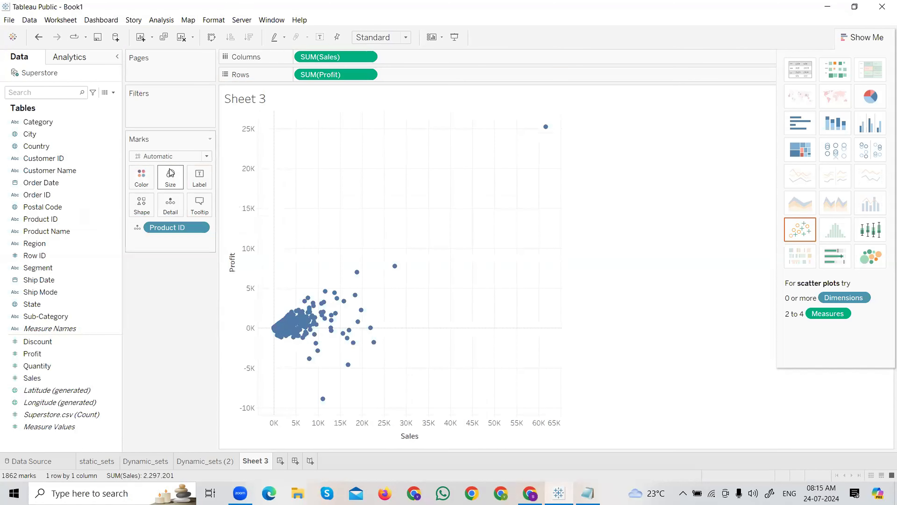
click(171, 175)
mouse_move(185, 206)
mouse_down()
mouse_move(169, 205)
mouse_move(177, 206)
mouse_up()
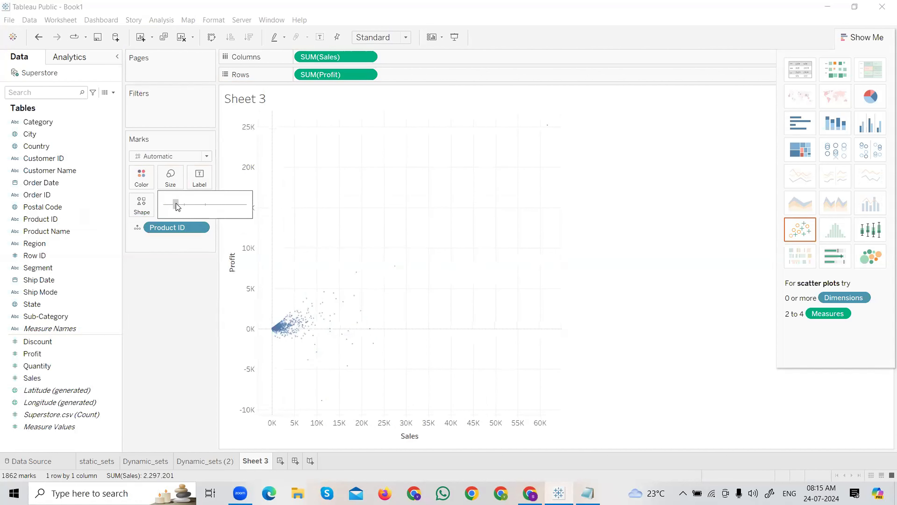
click(185, 321)
click(877, 40)
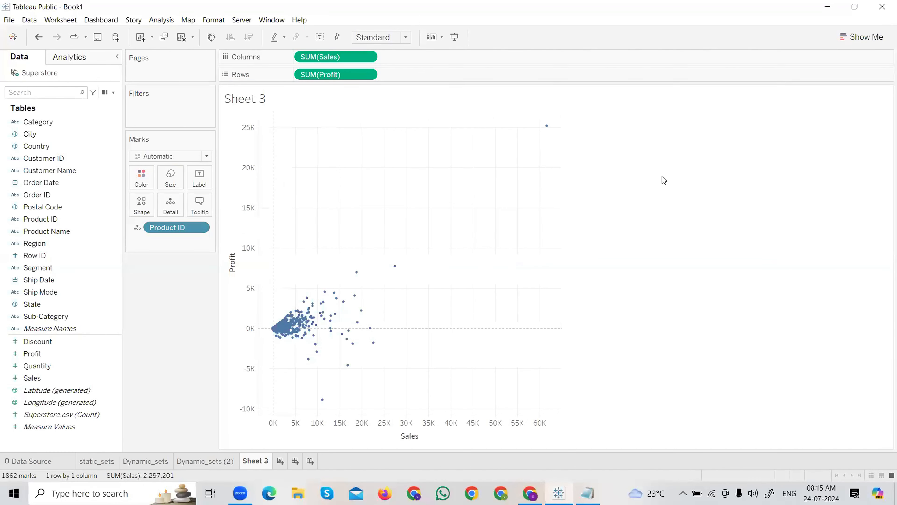
mouse_move(550, 128)
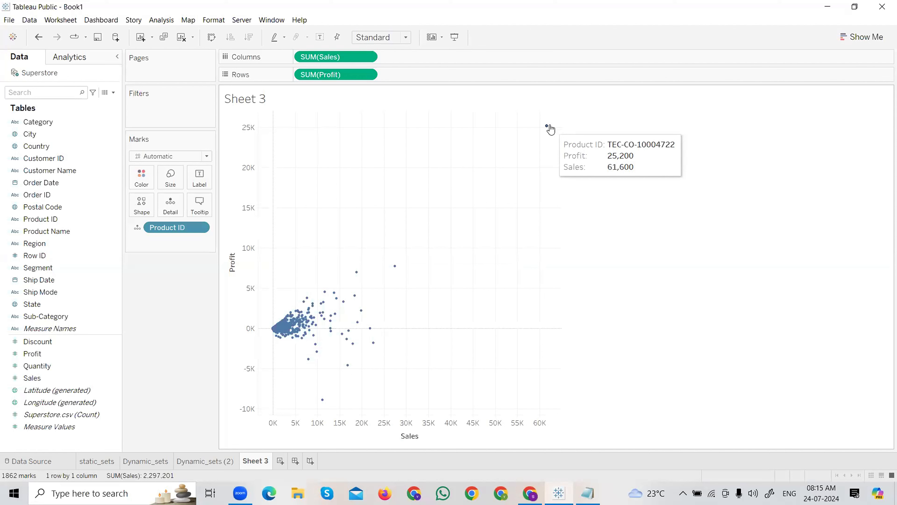
mouse_move(401, 271)
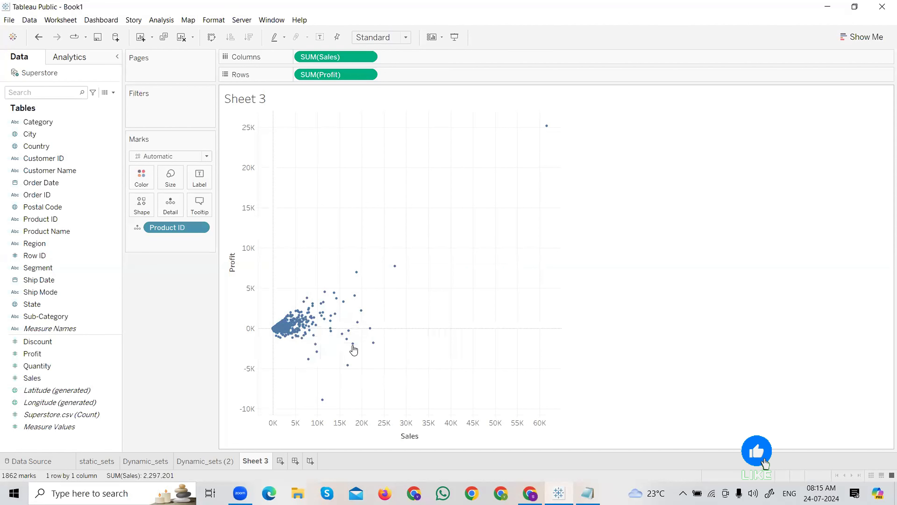
click(171, 179)
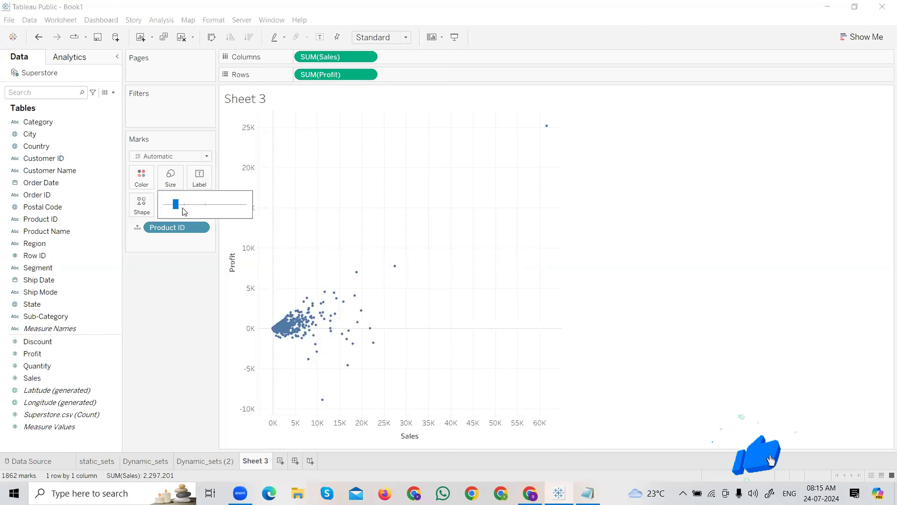
drag(182, 205, 181, 205)
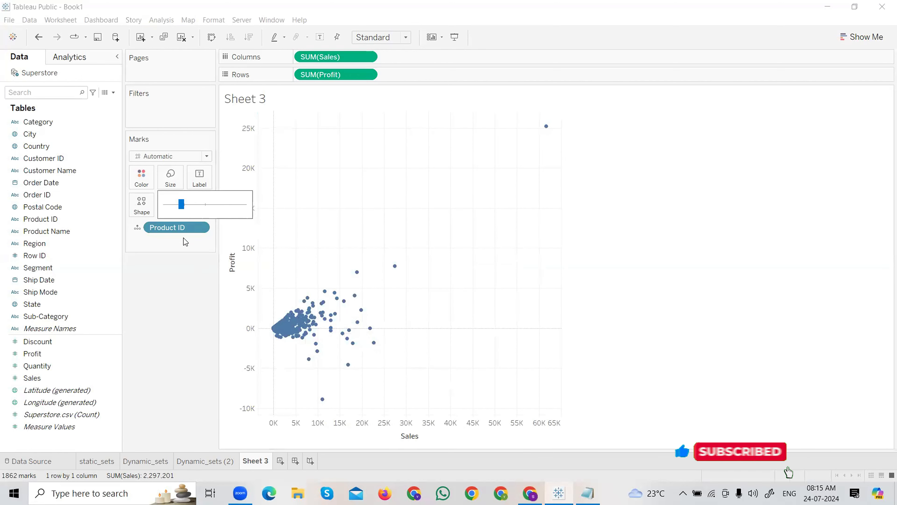
drag(181, 204, 174, 206)
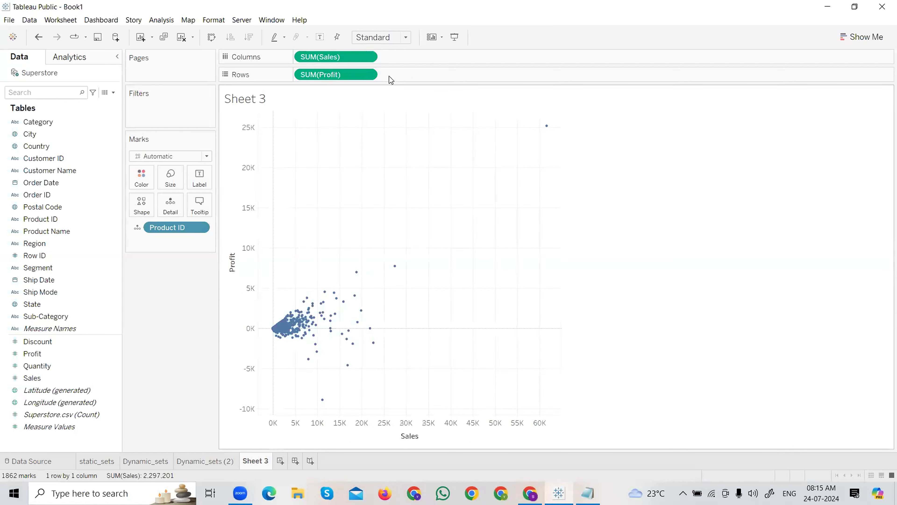
- Fit the scatter plot to the Entire View
click(405, 37)
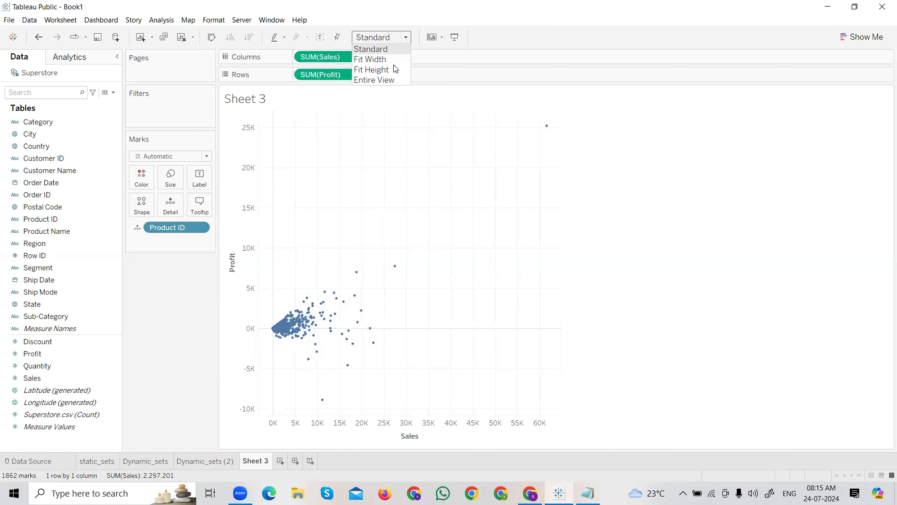
click(385, 79)
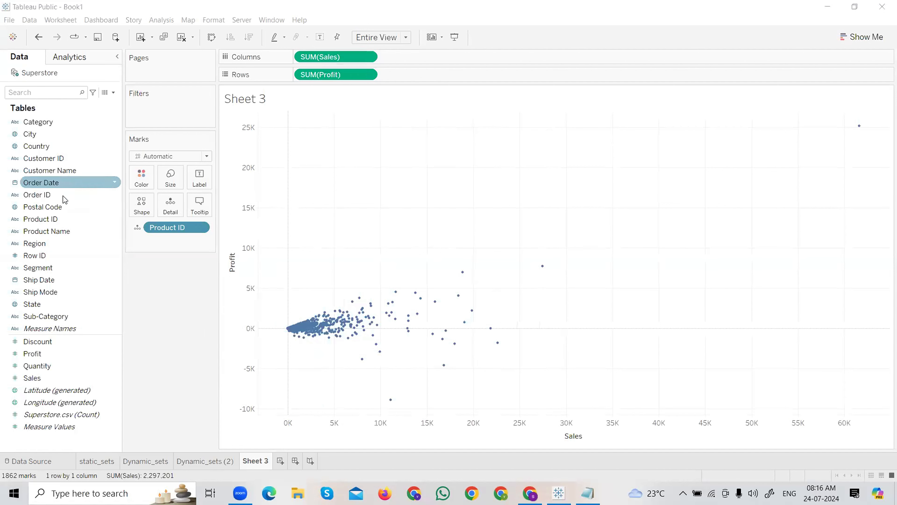
- Start a new set on Product ID named Product_sales_set, with its members selected from the list
click(66, 219)
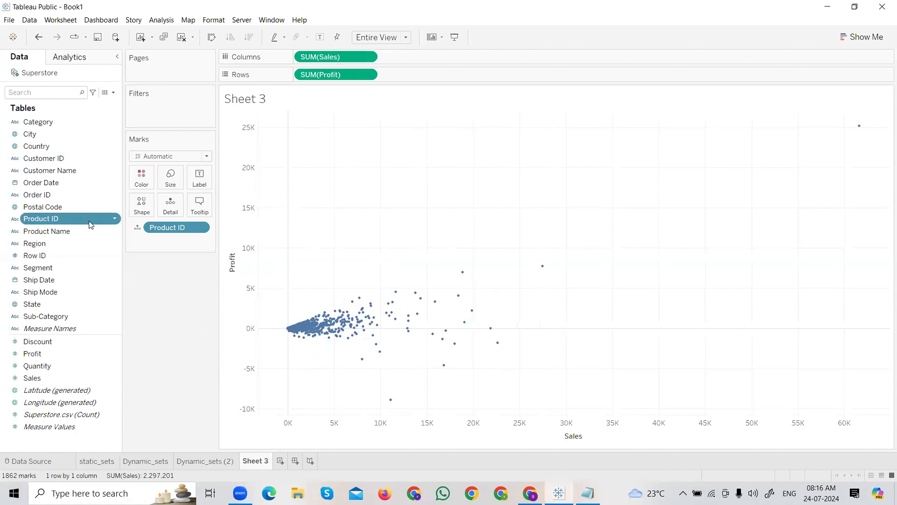
click(115, 219)
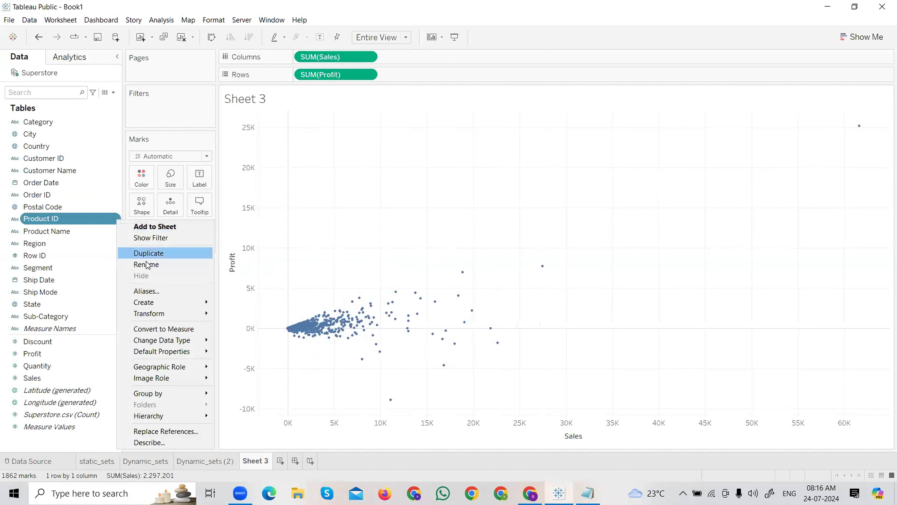
mouse_move(191, 303)
click(236, 325)
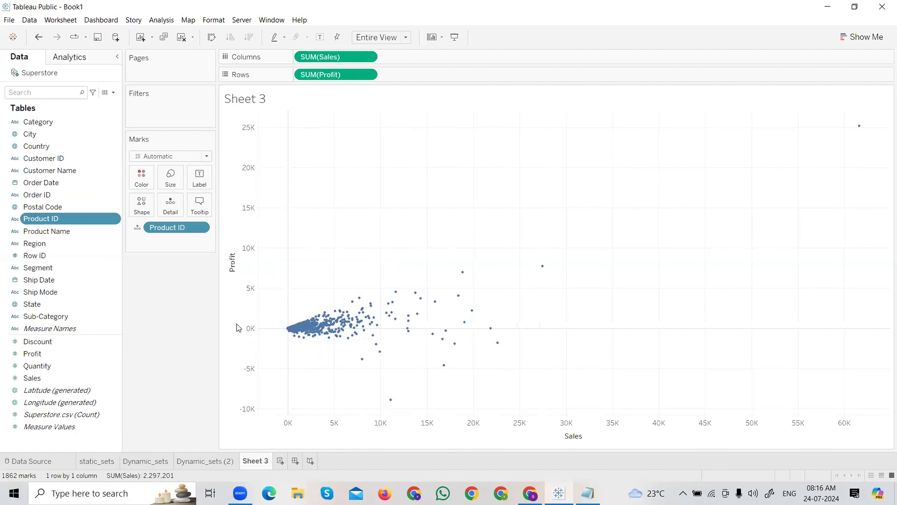
drag(401, 102, 356, 102)
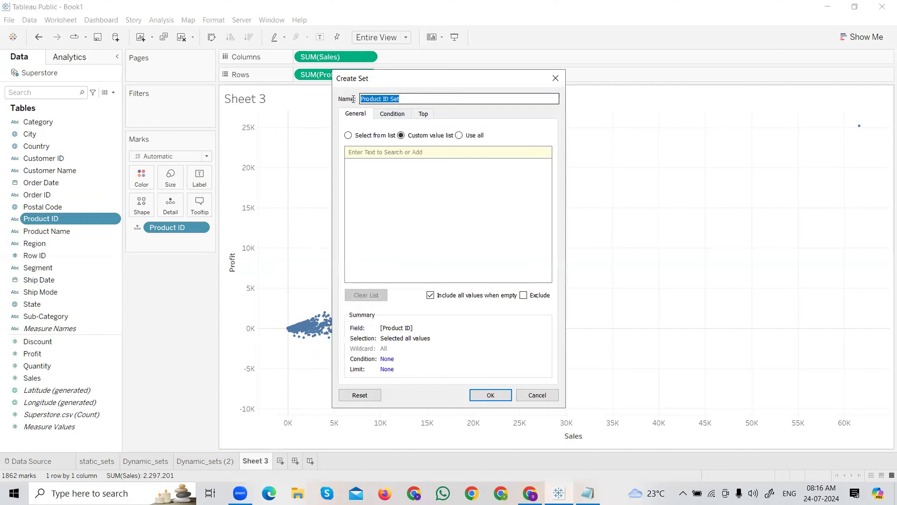
key(BackSpace)
text(sales)
key(BackSpace)
key(BackSpace)
key(BackSpace)
key(BackSpace)
text(Product_ssa)
key(BackSpace)
key(BackSpace)
text(ales_set)
click(374, 136)
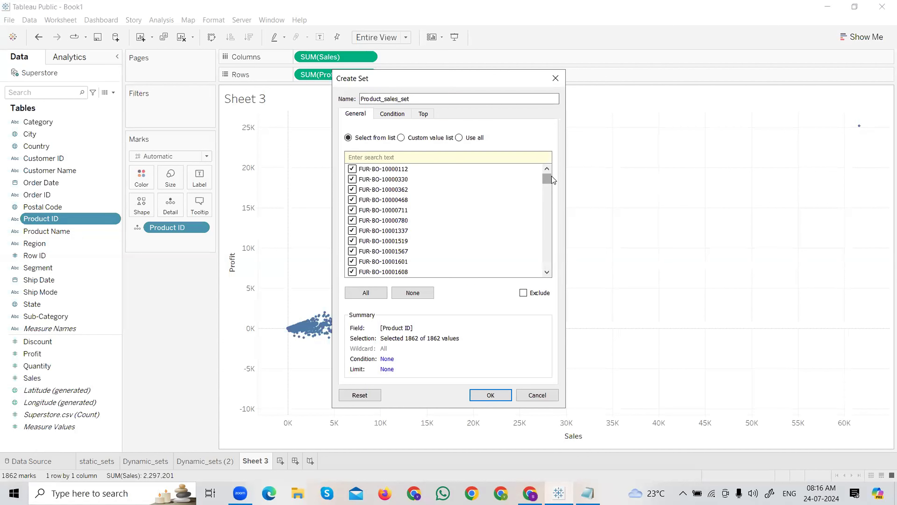
mouse_move(547, 177)
mouse_down()
mouse_move(548, 261)
mouse_move(547, 167)
mouse_up()
- Give the set a by-field condition that uses the greater-than operator
click(396, 115)
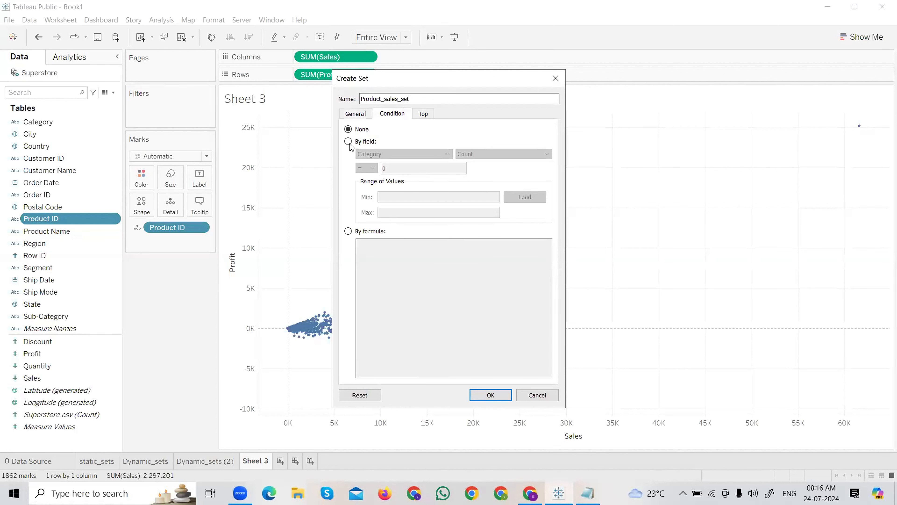
click(348, 142)
click(418, 168)
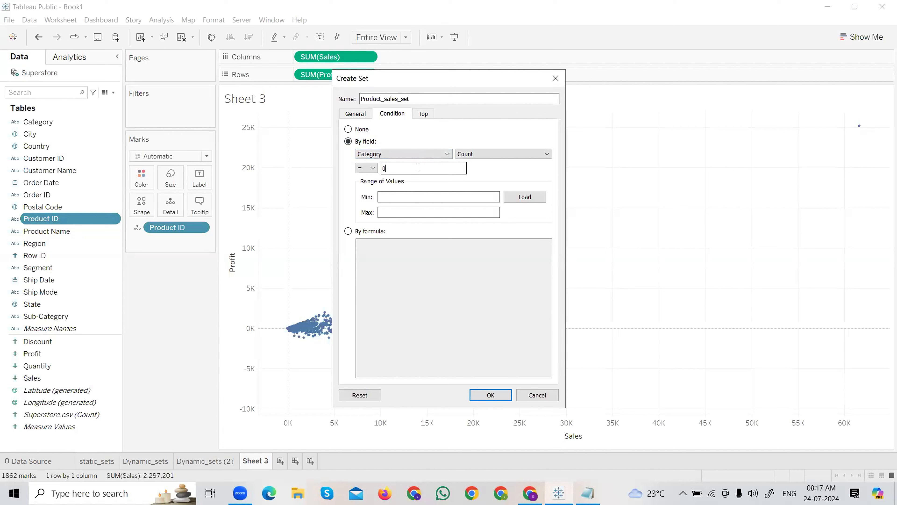
key(BackSpace)
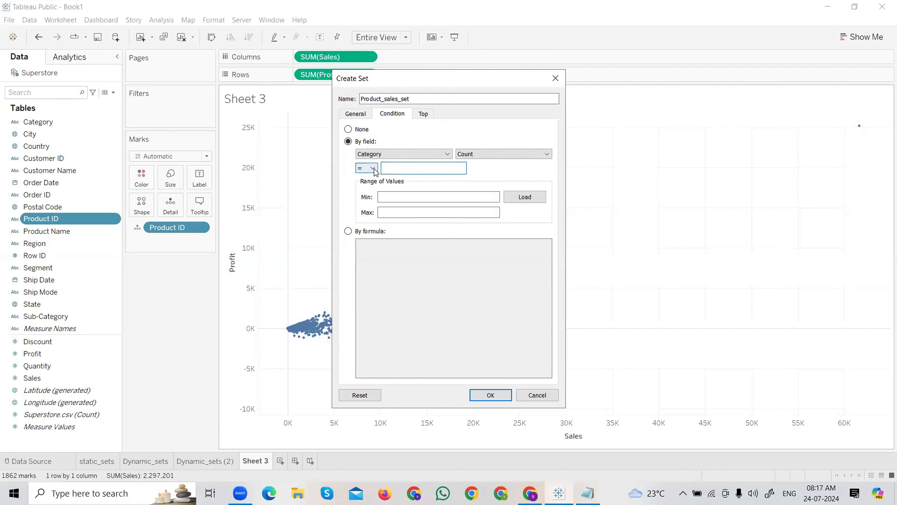
click(367, 168)
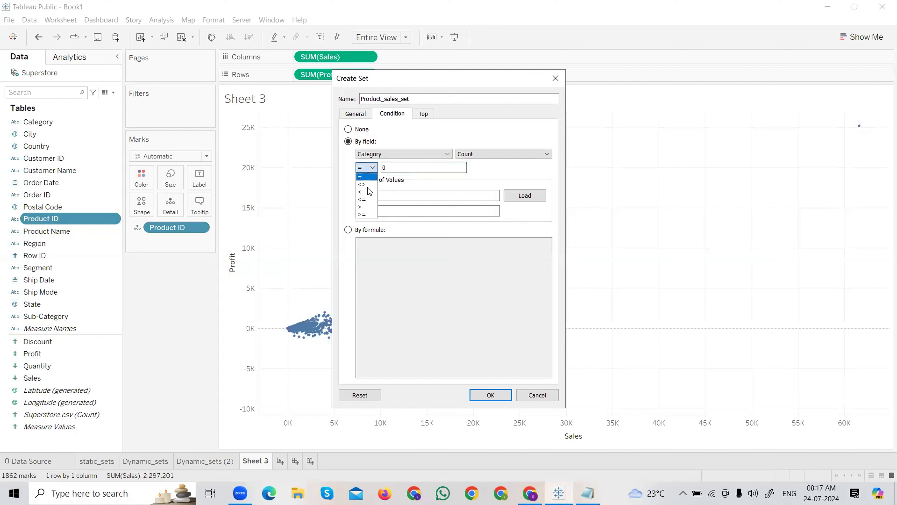
click(364, 214)
click(367, 167)
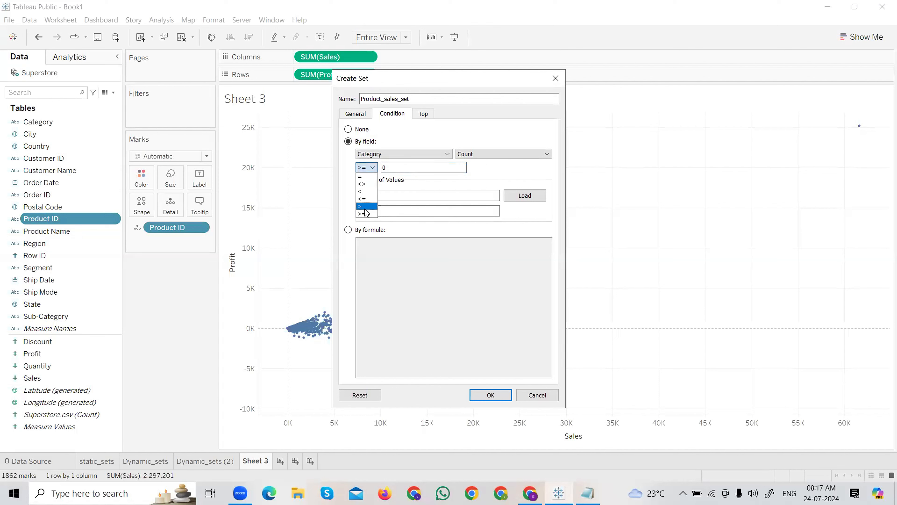
click(368, 206)
- Try a threshold of 5000 for the condition on the count of Category
click(399, 168)
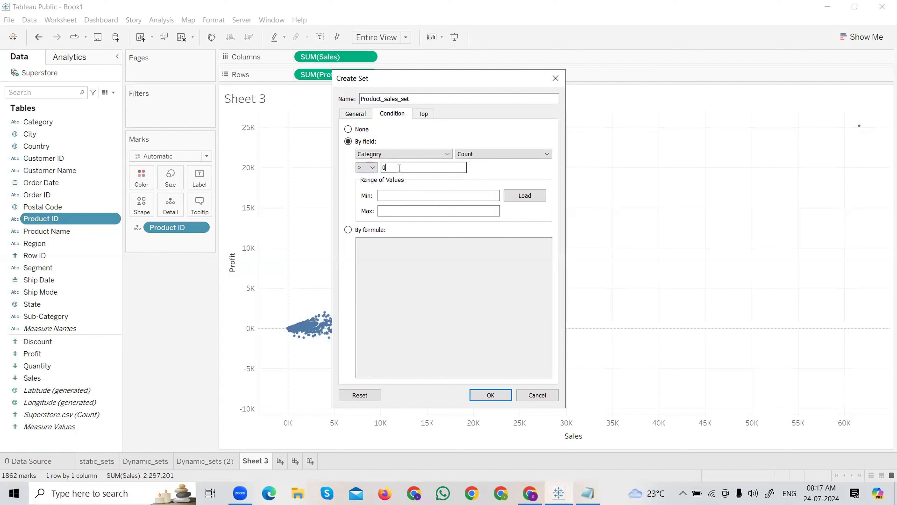
key(BackSpace)
text(8000)
key(BackSpace)
key(BackSpace)
key(BackSpace)
key(BackSpace)
text(5000)
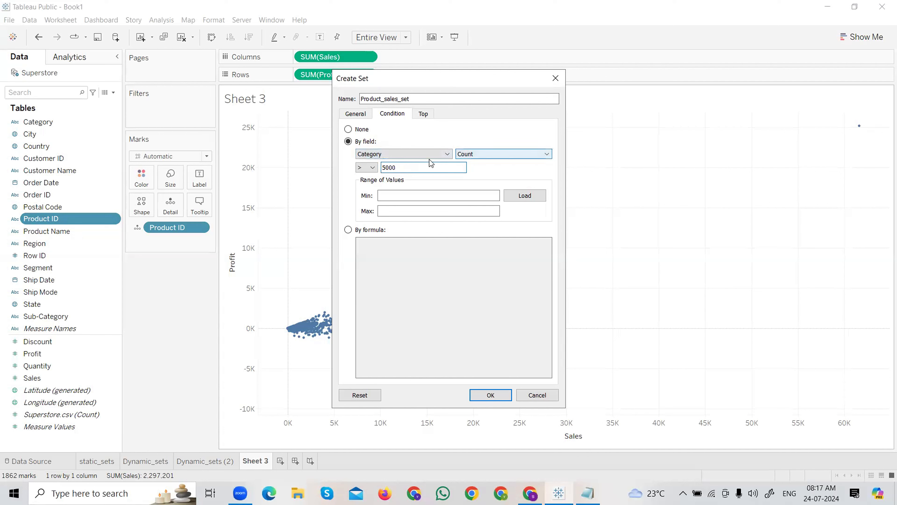
- Set the condition to sum of Sales greater than 5000 and create the set
click(403, 156)
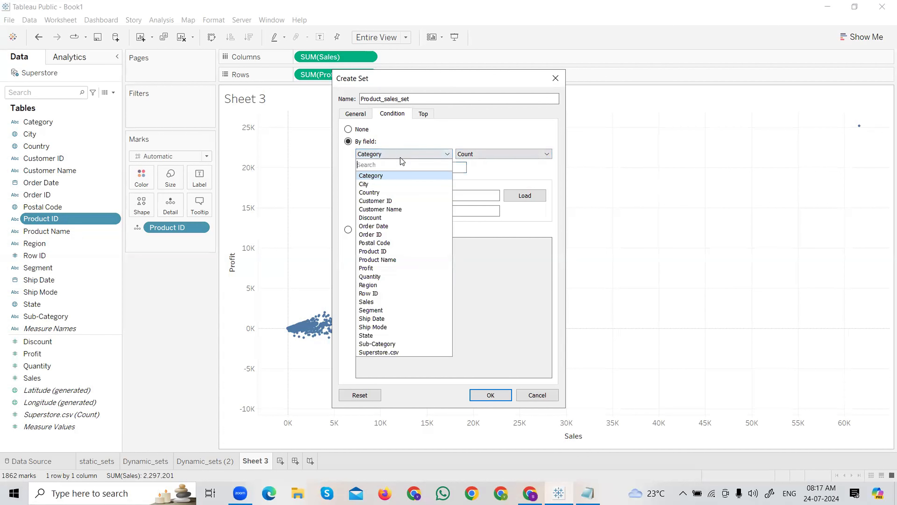
click(375, 302)
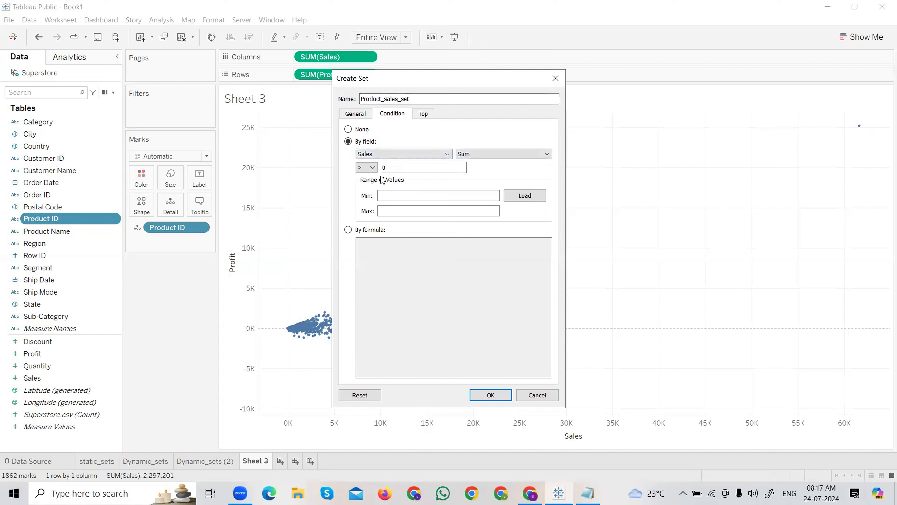
click(373, 167)
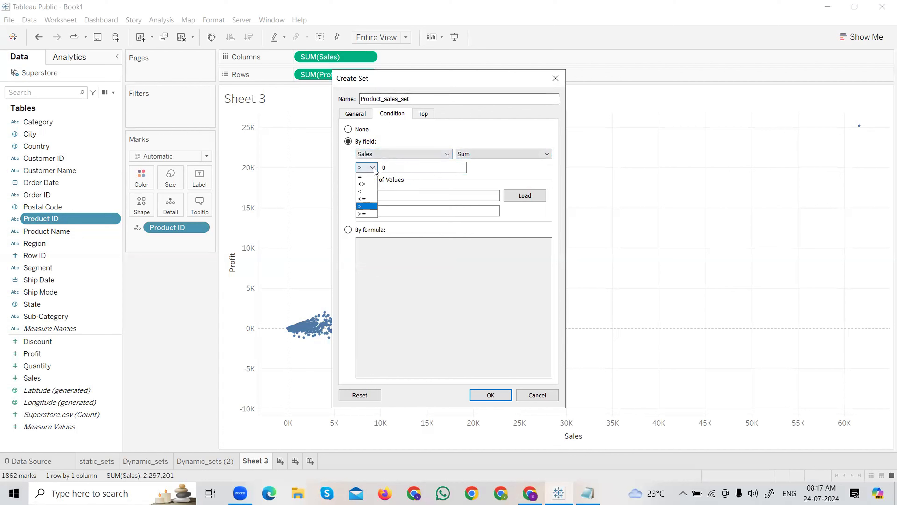
click(369, 206)
click(405, 168)
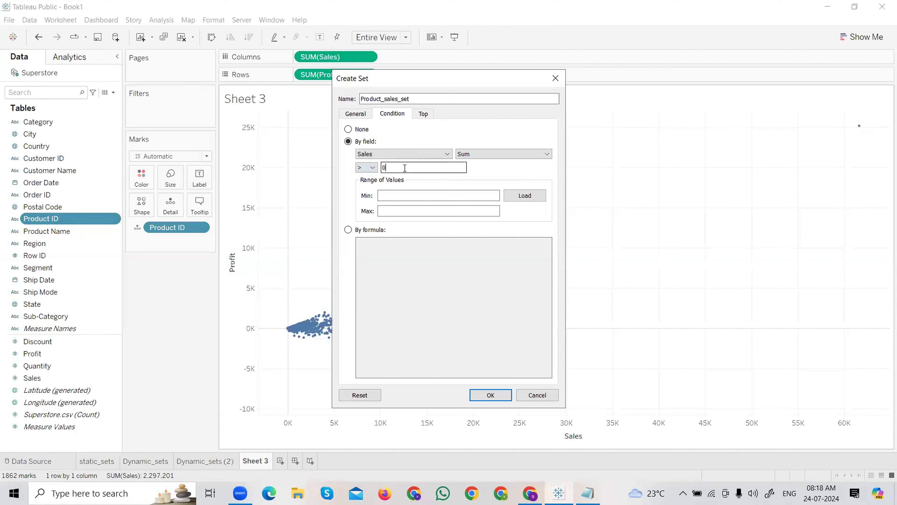
key(BackSpace)
text(5000)
click(491, 395)
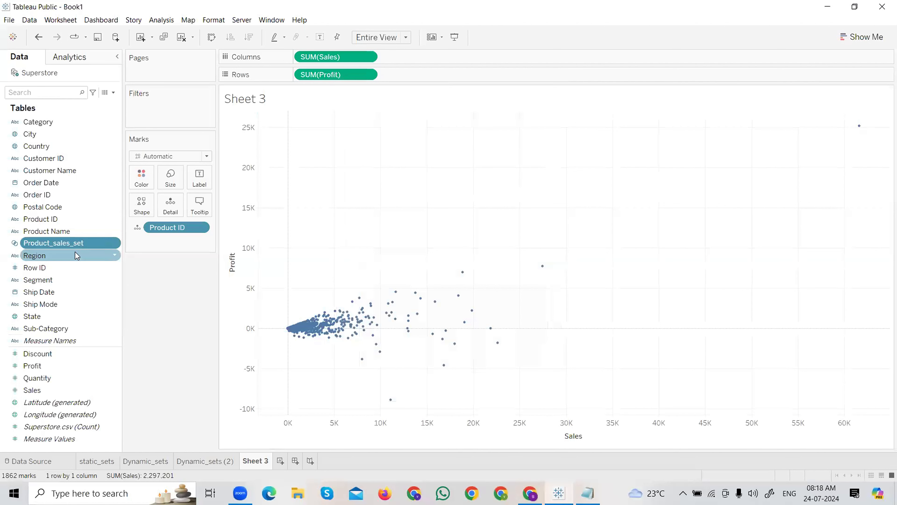
- Start another set on Product ID with the condition that the sum of Profit is greater than 3000
click(69, 221)
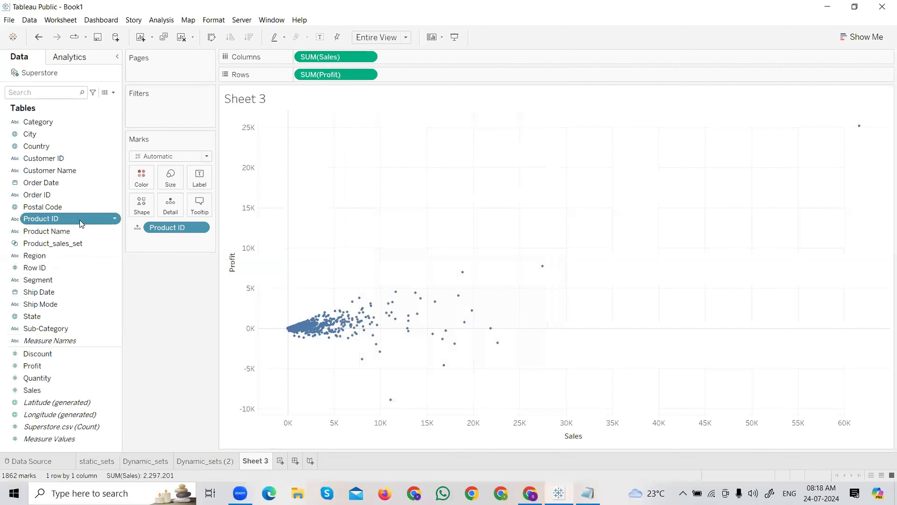
click(116, 218)
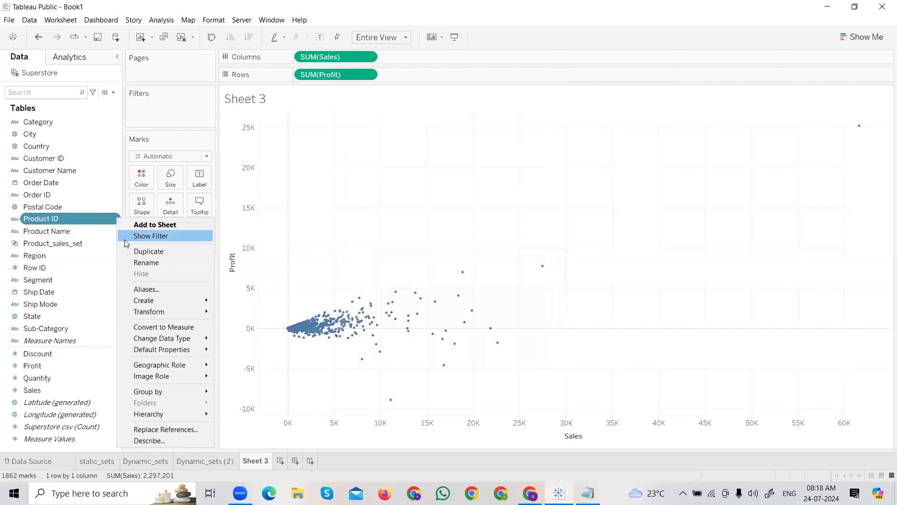
mouse_move(148, 301)
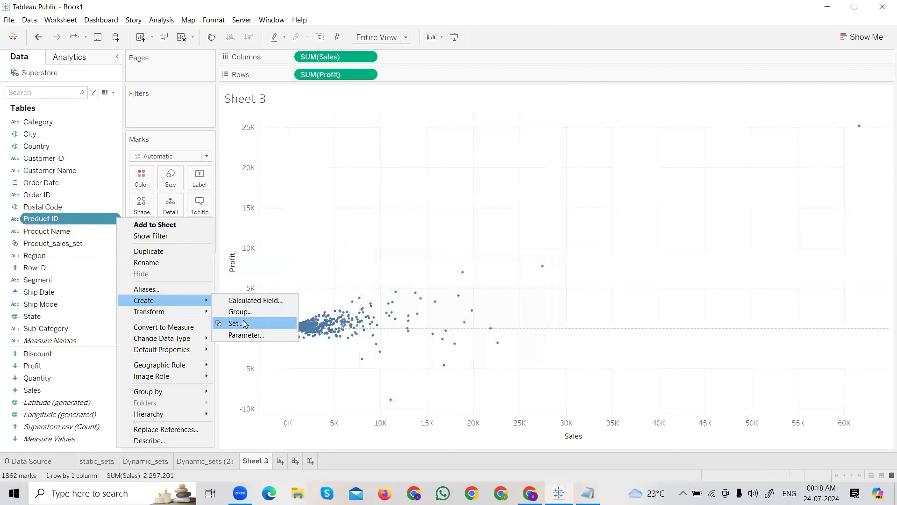
click(230, 321)
click(391, 115)
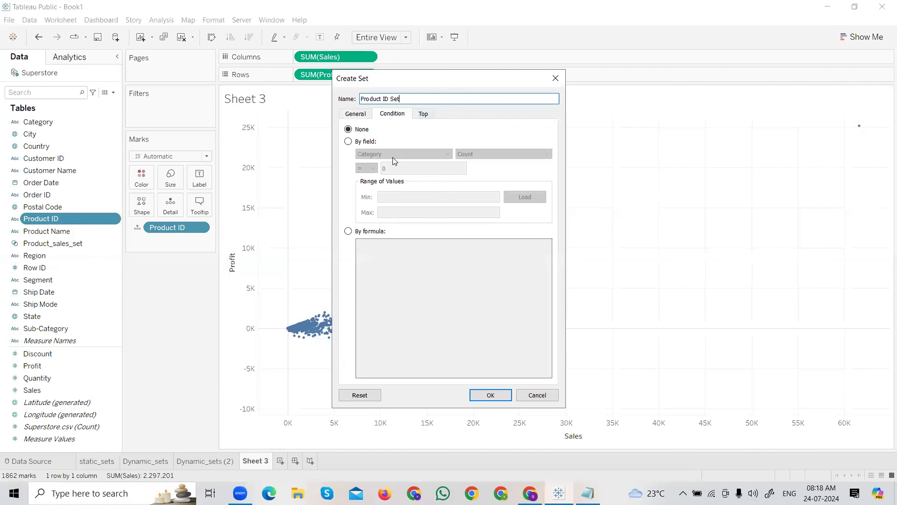
click(348, 141)
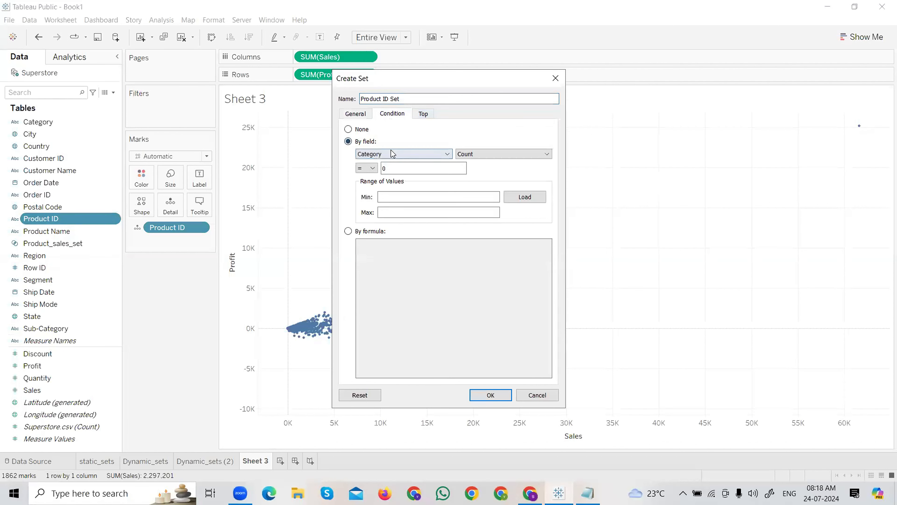
click(392, 154)
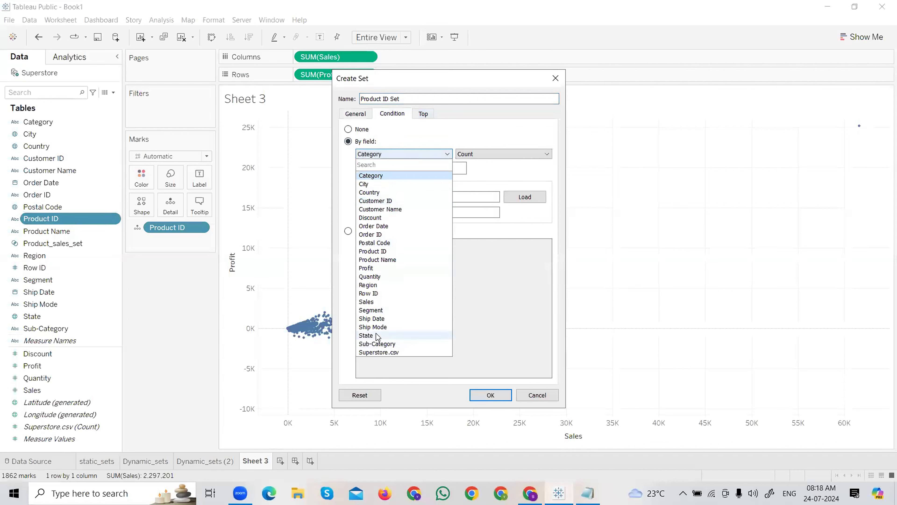
click(370, 265)
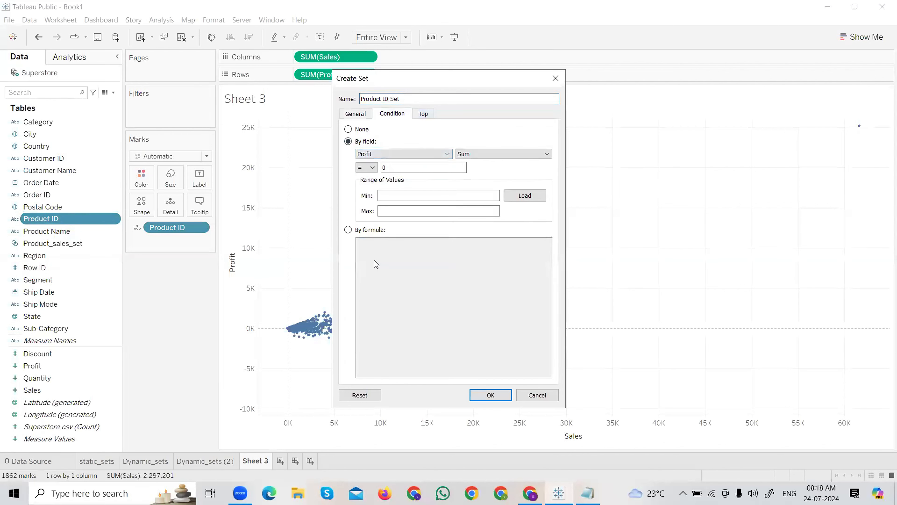
click(368, 168)
click(367, 206)
click(411, 167)
text(3000)
- Name the profit-based set Product_profit_set and create it
mouse_move(400, 99)
mouse_down()
mouse_move(376, 96)
mouse_move(385, 95)
mouse_up()
key(BackSpace)
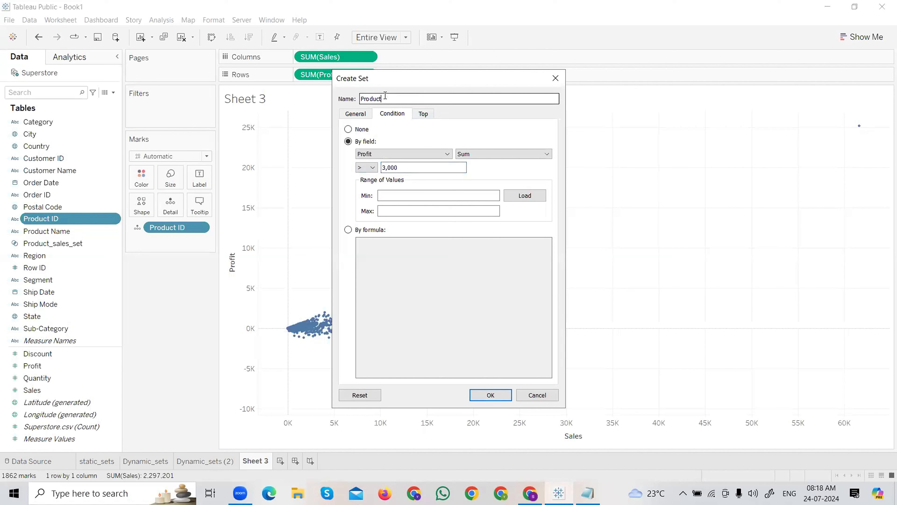
text(_profit_set)
click(491, 395)
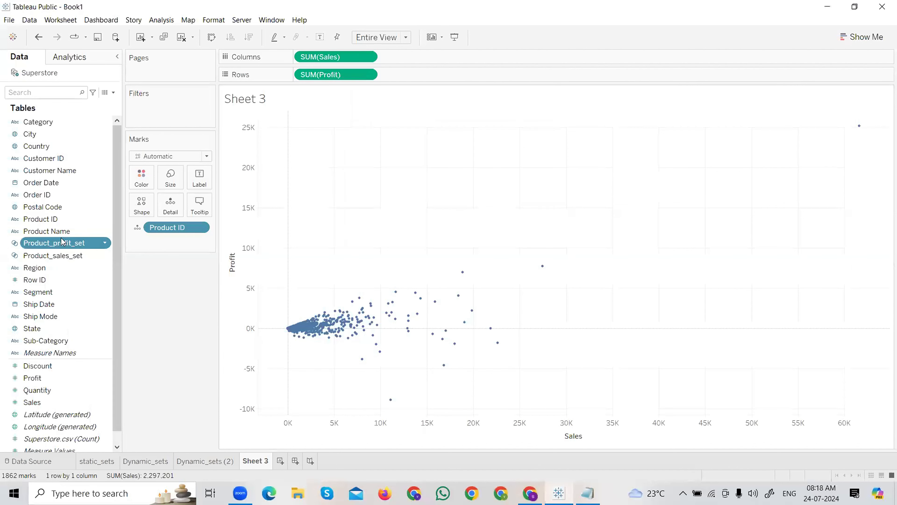
click(81, 256)
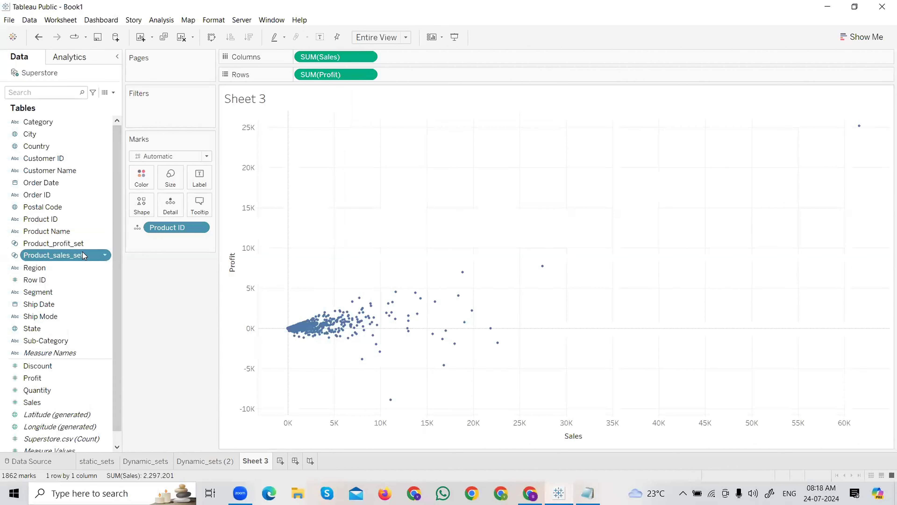
click(80, 245)
click(79, 256)
click(76, 244)
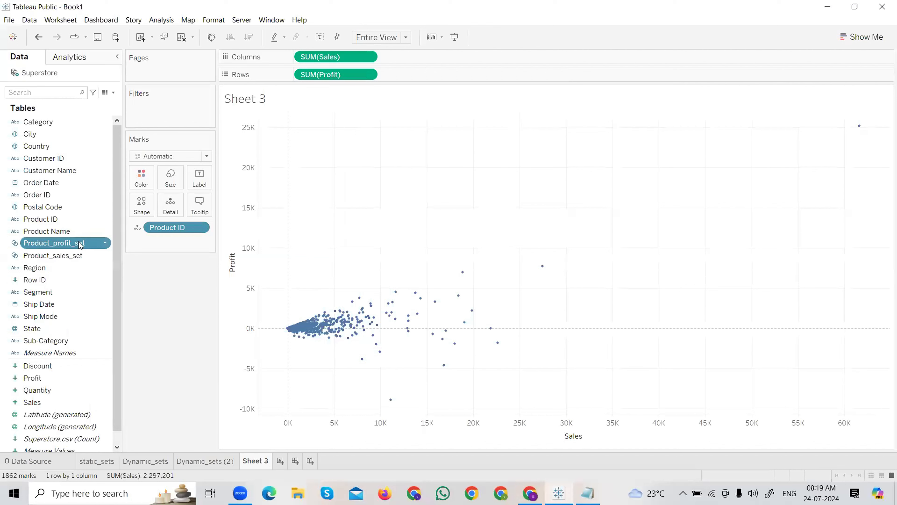
click(77, 255)
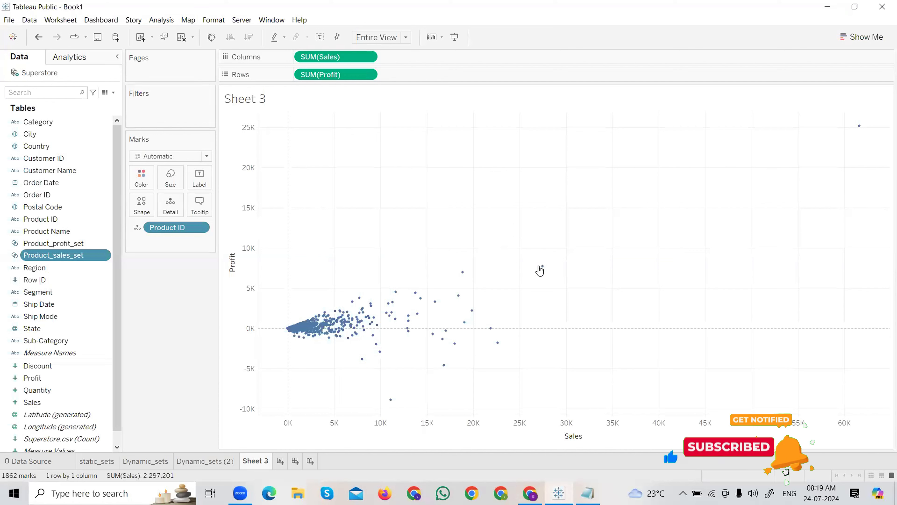
mouse_move(543, 271)
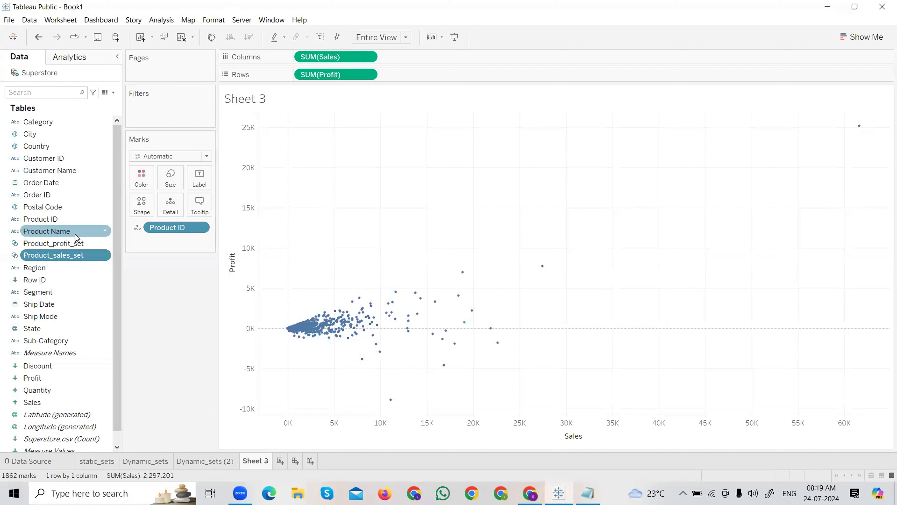
click(52, 242)
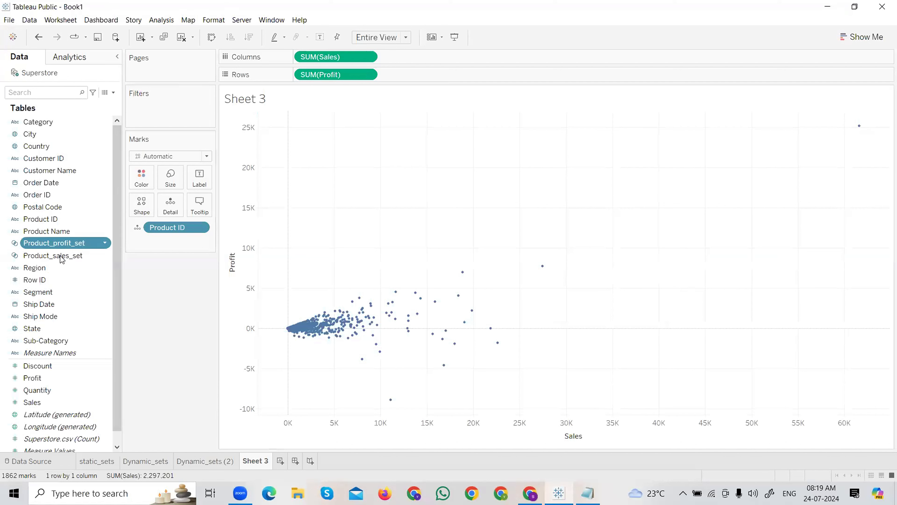
click(61, 256)
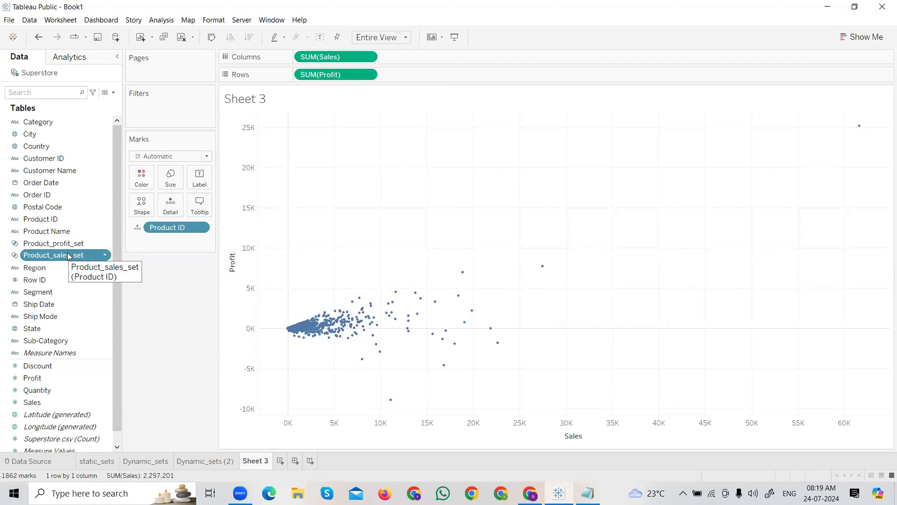
- Start a combined set from Product_profit_set and Product_sales_set
click(72, 245)
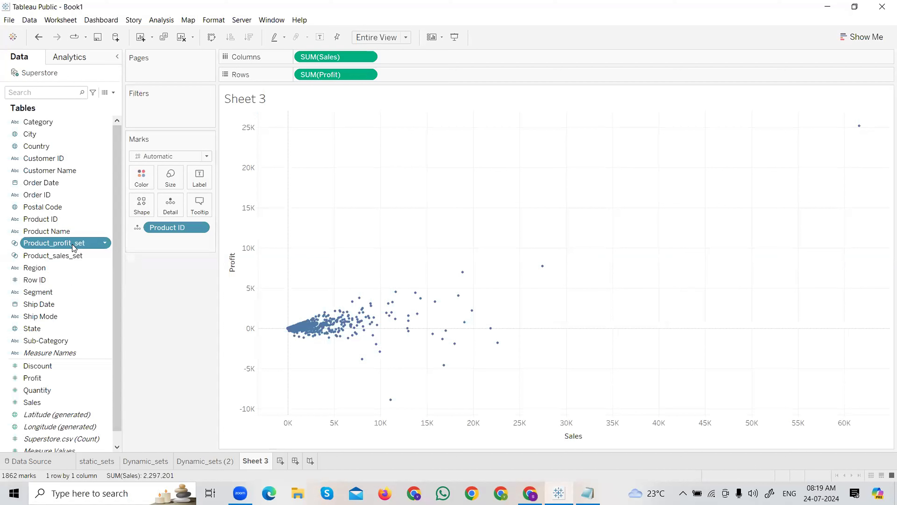
ctrl+click(74, 256)
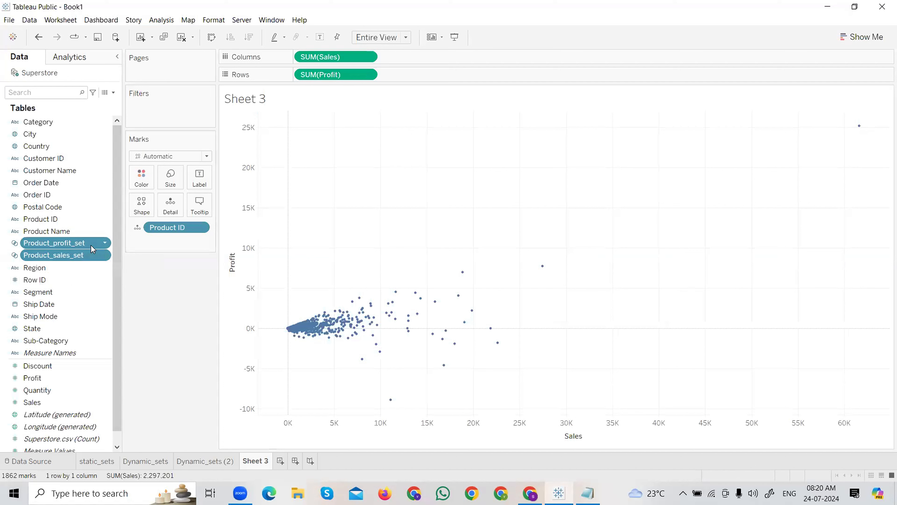
right_click(92, 248)
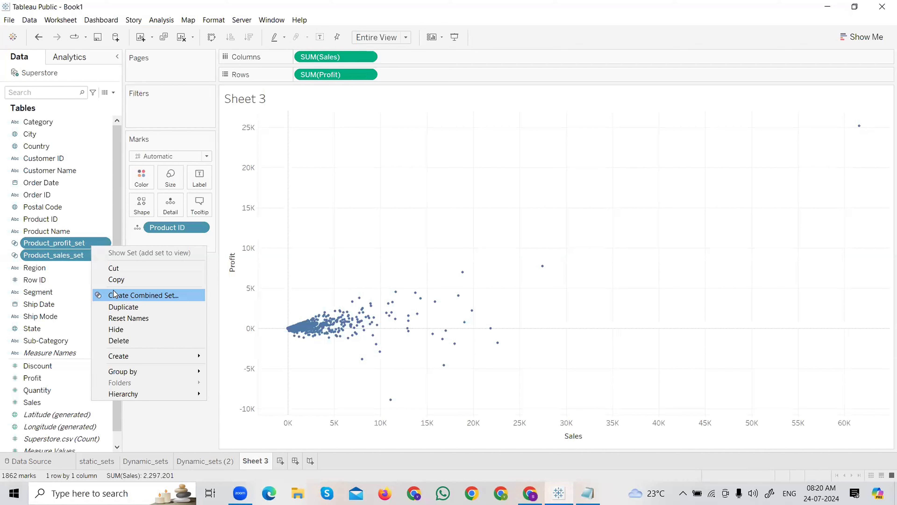
click(122, 300)
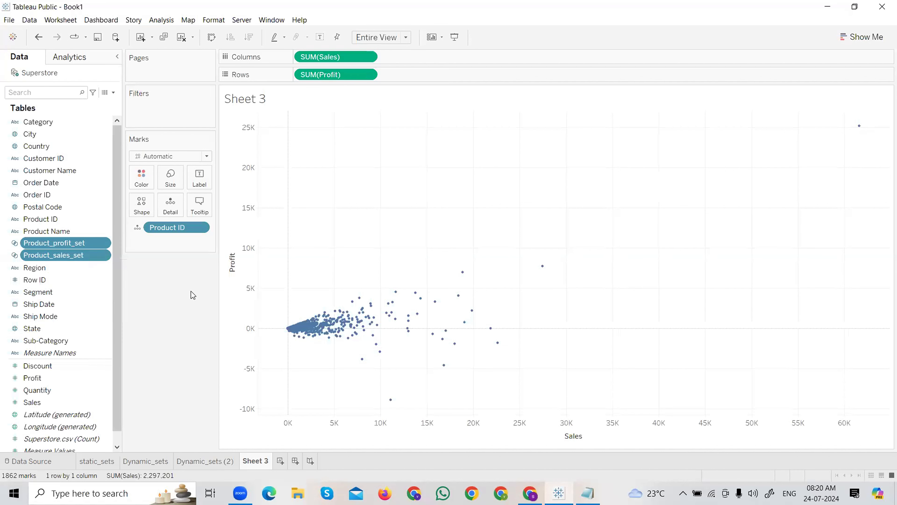
- Name the combined set ID_Based_Sale_Profit
click(401, 195)
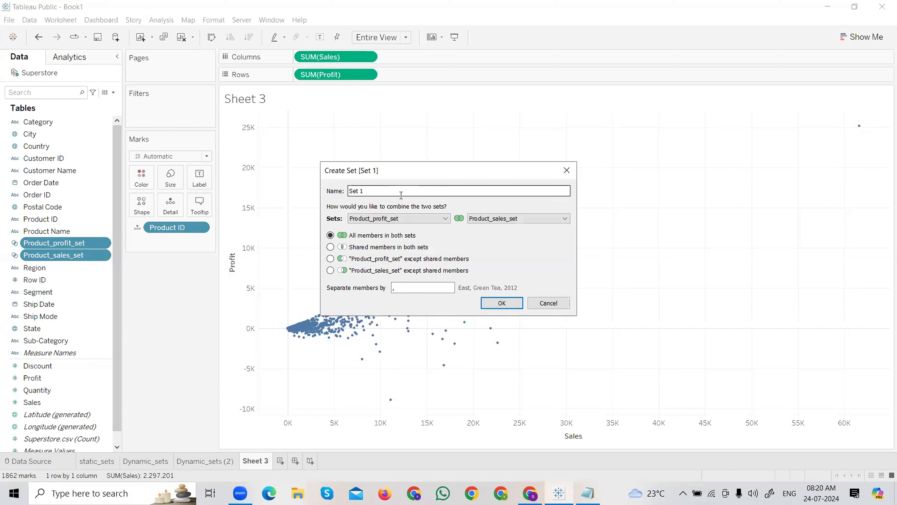
key(BackSpace)
key(BackSpace)
key(BackSpace)
key(BackSpace)
key(BackSpace)
text(pro)
key(BackSpace)
key(BackSpace)
key(BackSpace)
text(ID_Based_Sale_Pro)
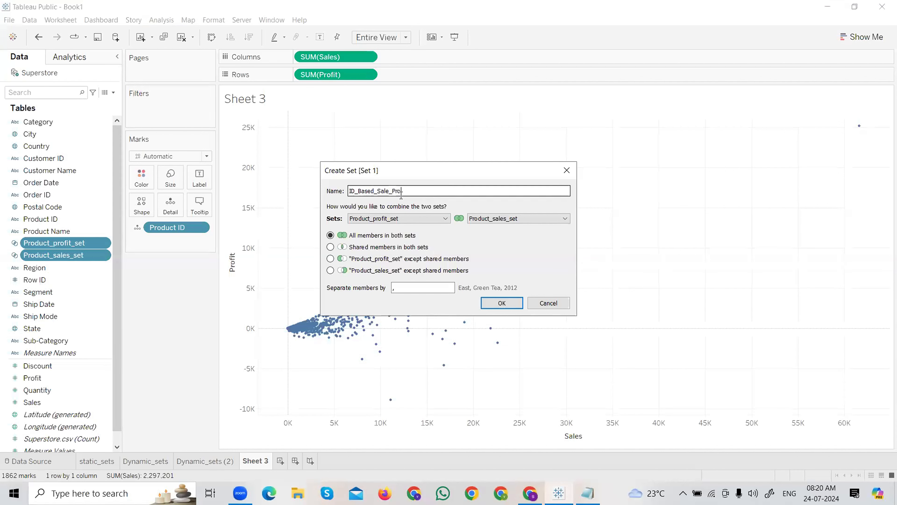
text(fit)
key(Tab)
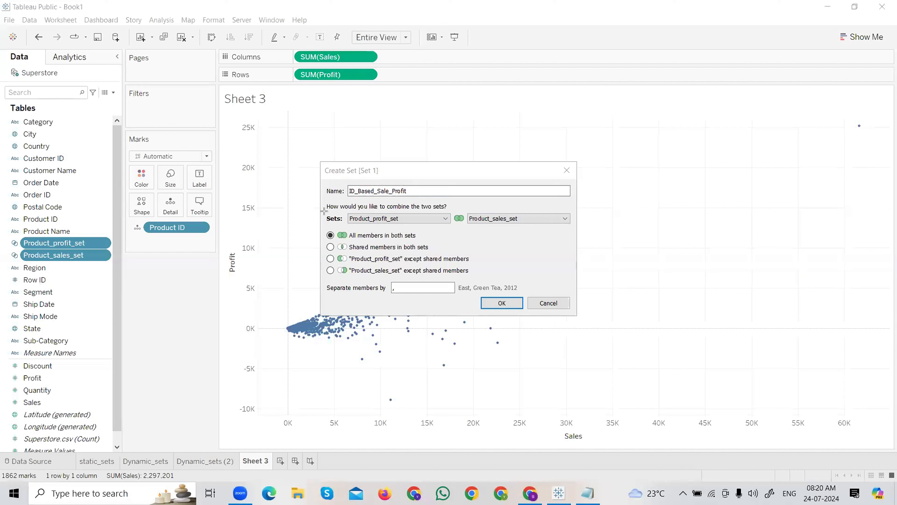
mouse_move(323, 209)
mouse_down()
mouse_move(387, 226)
mouse_move(575, 227)
mouse_up()
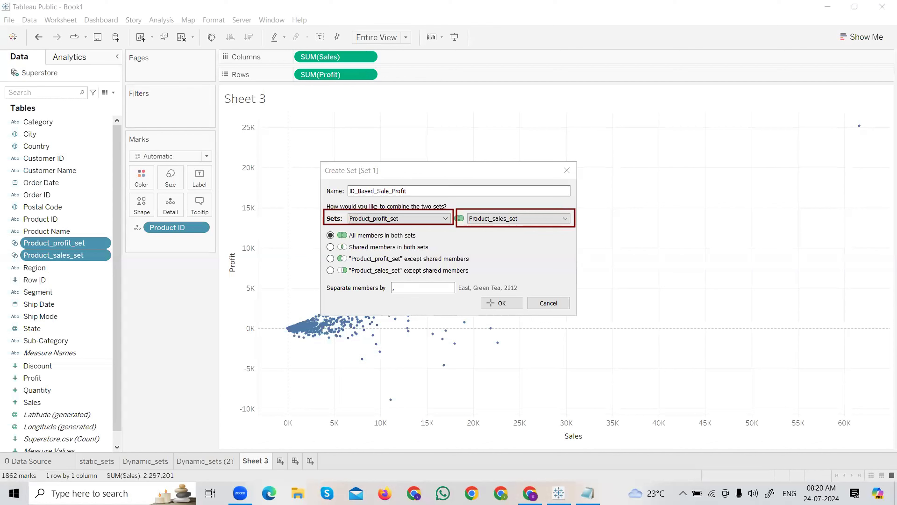
drag(465, 295, 524, 311)
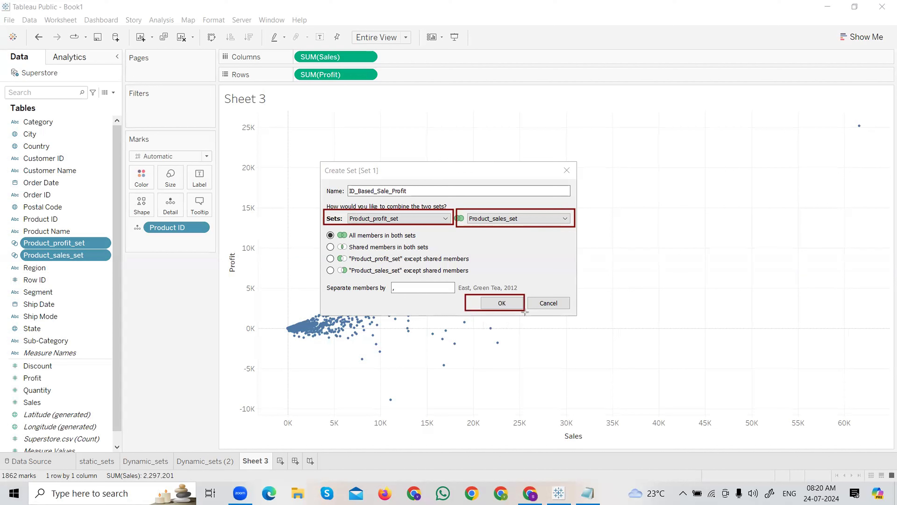
key(ctrl+z)
key(ctrl+z)
key(ctrl+z)
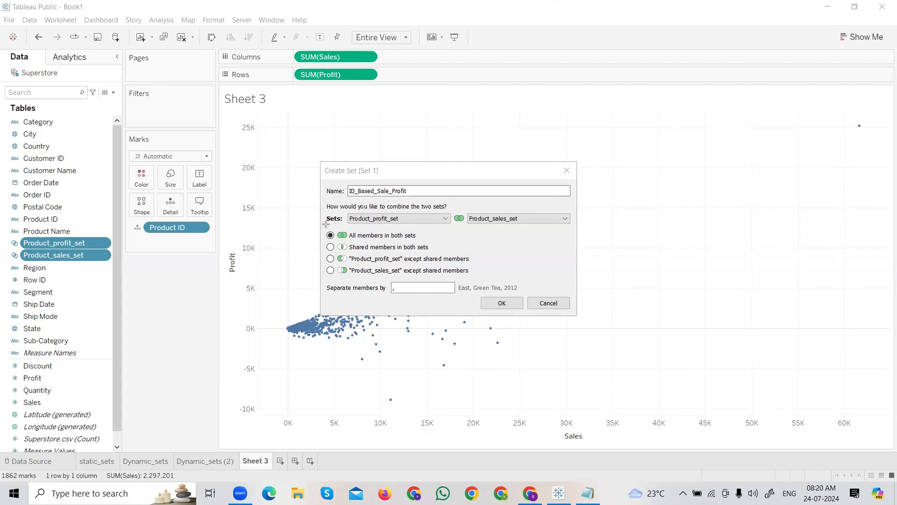
mouse_move(320, 226)
mouse_down()
mouse_move(348, 284)
mouse_move(491, 284)
mouse_up()
mouse_move(326, 227)
mouse_down()
mouse_move(345, 249)
mouse_move(420, 243)
mouse_up()
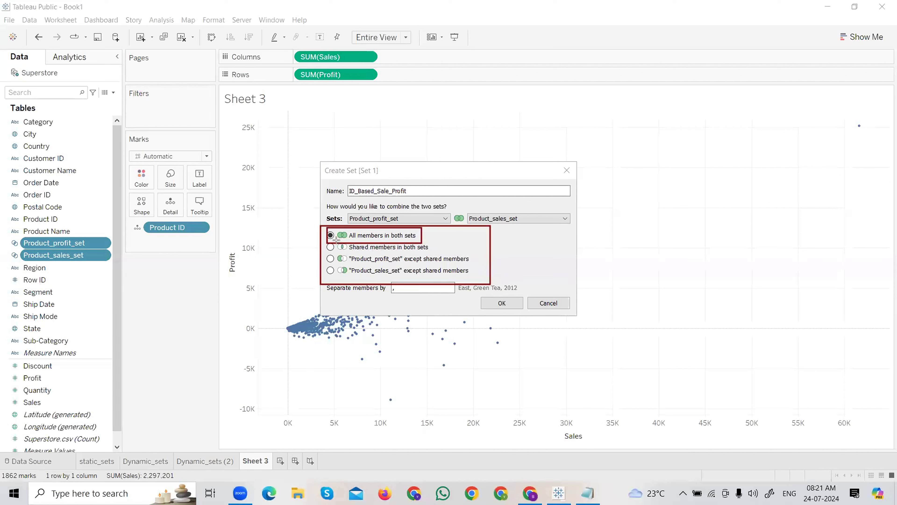
mouse_move(336, 241)
mouse_down()
mouse_move(355, 254)
mouse_move(339, 261)
mouse_move(355, 273)
mouse_up()
key(Escape)
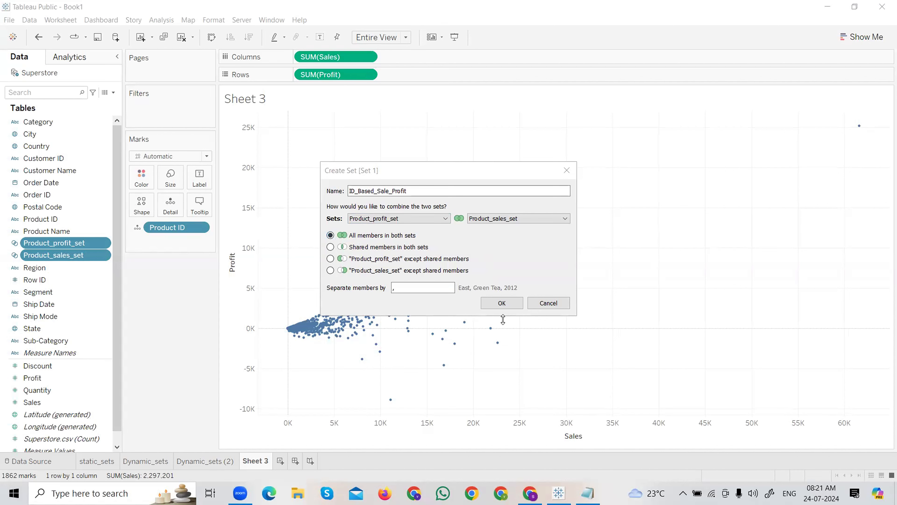
- Create the combined set with all members in both sets and color the scatter plot marks by ID_Based_Sale_Profit
click(502, 304)
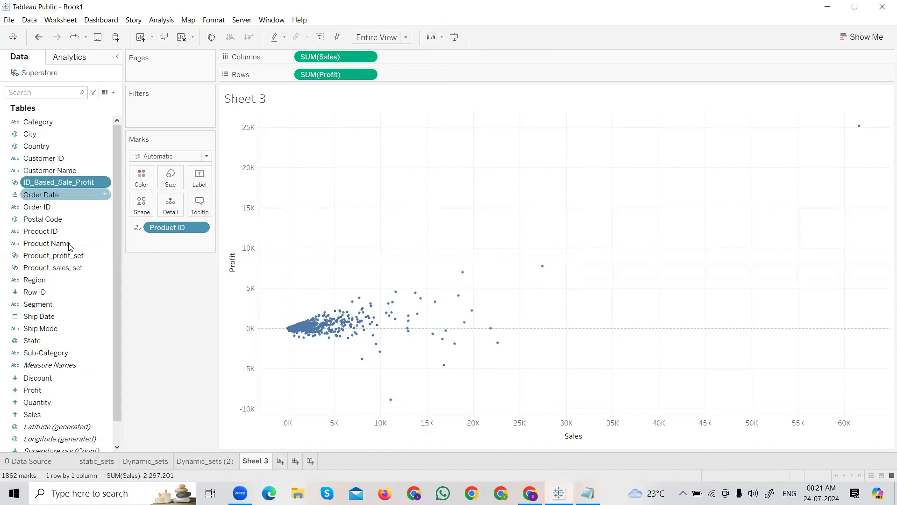
click(60, 198)
click(67, 255)
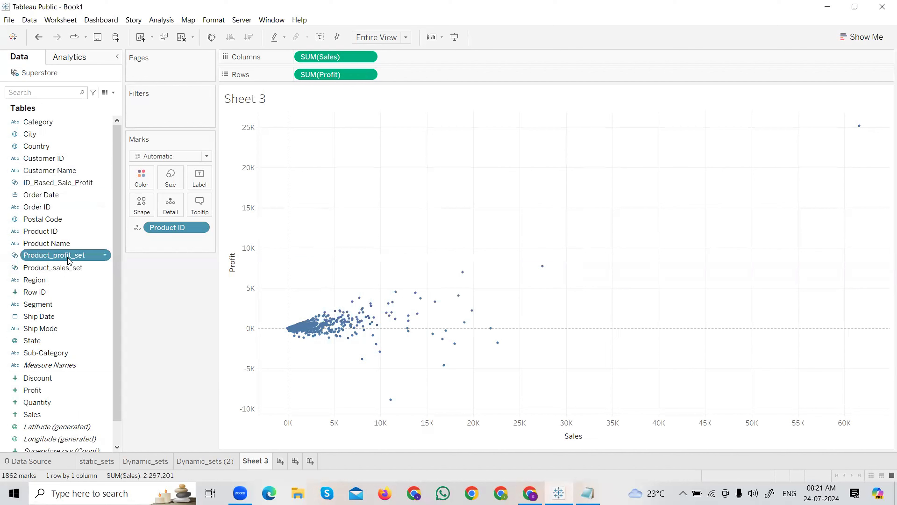
click(72, 269)
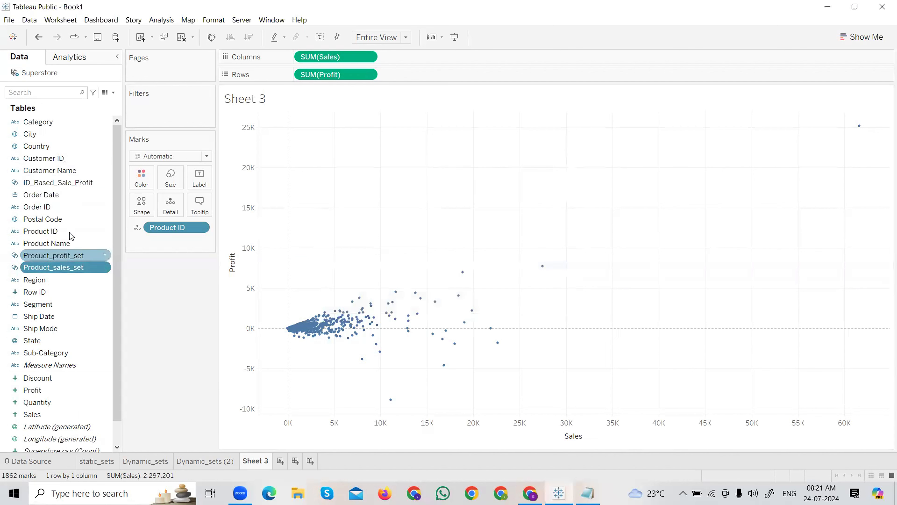
click(62, 184)
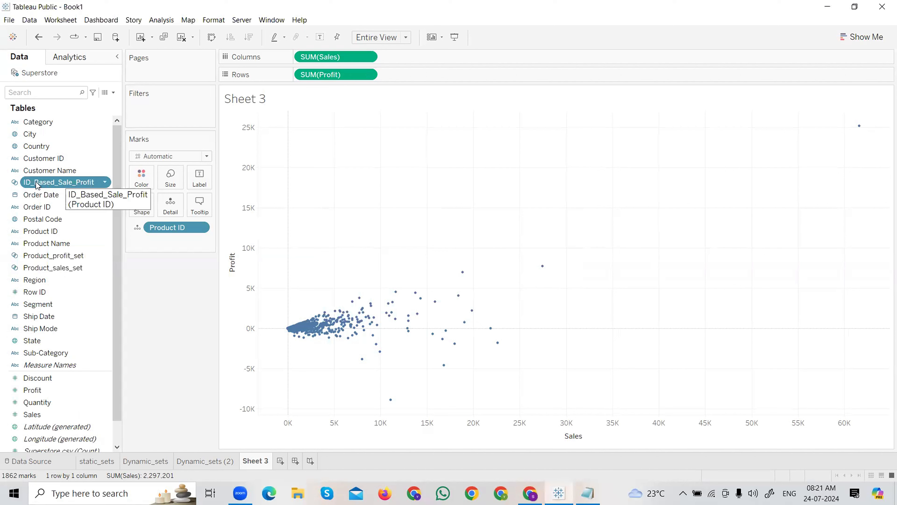
drag(37, 185, 143, 180)
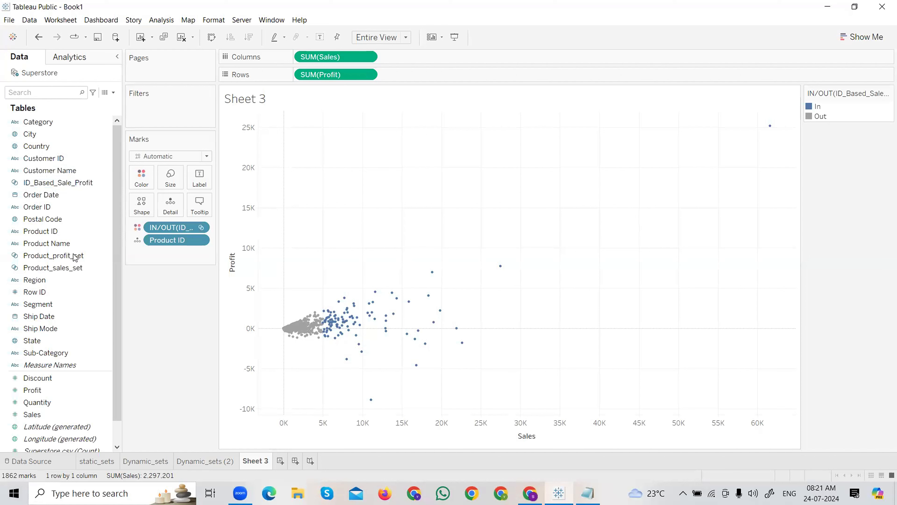
click(166, 308)
mouse_move(276, 311)
mouse_down()
mouse_move(323, 304)
mouse_move(326, 334)
mouse_move(268, 325)
mouse_move(287, 305)
mouse_up()
mouse_move(409, 259)
mouse_down()
mouse_move(324, 281)
mouse_move(326, 349)
mouse_move(502, 232)
mouse_move(380, 253)
mouse_up()
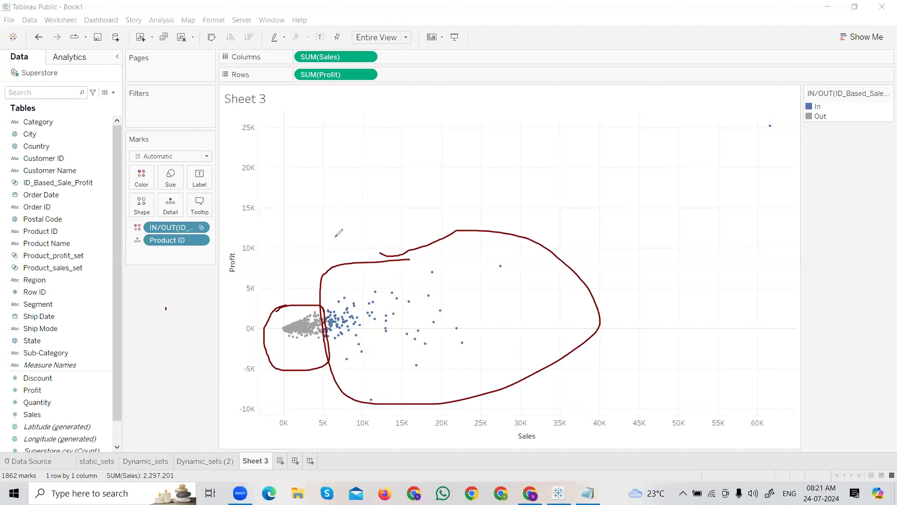
mouse_move(296, 332)
mouse_move(370, 308)
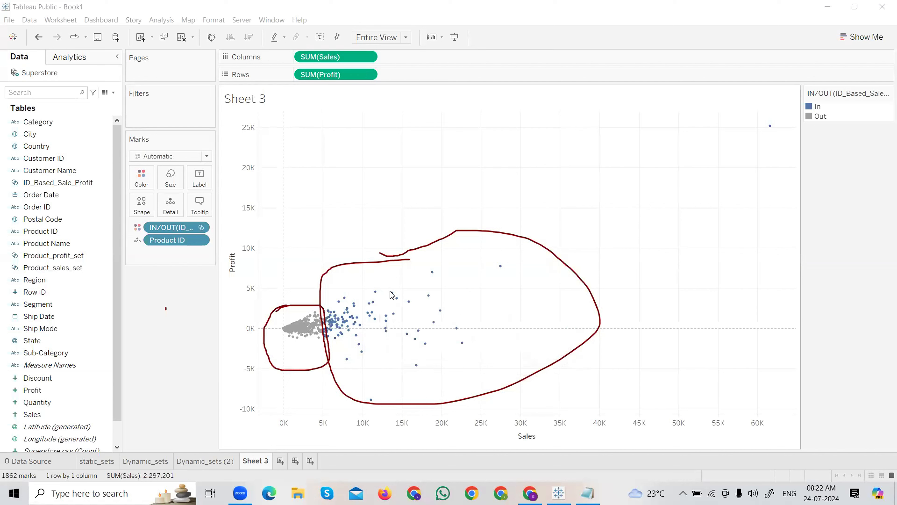
mouse_move(394, 295)
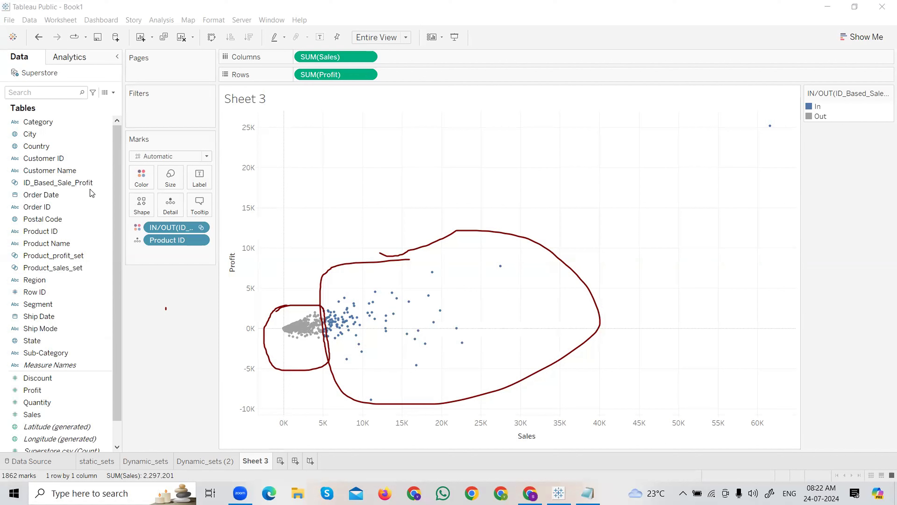
- Clear the drawn annotations and review the static_sets, Dynamic_sets and Dynamic_sets (2) worksheets
key(Escape)
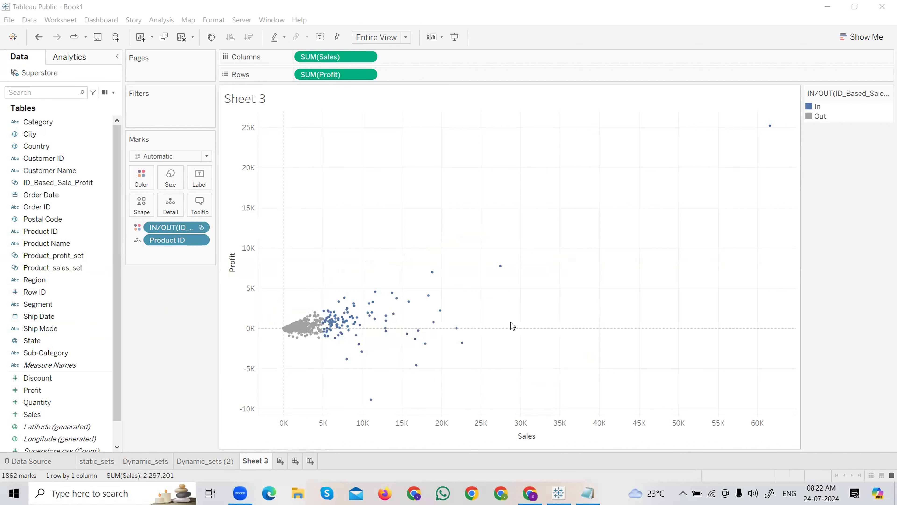
click(101, 465)
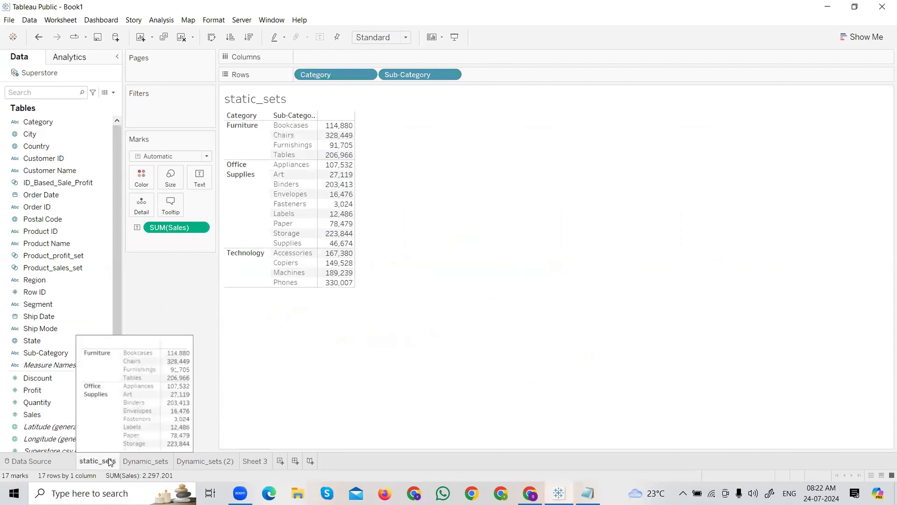
click(147, 465)
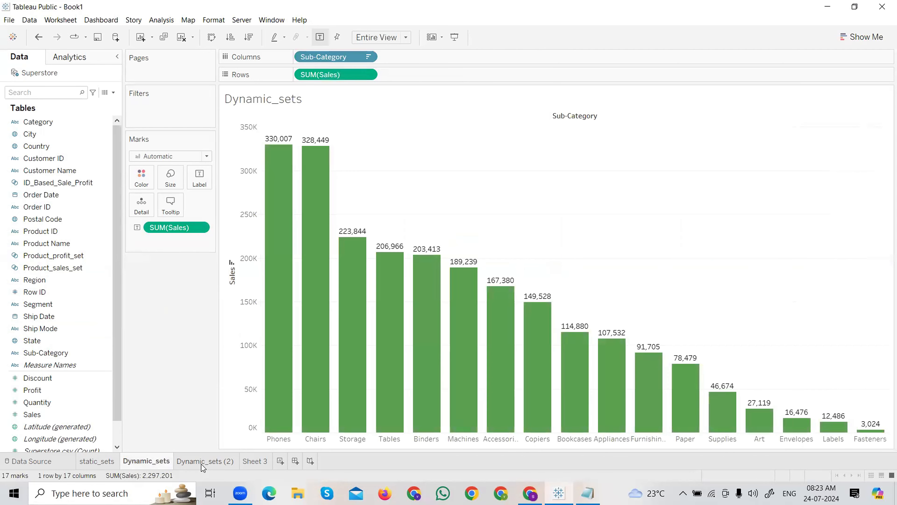
click(202, 465)
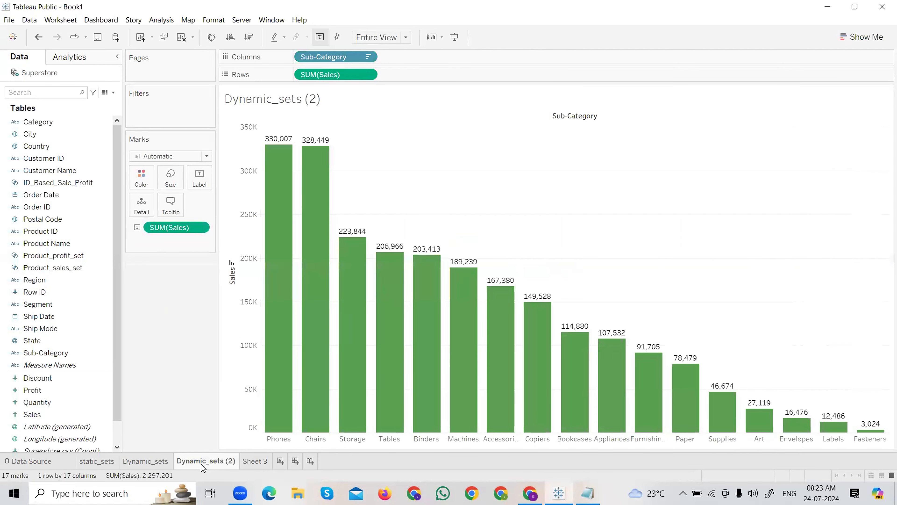
click(128, 459)
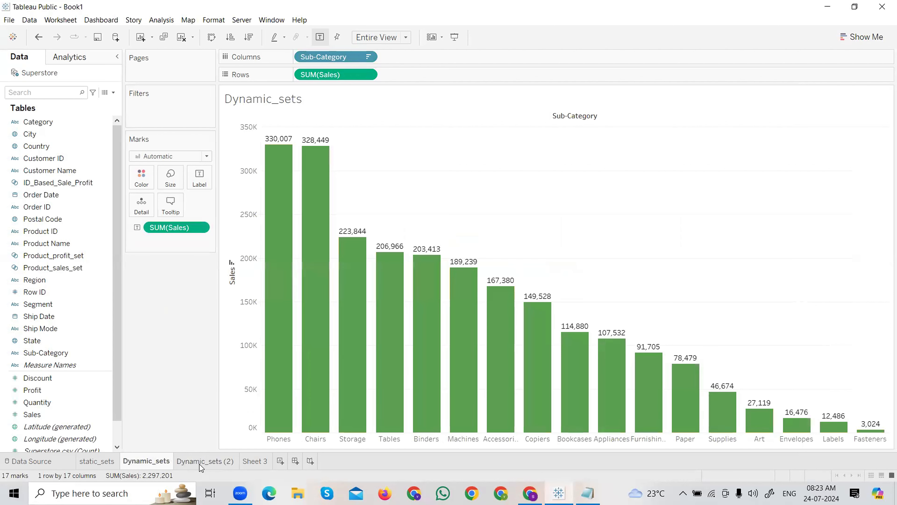
click(199, 464)
- Rename the Sheet 3 worksheet as Combined_set
click(247, 465)
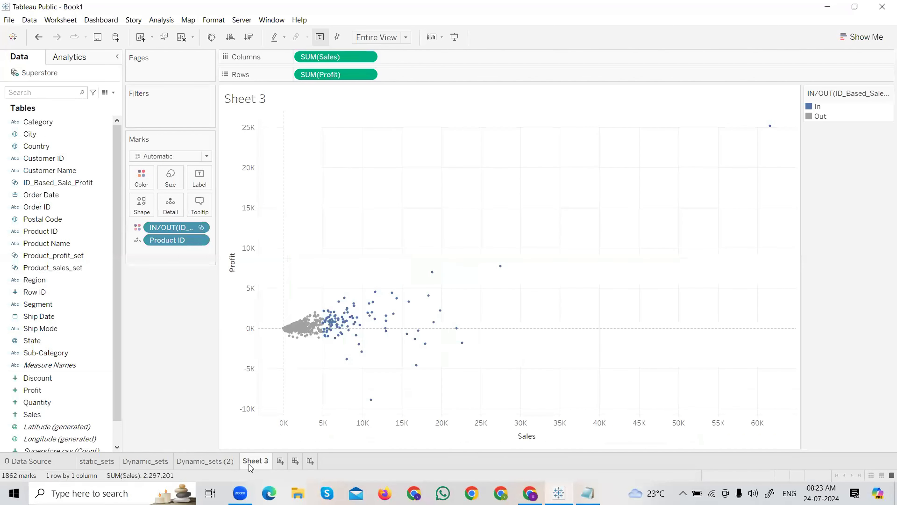
right_click(249, 465)
click(274, 351)
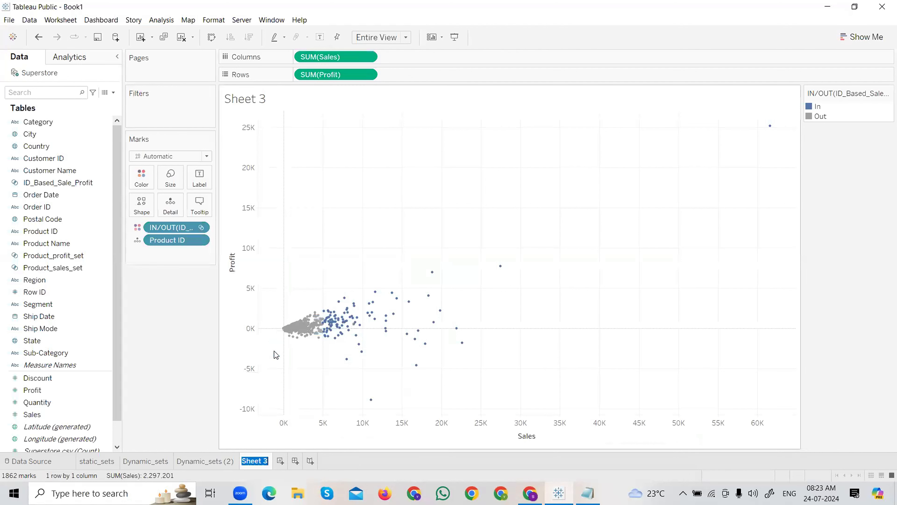
text(Combined_set)
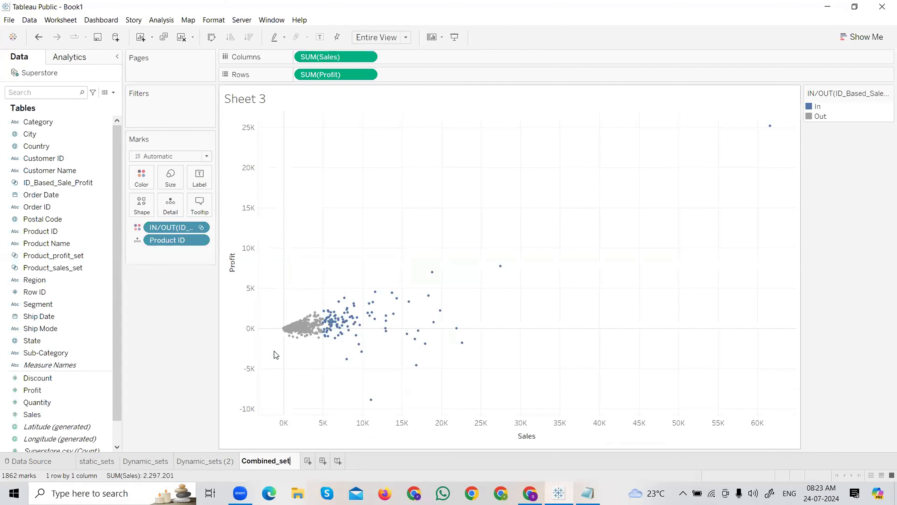
key(Return)
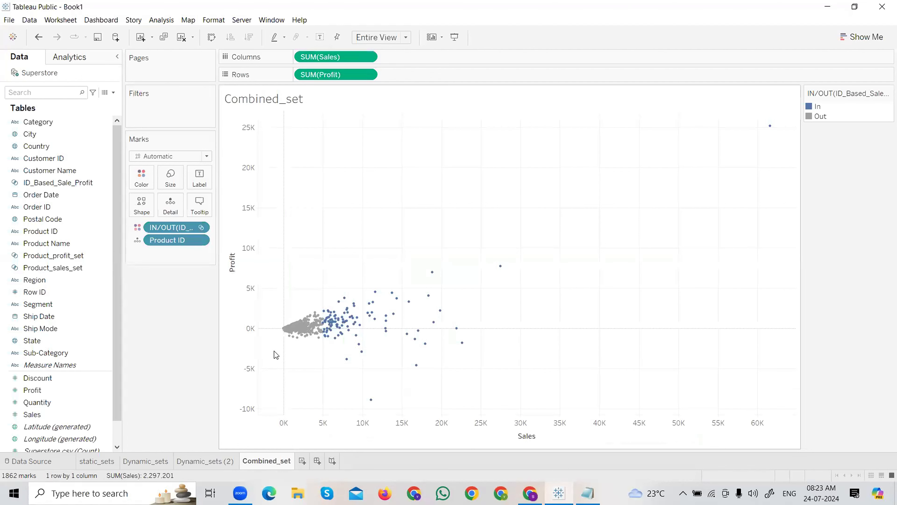
- Switch to Notepad and review the Tableau sets notes, including the full line about binary classification
click(588, 493)
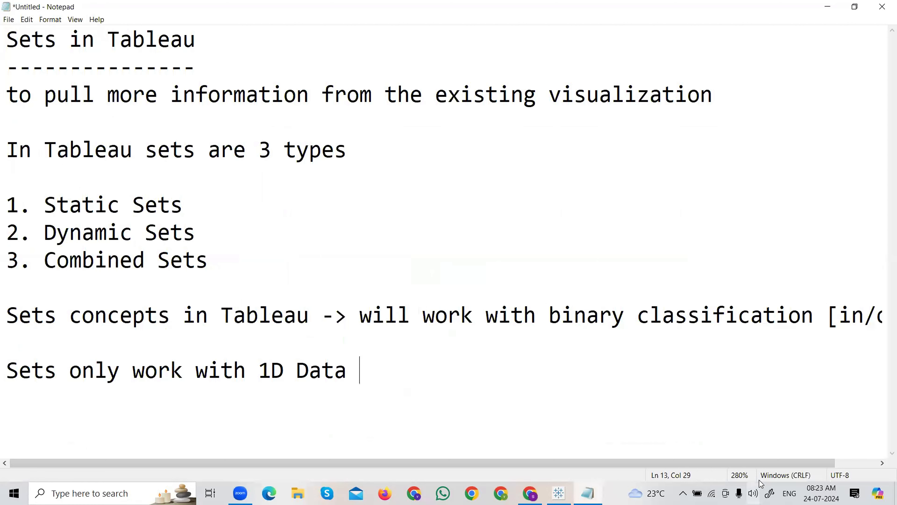
drag(776, 463, 824, 462)
click(796, 312)
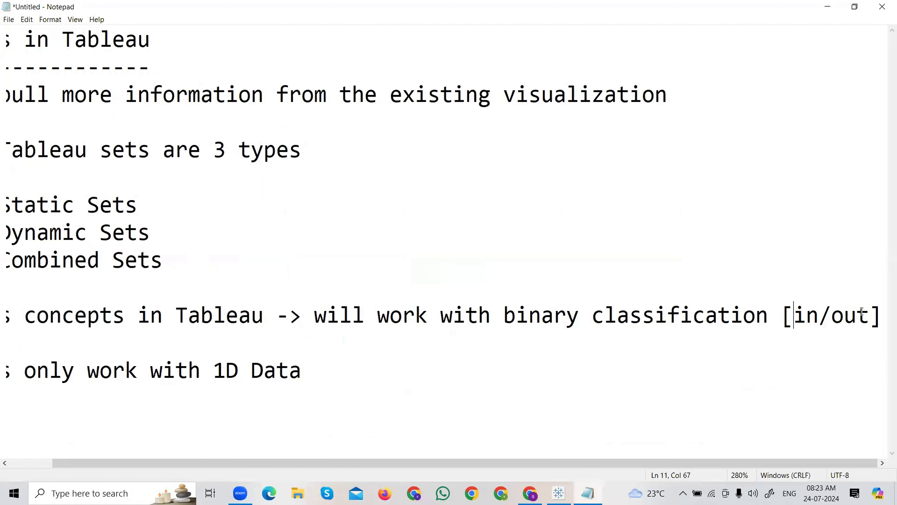
drag(862, 311, 872, 313)
click(883, 318)
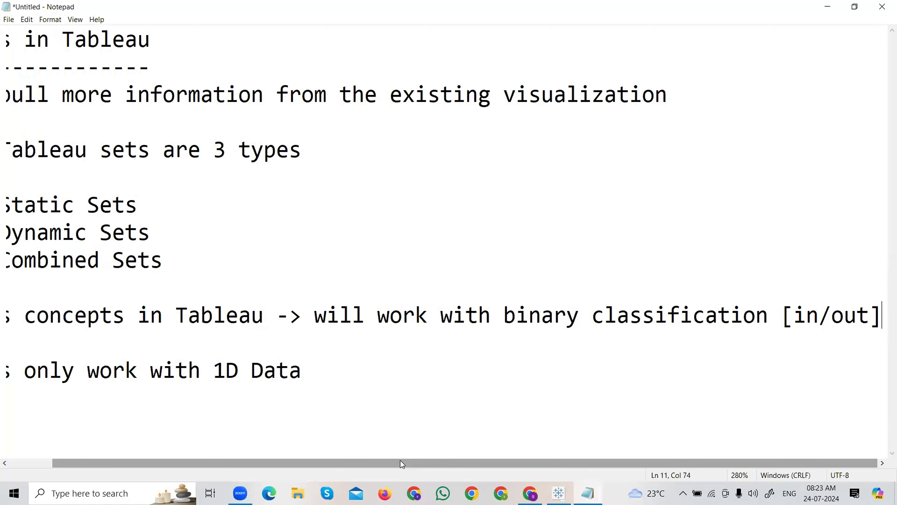
drag(401, 460, 285, 459)
scroll(432, 221, right, 2)
scroll(435, 222, left, 2)
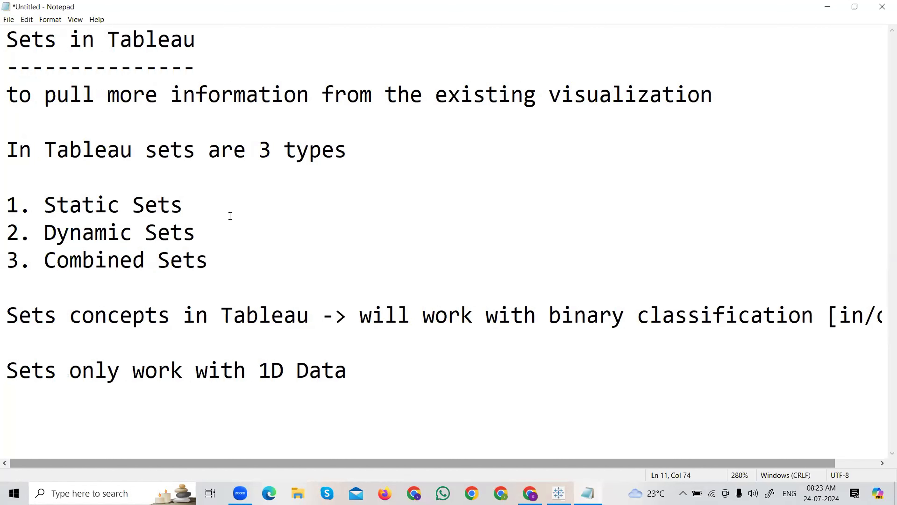
scroll(230, 216, down, 4)
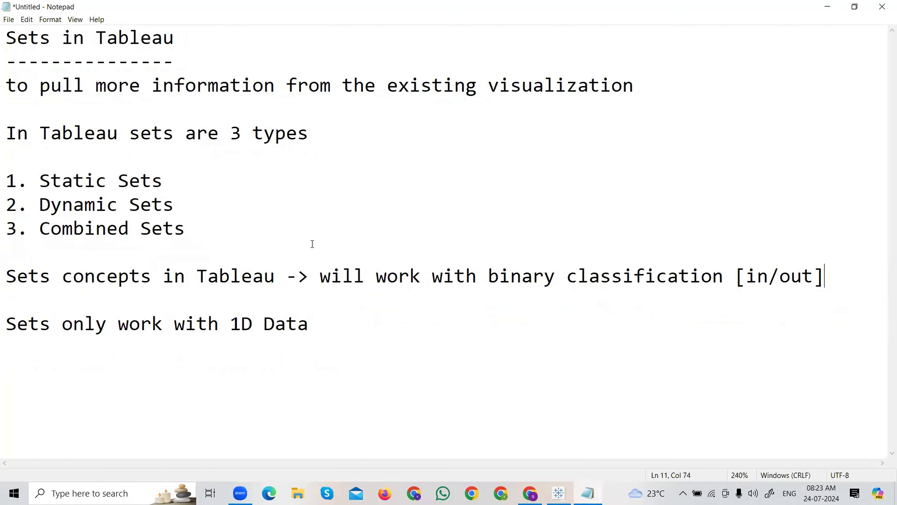
click(340, 330)
key(ctrl+z)
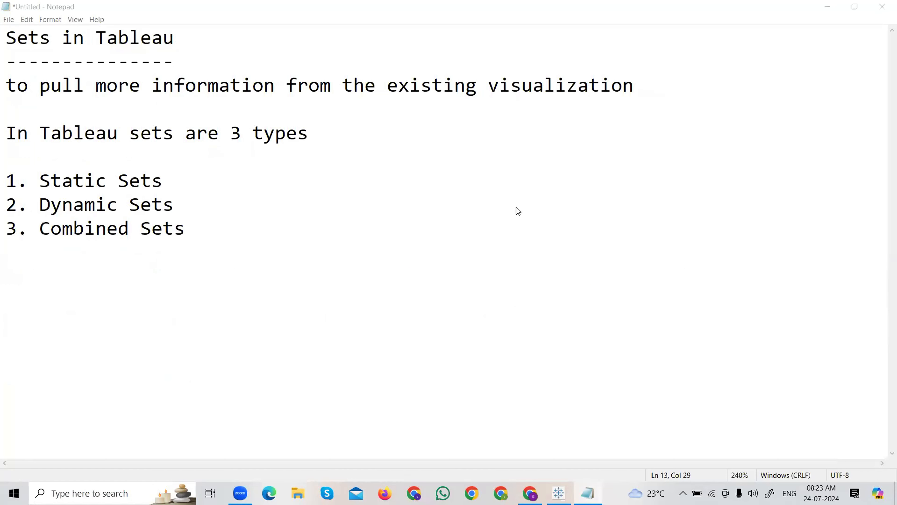
key(ctrl+z)
- Switch to Tableau, sketch x and y axes with an arrow from the ID_Based_Sale_Profit set over the Combined_set chart, and clear them
click(565, 490)
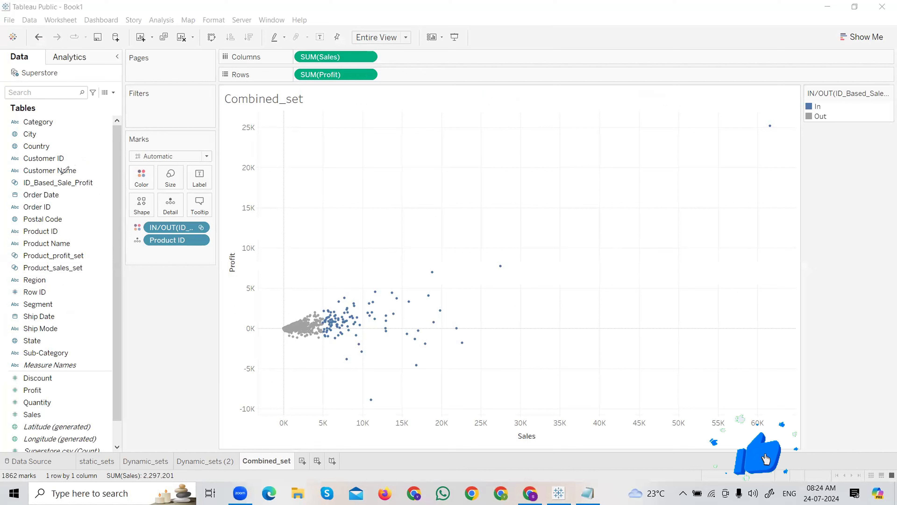
mouse_move(61, 174)
mouse_down()
mouse_move(9, 176)
mouse_move(7, 187)
mouse_move(97, 193)
mouse_move(77, 172)
mouse_move(58, 169)
mouse_move(156, 149)
mouse_up()
mouse_move(268, 113)
mouse_down()
mouse_move(490, 290)
mouse_move(466, 295)
mouse_up()
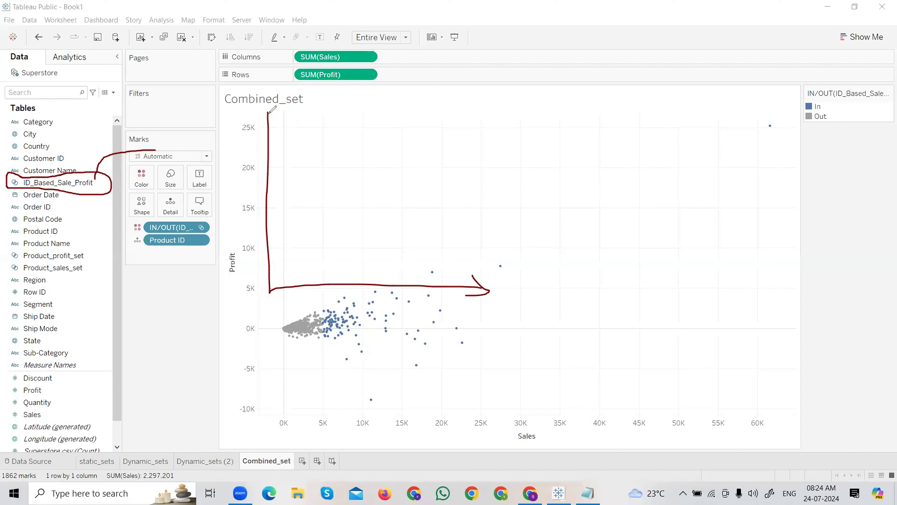
mouse_move(261, 127)
mouse_down()
mouse_move(269, 113)
mouse_move(277, 128)
mouse_up()
drag(491, 305, 509, 310)
mouse_move(235, 109)
mouse_down()
mouse_move(248, 114)
mouse_move(249, 128)
mouse_up()
drag(156, 150, 202, 145)
mouse_move(223, 180)
mouse_down()
mouse_move(261, 183)
mouse_move(256, 191)
mouse_up()
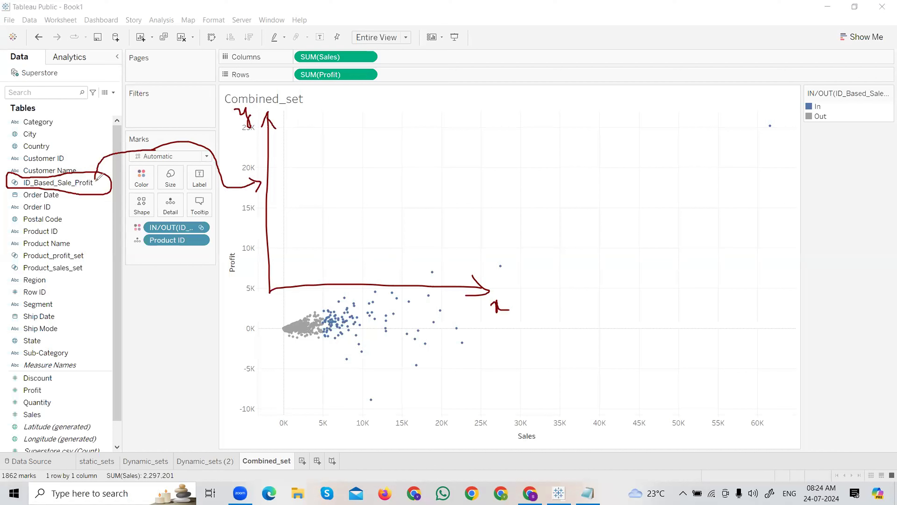
drag(97, 179, 142, 182)
key(Escape)
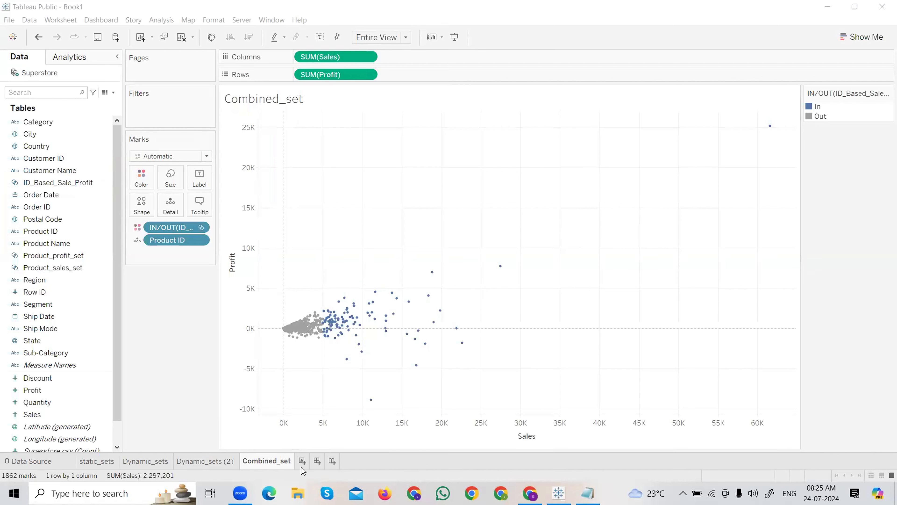
- Mark the x and y axes over the Dynamic_sets bar chart and compare the Dynamic_sets (2) and static_sets worksheets
click(146, 461)
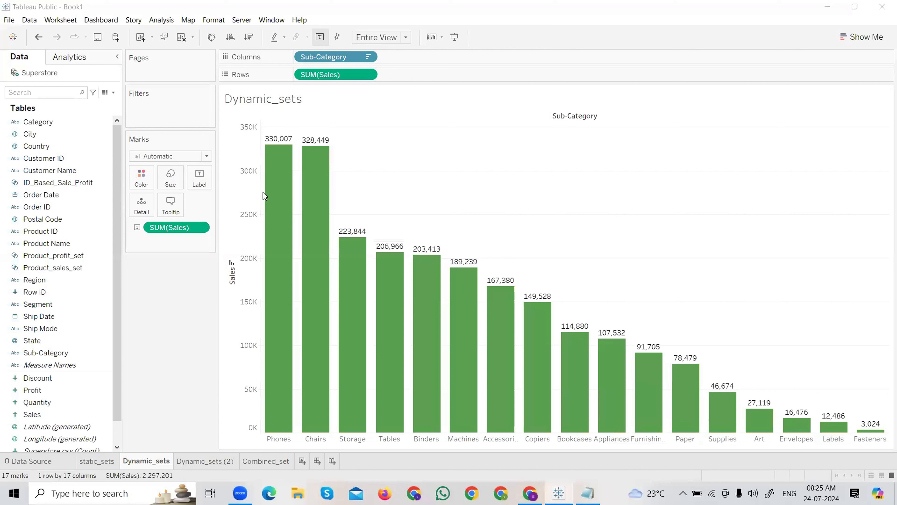
mouse_move(261, 135)
mouse_down()
mouse_move(276, 430)
mouse_move(702, 407)
mouse_move(691, 431)
mouse_move(759, 410)
mouse_up()
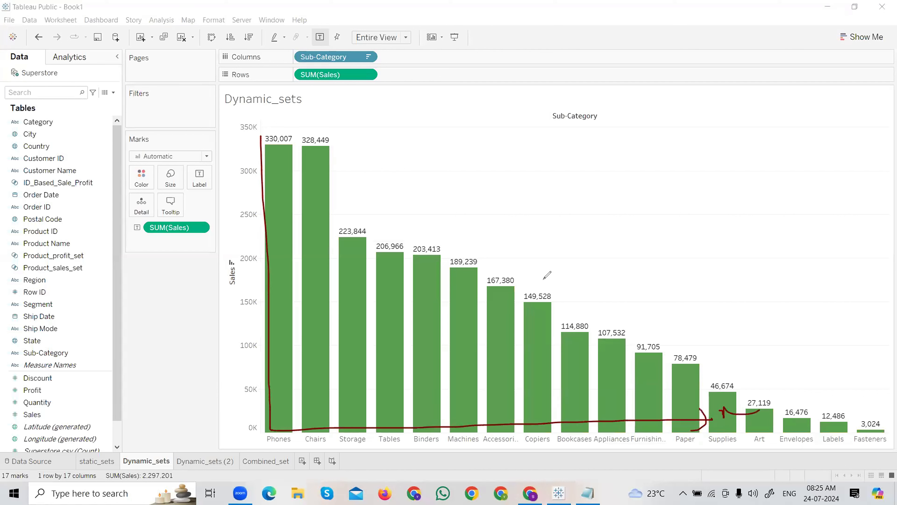
mouse_move(253, 148)
mouse_down()
mouse_move(272, 137)
mouse_move(238, 124)
mouse_move(240, 139)
mouse_up()
click(195, 462)
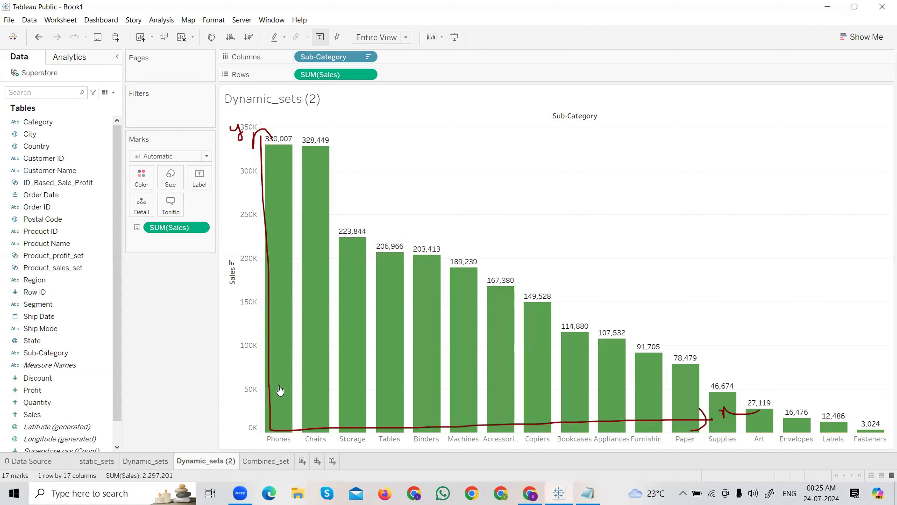
click(126, 466)
click(98, 465)
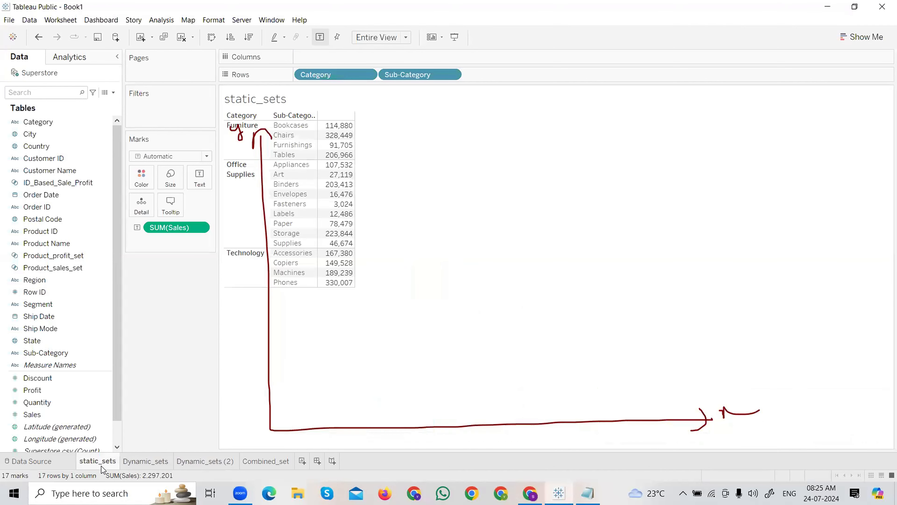
click(148, 465)
click(198, 465)
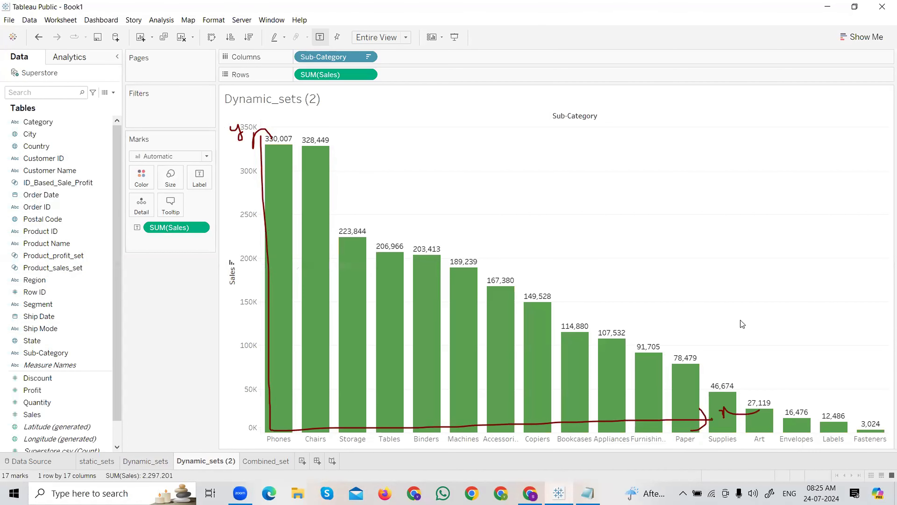
- Circle the lowest and highest sales bars on Dynamic_sets (2), clear the markings and check the Notepad notes
drag(740, 320, 714, 318)
drag(216, 152, 388, 154)
drag(382, 421, 550, 324)
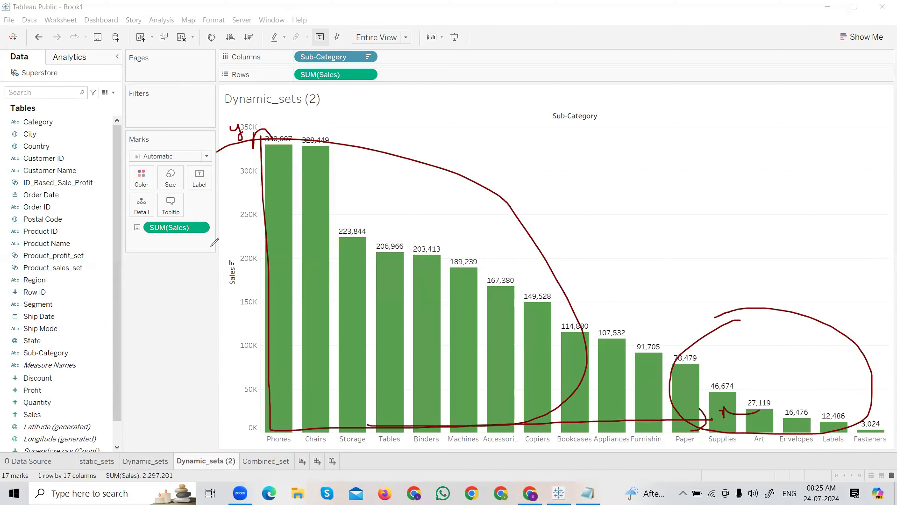
click(497, 365)
click(588, 493)
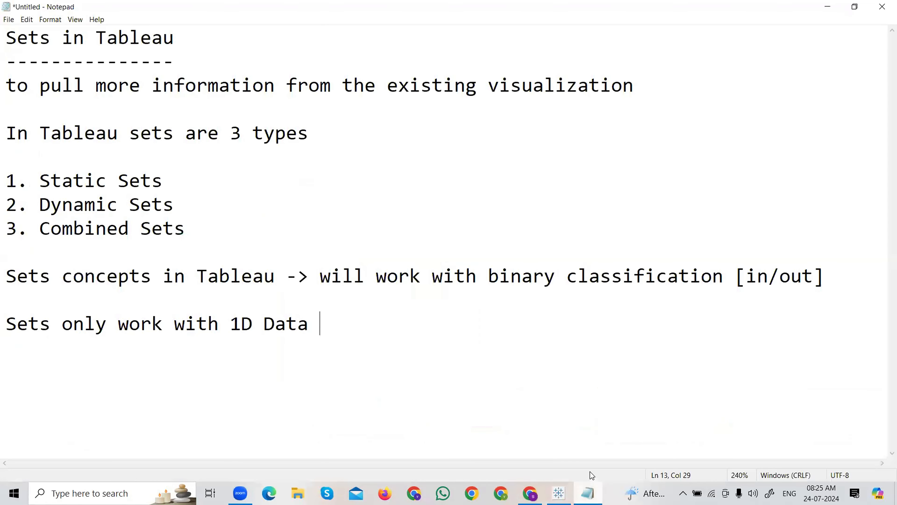
click(559, 493)
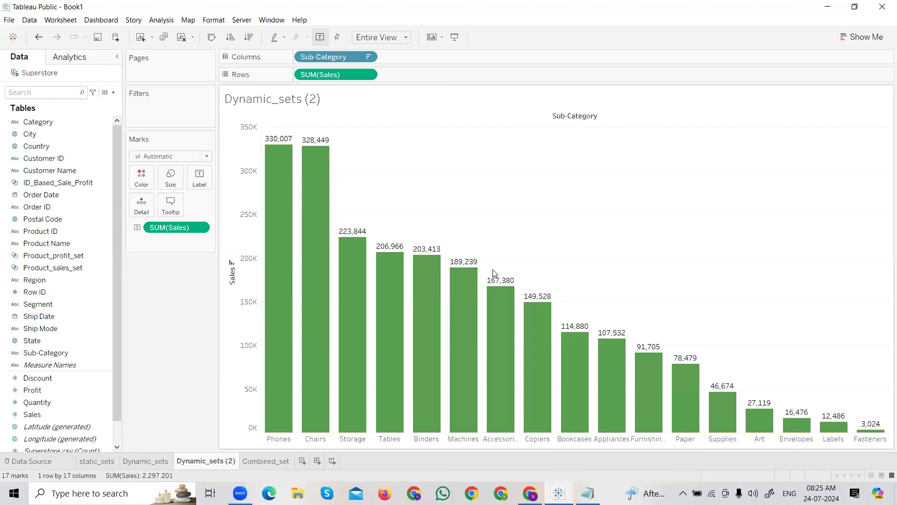
- Annotate the Combined_set scatter plot with P and S axes, an arrow from Product ID and an outline around the points
click(248, 462)
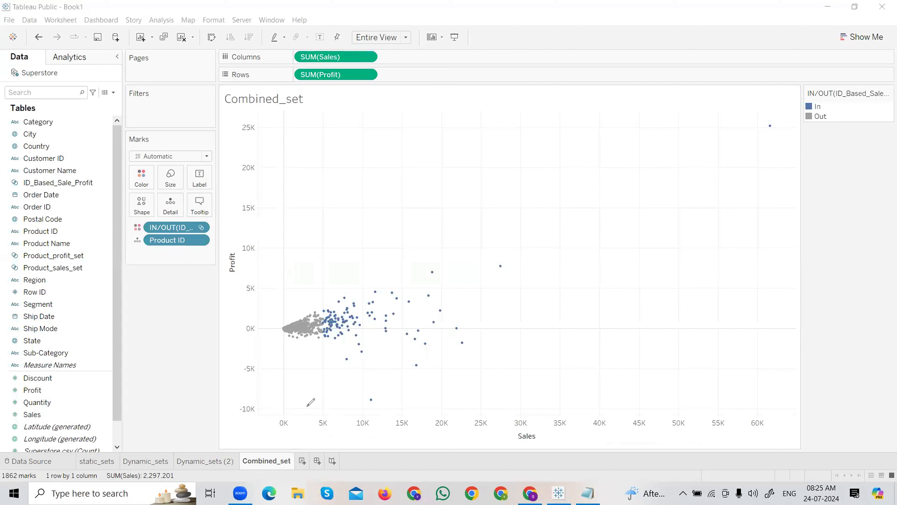
mouse_move(307, 407)
mouse_down()
mouse_move(752, 404)
mouse_move(742, 413)
mouse_move(749, 414)
mouse_up()
mouse_move(324, 402)
mouse_down()
mouse_move(287, 403)
mouse_move(289, 94)
mouse_move(311, 113)
mouse_up()
mouse_move(257, 102)
mouse_down()
mouse_move(261, 124)
mouse_move(262, 106)
mouse_up()
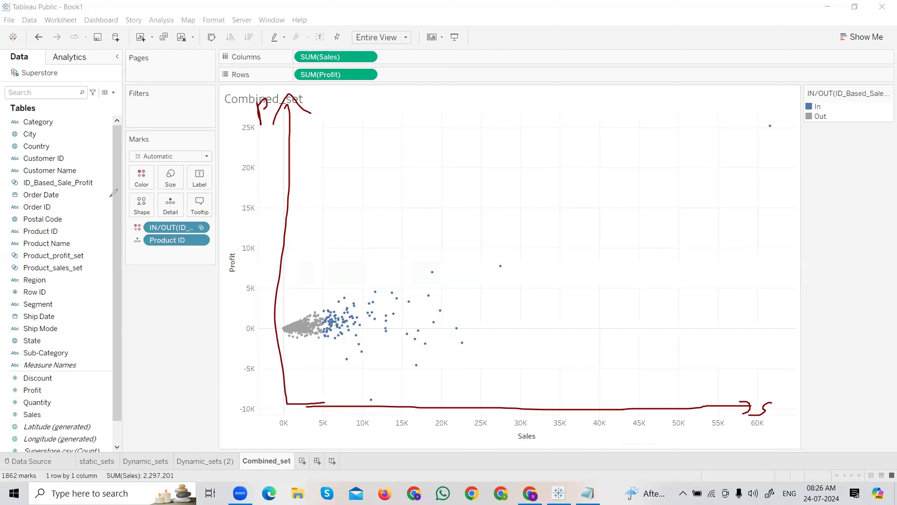
drag(58, 229, 146, 212)
mouse_move(319, 213)
mouse_down()
mouse_move(354, 247)
mouse_move(374, 231)
mouse_up()
drag(770, 105, 567, 197)
mouse_move(340, 261)
mouse_down()
mouse_move(714, 328)
mouse_move(820, 92)
mouse_move(719, 126)
mouse_up()
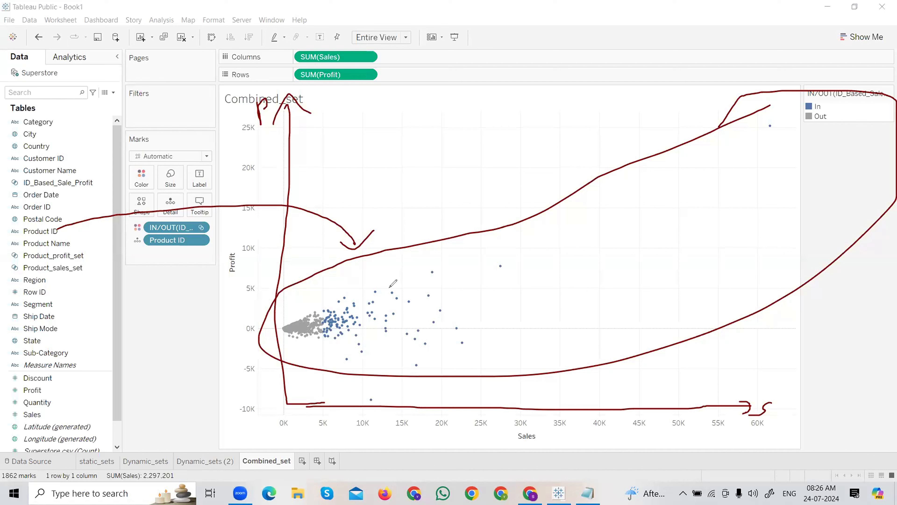
- Mark how Product_profit_set and Product_sales_set combine into ID_Based_Sale_Profit with an arrow to the chart, and clear all annotations
mouse_move(72, 244)
mouse_down()
mouse_move(52, 258)
mouse_move(100, 258)
mouse_move(56, 270)
mouse_move(96, 278)
mouse_move(87, 255)
mouse_move(94, 271)
mouse_move(133, 268)
mouse_move(143, 258)
mouse_move(142, 199)
mouse_move(103, 175)
mouse_move(20, 170)
mouse_move(32, 191)
mouse_move(97, 171)
mouse_move(91, 176)
mouse_up()
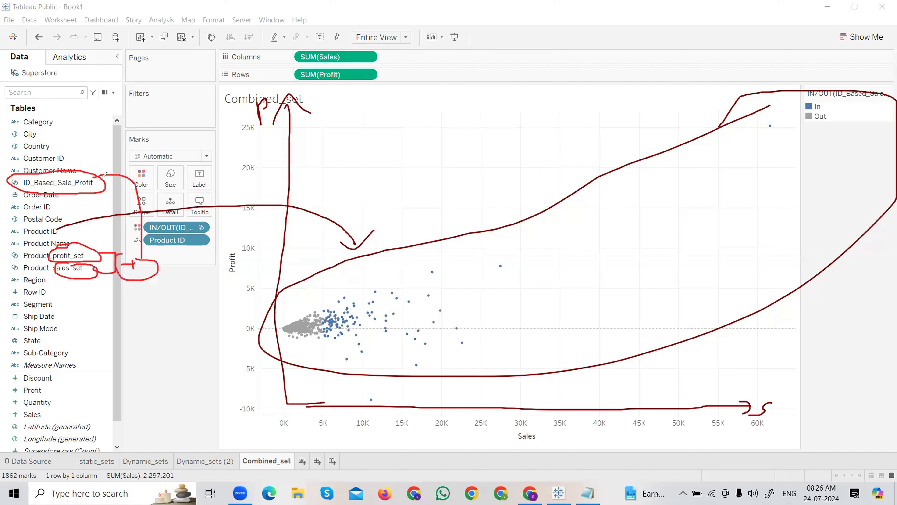
mouse_move(102, 175)
mouse_down()
mouse_move(253, 119)
mouse_move(313, 189)
mouse_move(317, 169)
mouse_up()
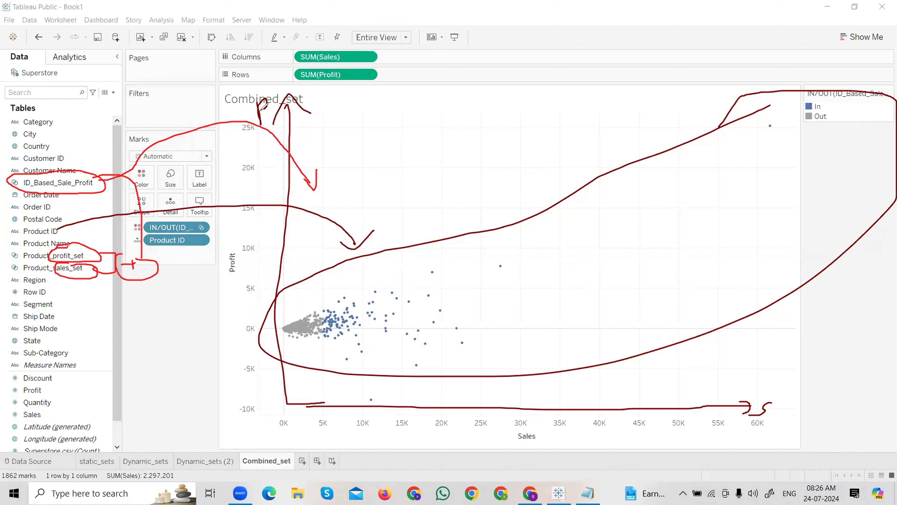
click(747, 303)
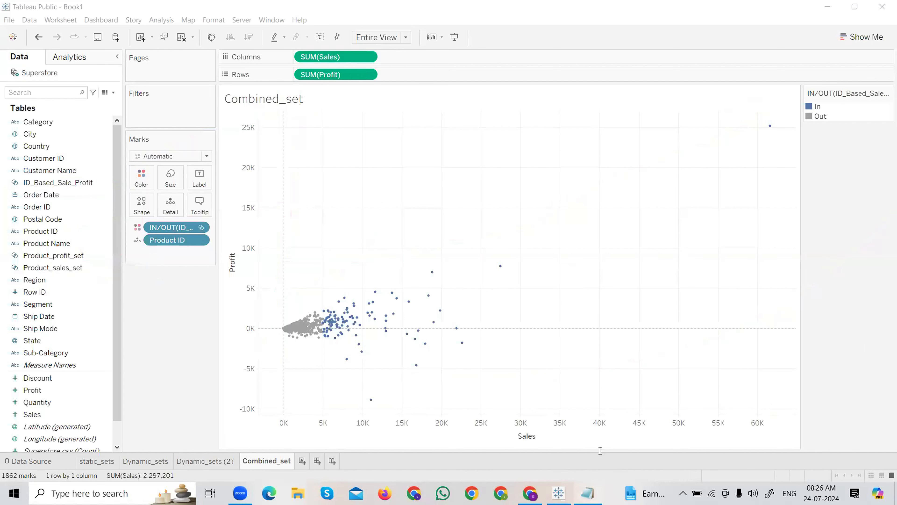
- Switch to Notepad and add a "Filter" heading underlined with dashes, below the line "Sets only work with 1D Data"
click(587, 493)
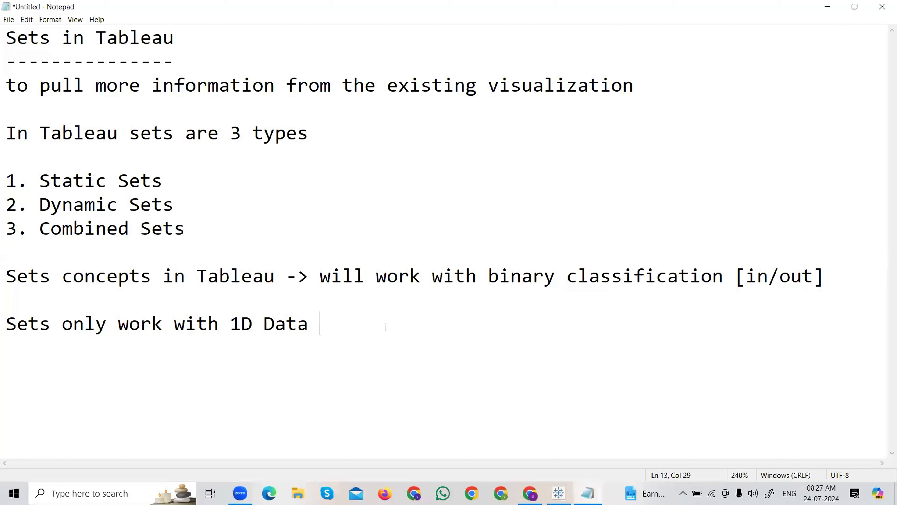
key(Return)
key(Return)
key(Return)
text(Filter)
key(Return)
text(------)
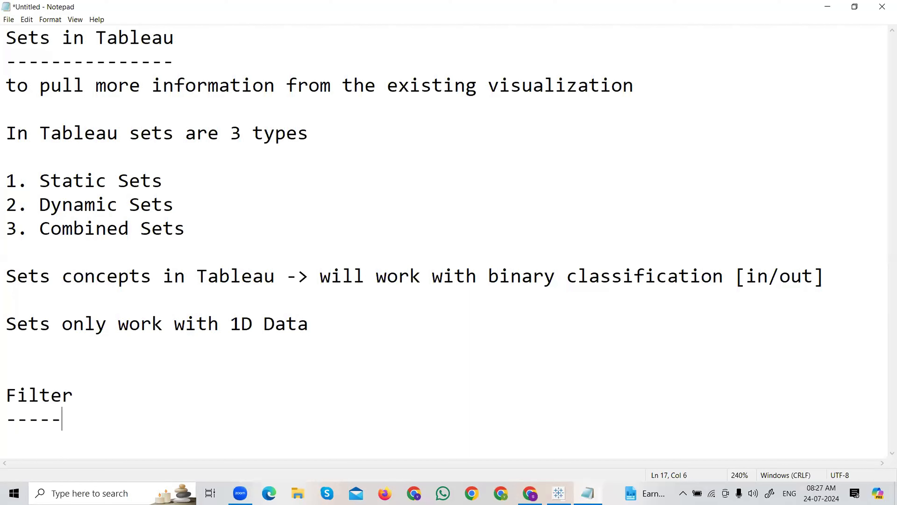
- Leave a blank line below the underlined Filter heading in the notes
key(Return)
key(Return)
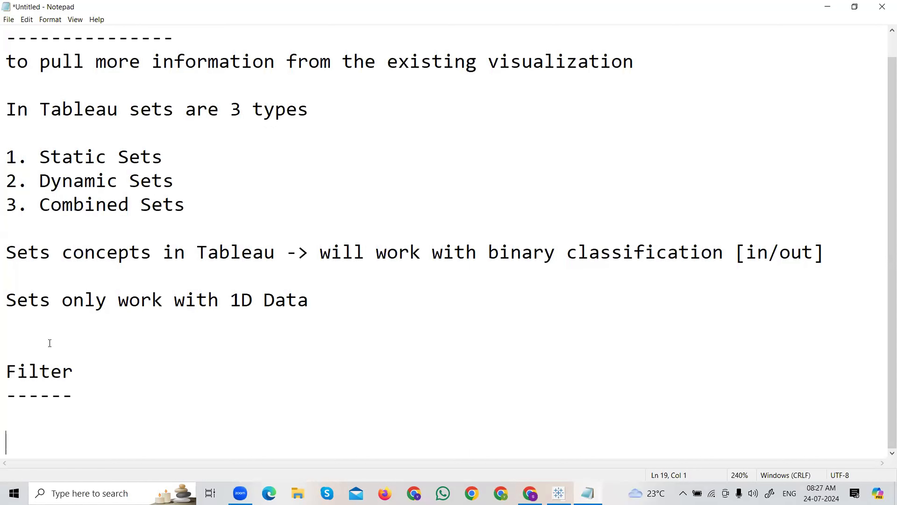
double_click(50, 371)
click(149, 376)
- Switch to Tableau and add a new worksheet named Filter after Combined_set
click(559, 493)
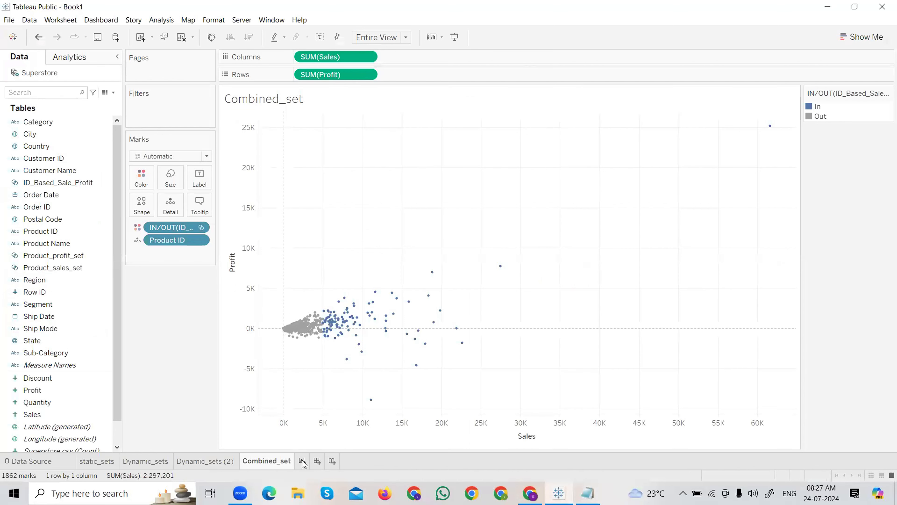
click(302, 461)
right_click(309, 464)
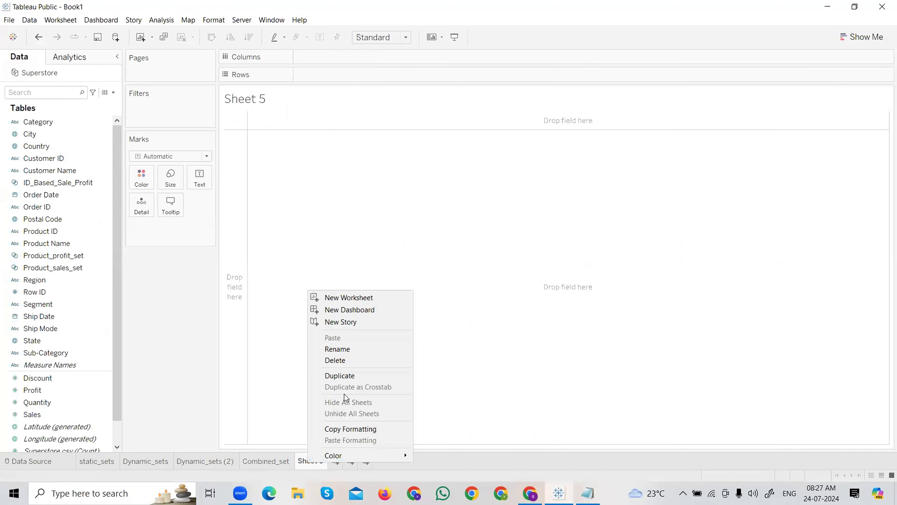
click(345, 352)
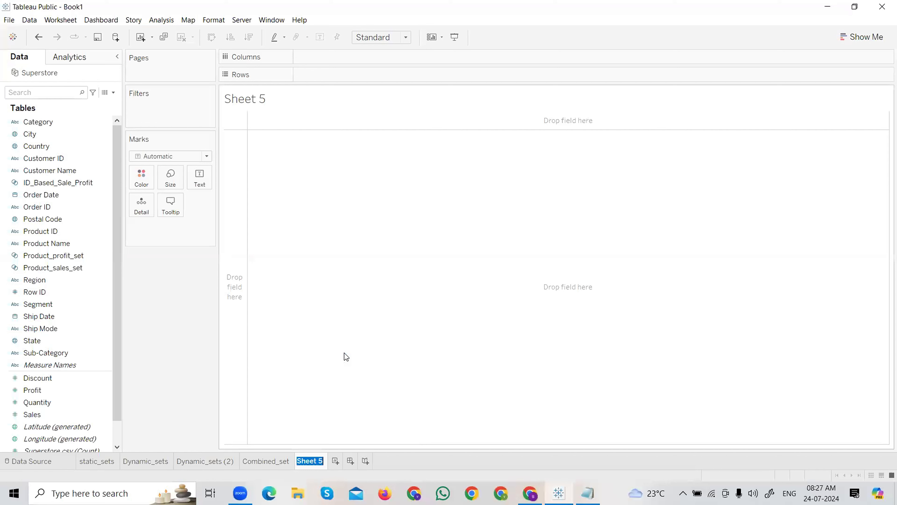
text(Filter)
key(Return)
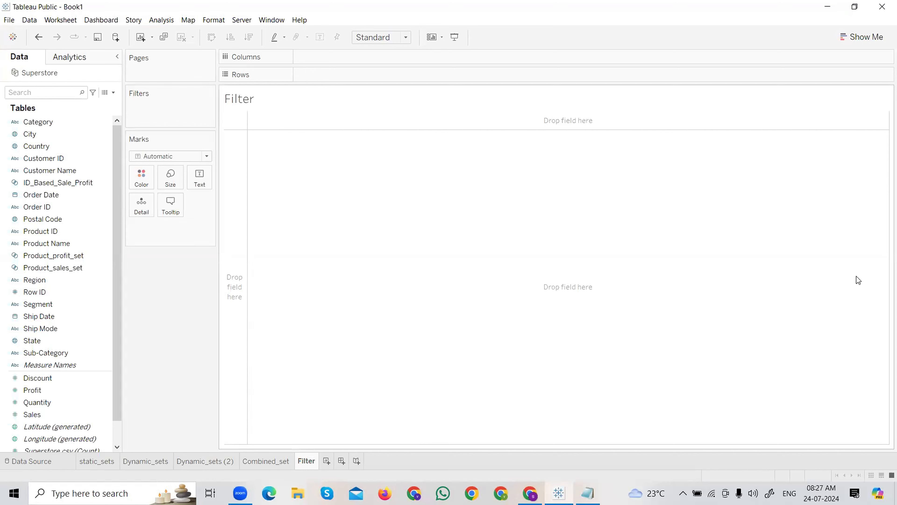
- Outline the empty Filters shelf with a red rectangle
key(ctrl+2)
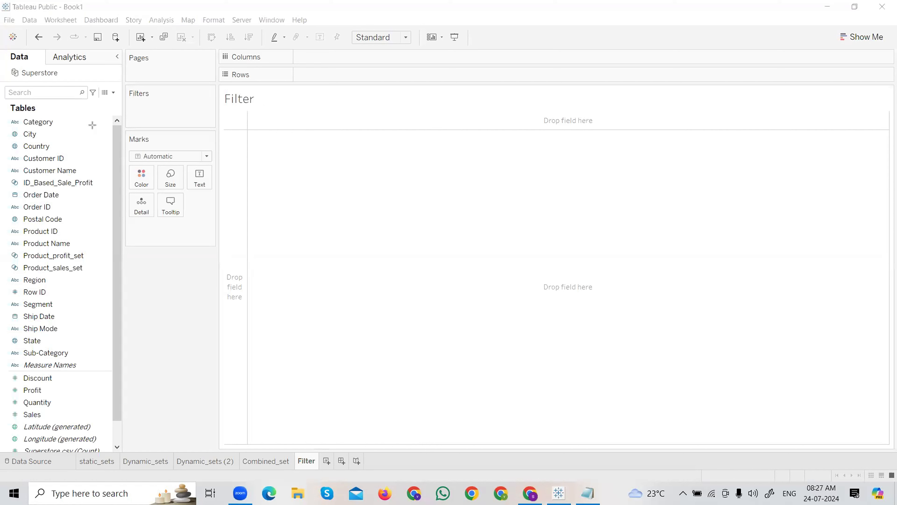
mouse_move(126, 84)
mouse_down()
mouse_move(136, 136)
mouse_move(217, 126)
mouse_up()
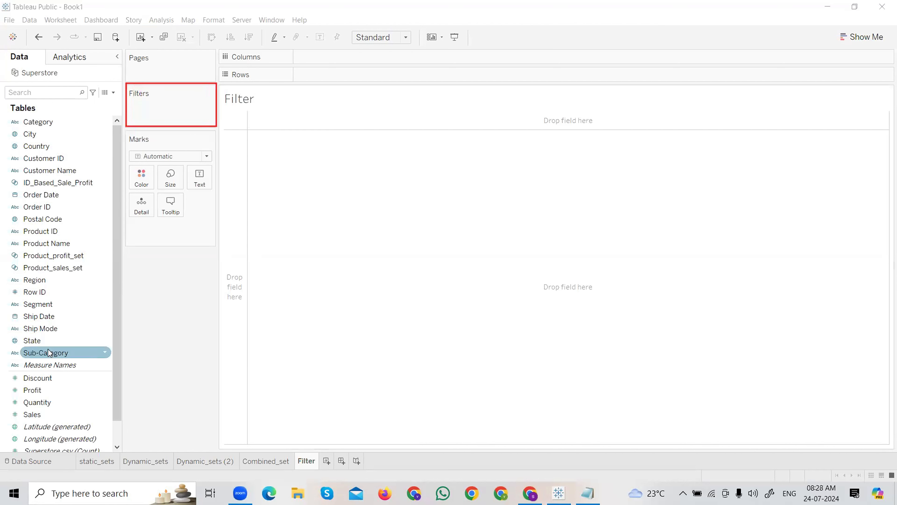
- Plot the sum of Sales by Sub-Category as bars, sorted in descending order and fitted to Entire View
drag(53, 353, 330, 59)
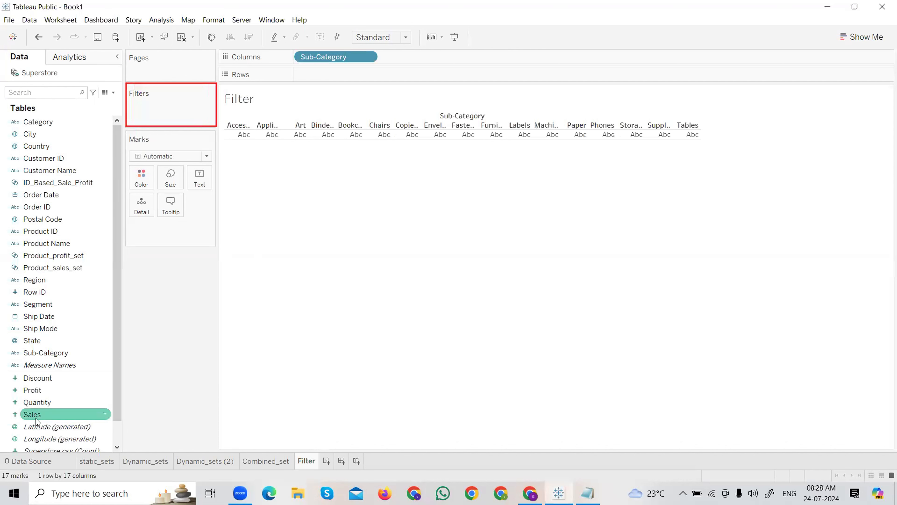
drag(36, 415, 330, 76)
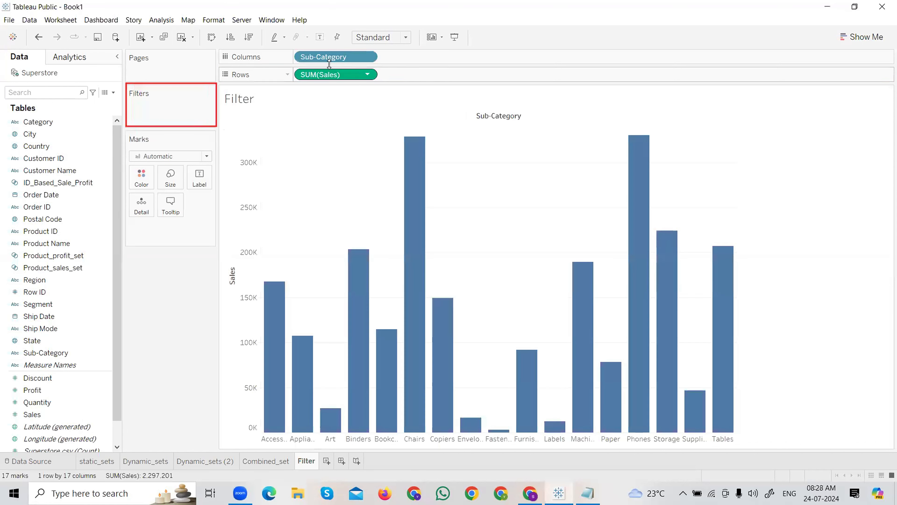
click(249, 36)
click(403, 38)
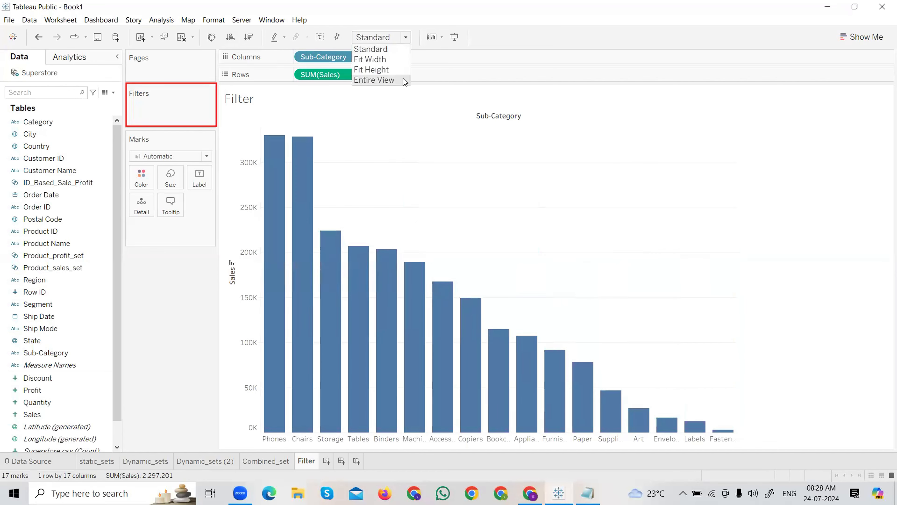
click(392, 82)
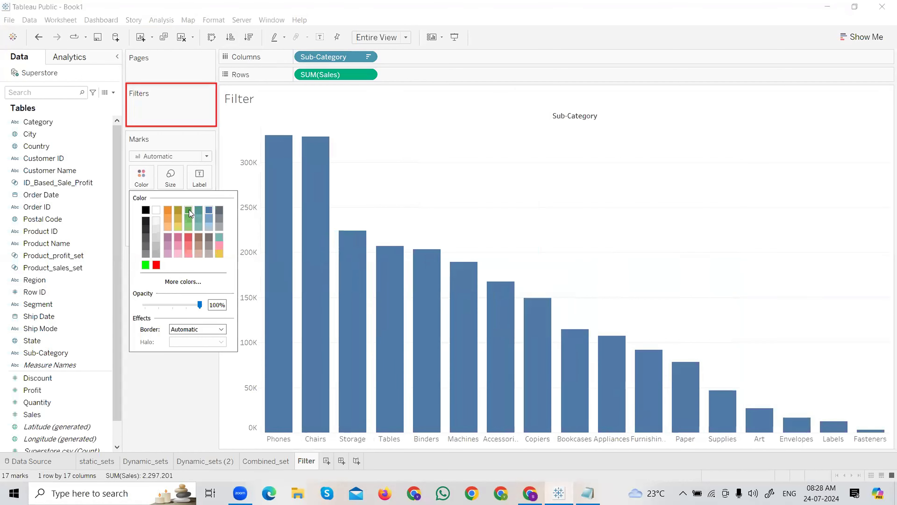
- Color the bars green, clear the red outline and label each bar with its Sales value
click(189, 210)
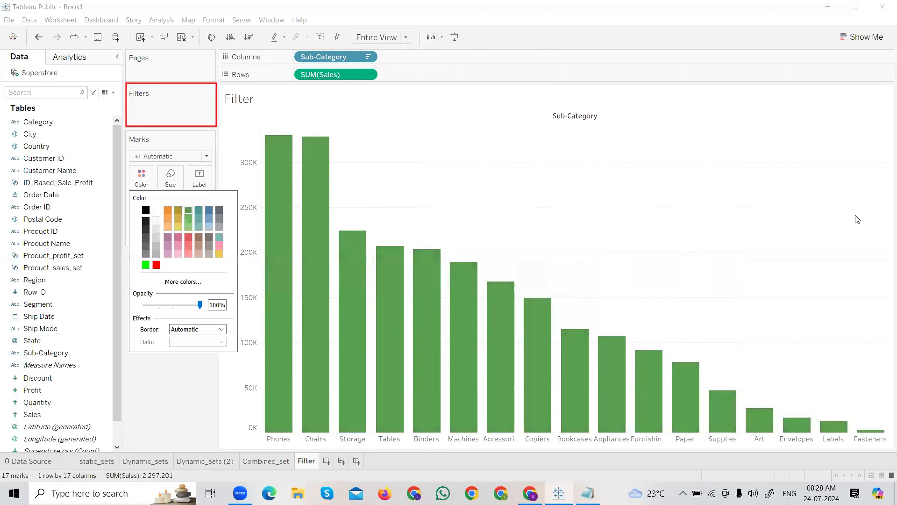
click(855, 215)
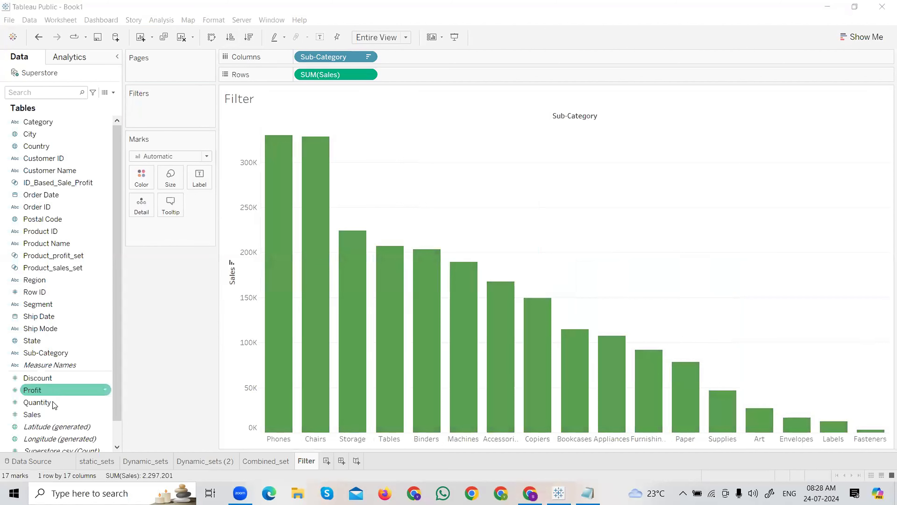
drag(49, 414, 219, 241)
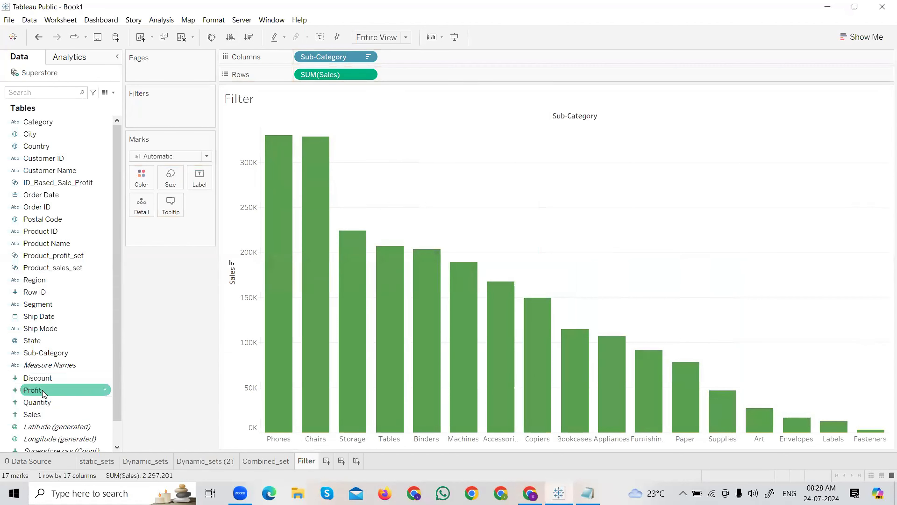
drag(43, 416, 201, 182)
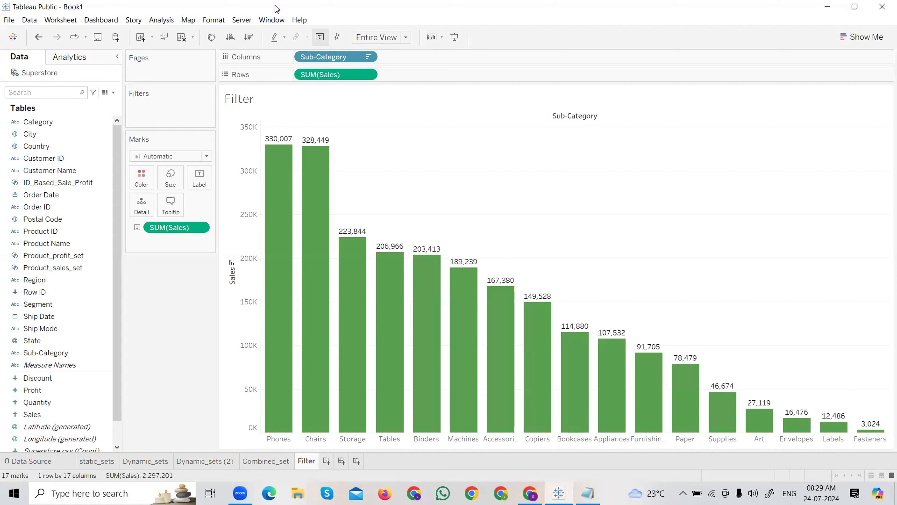
- Keep only the Phones, Chairs and Storage bars in the chart, and undo the filter
click(287, 198)
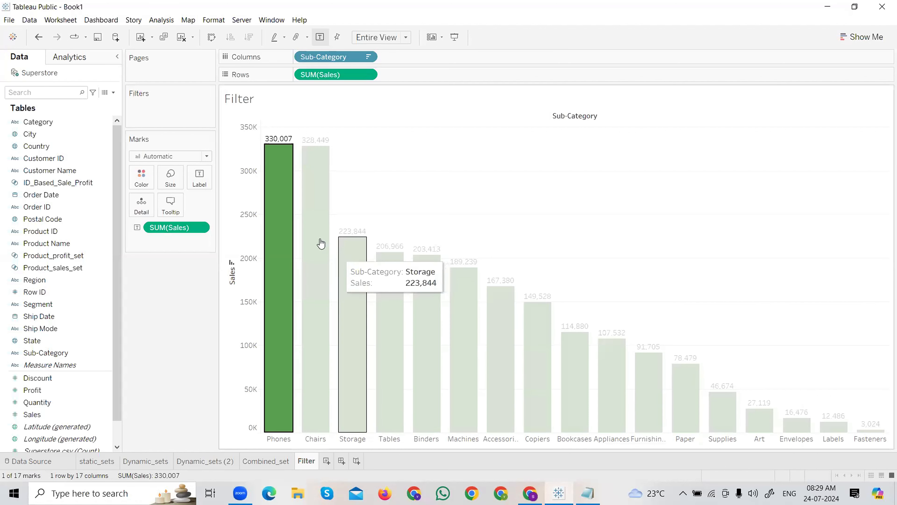
ctrl+click(320, 243)
ctrl+click(354, 311)
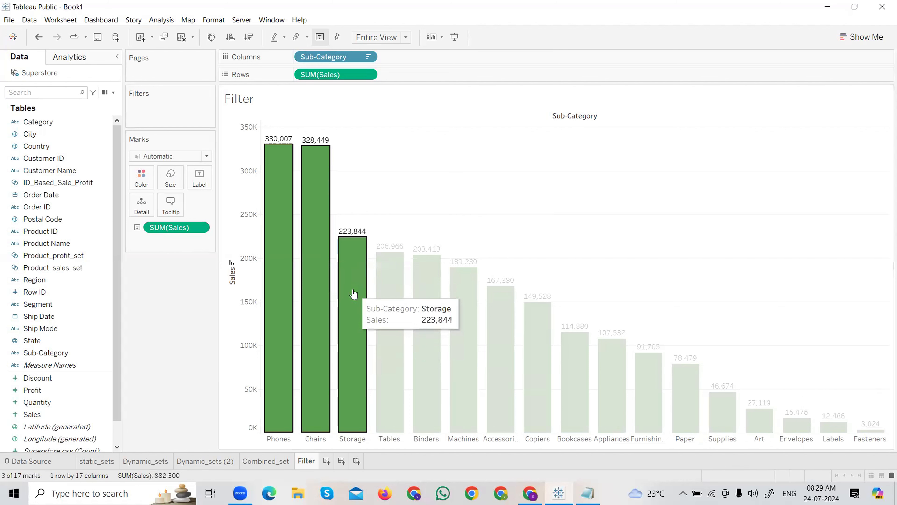
click(384, 282)
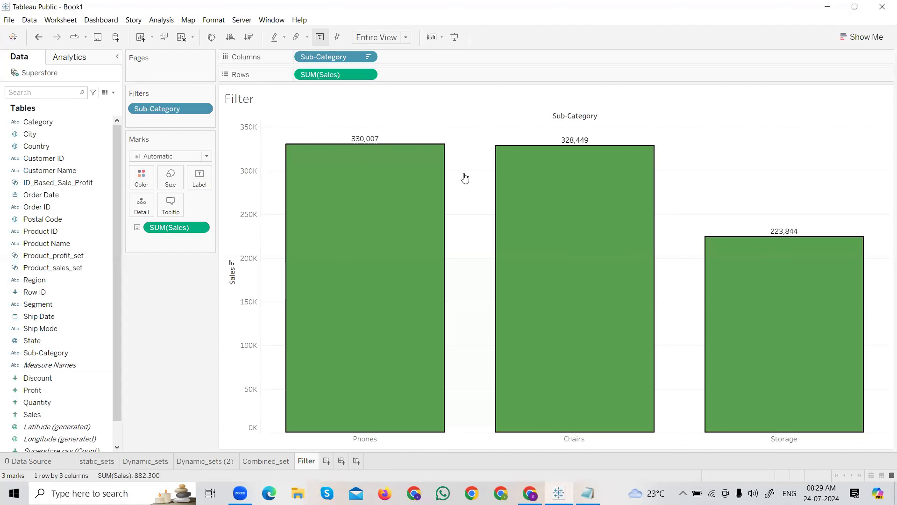
key(ctrl+z)
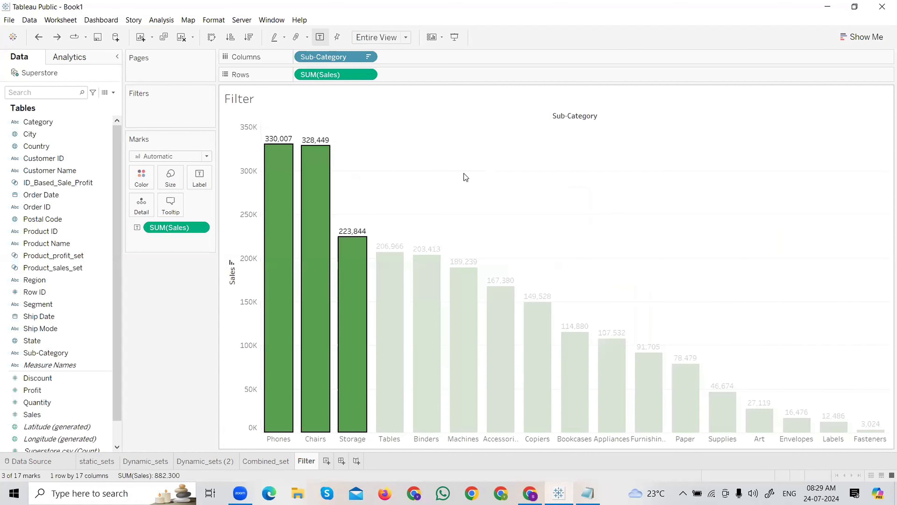
- Add Tables and Binders to the selection, keep only those five bars, and undo the filtering
ctrl+click(382, 303)
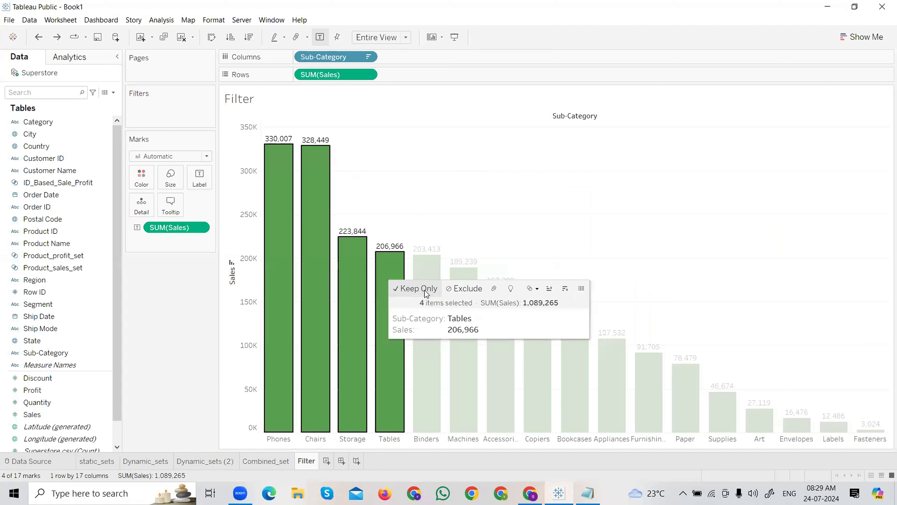
ctrl+click(428, 276)
click(451, 257)
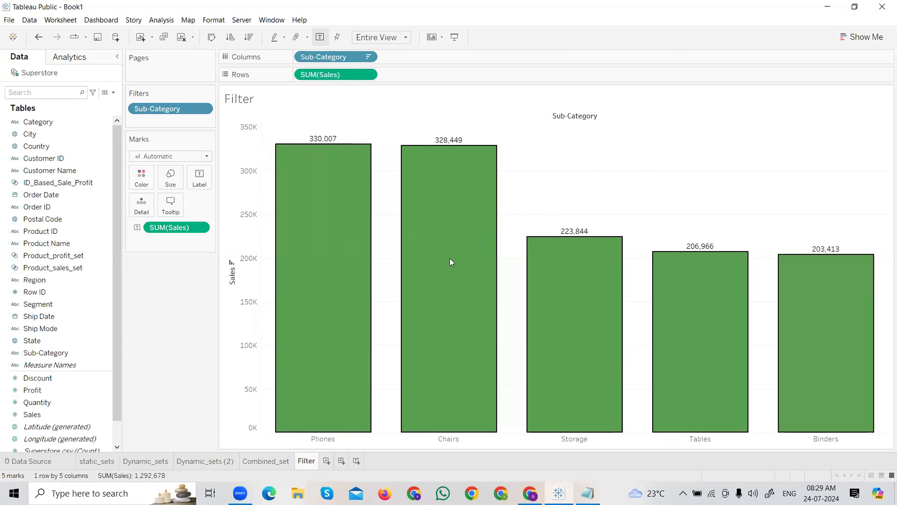
key(ctrl+z)
key(ctrl+z)
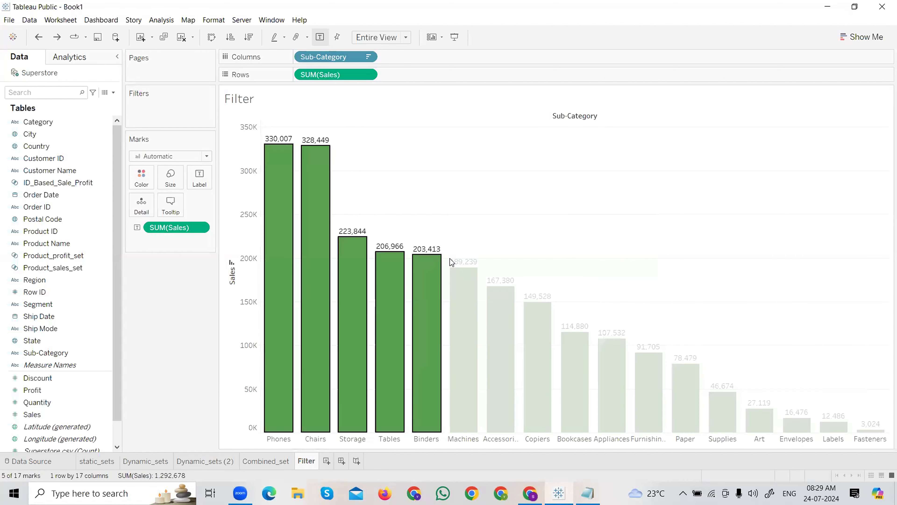
click(471, 221)
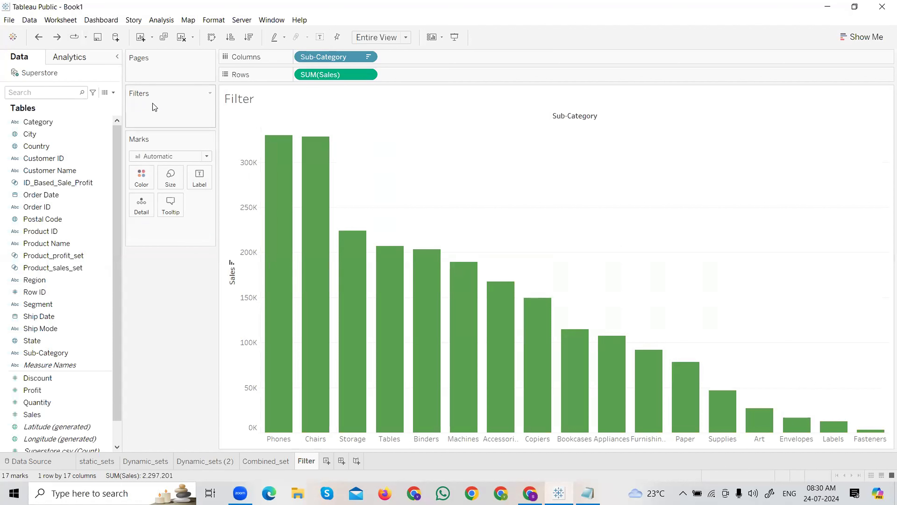
- Label the bars with Sales again and point out the Sub-Category field as the one for the Filters shelf
drag(32, 414, 197, 178)
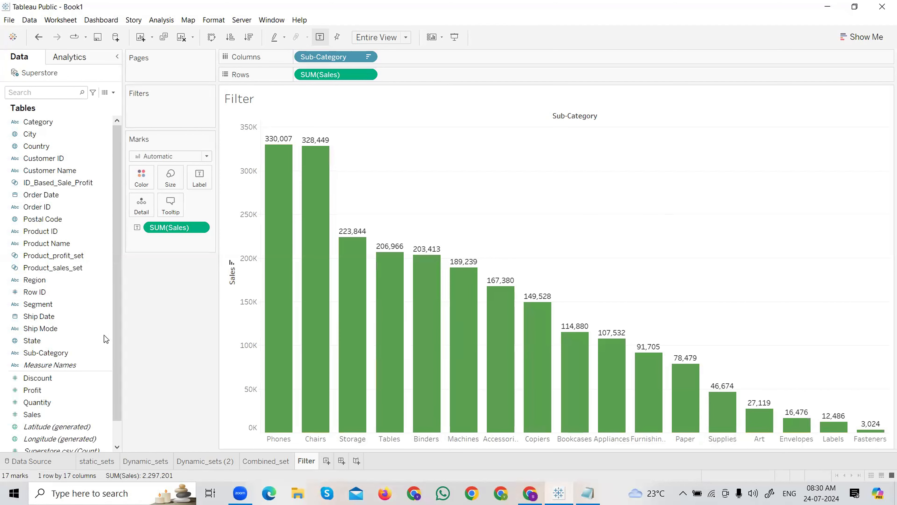
click(56, 352)
drag(121, 285, 182, 118)
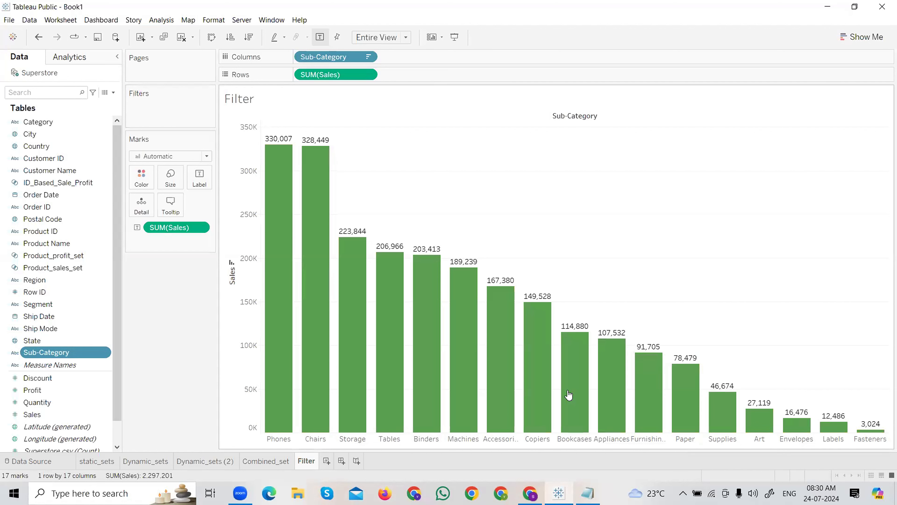
- Start a Sub-Category filter limited to the top 10 by sum of Sales and return to its general summary
drag(42, 352, 167, 108)
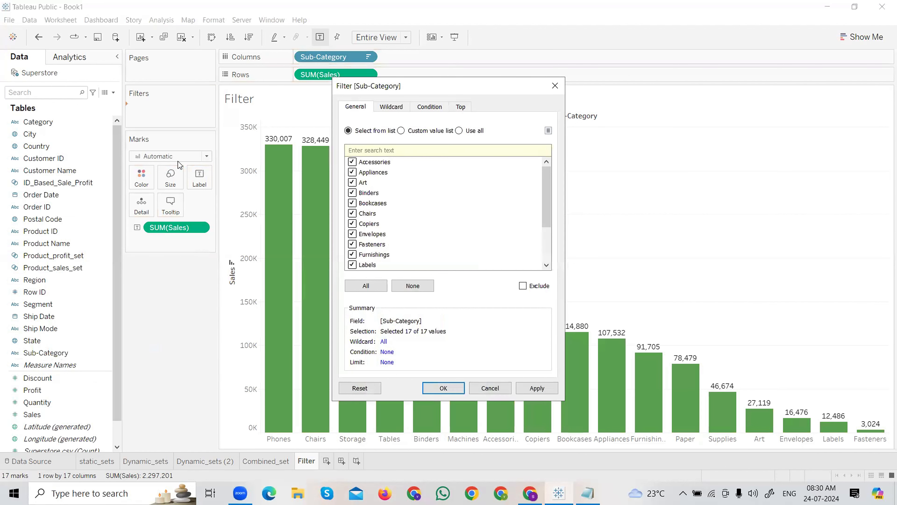
click(460, 107)
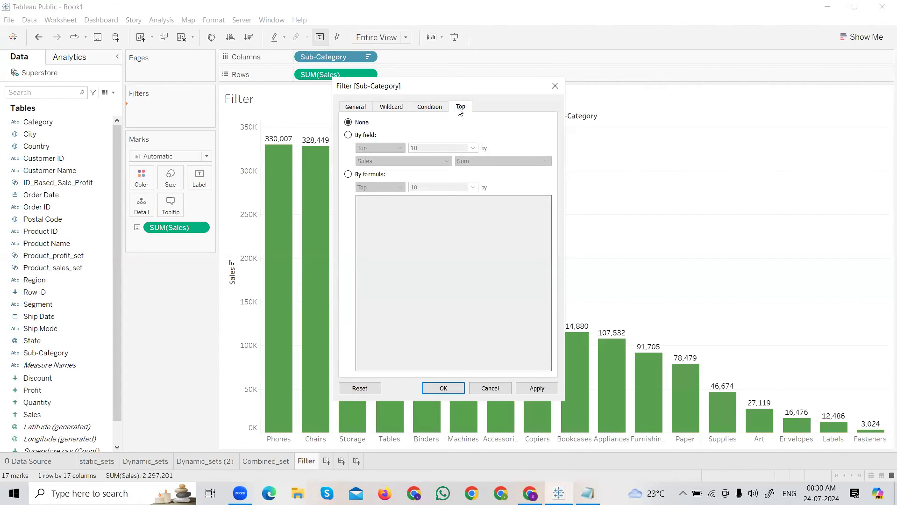
click(361, 136)
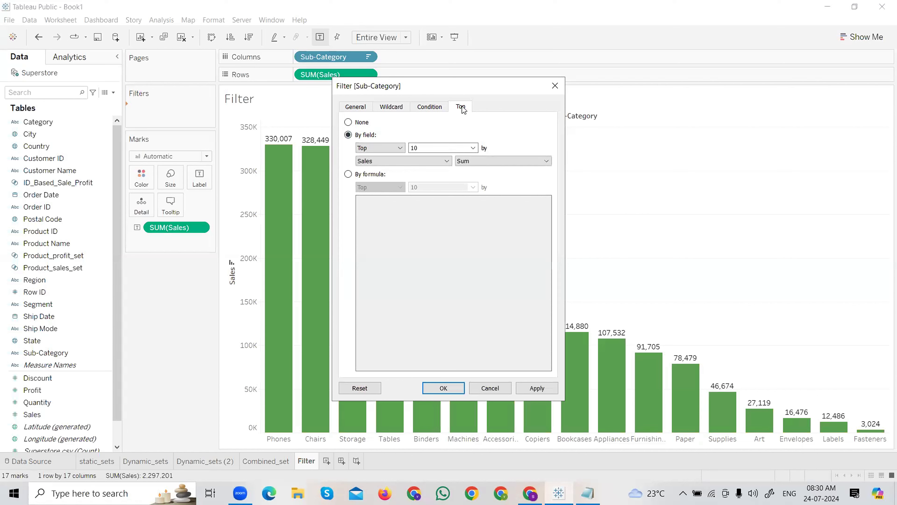
click(356, 107)
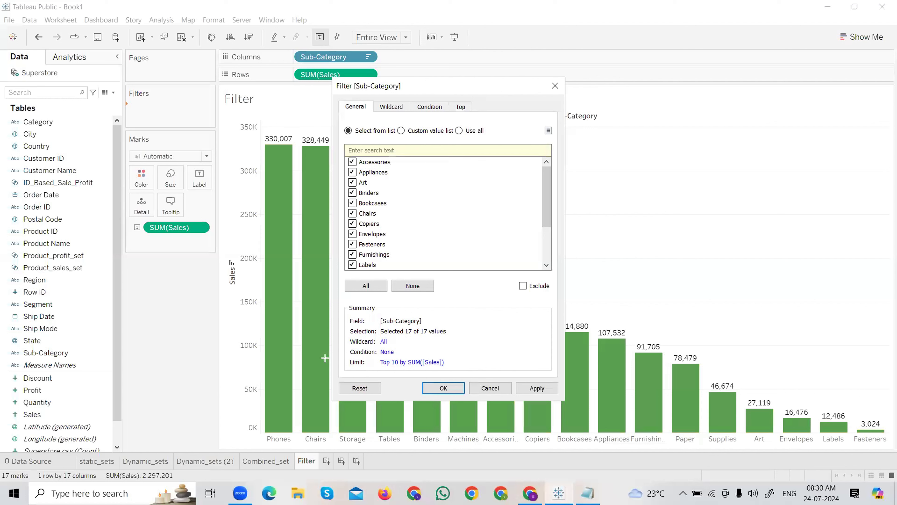
- Outline the filter's summary and its Wildcard, Condition and Top options in red, and close the filter without applying it
drag(338, 313, 475, 372)
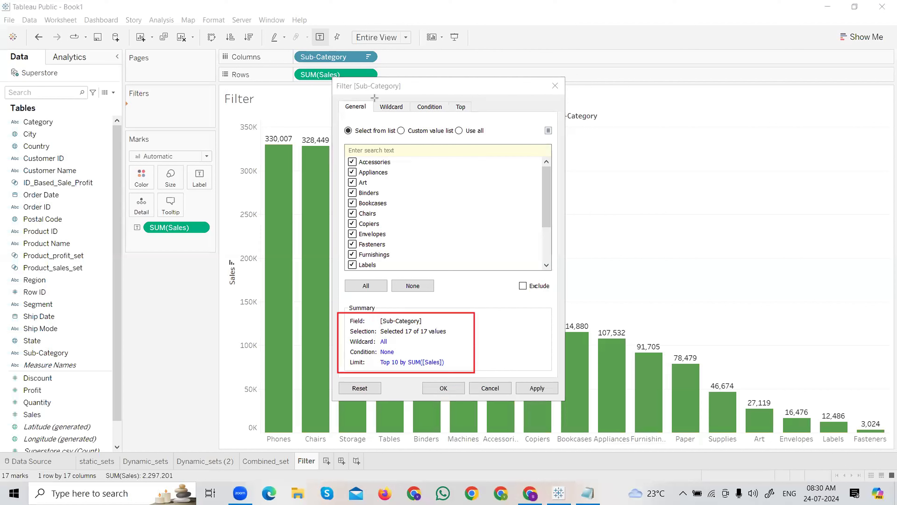
drag(374, 97, 492, 114)
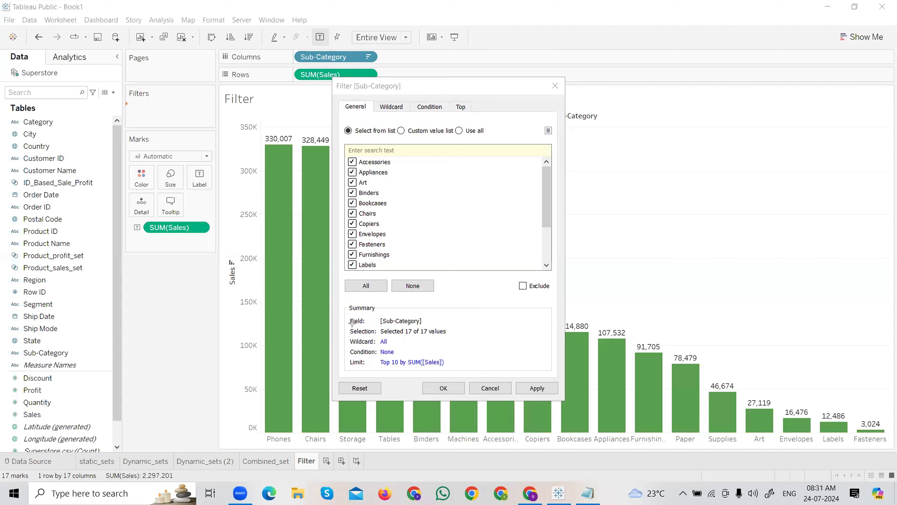
mouse_move(347, 333)
mouse_down()
mouse_move(417, 366)
mouse_move(469, 373)
mouse_up()
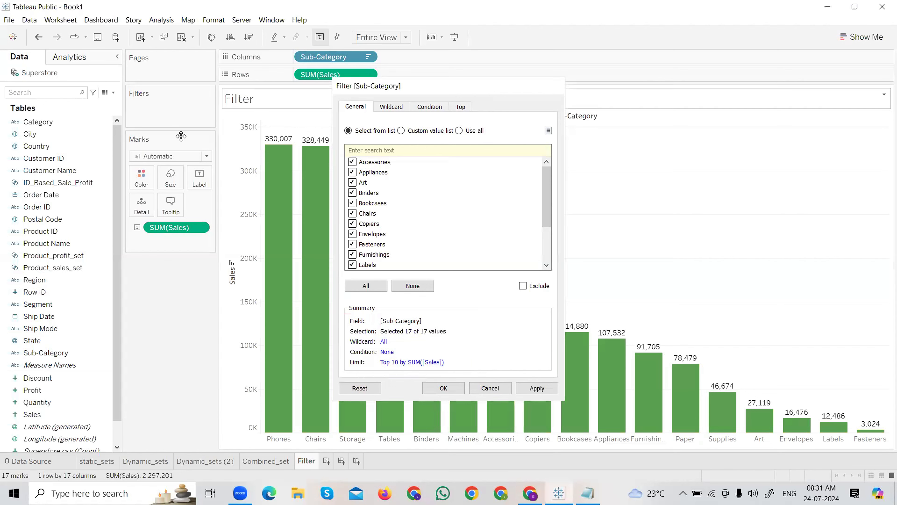
click(555, 86)
- Filter the view by Sub-Category, limiting it to the top 10 by sum of Sales
drag(33, 355, 169, 104)
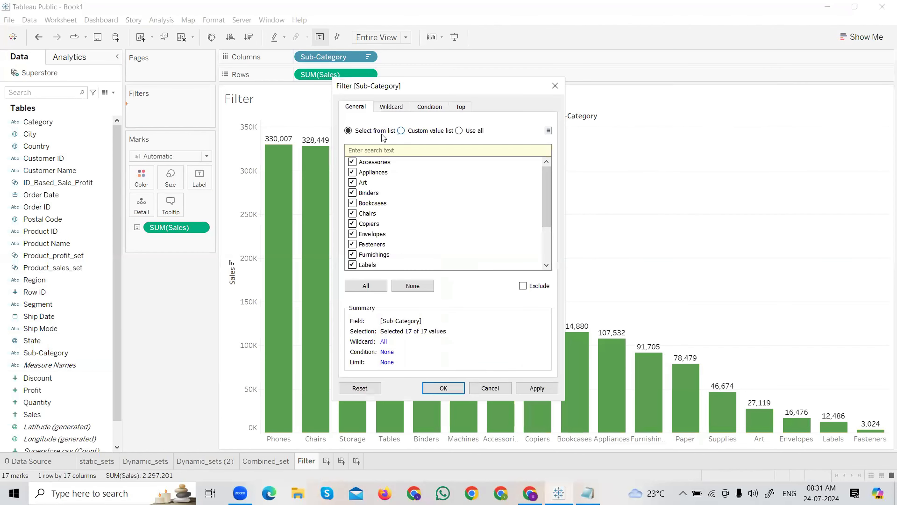
click(460, 107)
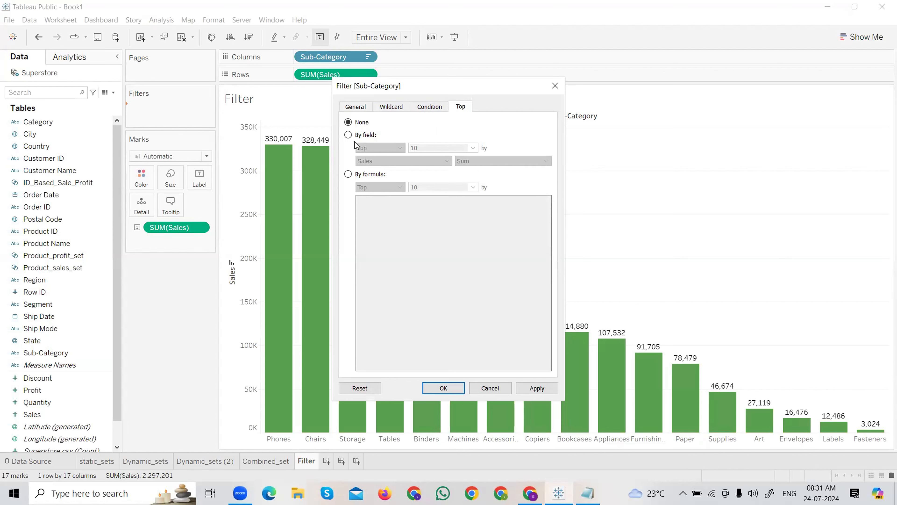
click(349, 135)
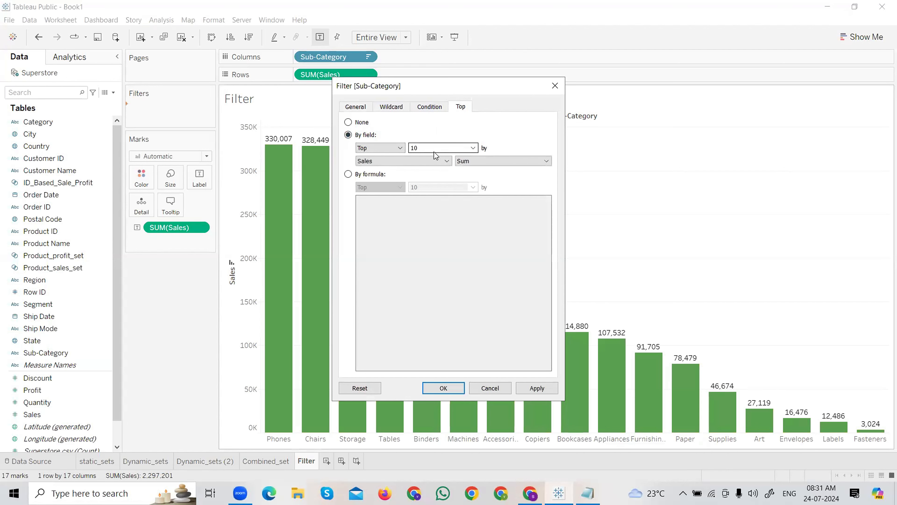
click(532, 389)
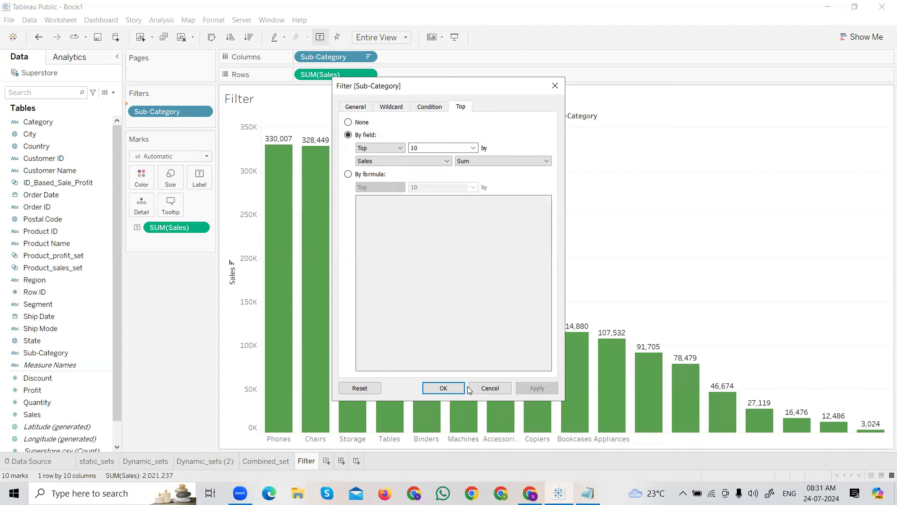
click(456, 387)
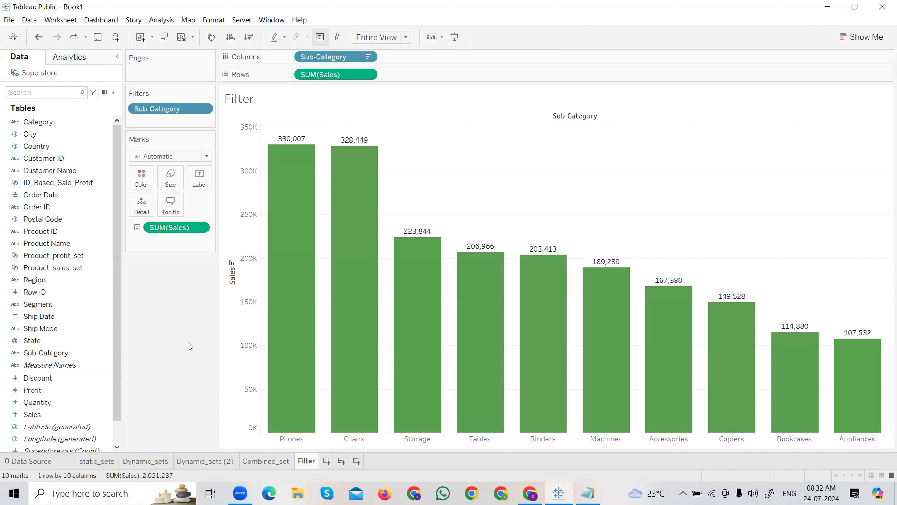
- Edit the Sub-Category filter to keep the top 12 by sum of Sales
click(203, 109)
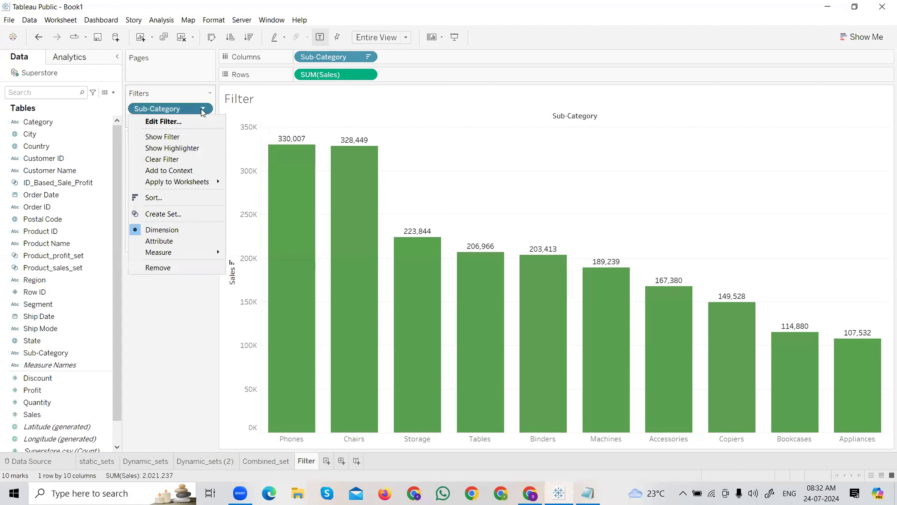
click(163, 121)
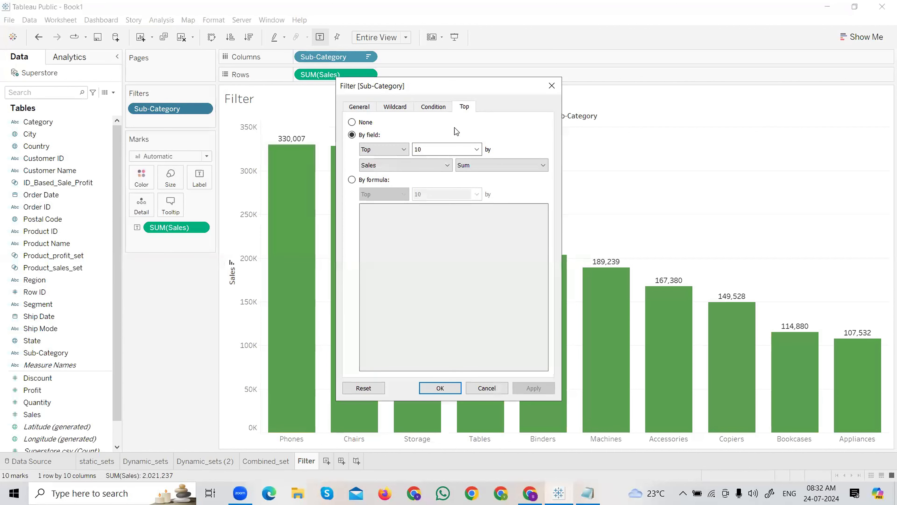
click(438, 146)
key(BackSpace)
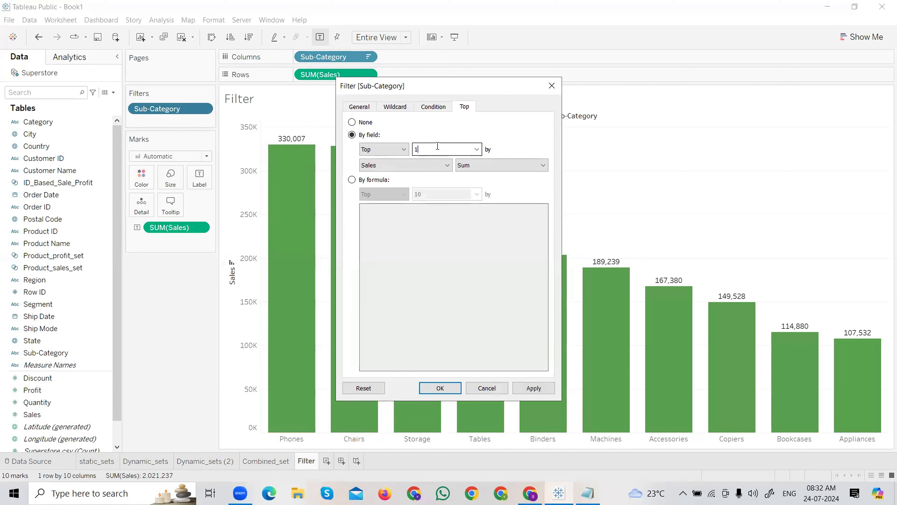
text(2)
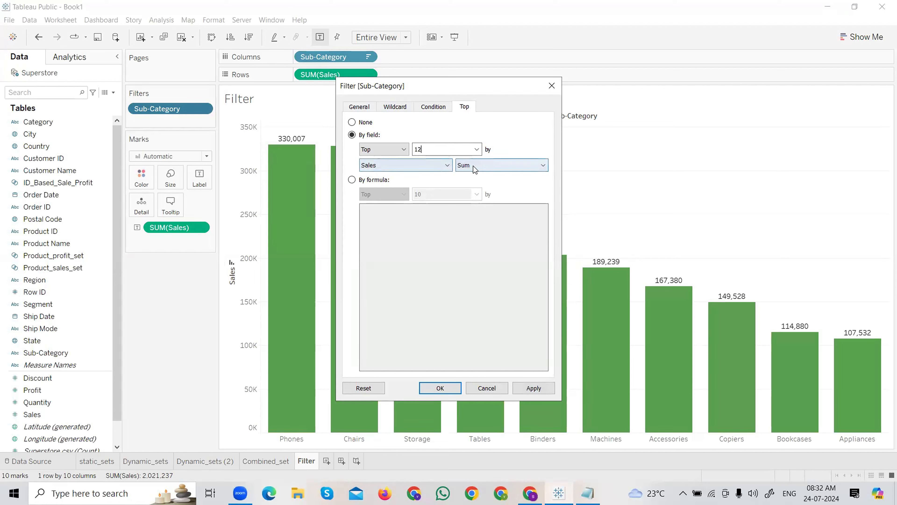
click(533, 388)
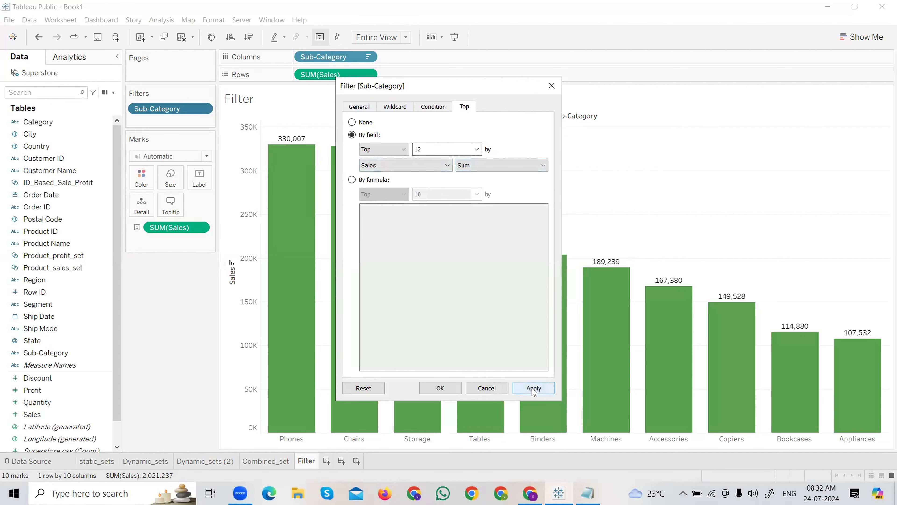
click(441, 388)
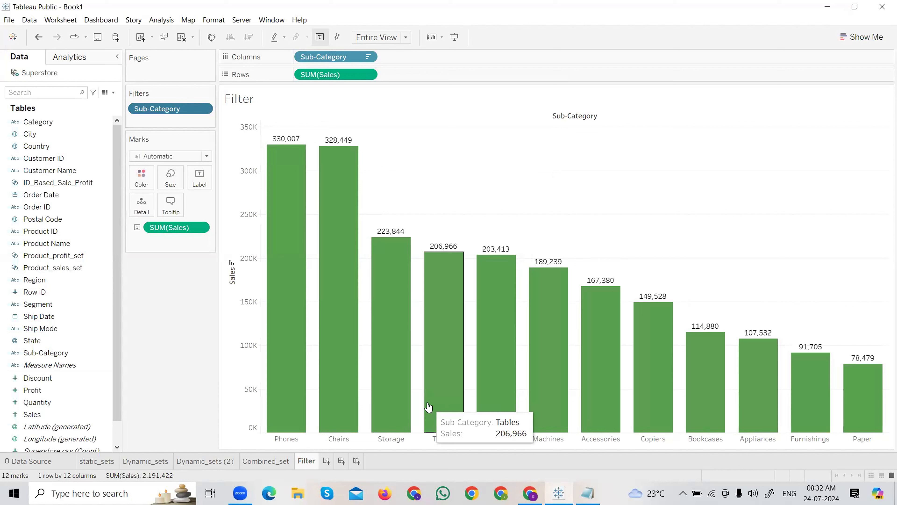
- Start a new parameter for the Sub-Category filter's top limit and name it top_N_sales
click(203, 109)
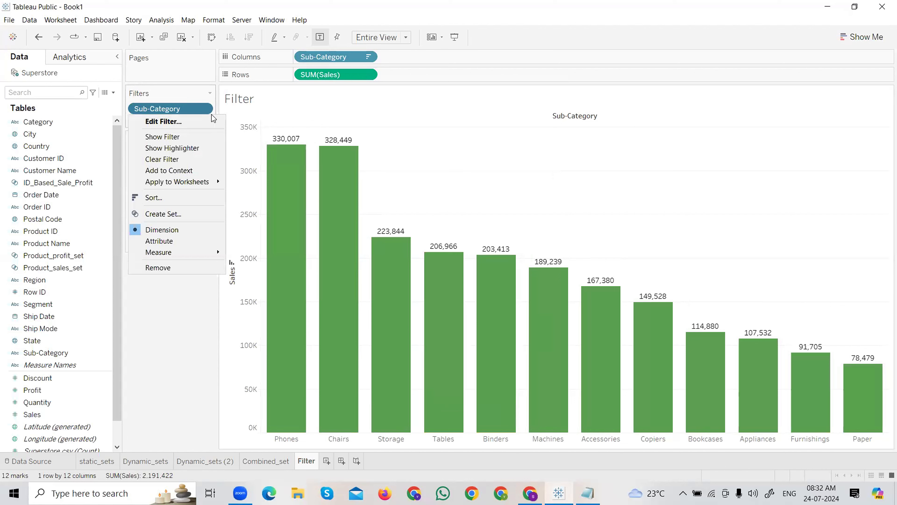
click(168, 298)
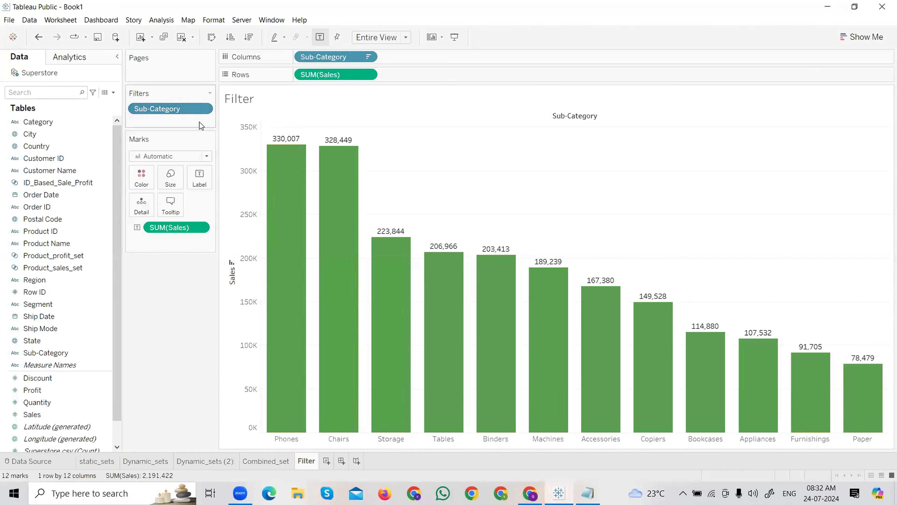
click(202, 111)
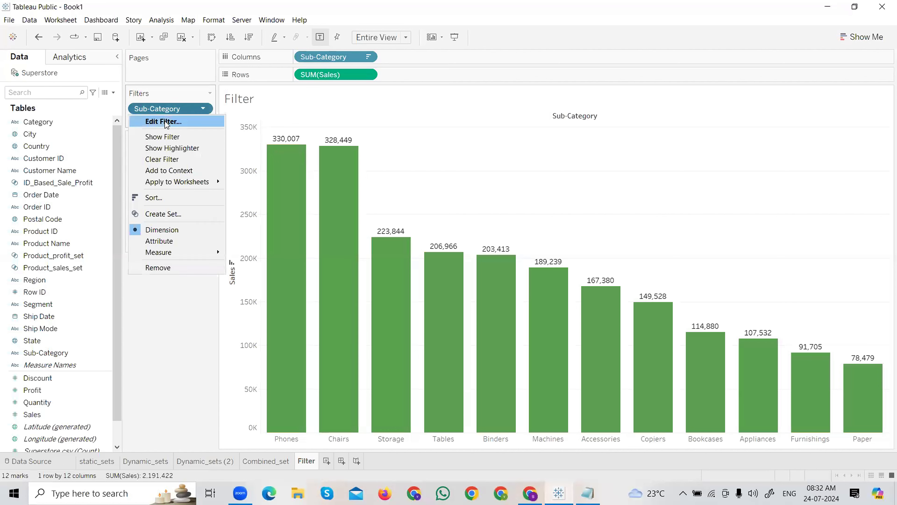
click(165, 121)
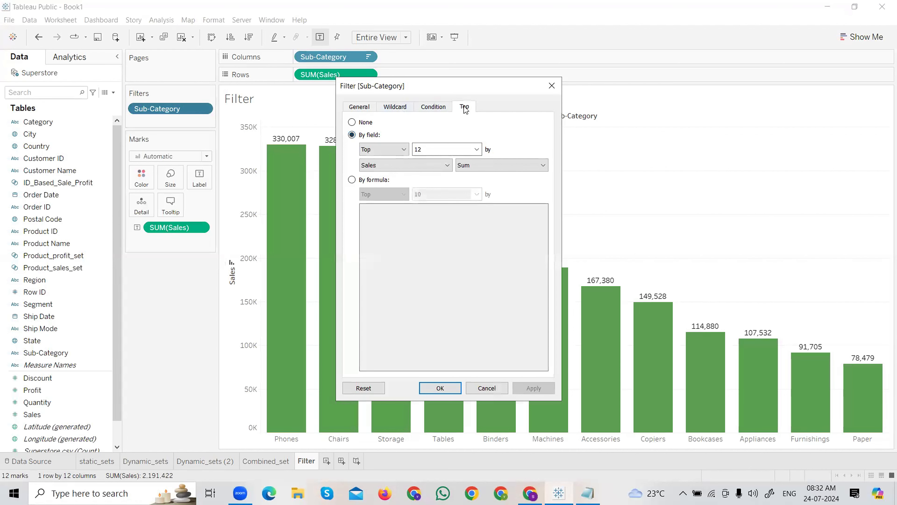
click(437, 148)
click(477, 150)
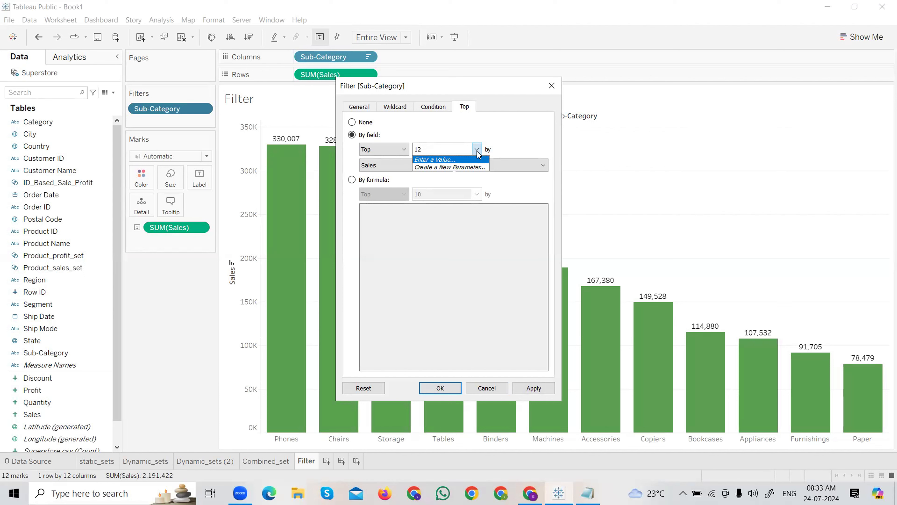
click(481, 171)
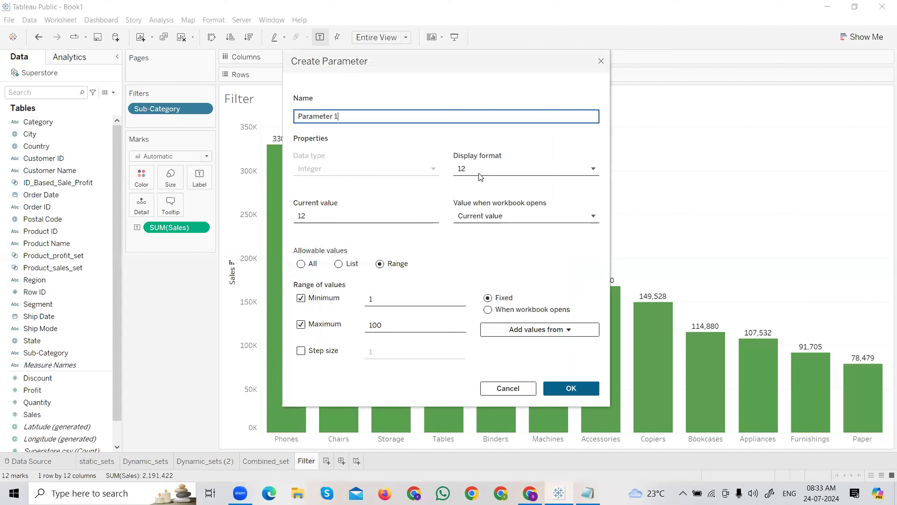
drag(354, 116, 298, 116)
text(Sel)
key(BackSpace)
key(BackSpace)
key(BackSpace)
text(Top_N_sales)
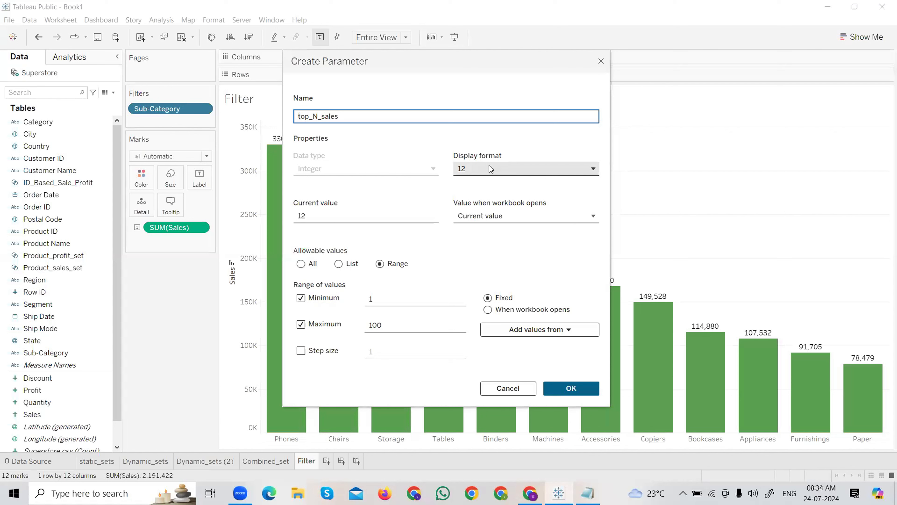
- Set the parameter's display format to Custom, leaving the custom format blank
click(471, 170)
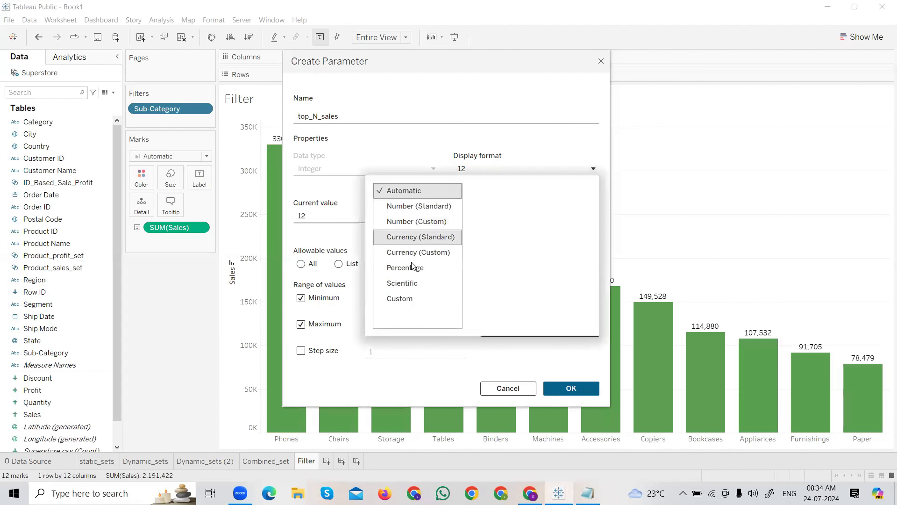
click(406, 299)
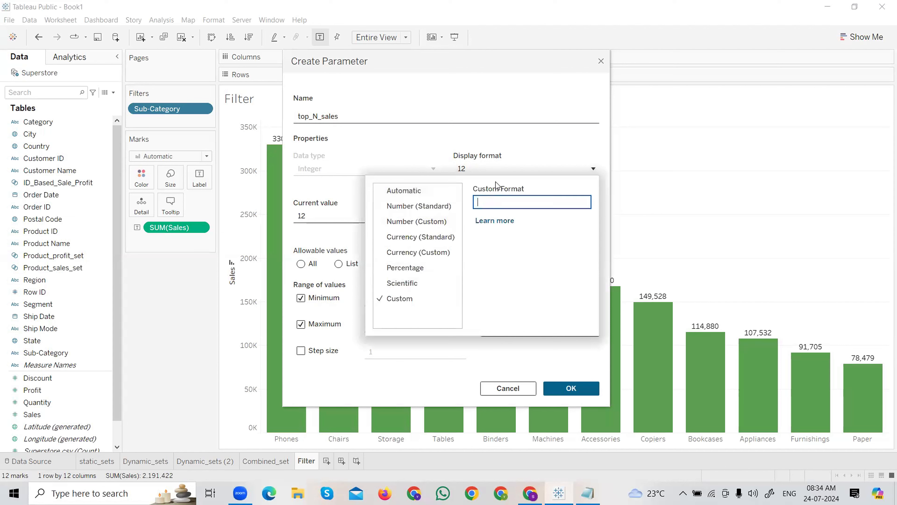
click(479, 165)
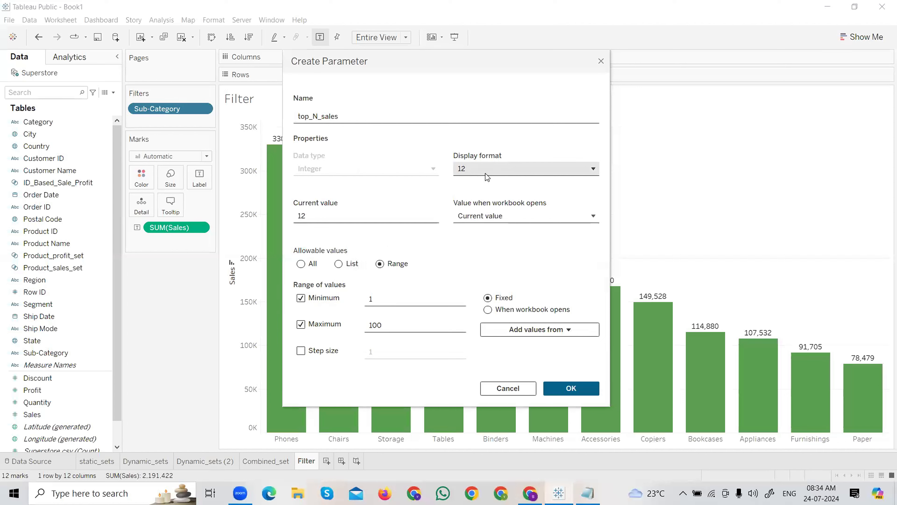
click(485, 173)
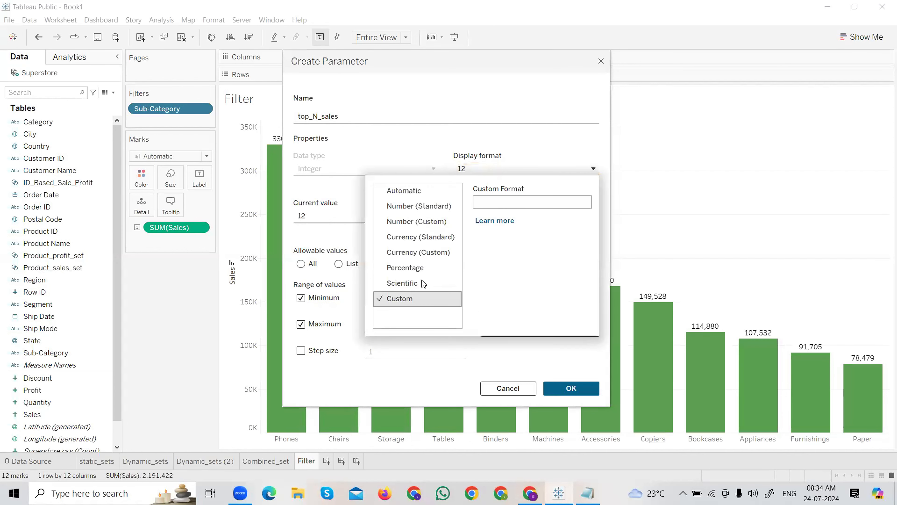
click(483, 203)
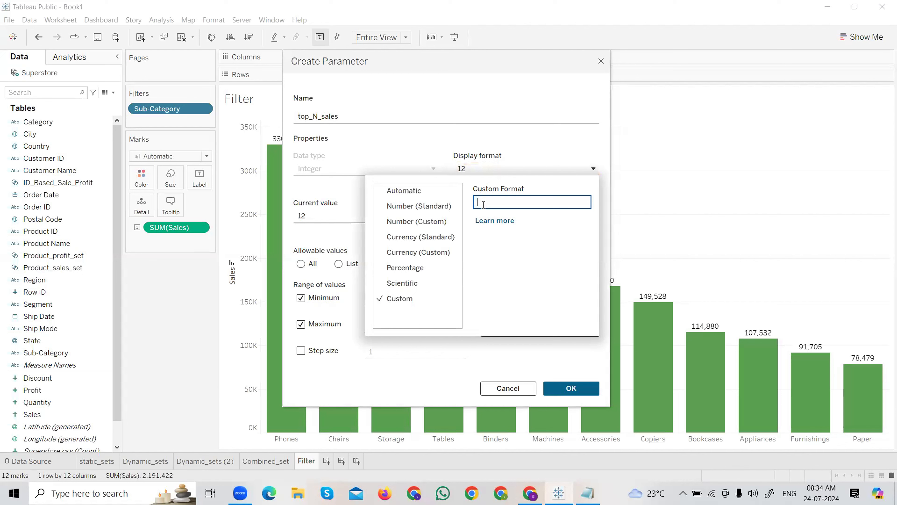
click(406, 160)
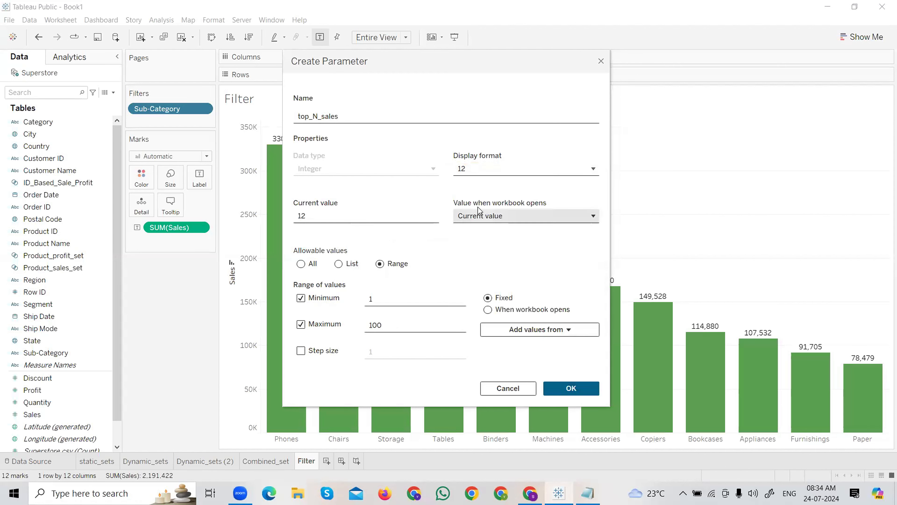
- Create the parameter with 0 entered as its current value and apply it as the Sub-Category filter's top limit
click(353, 219)
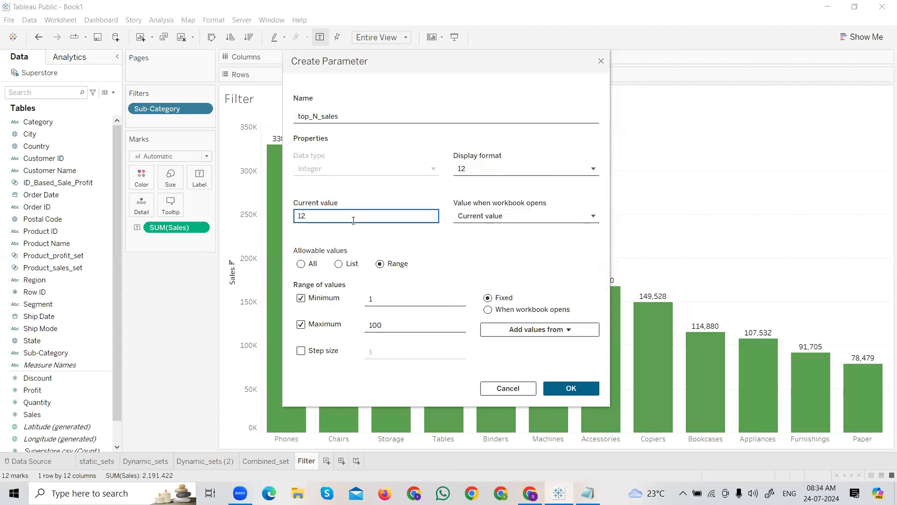
key(BackSpace)
key(BackSpace)
text(0)
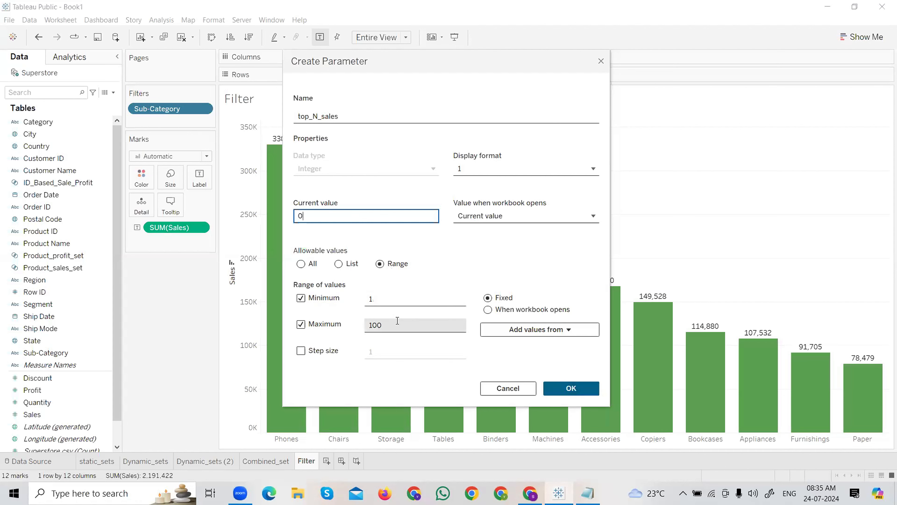
click(560, 384)
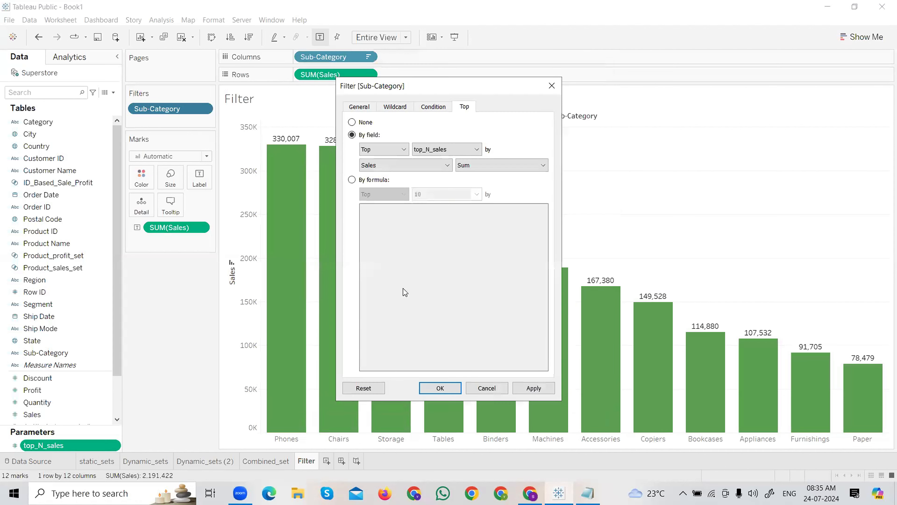
click(529, 388)
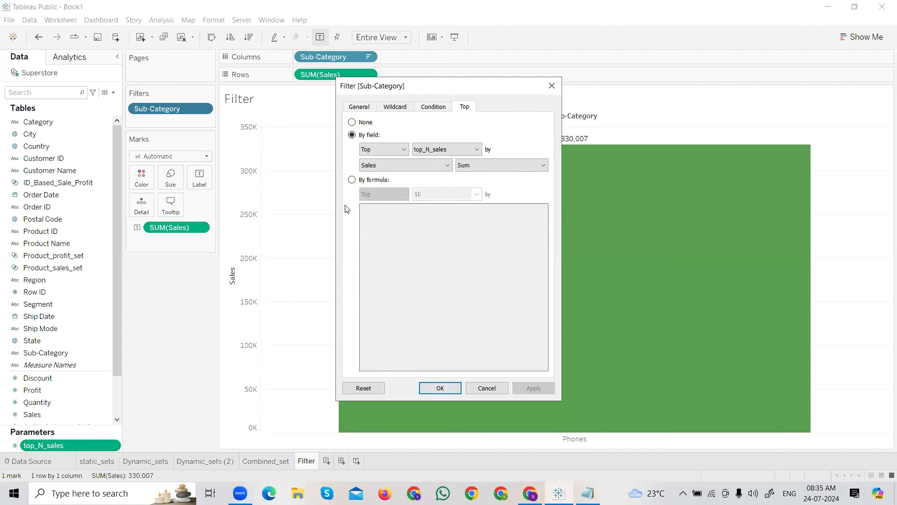
- Undo the parameter-based filter limit and delete the top_N_sales parameter
click(40, 37)
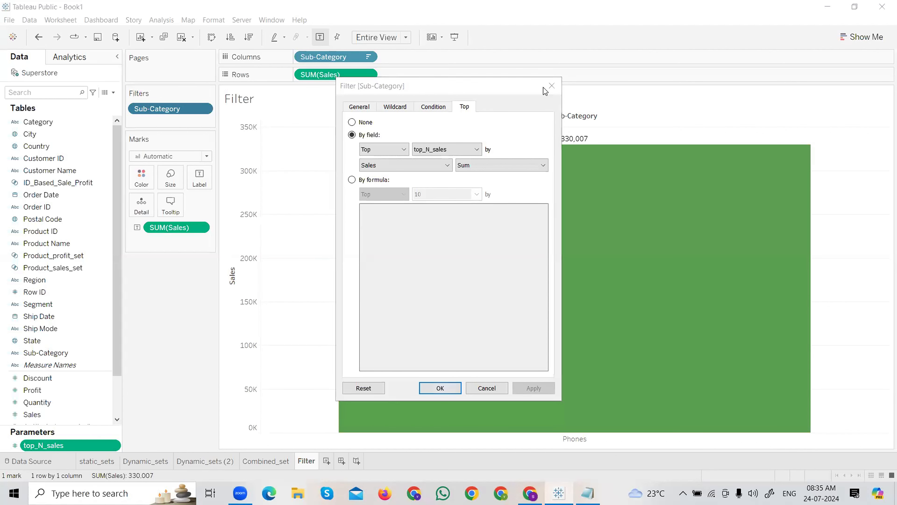
click(551, 86)
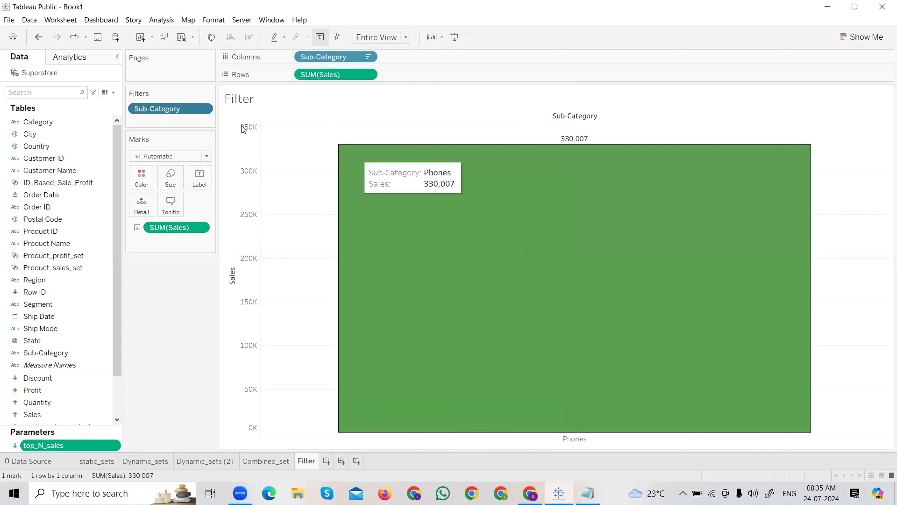
click(42, 40)
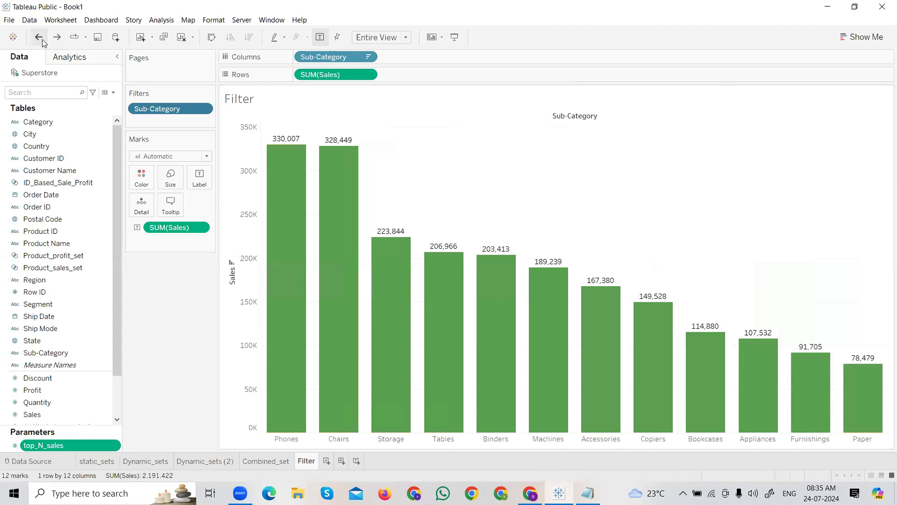
click(112, 446)
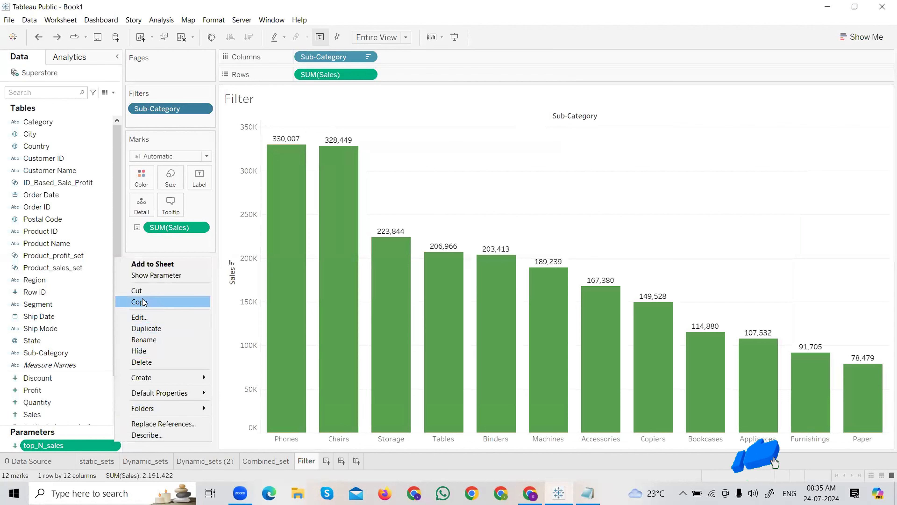
click(143, 362)
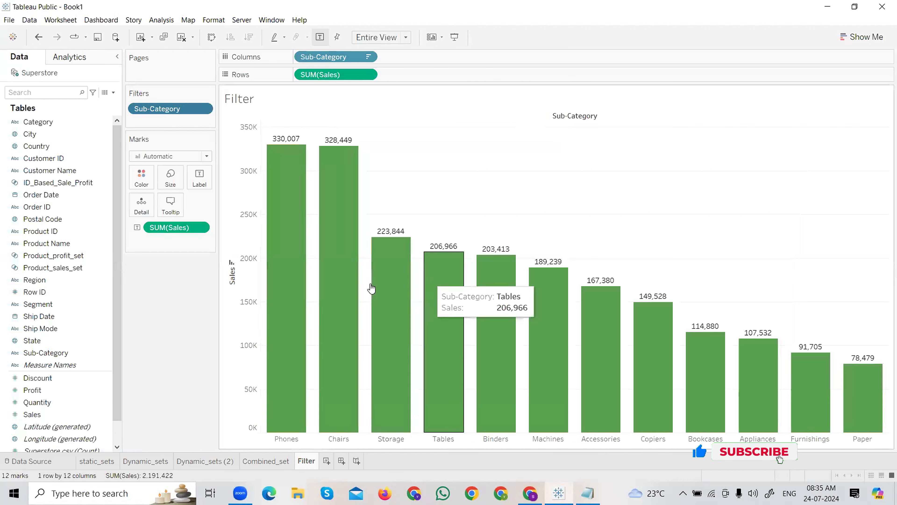
- Start a new parameter for the Sub-Category filter's top limit and name it Top_N_Sales
click(203, 110)
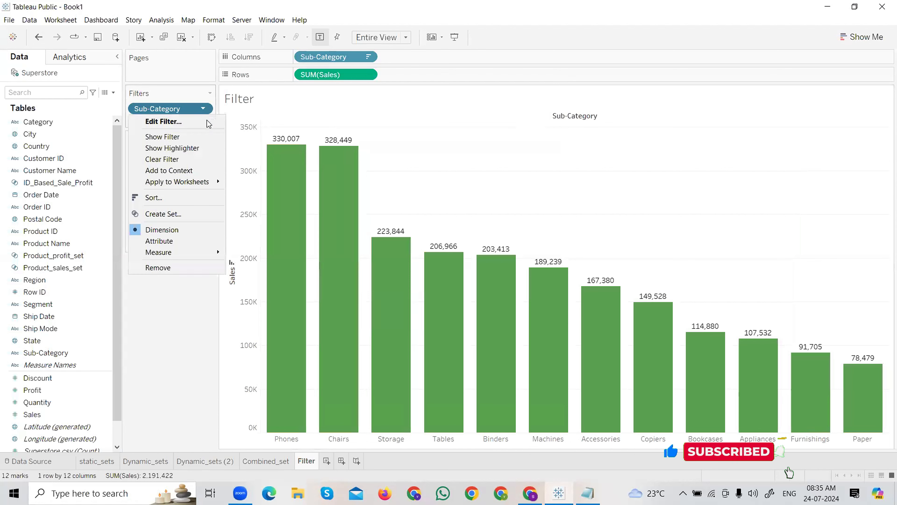
click(165, 120)
click(459, 107)
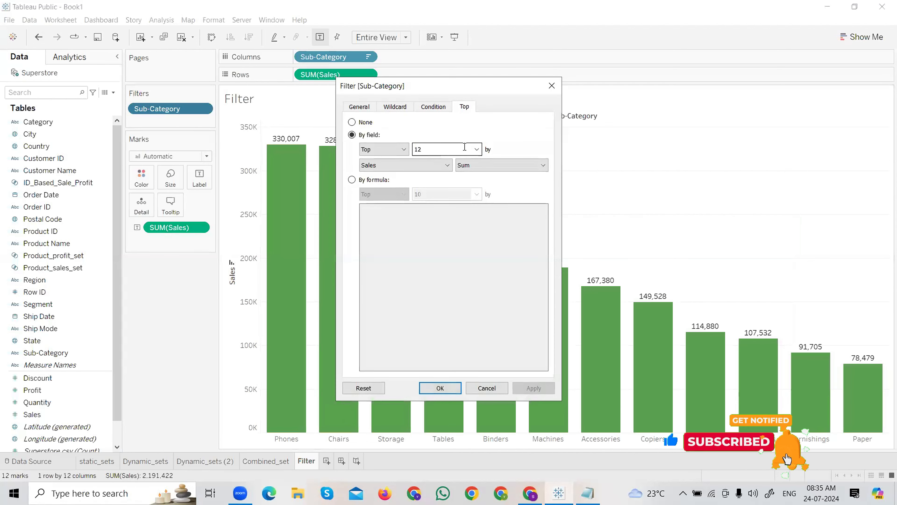
click(477, 149)
click(468, 167)
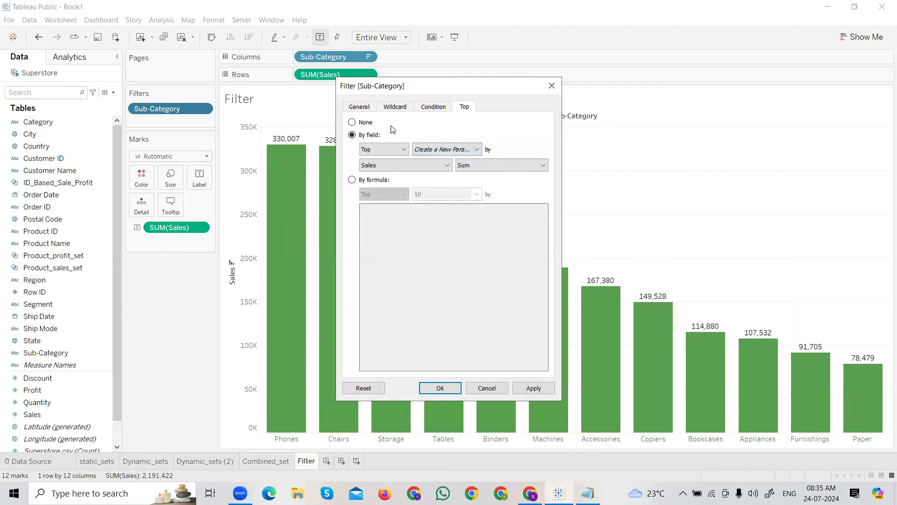
triple_click(312, 116)
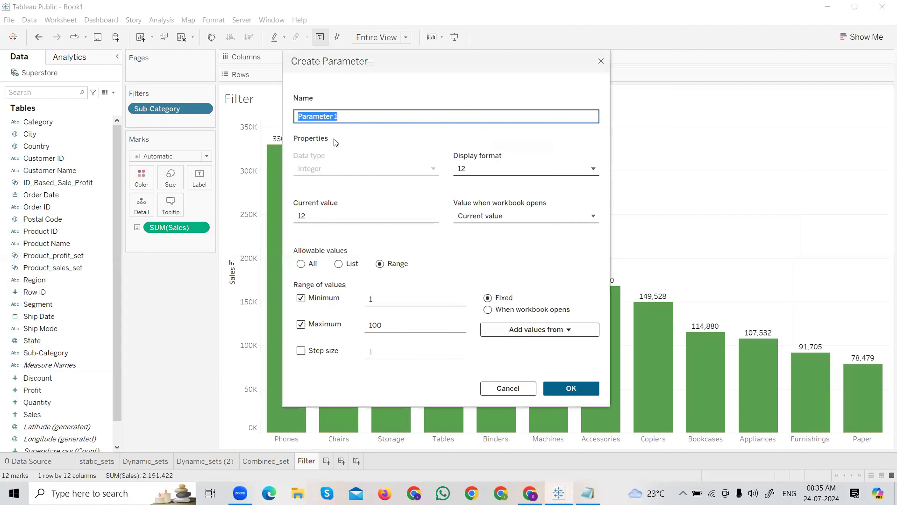
text(Top_N_sal)
key(BackSpace)
key(BackSpace)
key(BackSpace)
text(Sales)
- Set the parameter's display format to Custom with 0 as the custom format
click(481, 168)
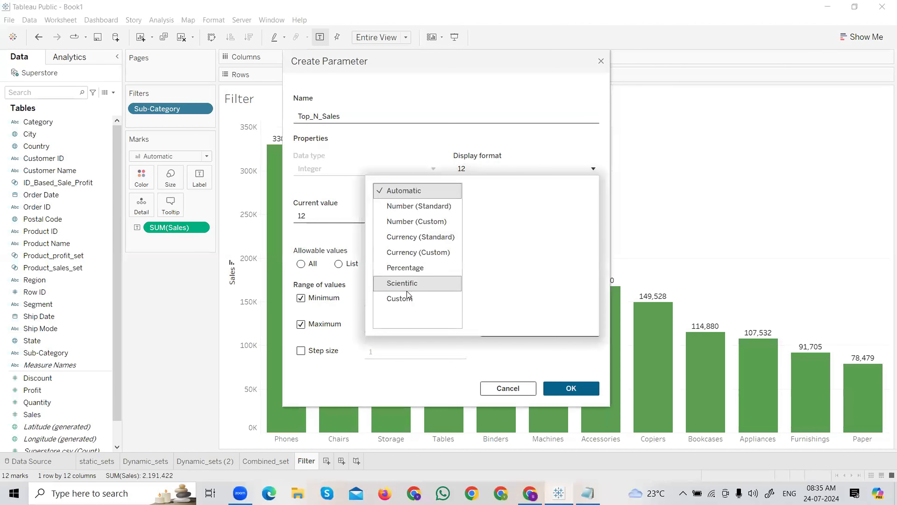
click(400, 299)
click(518, 205)
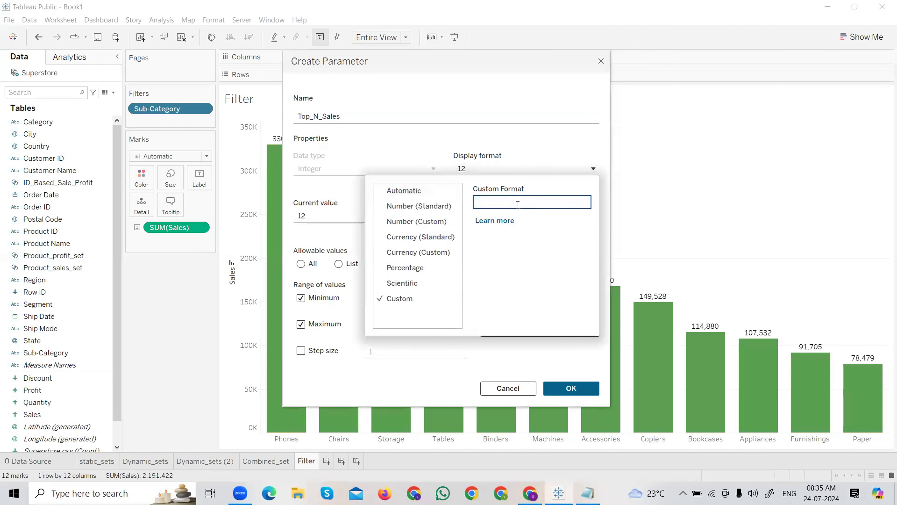
text(0)
click(422, 138)
- Enter 0 as the parameter's current value
click(357, 217)
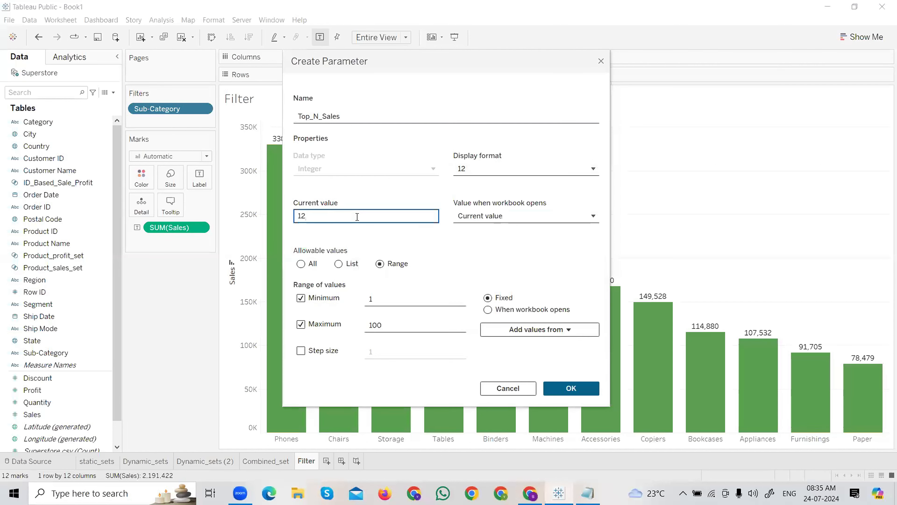
key(BackSpace)
key(BackSpace)
text(0)
key(ctrl+2)
drag(299, 146, 438, 148)
drag(303, 155, 311, 153)
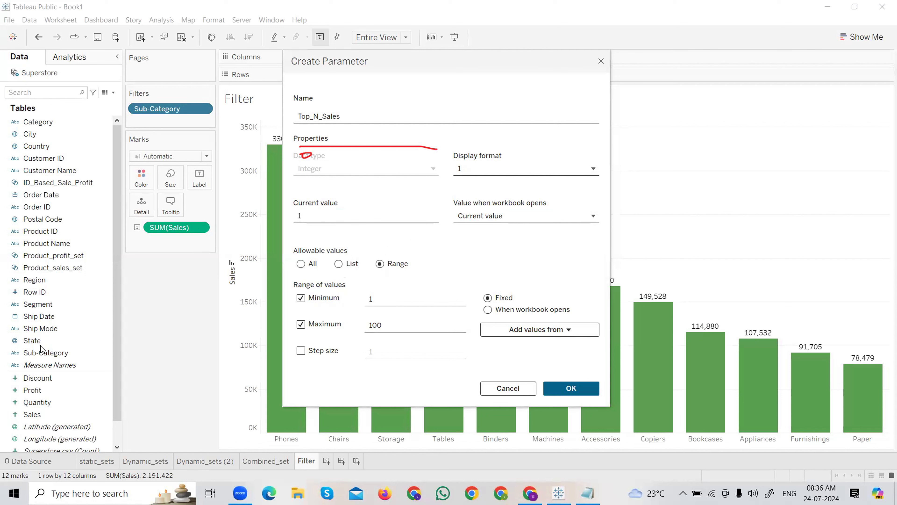
click(100, 322)
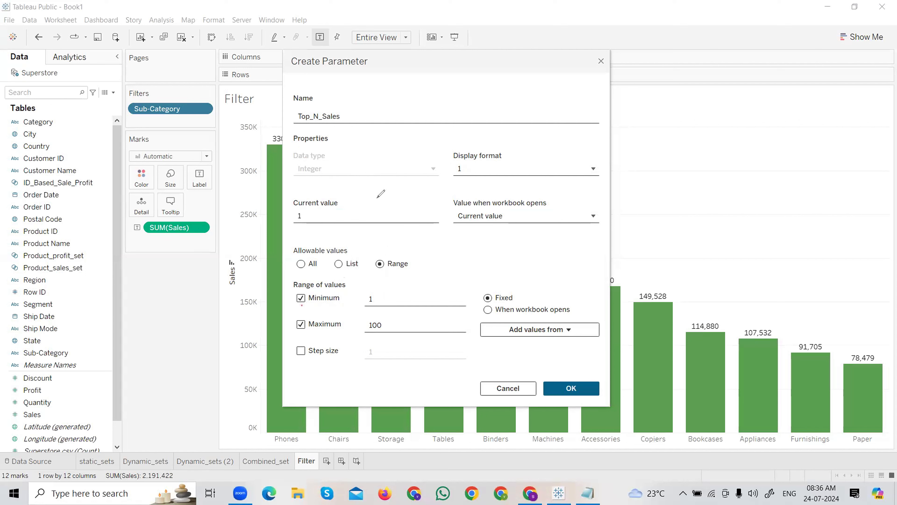
drag(332, 200, 618, 191)
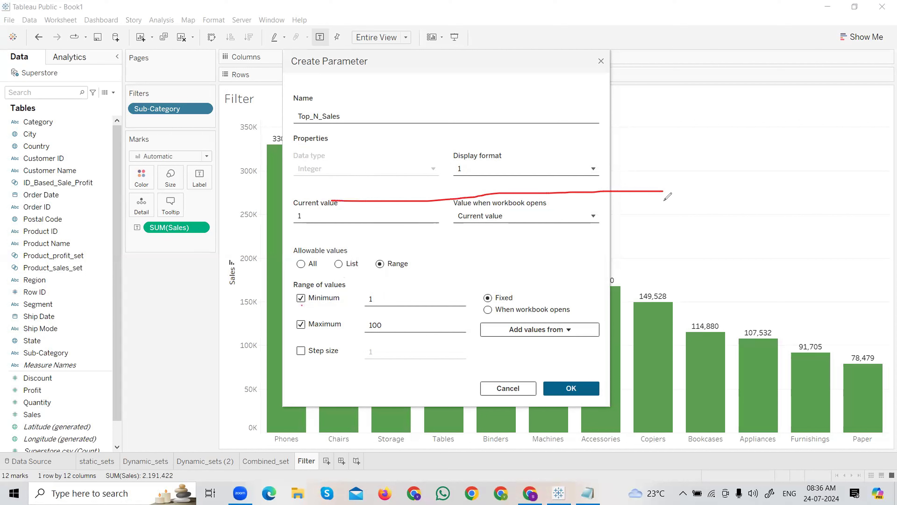
drag(664, 200, 665, 217)
drag(670, 206, 670, 207)
mouse_move(690, 204)
mouse_down()
mouse_move(699, 209)
mouse_move(690, 204)
mouse_up()
mouse_move(298, 205)
mouse_down()
mouse_move(296, 222)
mouse_move(301, 208)
mouse_up()
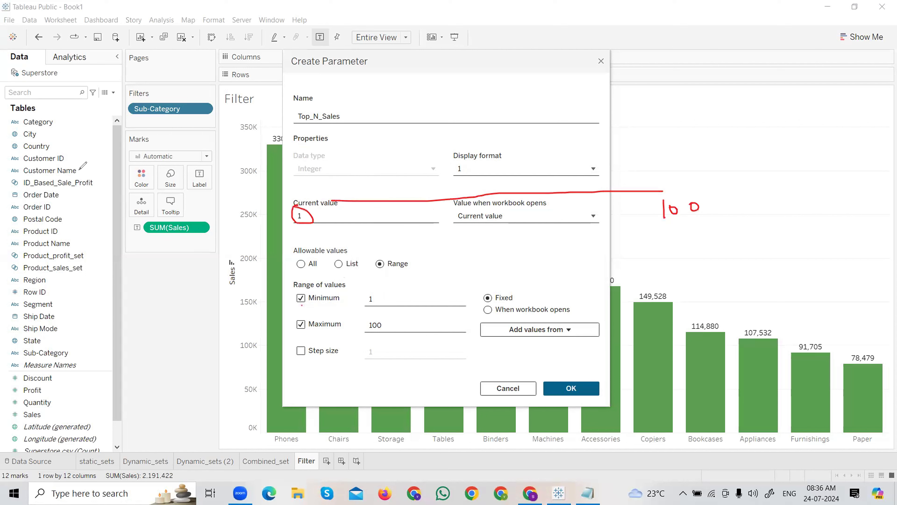
- Re-enter 0 as the current value, create the parameter and apply it as the Sub-Category filter's top limit
click(328, 215)
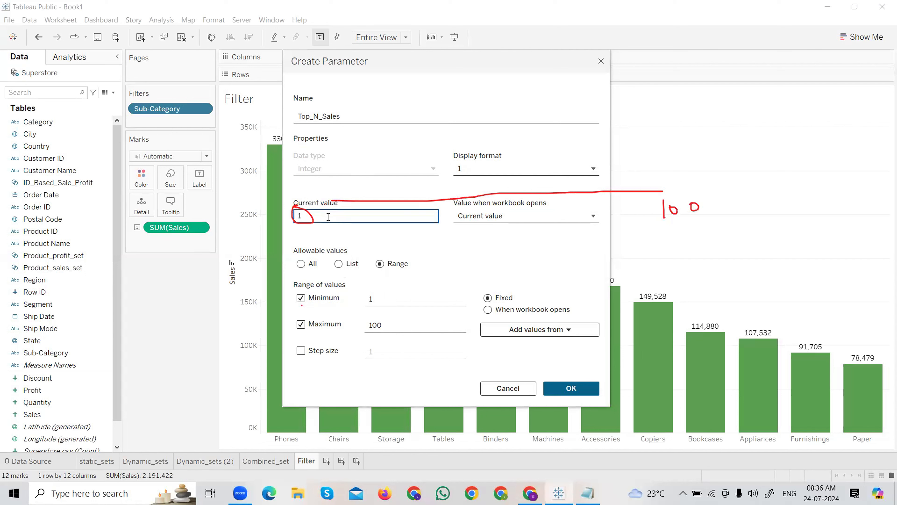
text(0)
drag(375, 194, 640, 181)
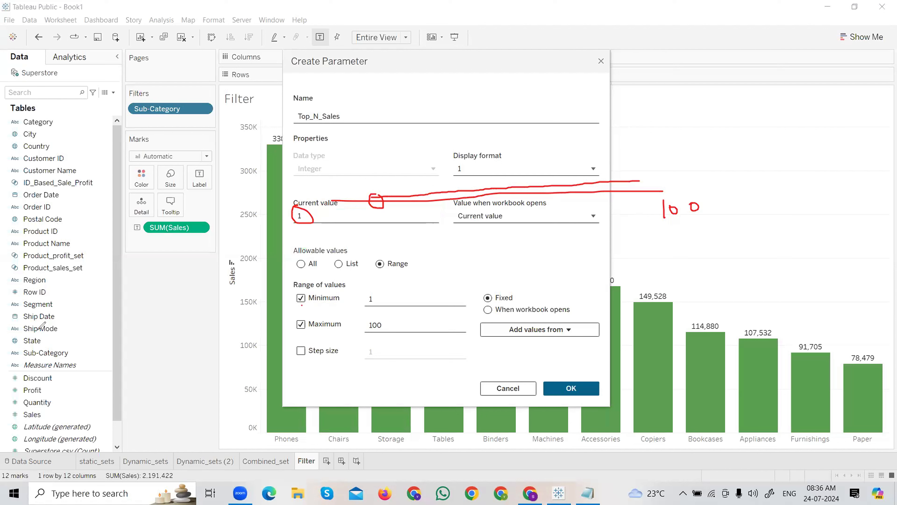
key(Escape)
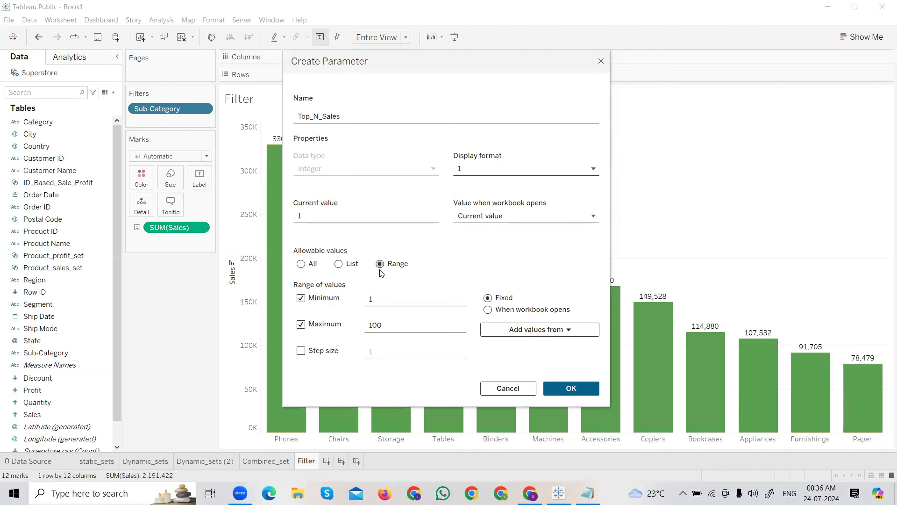
click(561, 388)
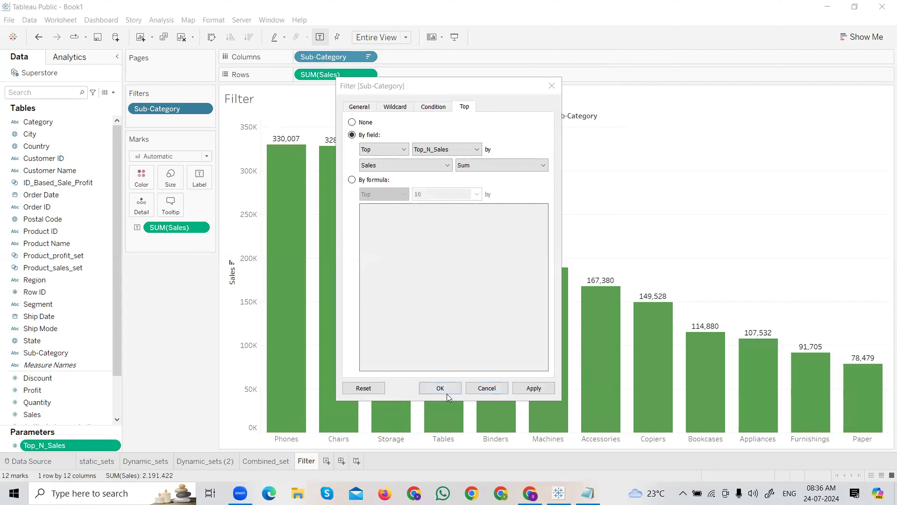
click(359, 107)
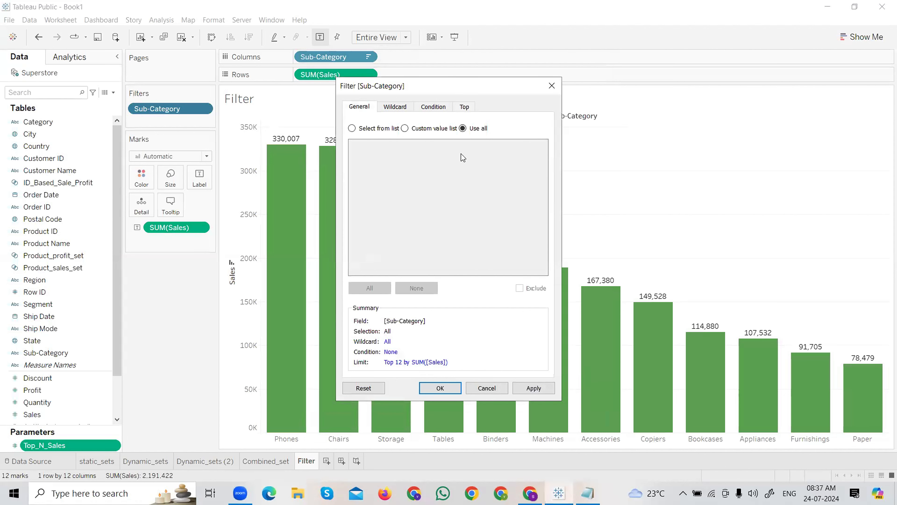
click(441, 387)
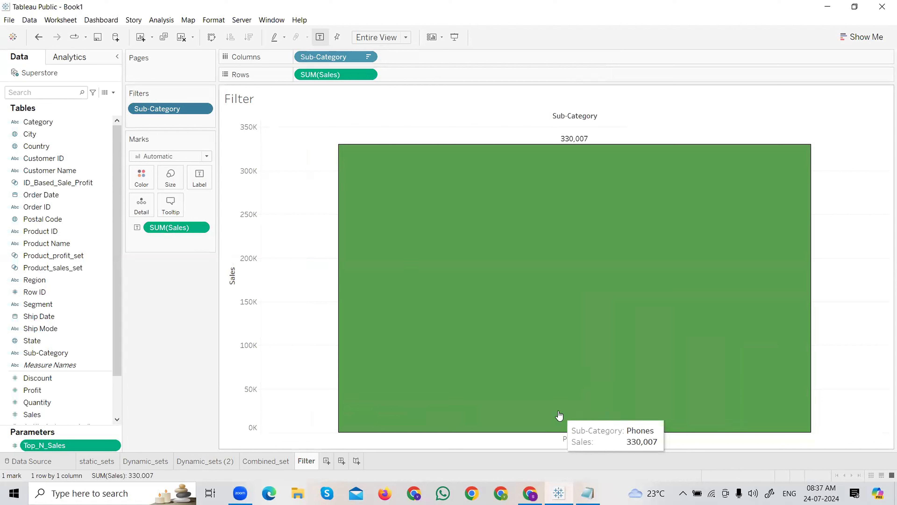
- Add the Top_N_Sales parameter to the sheet
click(116, 446)
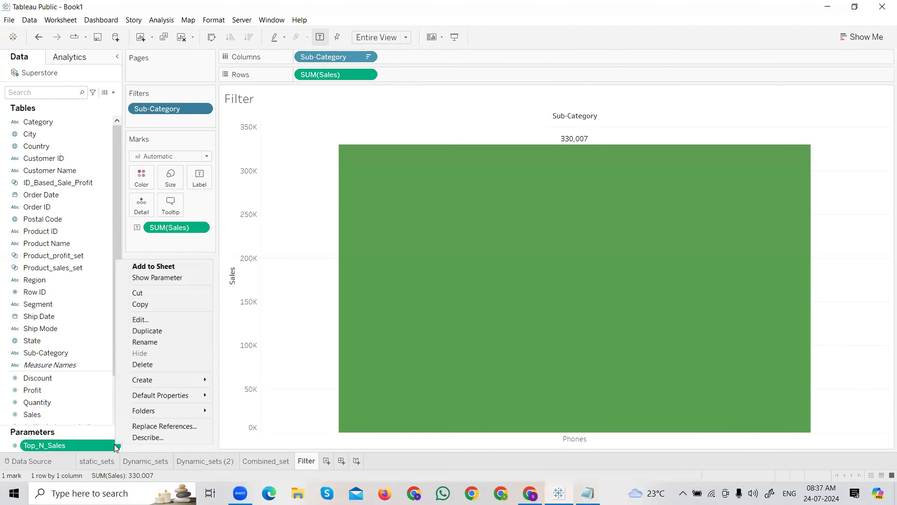
click(170, 245)
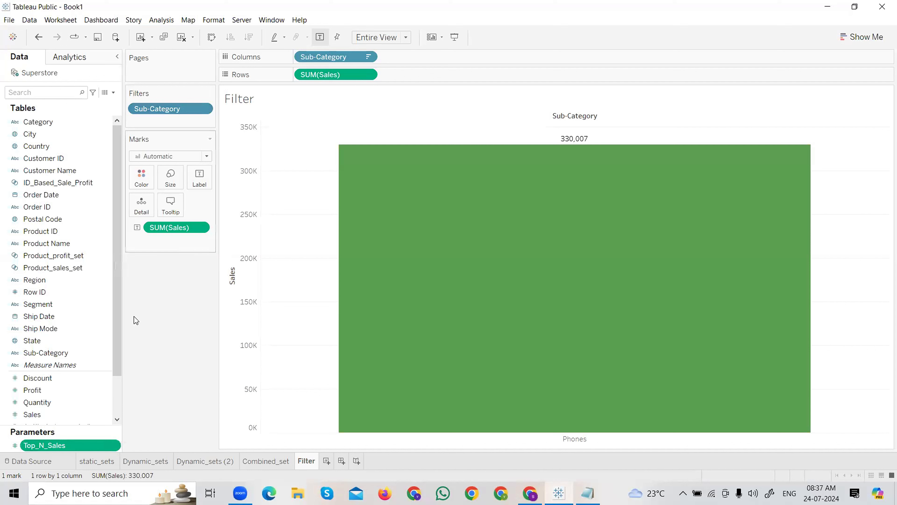
click(116, 446)
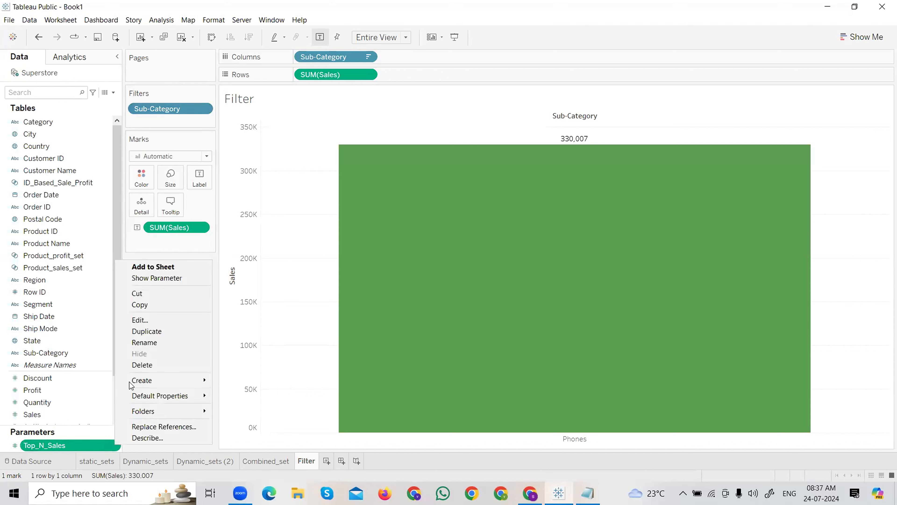
click(73, 441)
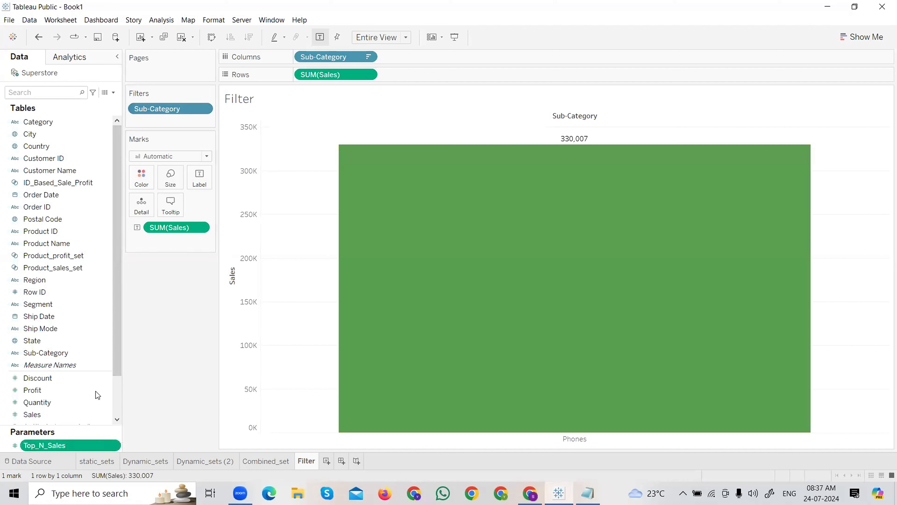
click(114, 446)
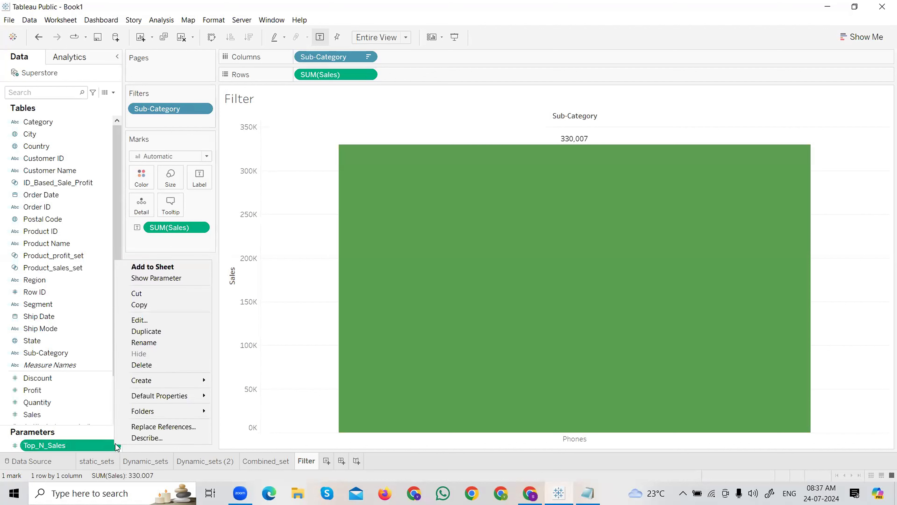
click(154, 267)
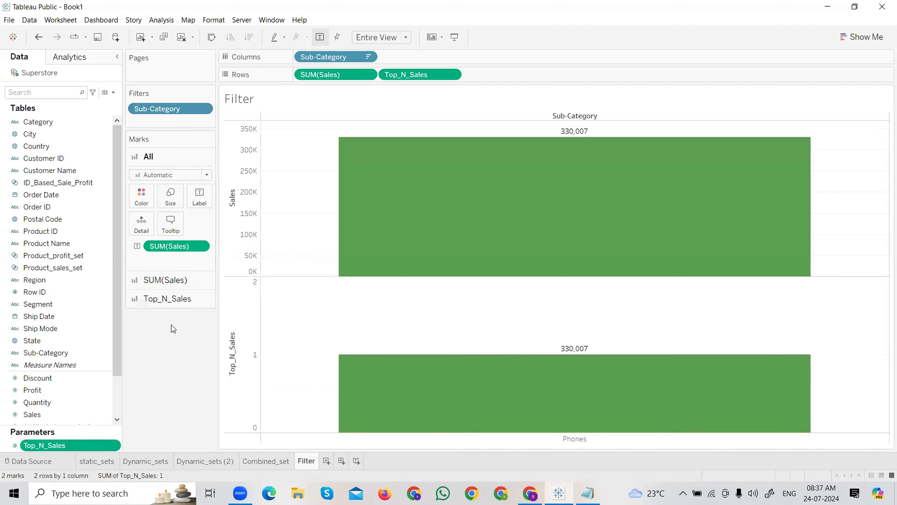
- Remove the SUM(Sales) label from the SUM(Sales) marks
click(170, 300)
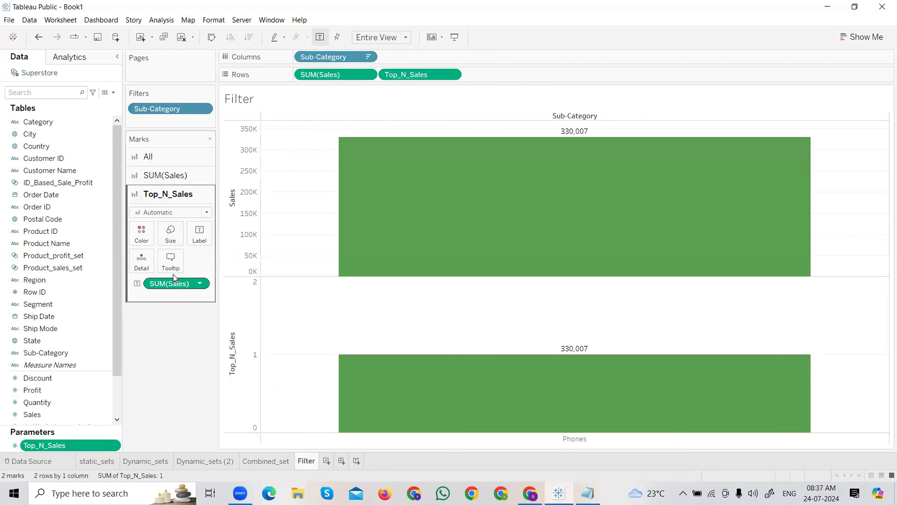
click(165, 176)
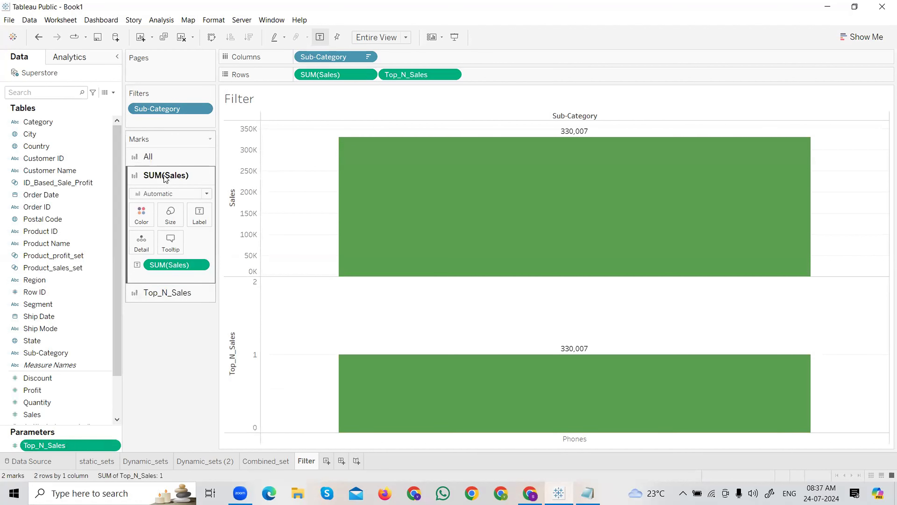
right_click(197, 266)
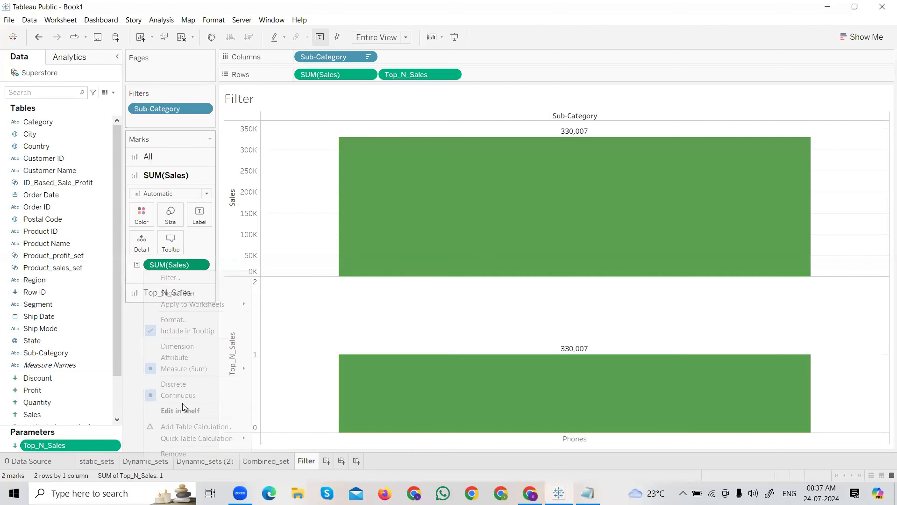
click(173, 454)
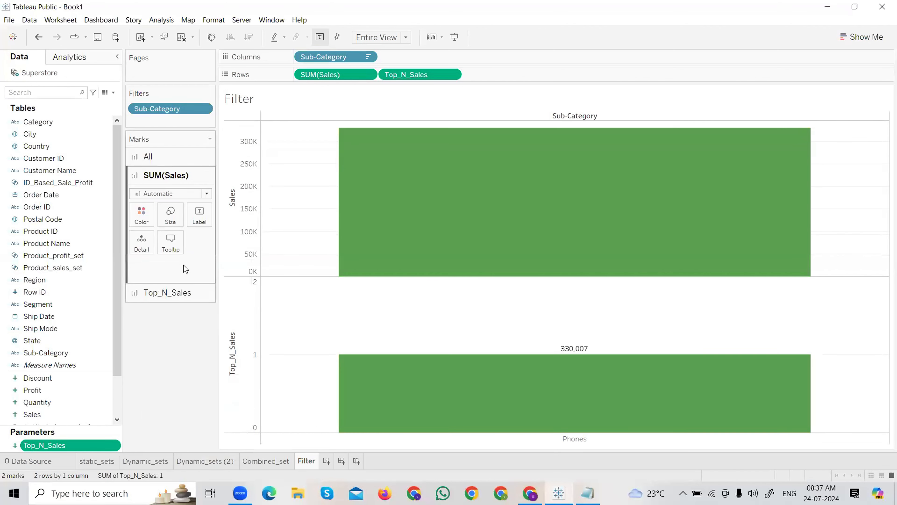
- Undo the label removal, the parameter's addition to the sheet and the parameter-based filter limit
click(38, 37)
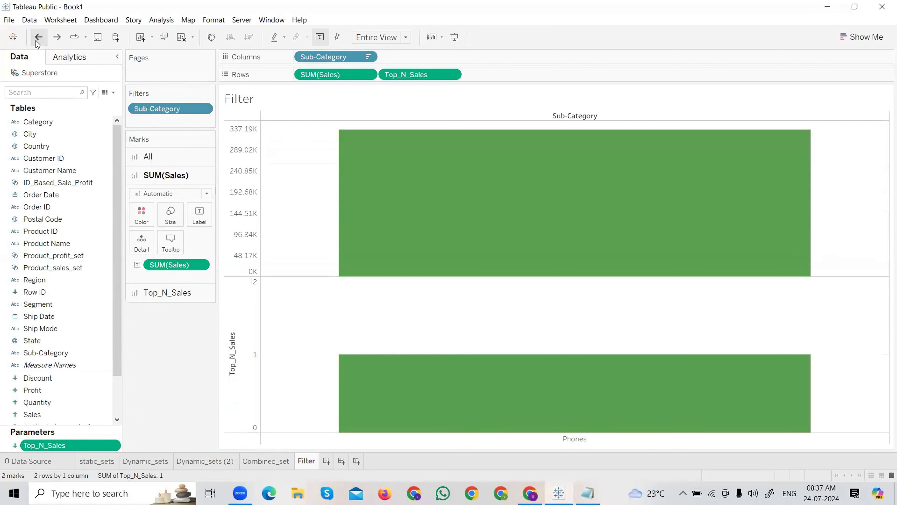
click(38, 37)
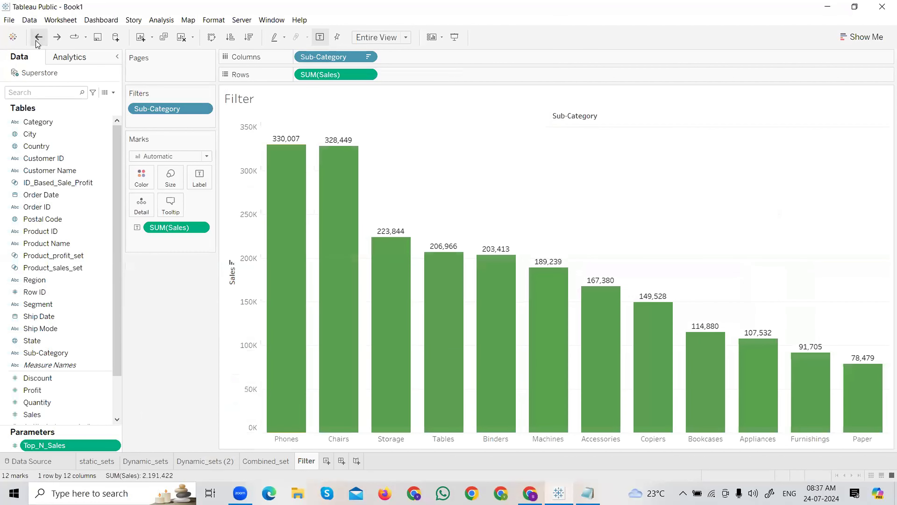
- Try adding the Top_N_Sales parameter to the twelve-bar chart and undo the addition
right_click(116, 446)
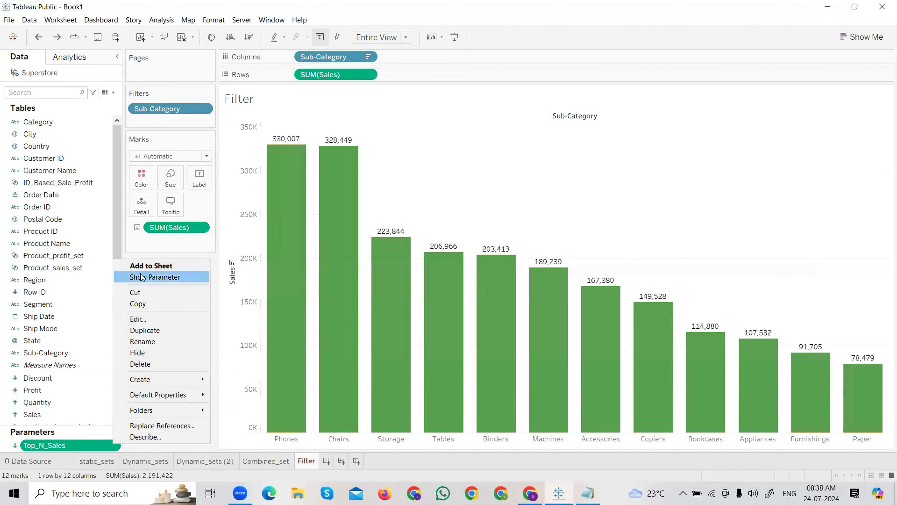
click(142, 265)
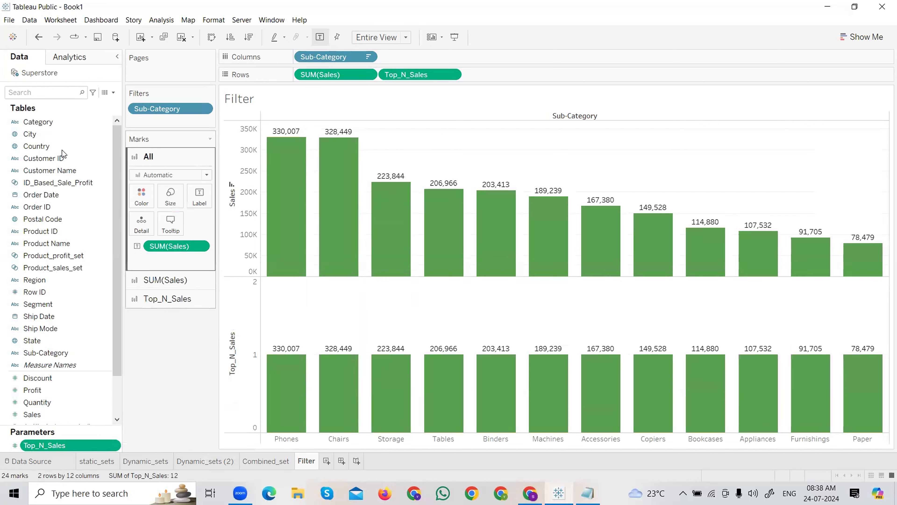
click(38, 37)
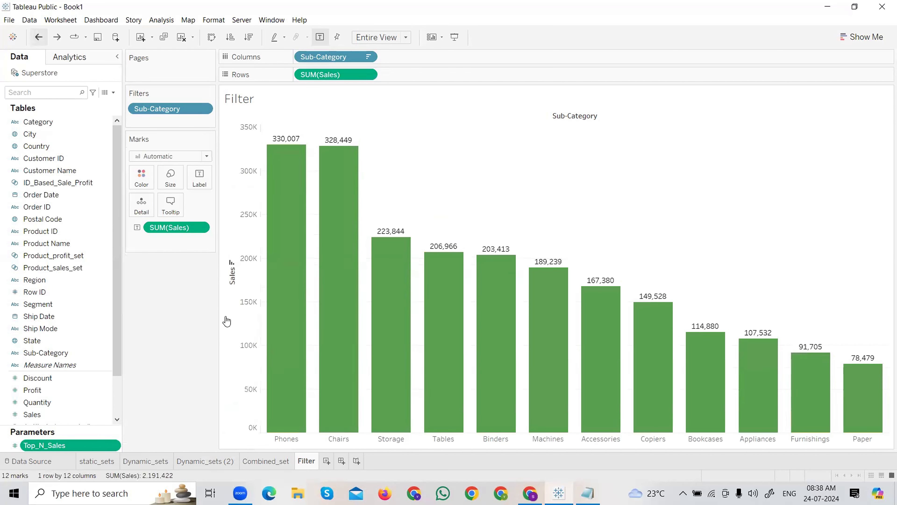
- Show the Top_N_Sales parameter control beside the chart and set its value to 9
right_click(113, 445)
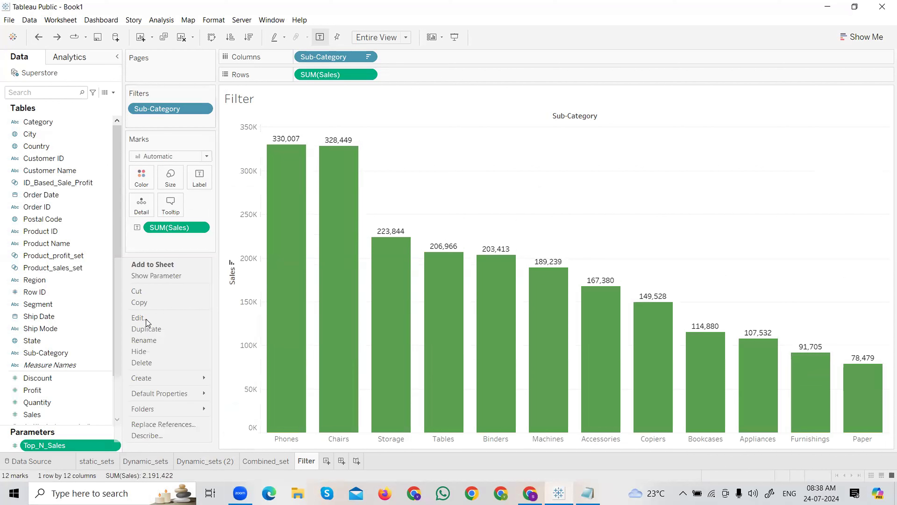
click(152, 275)
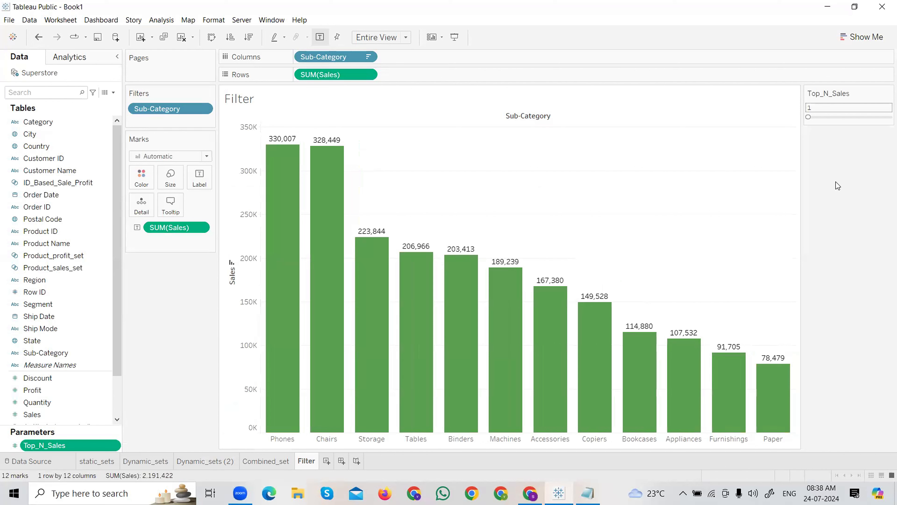
click(813, 117)
drag(813, 118, 809, 119)
drag(809, 117, 812, 116)
drag(871, 119, 815, 117)
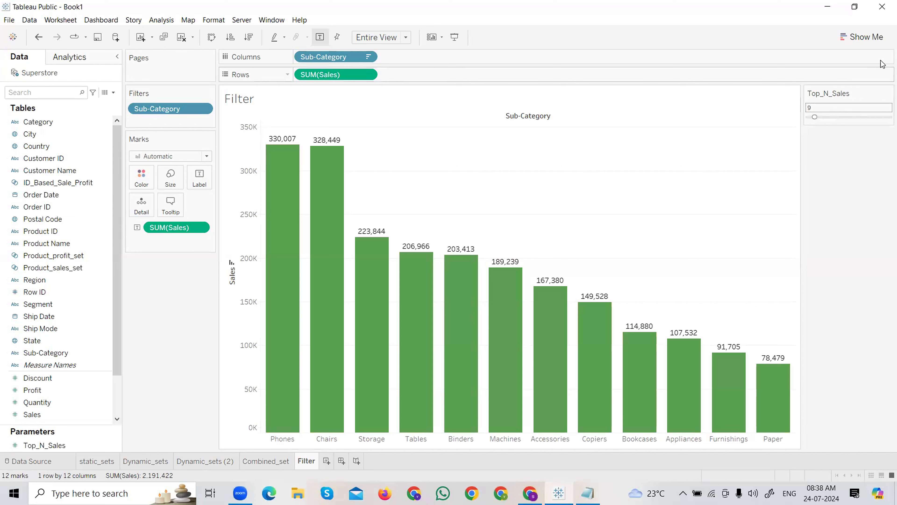
- Set the displayed Top_N_Sales parameter value to 1
click(888, 93)
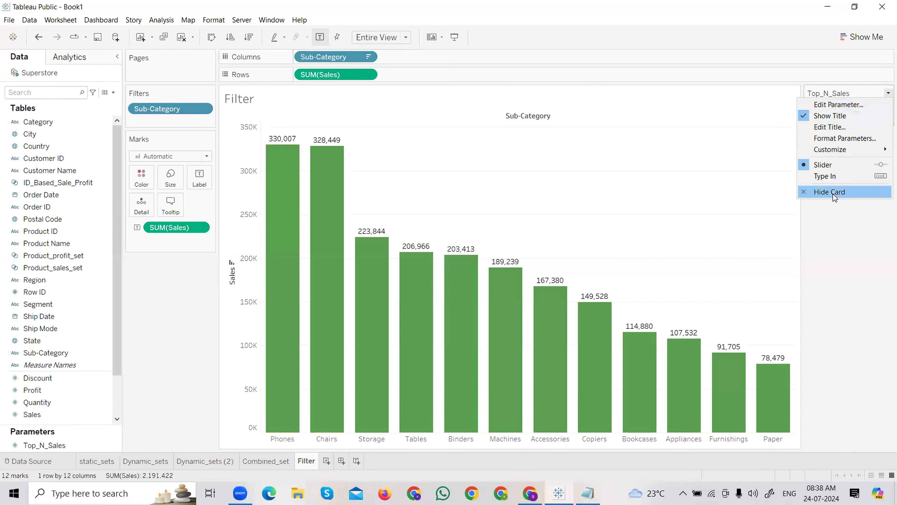
click(846, 240)
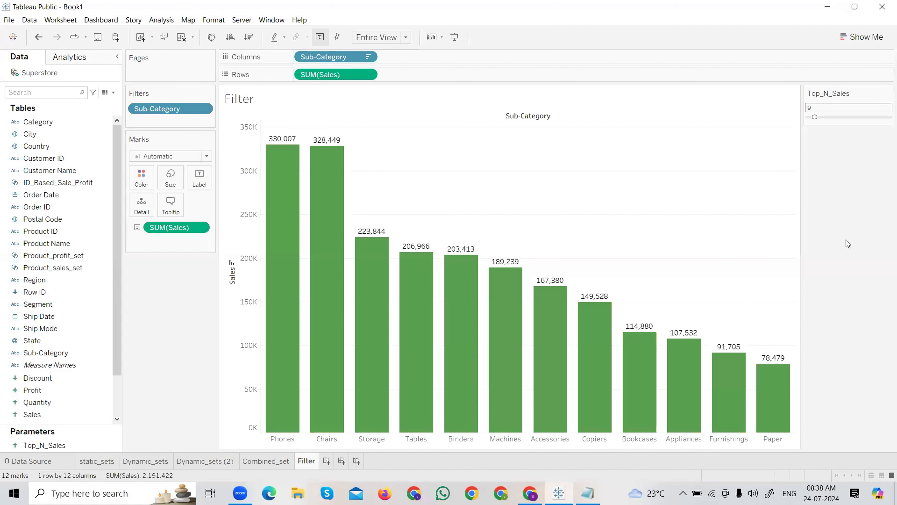
drag(815, 117, 809, 117)
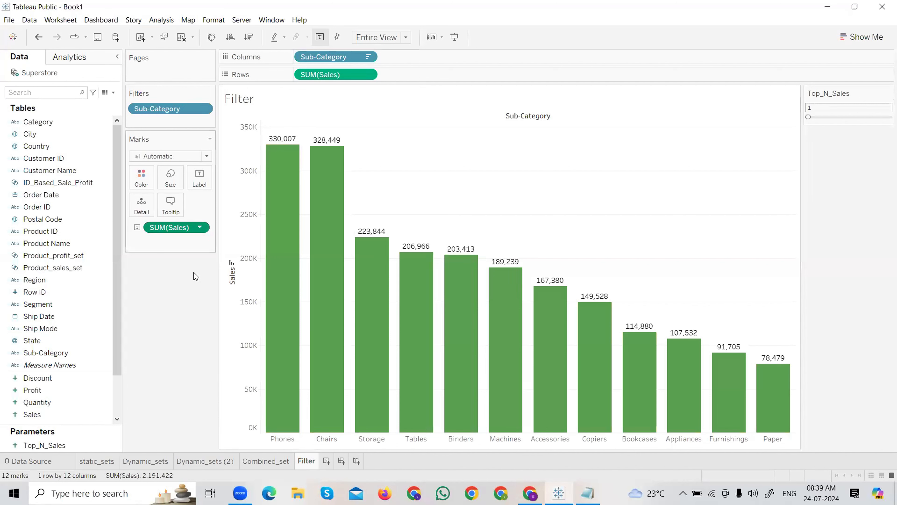
- Remove the SUM(Sales) label from the bar marks
click(199, 228)
click(166, 416)
click(76, 446)
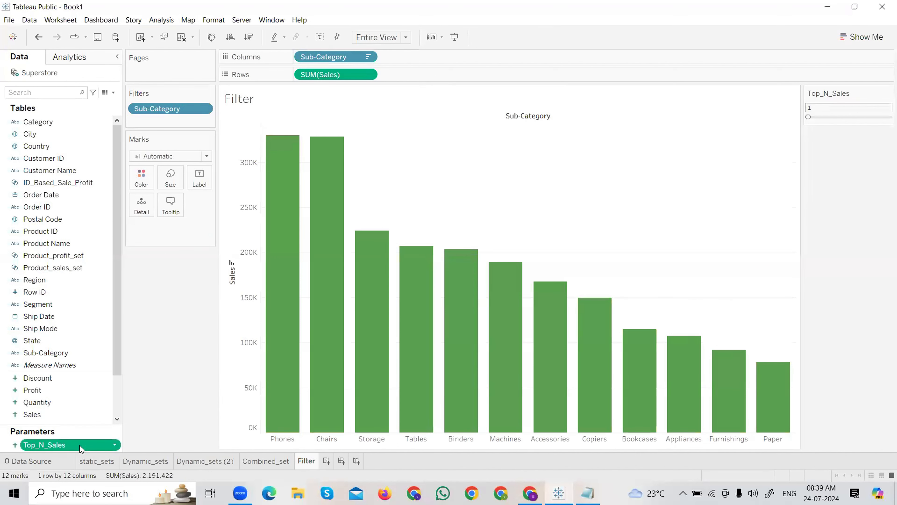
- Review the Top_N_Sales parameter's data type, current value and allowable range
click(887, 94)
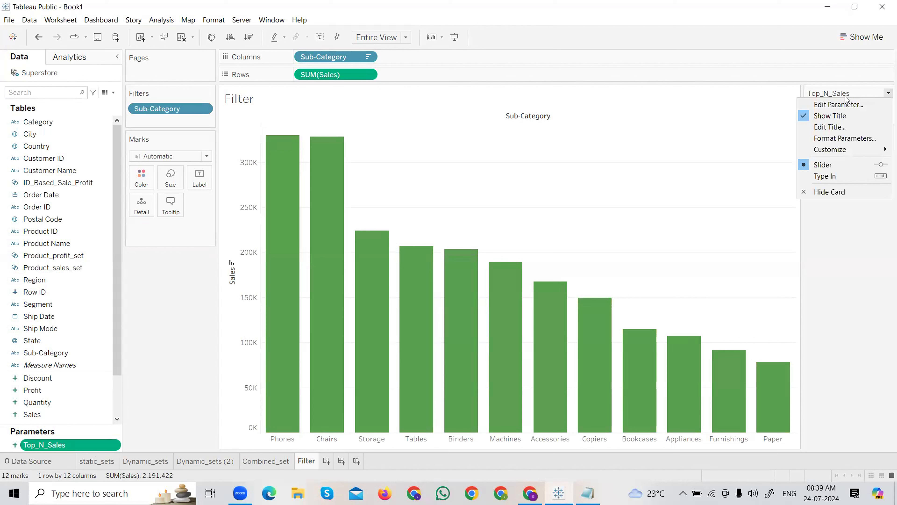
click(822, 106)
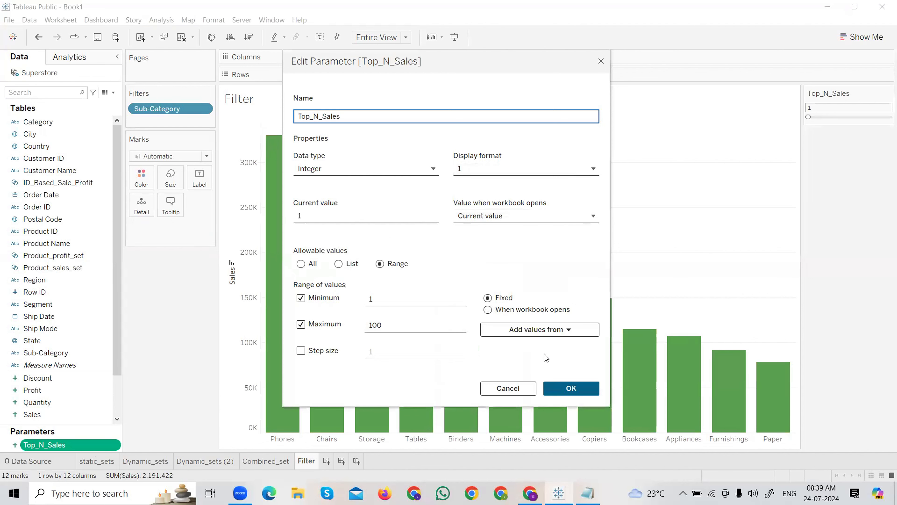
click(579, 389)
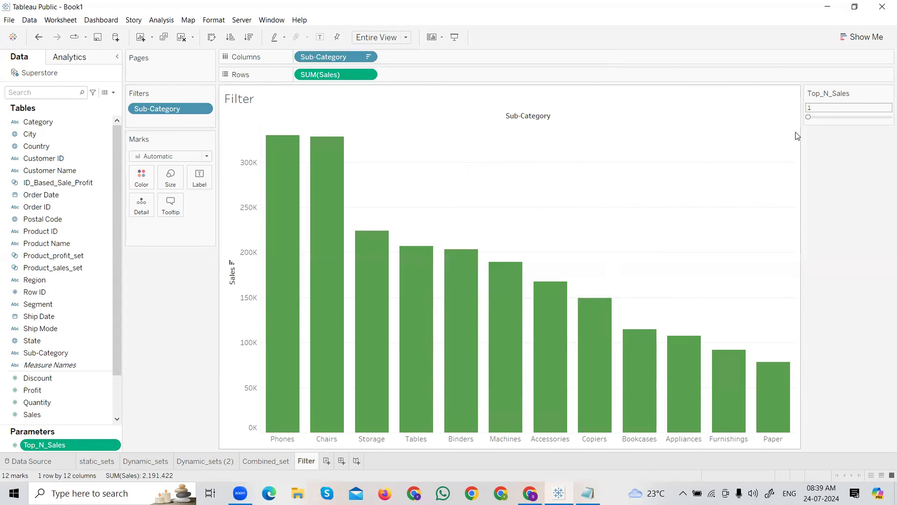
mouse_move(809, 118)
mouse_down()
mouse_move(818, 116)
mouse_move(808, 117)
mouse_up()
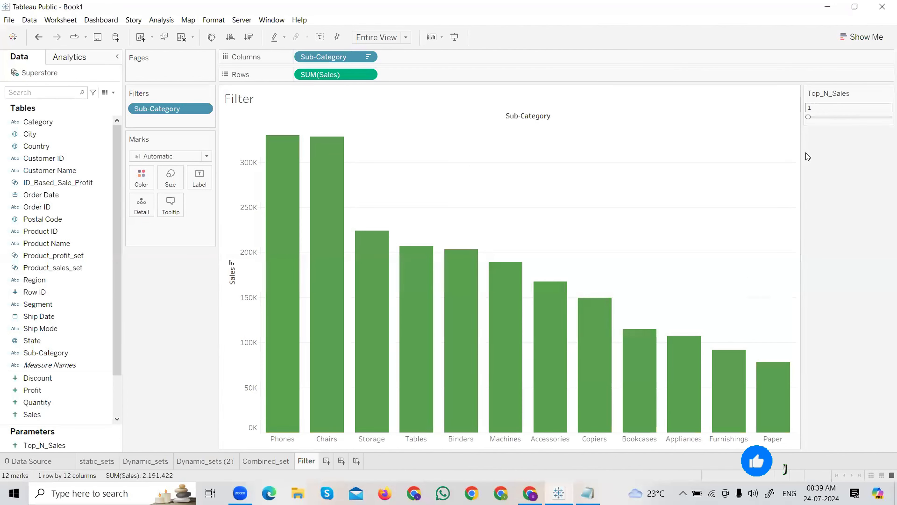
- Hide the Top_N_Sales parameter control beside the chart
drag(44, 445, 127, 421)
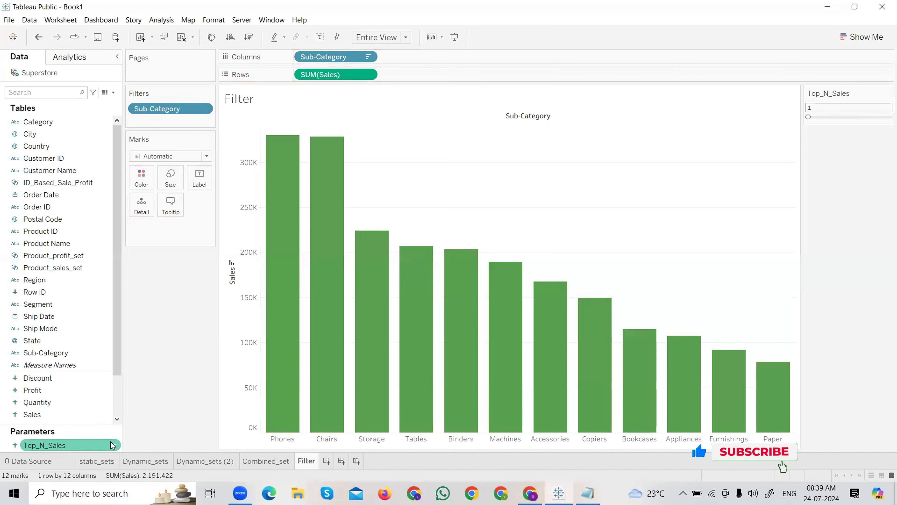
right_click(117, 446)
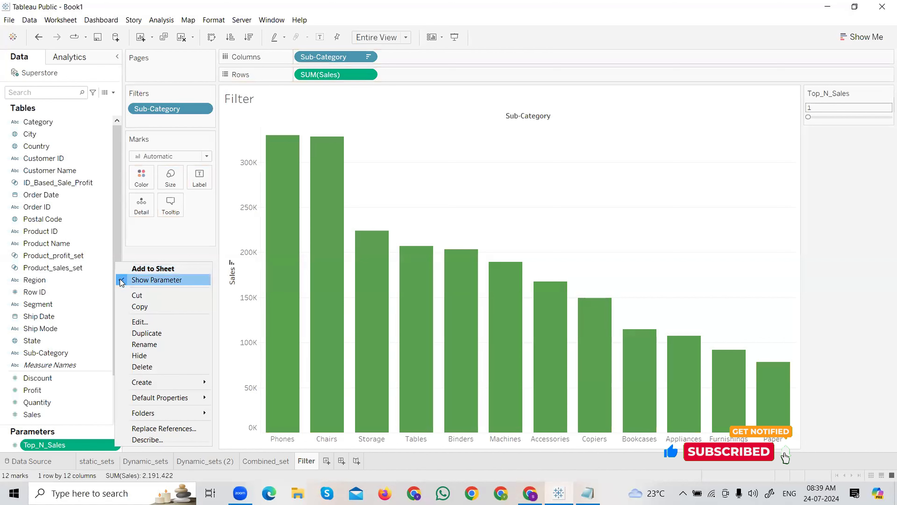
click(157, 280)
- Try adding the Top_N_Sales parameter to the marks' tooltip and remove it again
drag(82, 436, 170, 204)
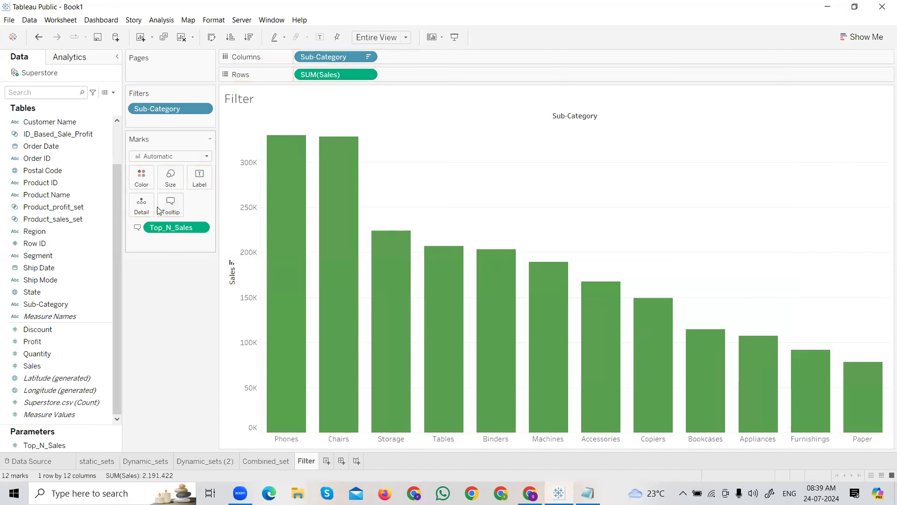
click(201, 228)
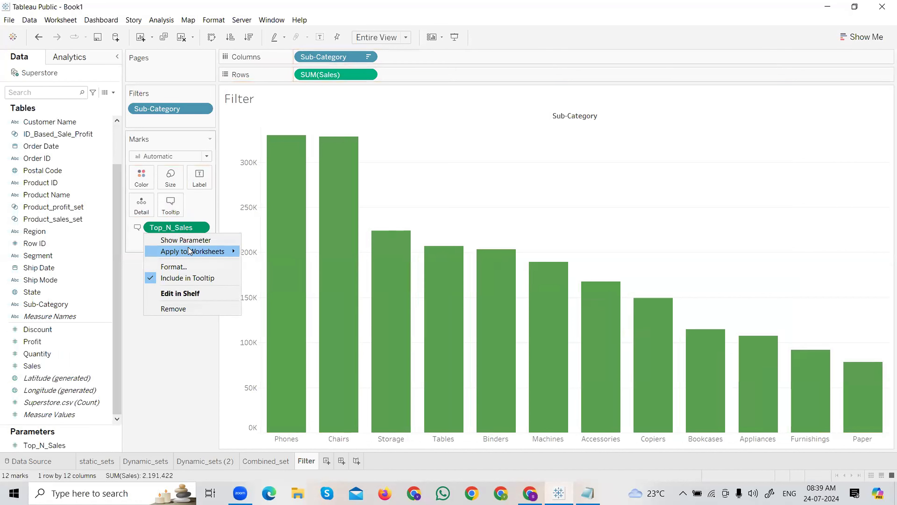
mouse_move(239, 251)
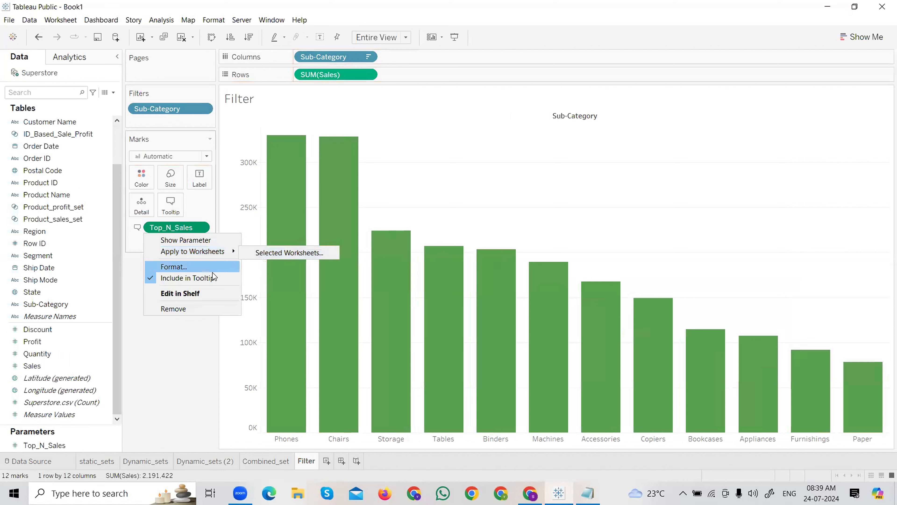
click(176, 309)
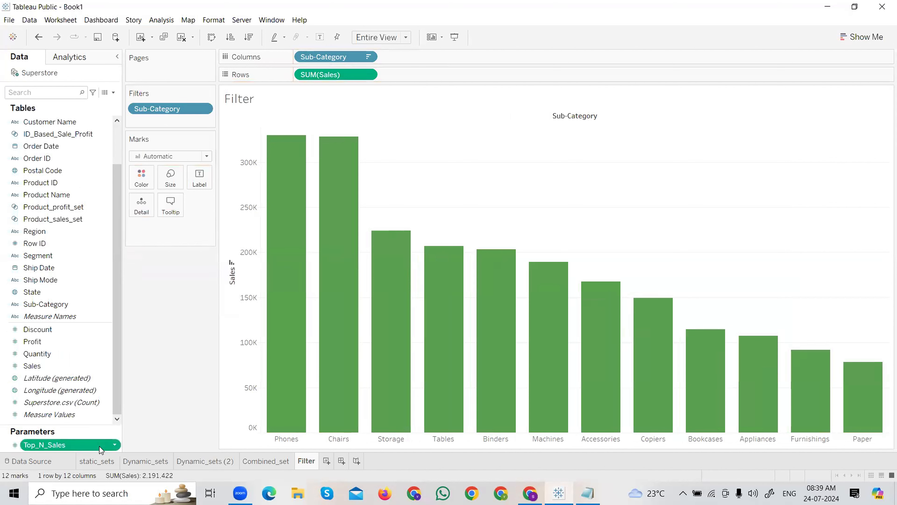
- Try adding the Top_N_Sales parameter to the sheet's rows and remove it again
right_click(72, 447)
click(146, 266)
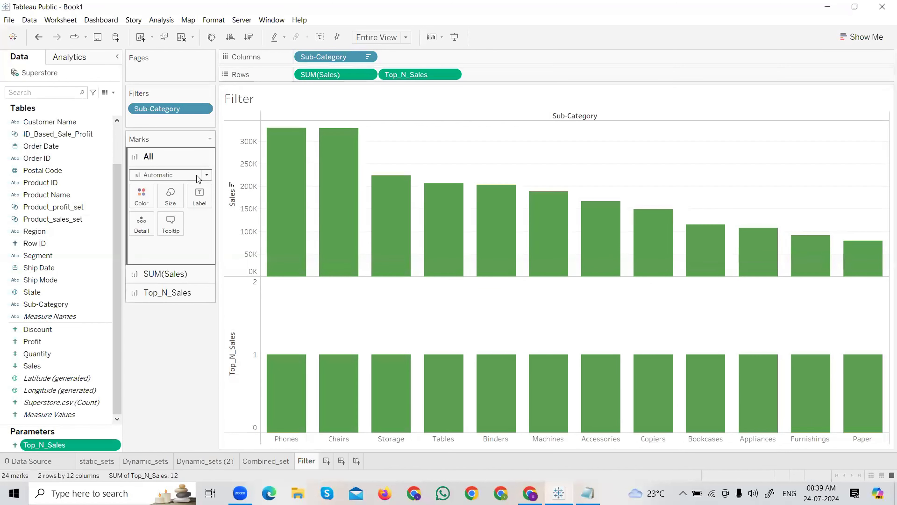
click(207, 278)
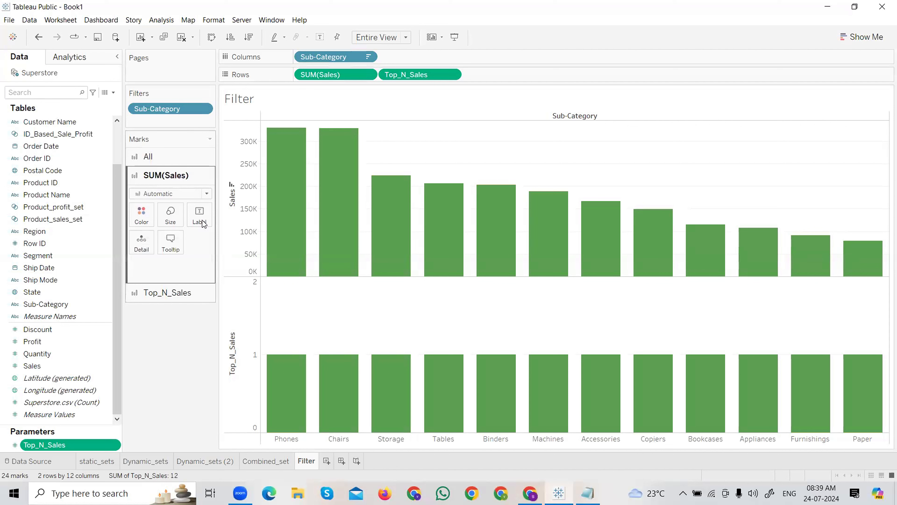
click(448, 75)
click(407, 194)
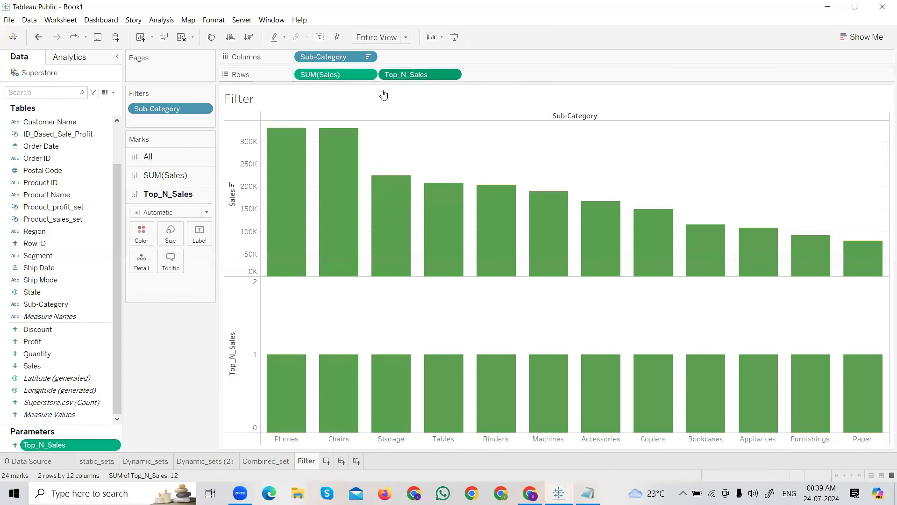
- Show the Top_N_Sales parameter control and test the values 6 and 2 against the bar chart
click(115, 446)
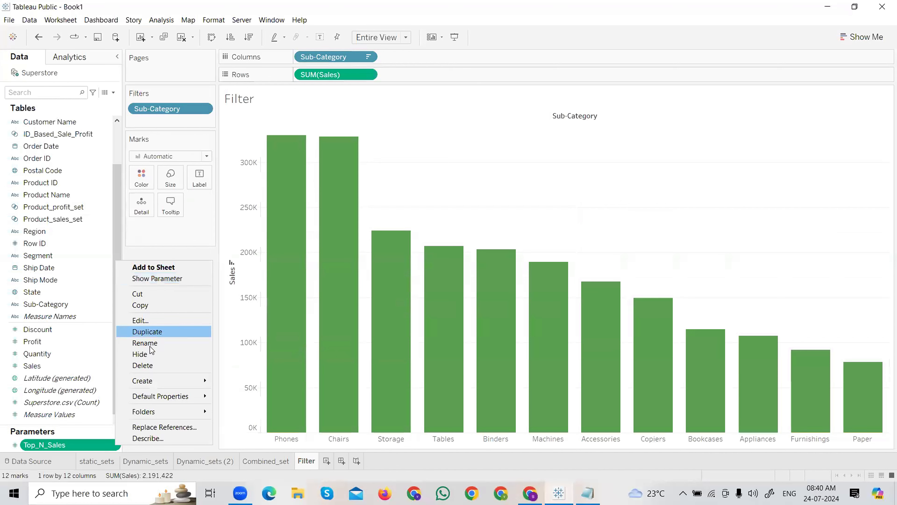
mouse_move(147, 384)
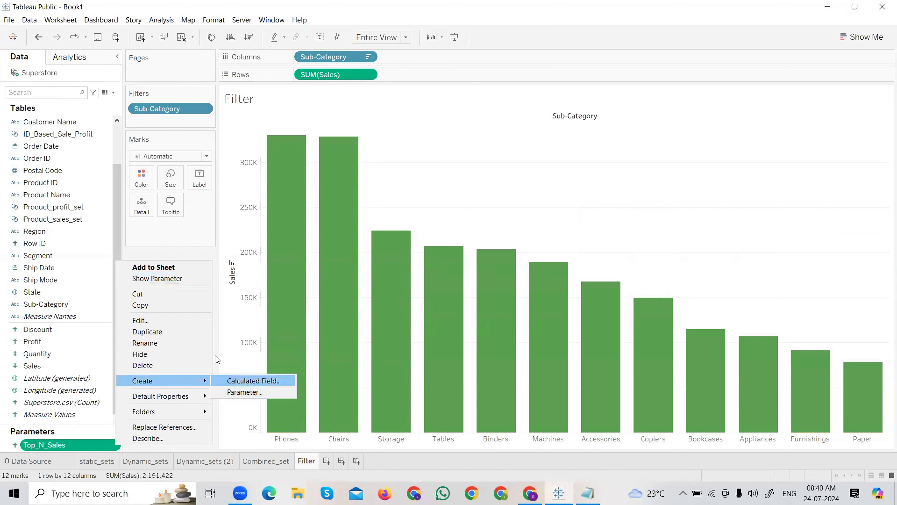
click(174, 278)
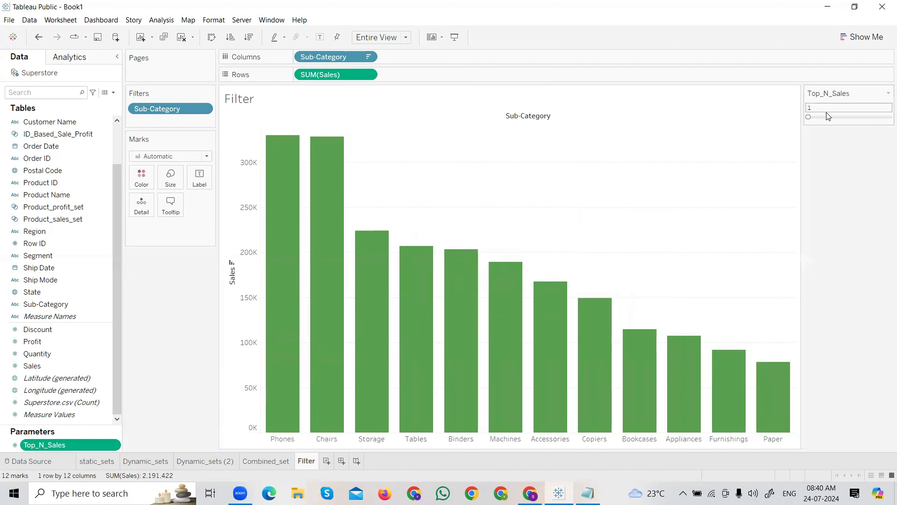
drag(828, 112, 814, 118)
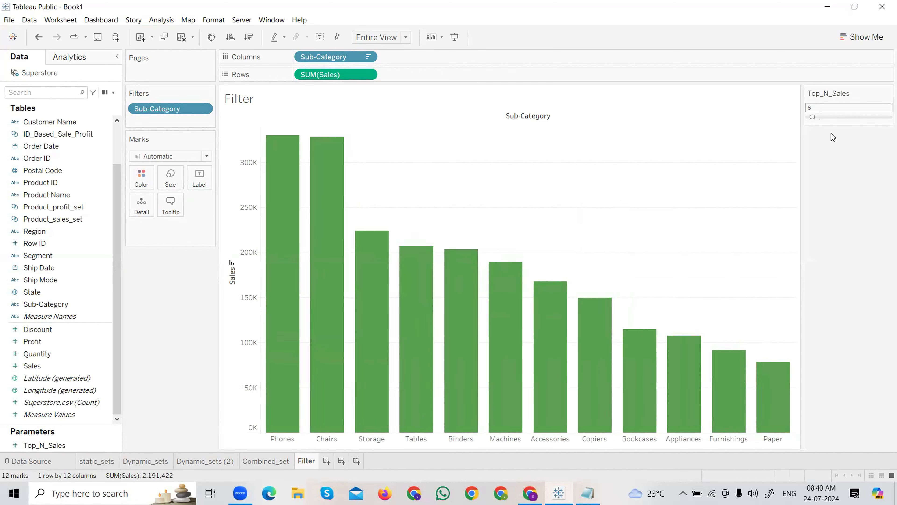
click(548, 355)
click(548, 355)
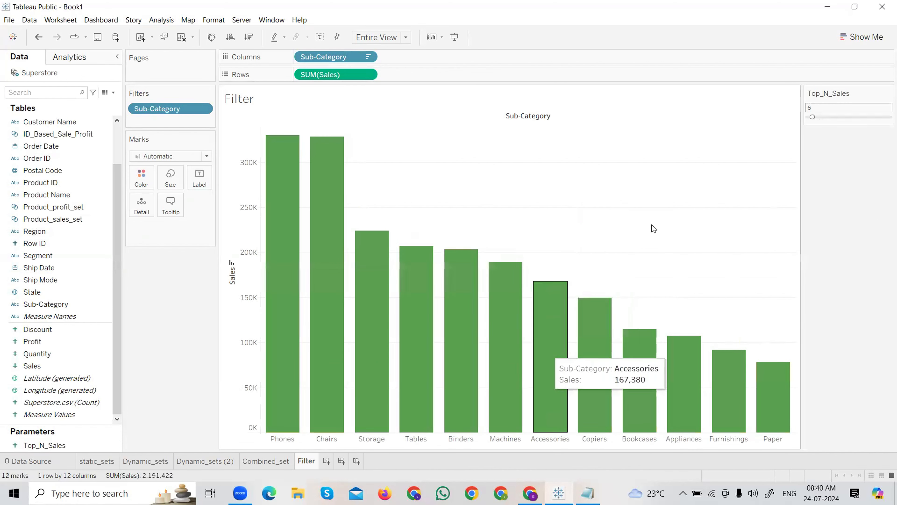
click(828, 117)
drag(819, 118, 809, 117)
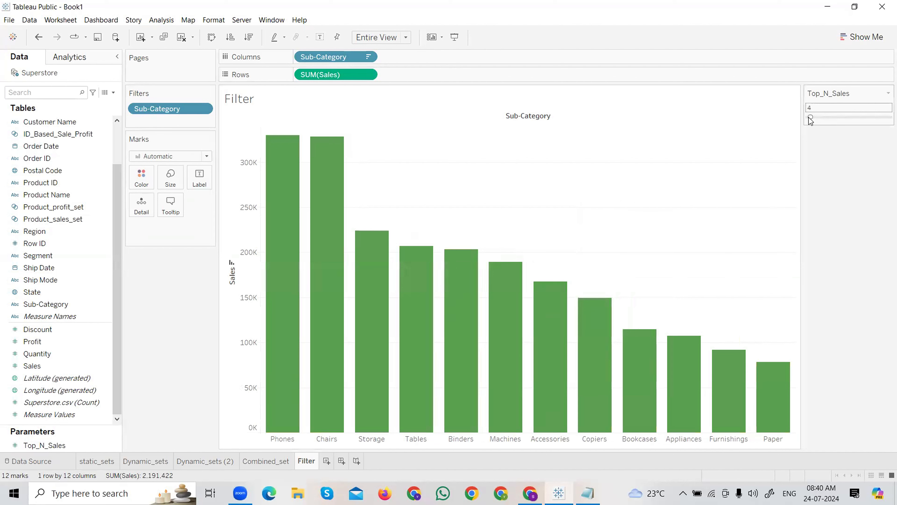
- Check the Top_N_Sales parameter's definition and its control's display options once more
click(886, 94)
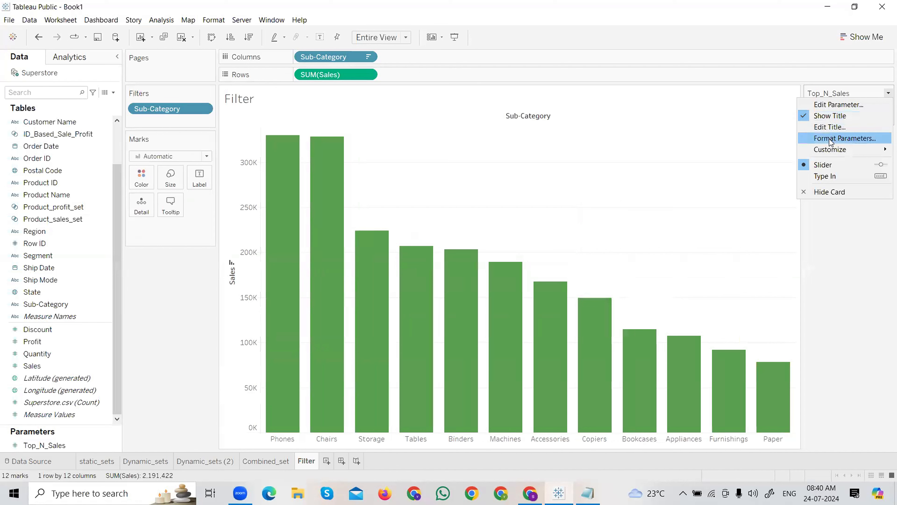
click(828, 104)
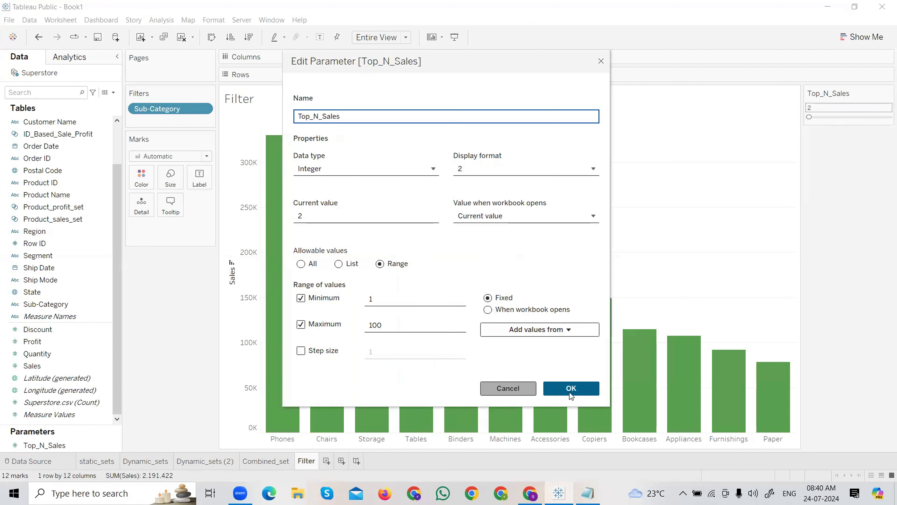
click(576, 391)
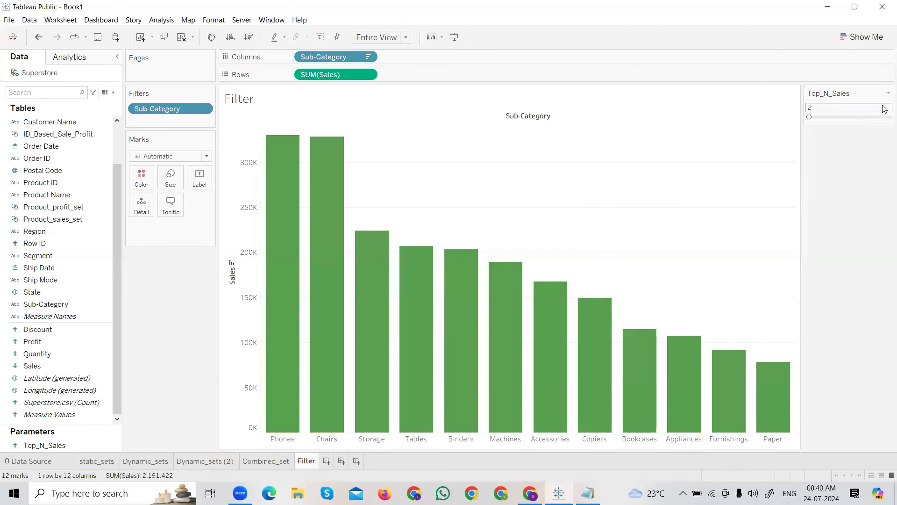
click(889, 93)
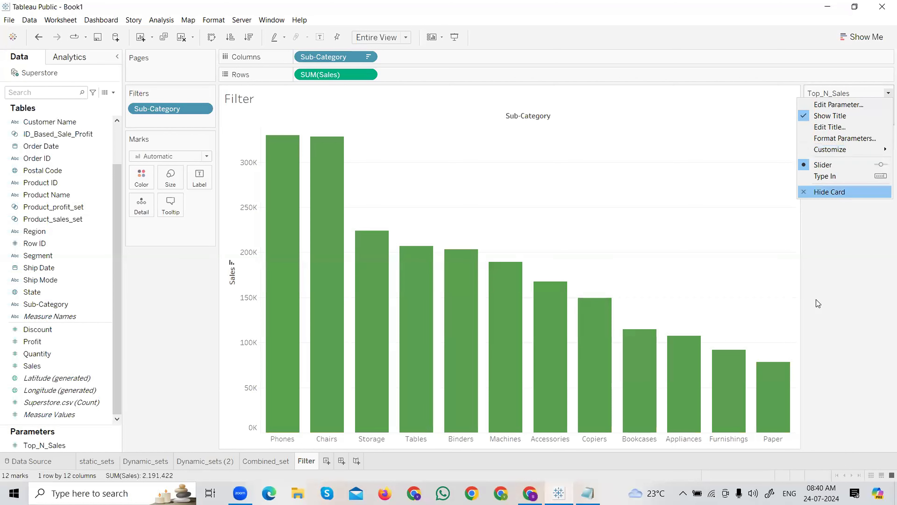
click(648, 340)
- Delete the Top_N_Sales parameter and label the bars with their Sales values
right_click(110, 445)
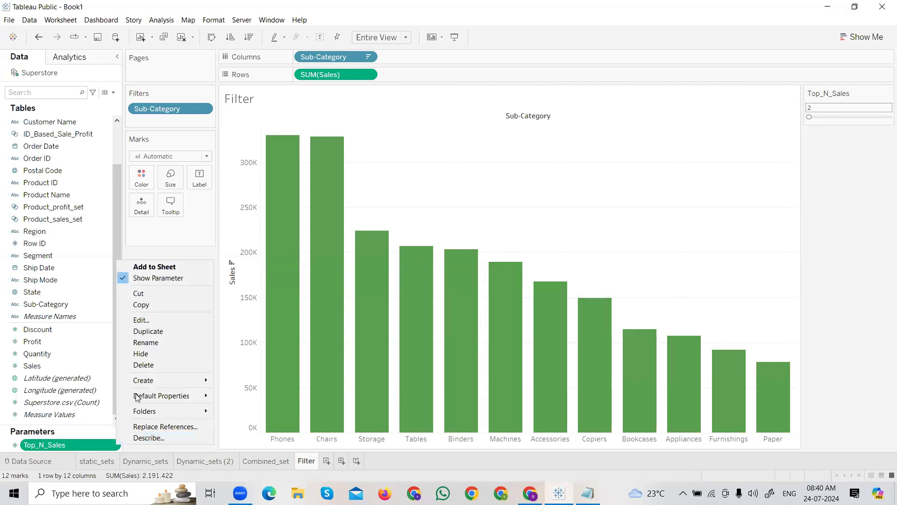
click(139, 365)
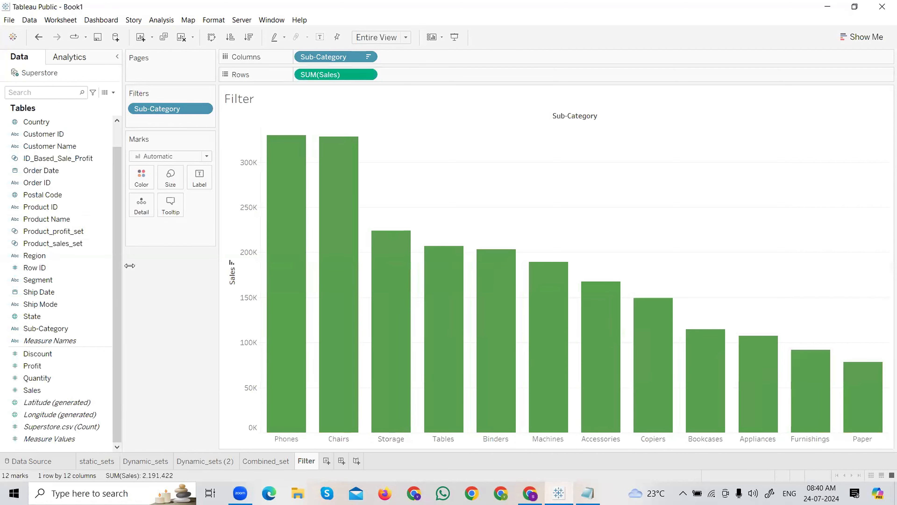
drag(38, 392, 204, 184)
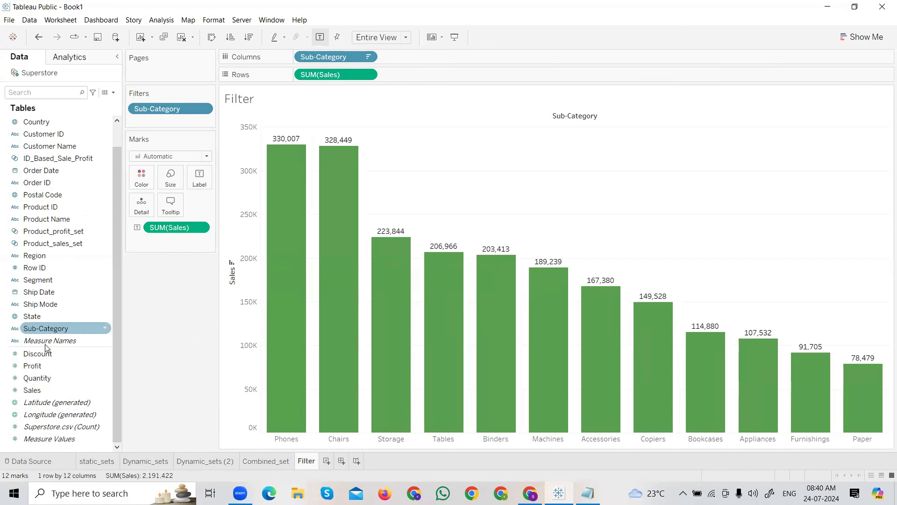
- Limit the Sub-Category filter to the top Sales sums by a new parameter Top_N_Sales, current value 12, range 1 to 100
click(203, 109)
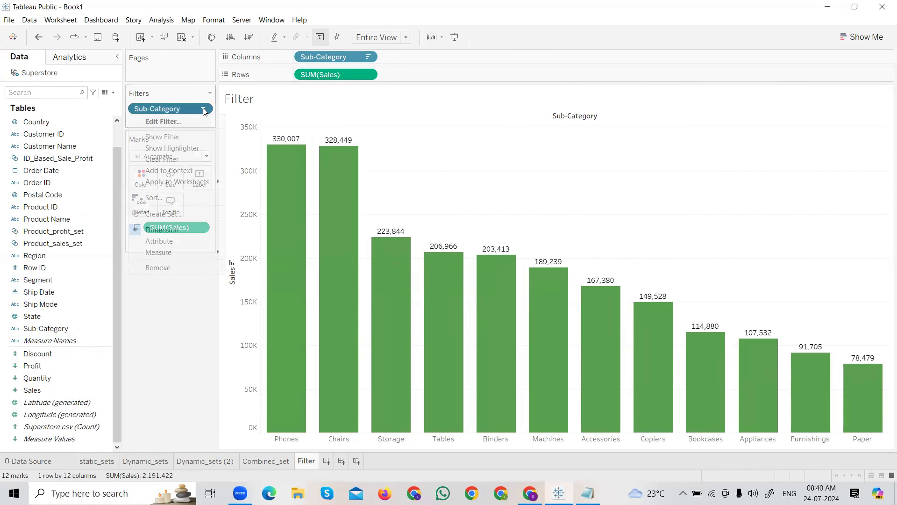
click(173, 123)
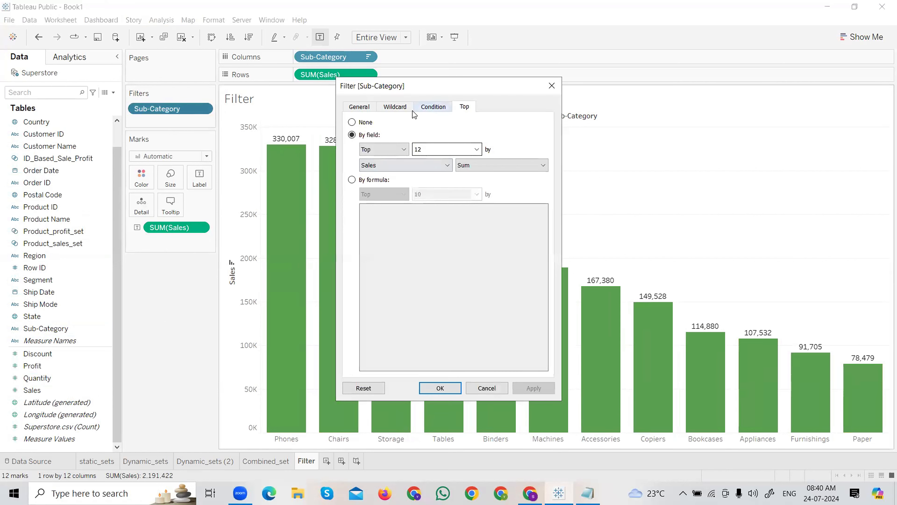
click(395, 107)
click(360, 106)
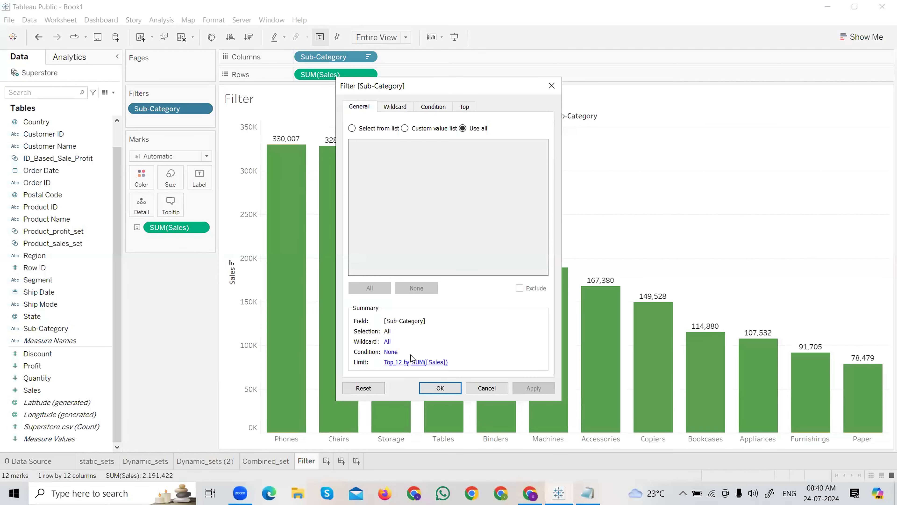
click(467, 108)
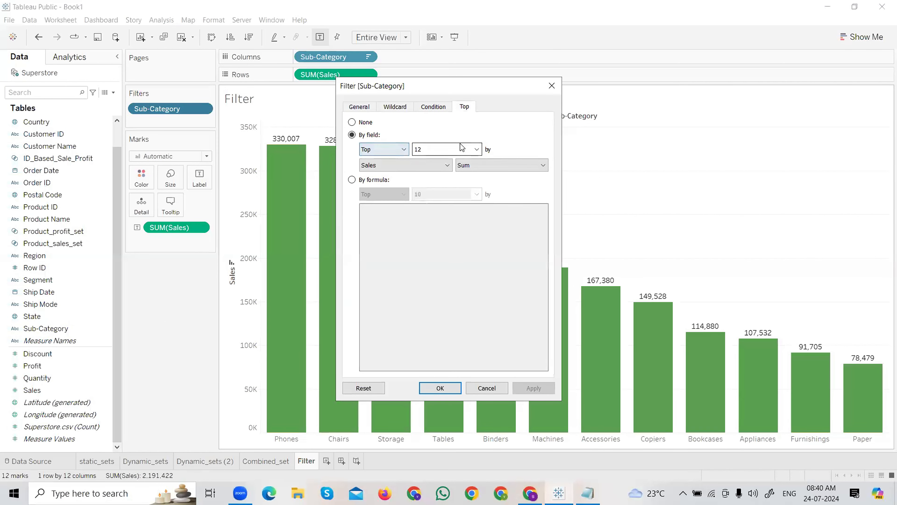
click(476, 149)
click(454, 168)
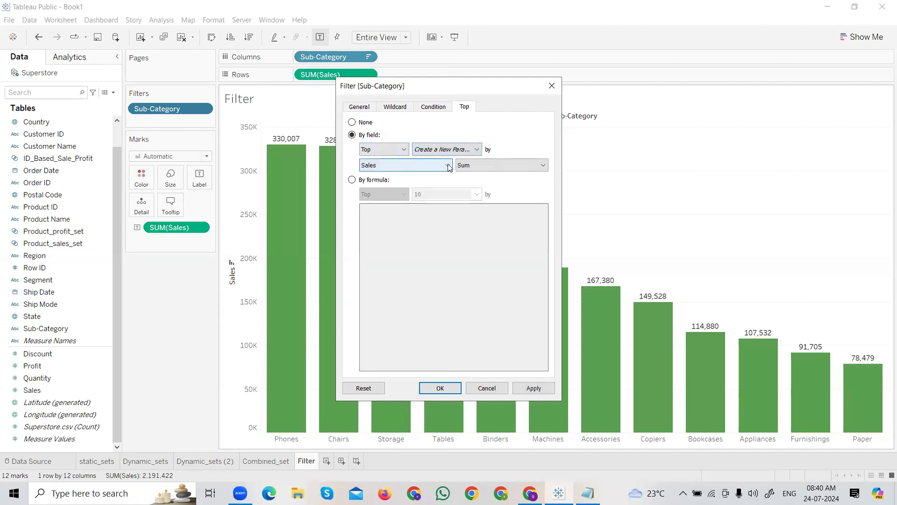
drag(345, 115, 290, 113)
text(Top_N_Sales)
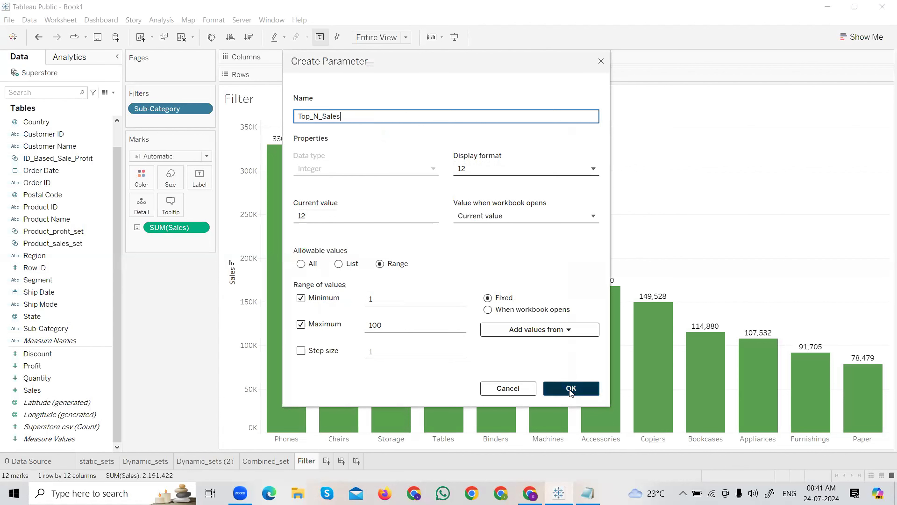
click(546, 386)
click(529, 386)
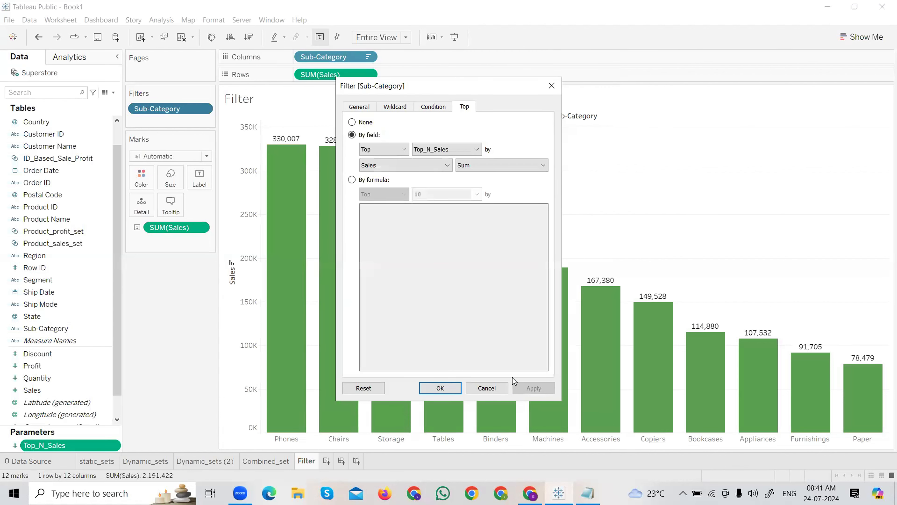
click(446, 389)
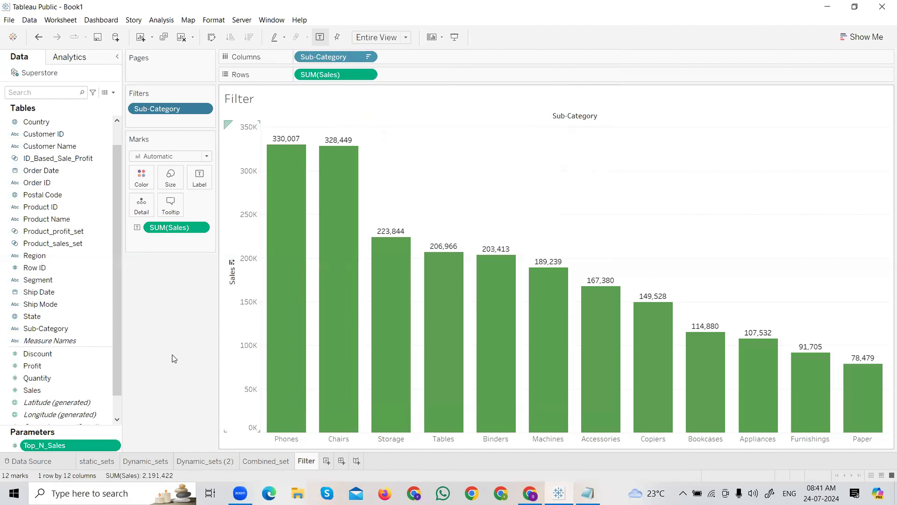
click(116, 446)
click(139, 266)
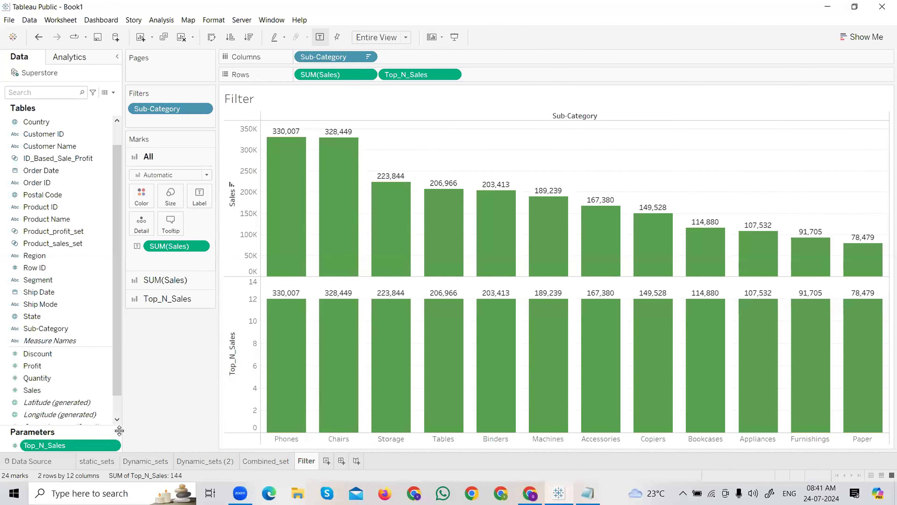
key(ctrl+z)
- Show the Top_N_Sales parameter control and test values such as 7 and 12 against the chart, ending at 7
click(115, 445)
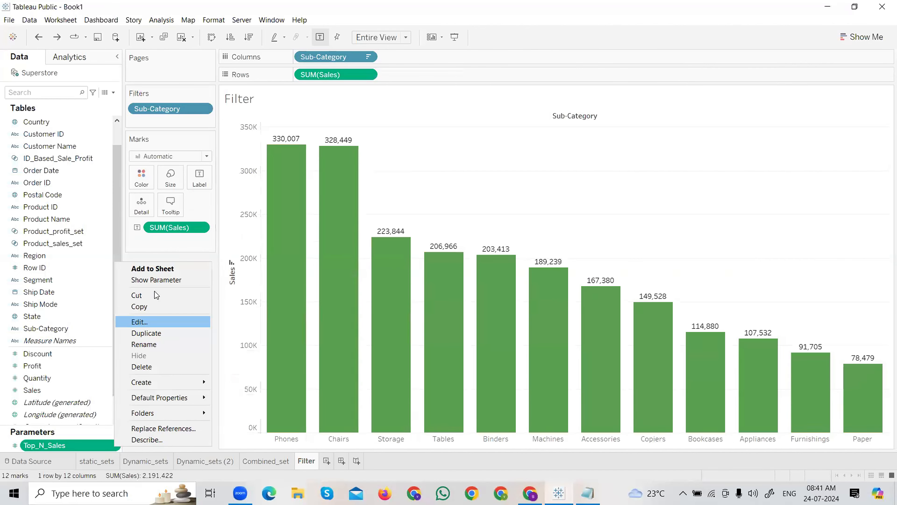
click(155, 280)
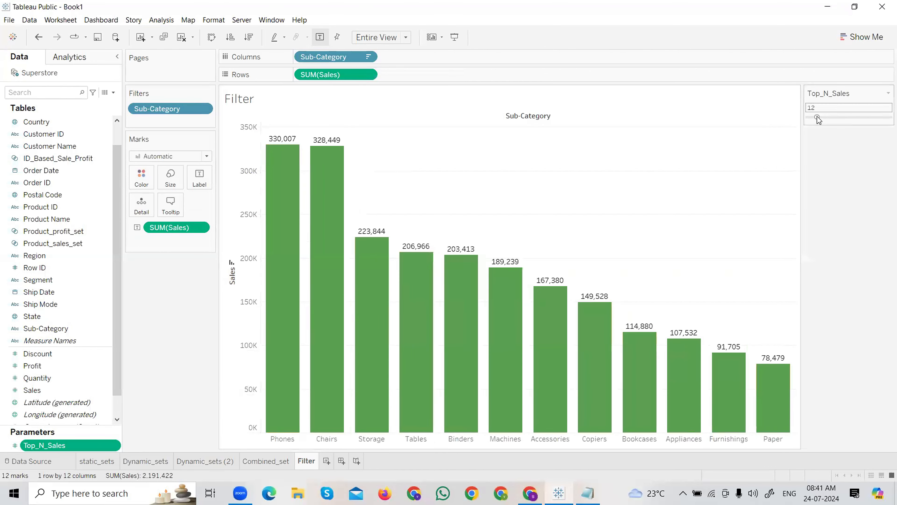
drag(819, 120, 814, 120)
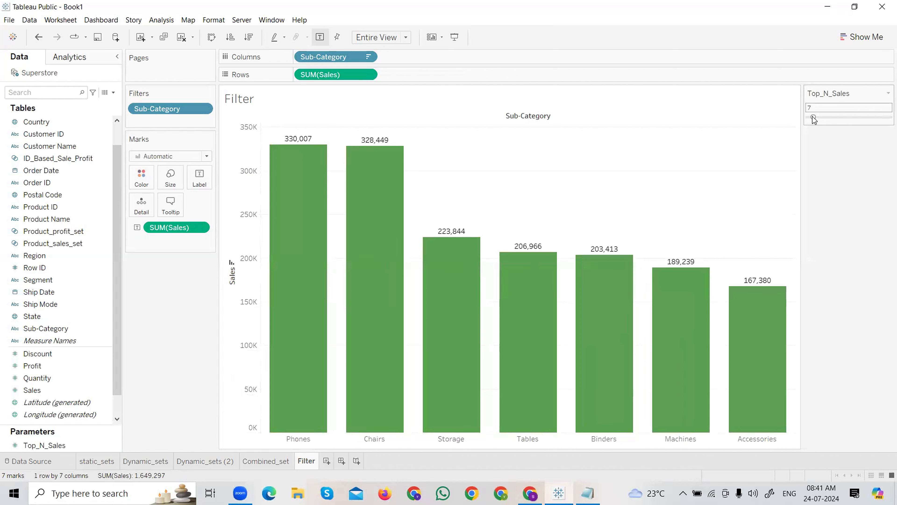
drag(814, 120, 812, 120)
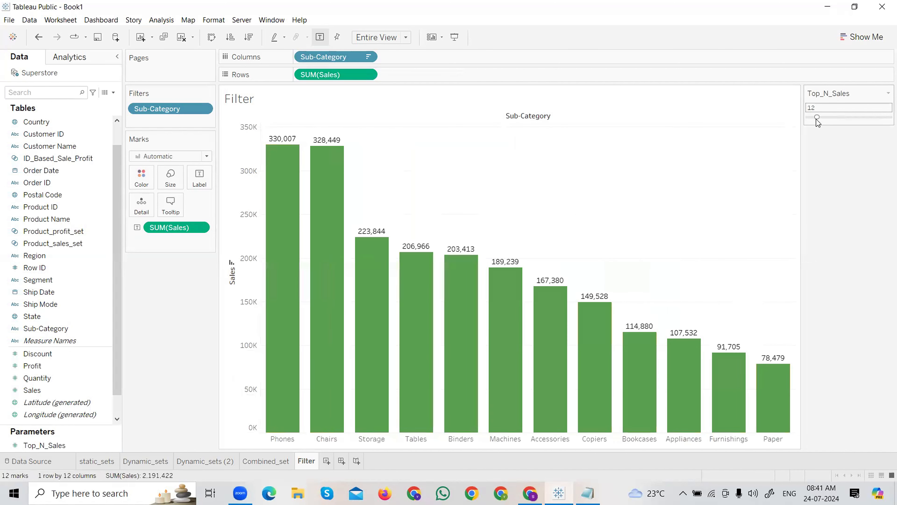
drag(816, 119, 814, 119)
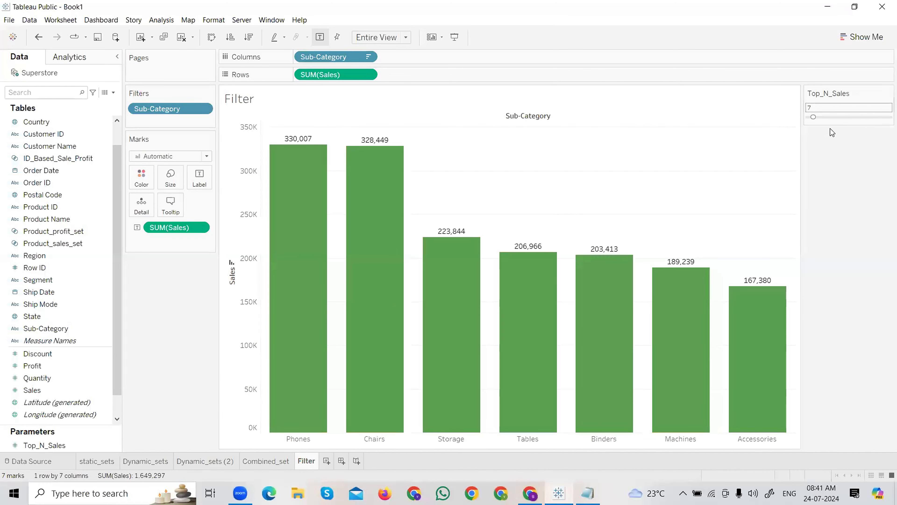
- Set the maximum of the Top_N_Sales parameter's range to 17 and test the control, ending at 4
click(887, 93)
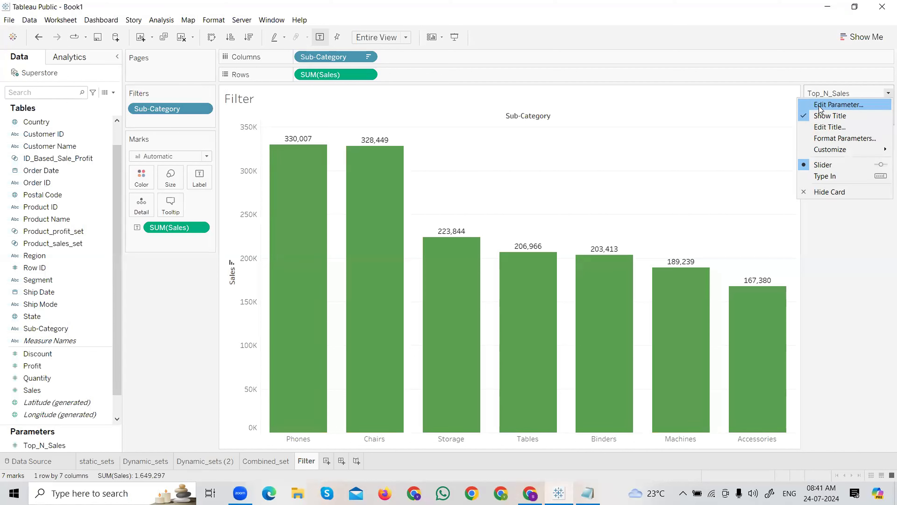
click(820, 105)
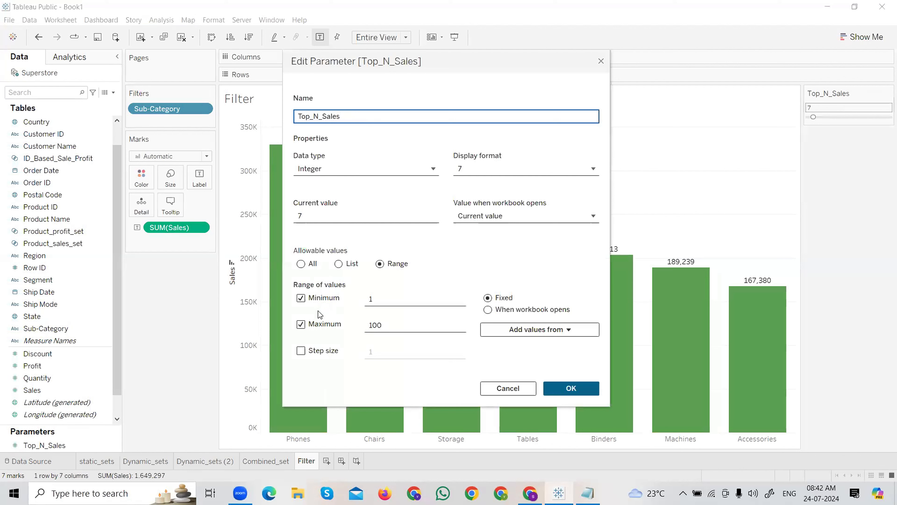
click(394, 327)
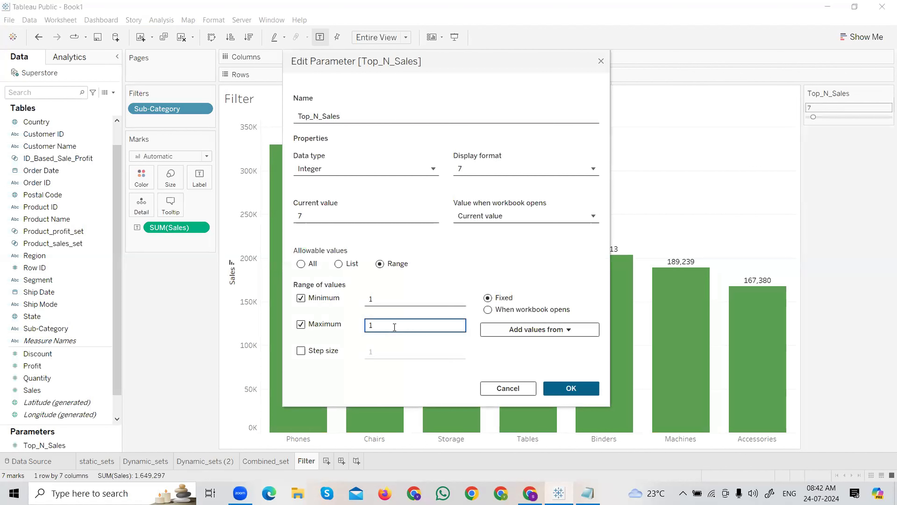
text(17)
click(561, 387)
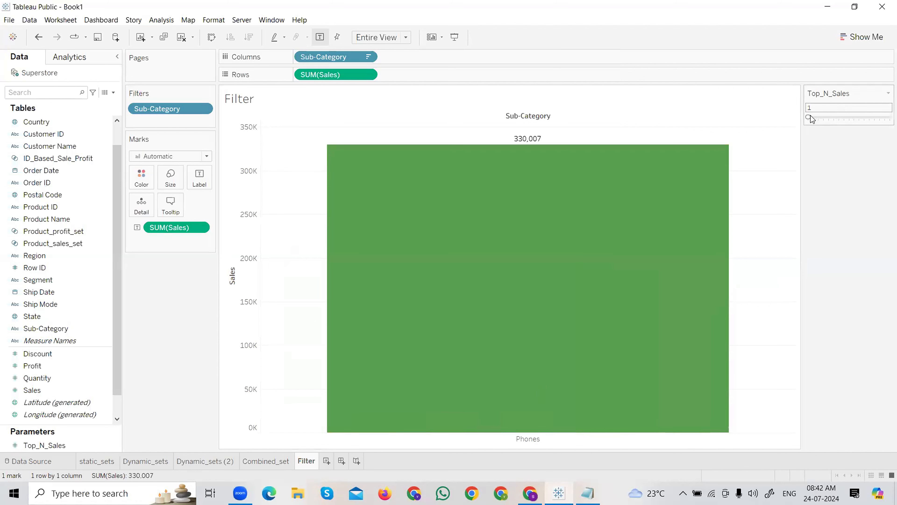
mouse_move(824, 115)
mouse_down()
mouse_move(857, 118)
mouse_move(825, 119)
mouse_up()
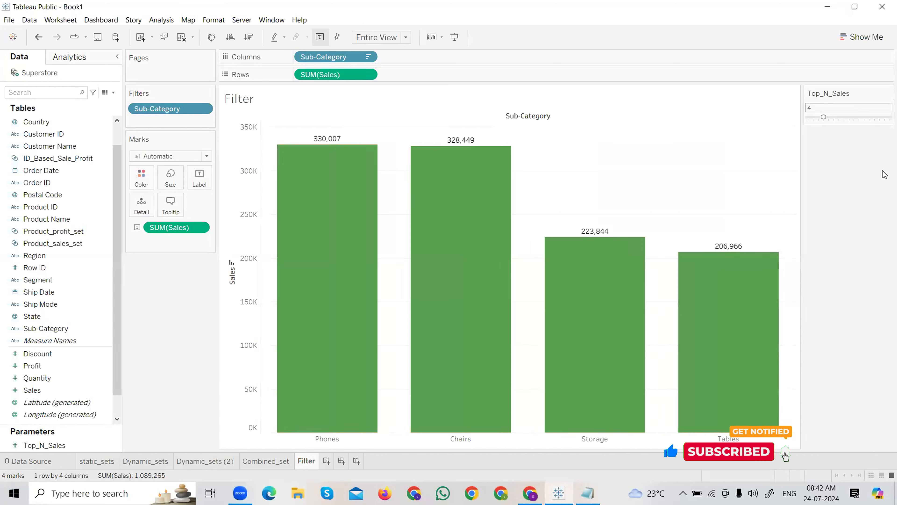
- Switch the Top_N_Sales control from a slider to a type-in box, test the value 10, and set it to 5
click(884, 94)
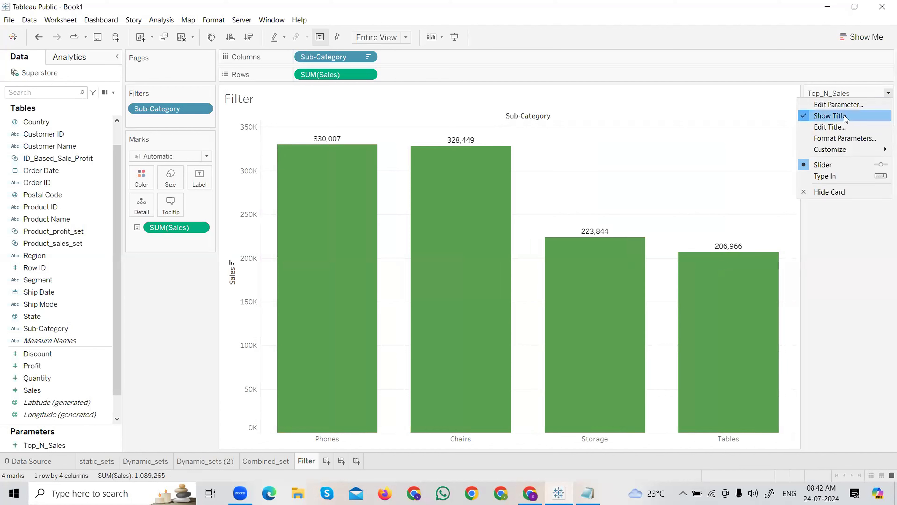
click(854, 176)
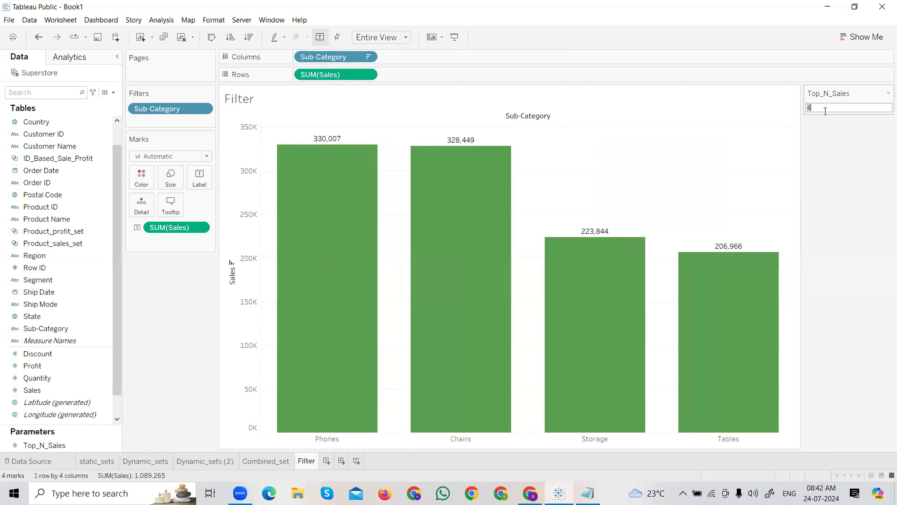
text(10)
key(Return)
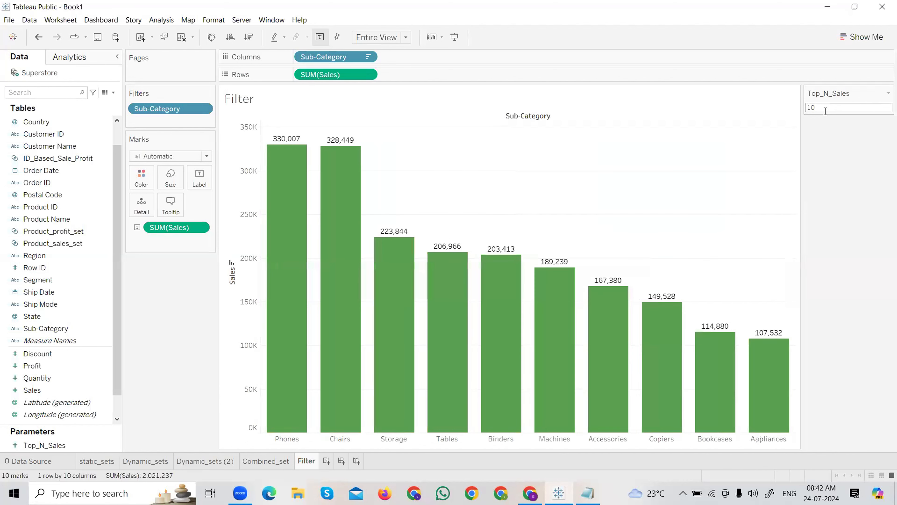
click(826, 111)
text(5)
key(Return)
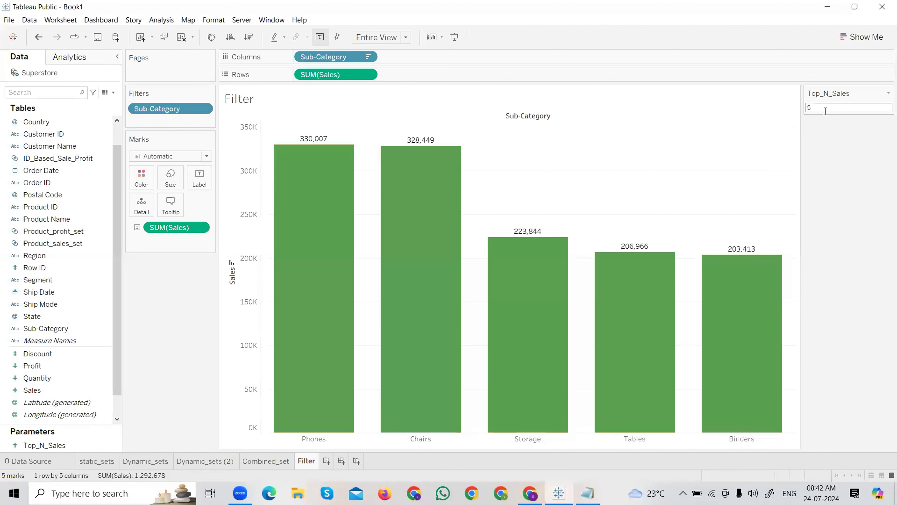
click(884, 97)
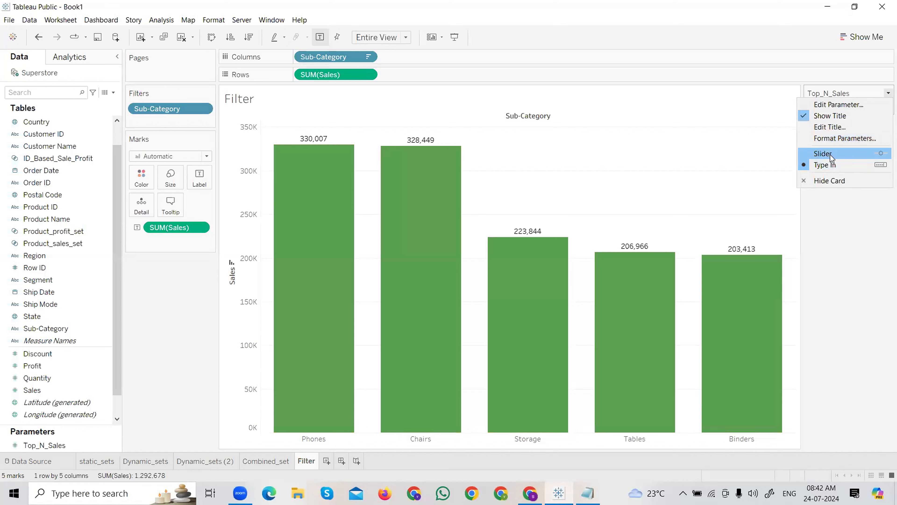
click(843, 250)
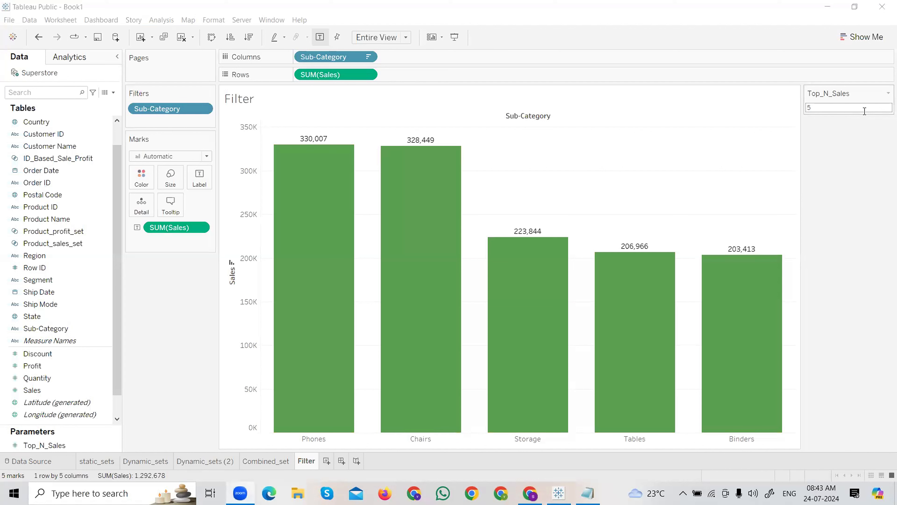
mouse_move(446, 172)
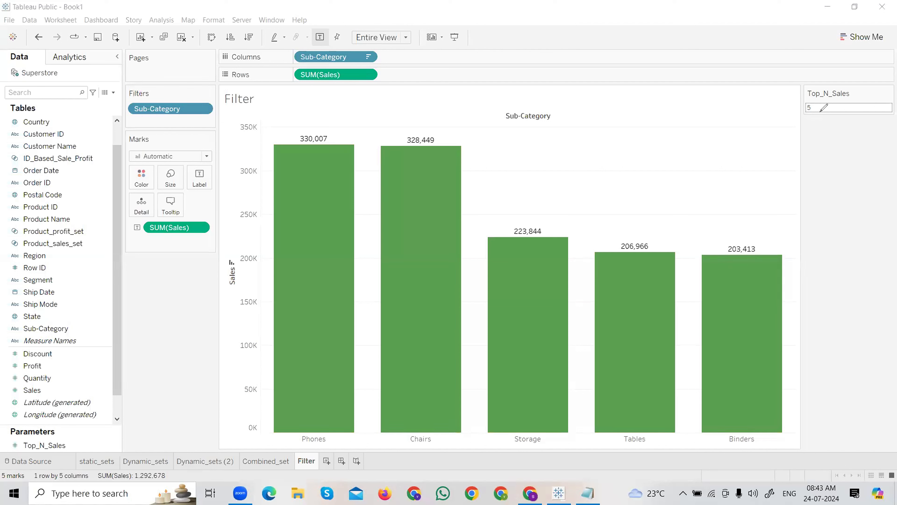
mouse_move(813, 95)
mouse_down()
mouse_move(816, 116)
mouse_move(809, 98)
mouse_up()
drag(807, 132, 886, 130)
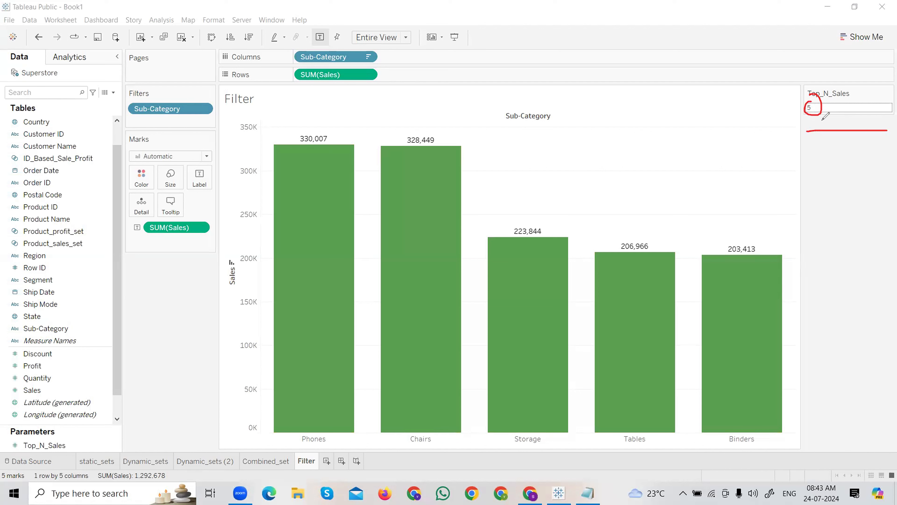
mouse_move(797, 143)
mouse_down()
mouse_move(811, 108)
mouse_move(795, 111)
mouse_up()
mouse_move(833, 151)
mouse_down()
mouse_move(828, 177)
mouse_move(869, 263)
mouse_move(856, 159)
mouse_move(833, 174)
mouse_move(841, 222)
mouse_up()
click(827, 207)
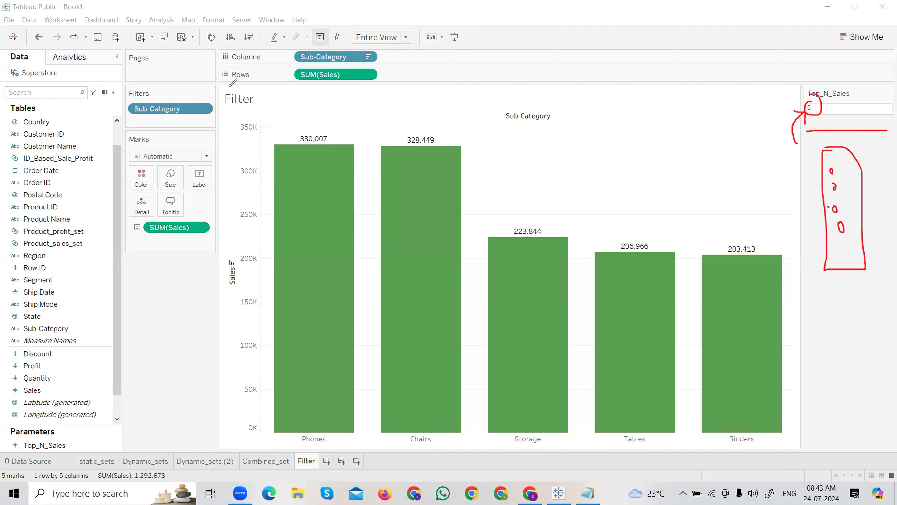
mouse_move(227, 91)
mouse_down()
mouse_move(228, 464)
mouse_move(450, 452)
mouse_up()
mouse_move(511, 450)
mouse_down()
mouse_move(764, 442)
mouse_move(778, 256)
mouse_move(768, 87)
mouse_move(469, 88)
mouse_up()
drag(313, 88, 222, 89)
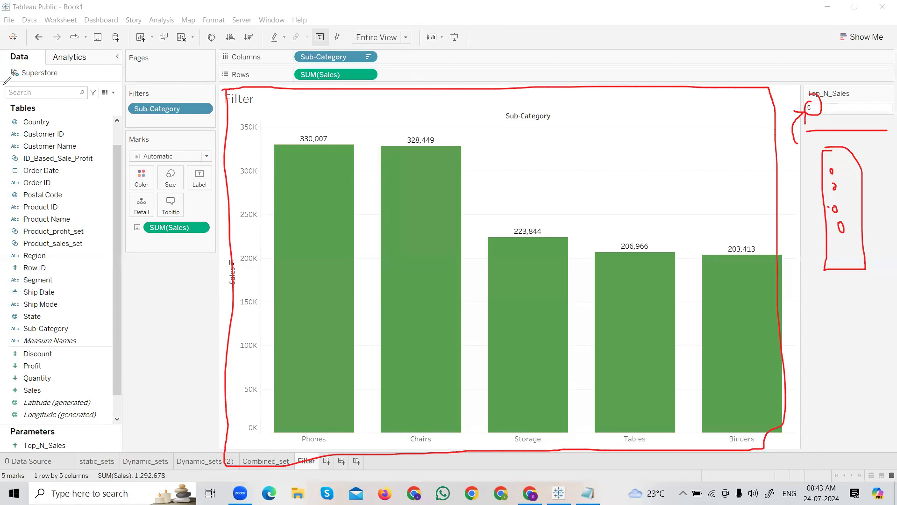
mouse_move(184, 451)
mouse_down()
mouse_move(36, 318)
mouse_move(148, 11)
mouse_move(256, 75)
mouse_move(191, 416)
mouse_up()
mouse_move(256, 65)
mouse_down()
mouse_move(359, 83)
mouse_move(830, 46)
mouse_move(306, 16)
mouse_up()
mouse_move(811, 71)
mouse_down()
mouse_move(803, 438)
mouse_move(894, 161)
mouse_move(882, 15)
mouse_move(813, 75)
mouse_move(711, 100)
mouse_move(721, 117)
mouse_up()
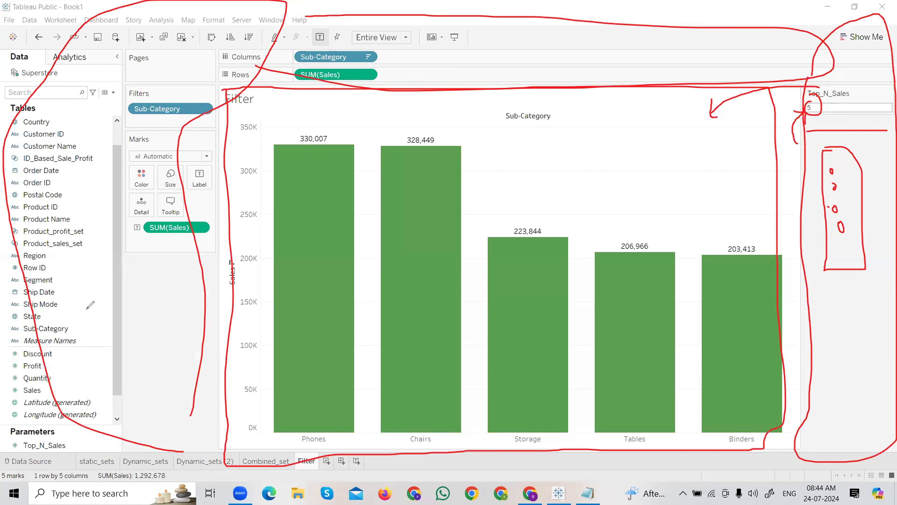
click(88, 311)
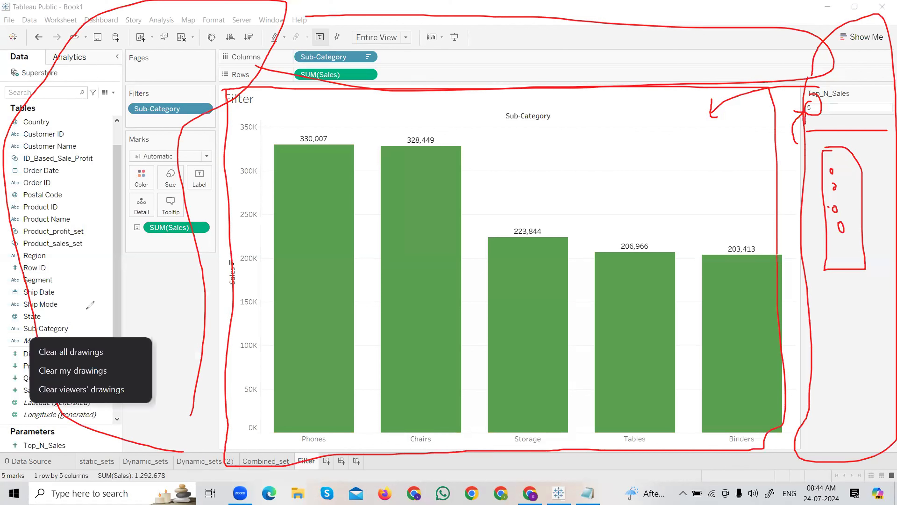
click(71, 352)
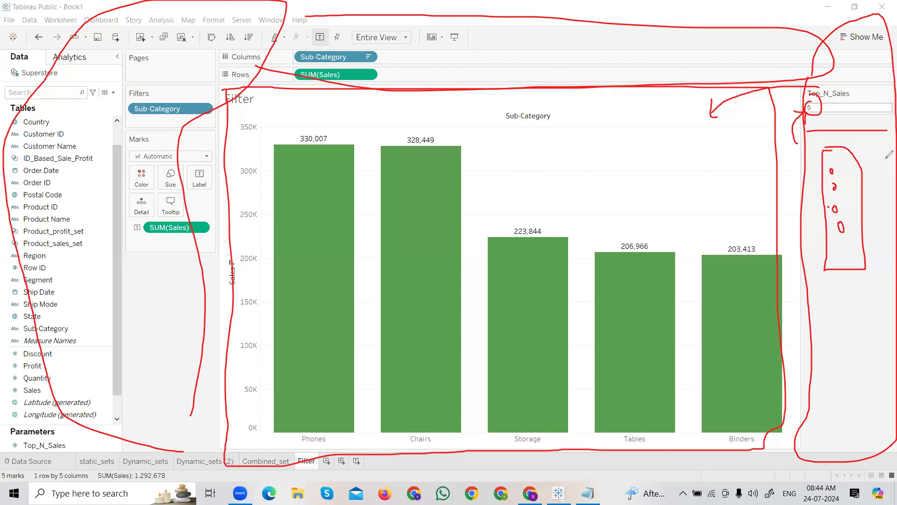
mouse_move(846, 201)
mouse_down()
mouse_move(873, 192)
mouse_move(809, 217)
mouse_move(732, 228)
mouse_move(742, 237)
mouse_up()
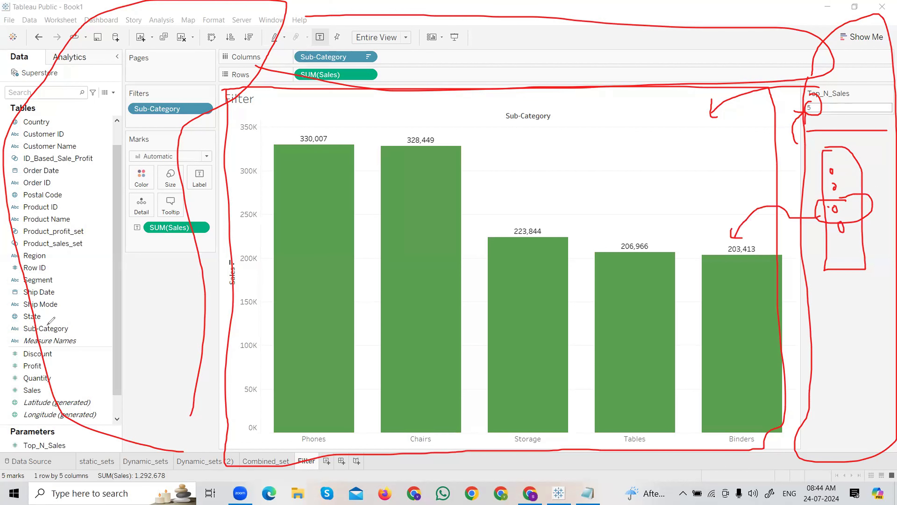
key(e)
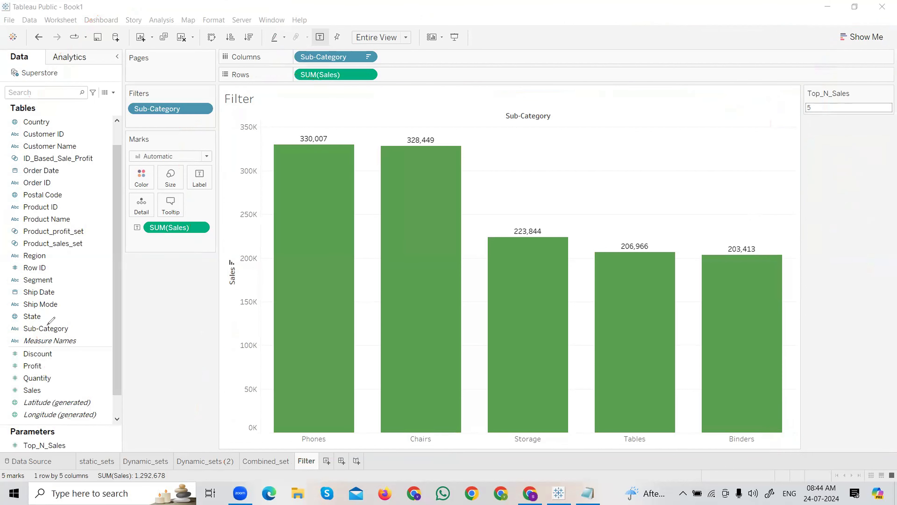
click(887, 93)
click(840, 243)
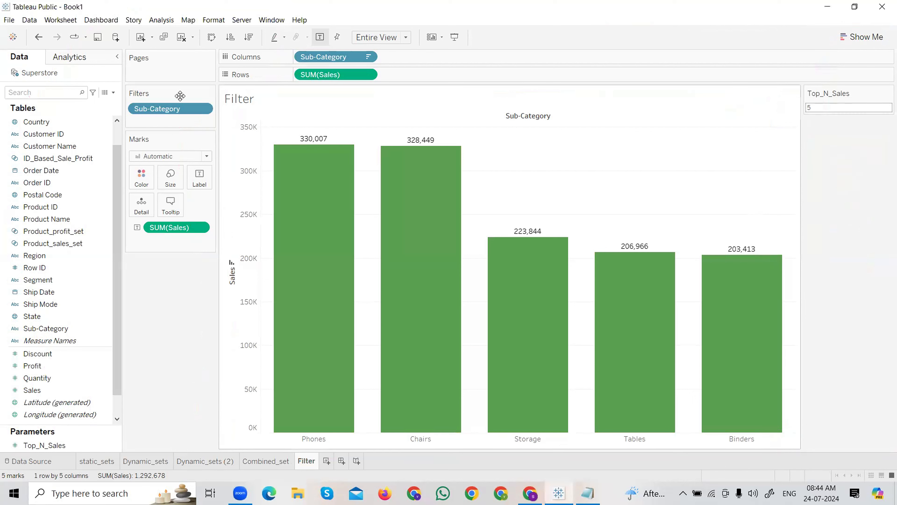
- Review the top-N condition of the Sub-Category filter and leave its settings as they are
click(203, 109)
click(182, 125)
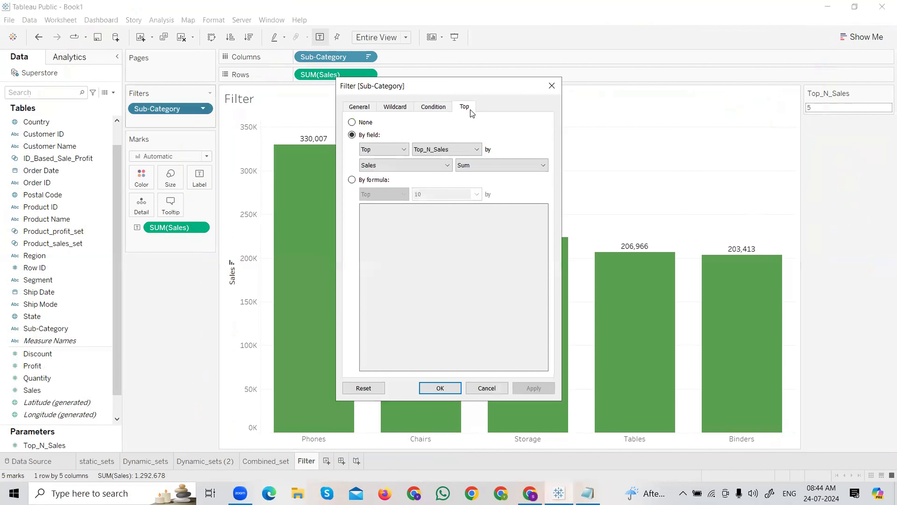
click(552, 86)
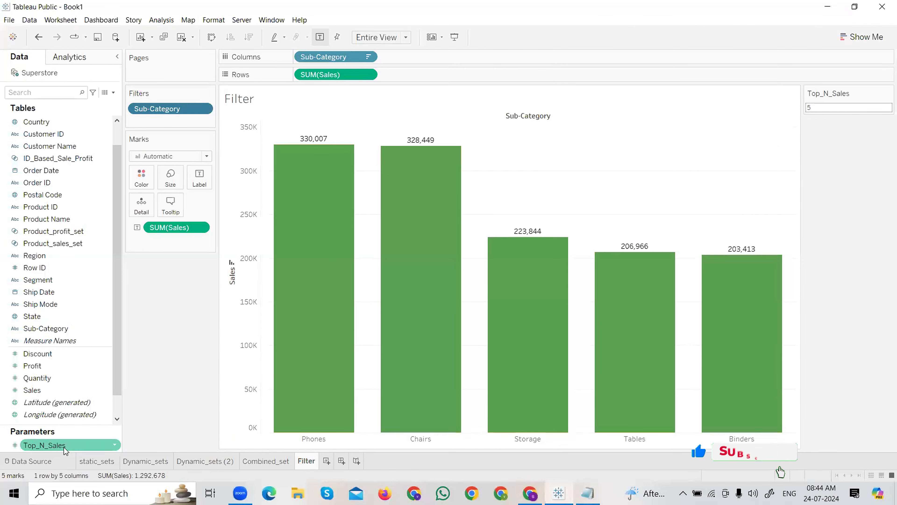
- Switch the allowable values of the Top_N_Sales parameter to a list and enter 1, 2 and 3 as its values
right_click(115, 444)
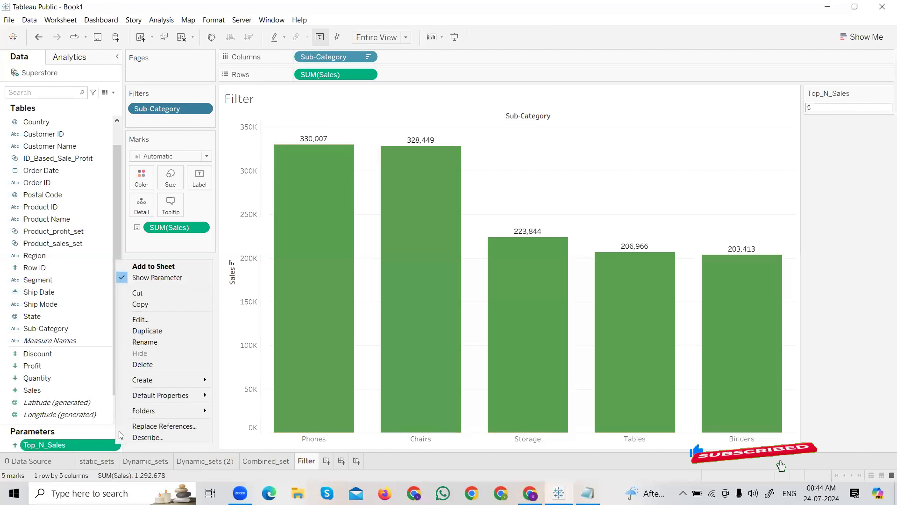
click(143, 319)
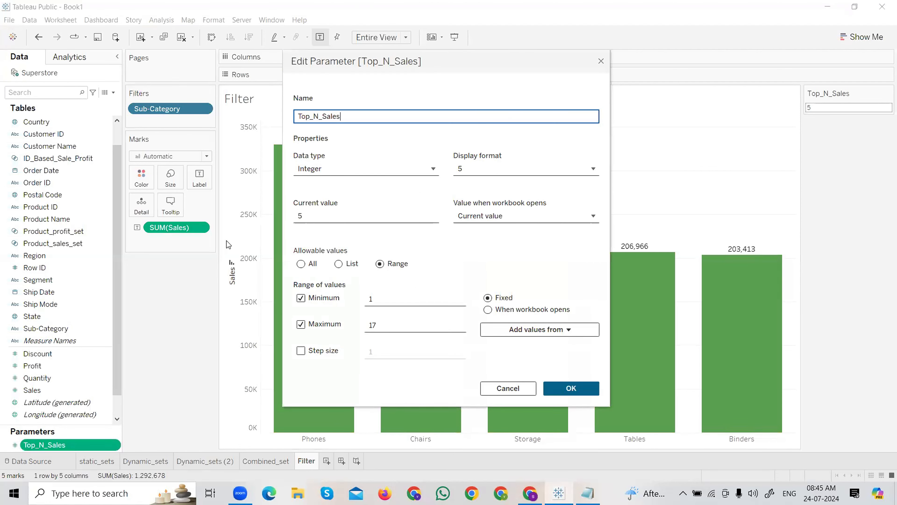
click(346, 266)
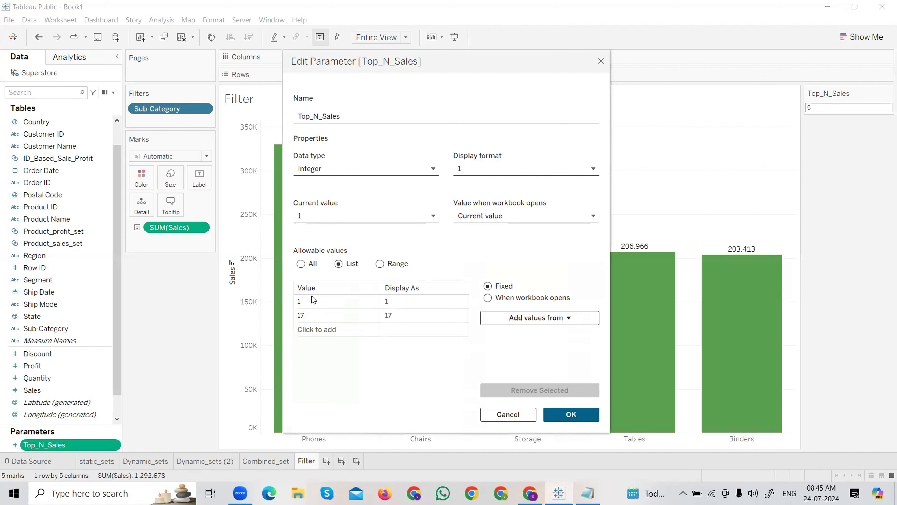
click(310, 314)
click(309, 315)
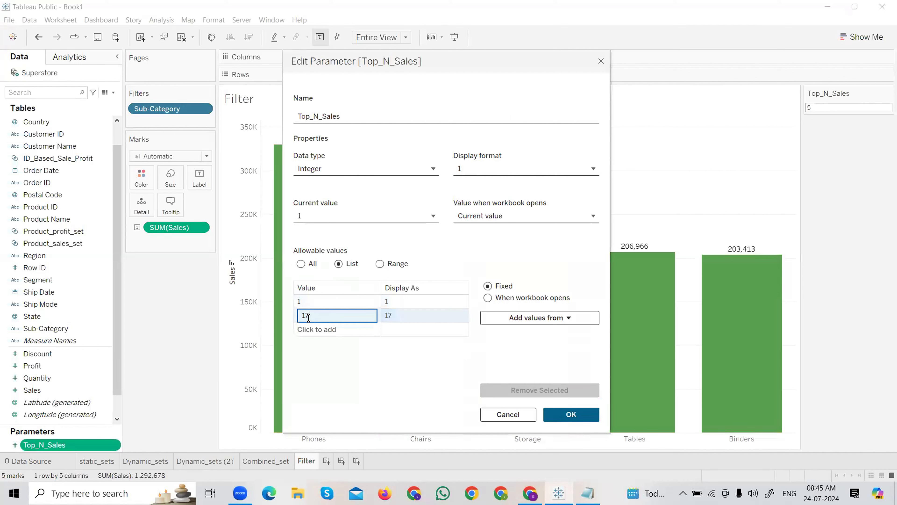
text(2)
key(Return)
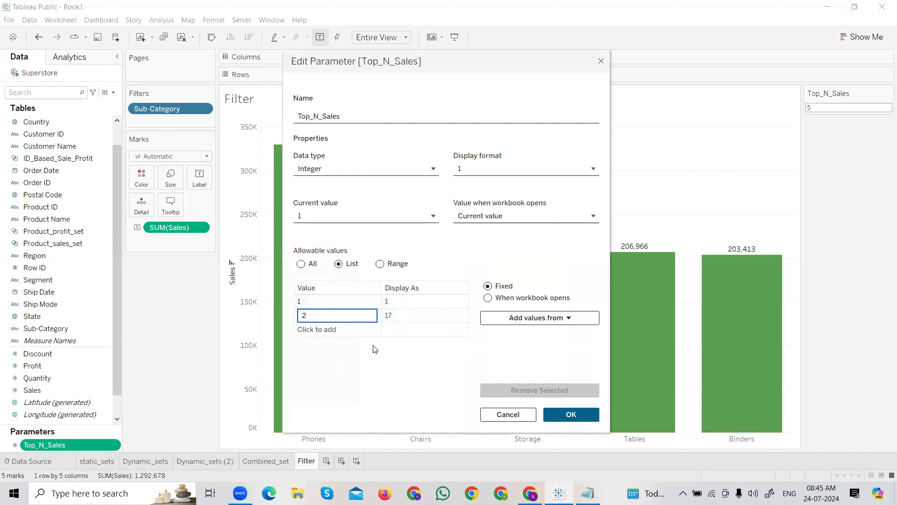
click(352, 327)
text(3)
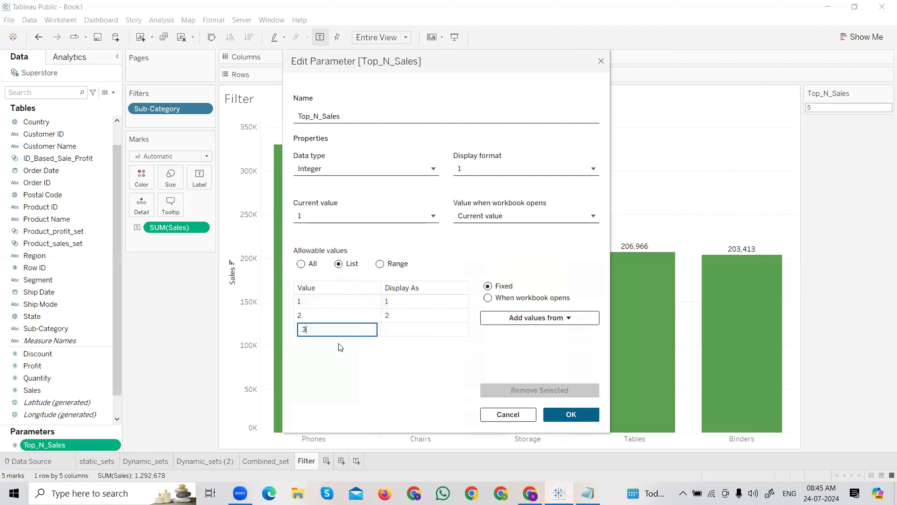
key(Return)
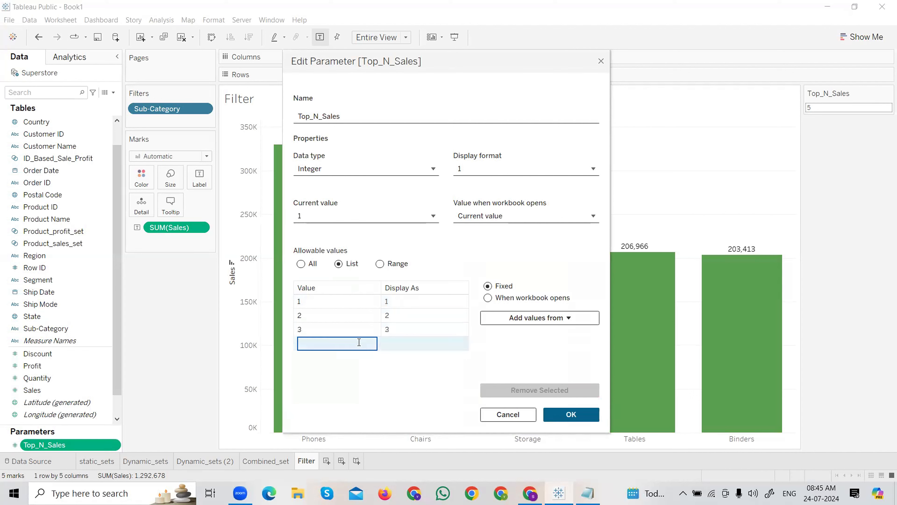
- Extend the Top_N_Sales value list with 4 through 10 and apply the parameter changes
text(4)
key(Return)
text(5)
key(Return)
text(6)
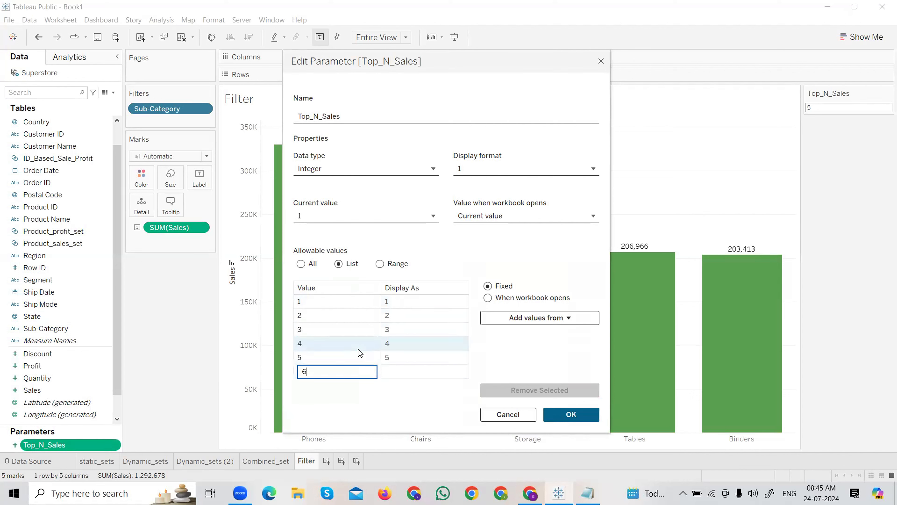
key(Return)
text(7)
key(Return)
text(8)
key(Return)
text(9)
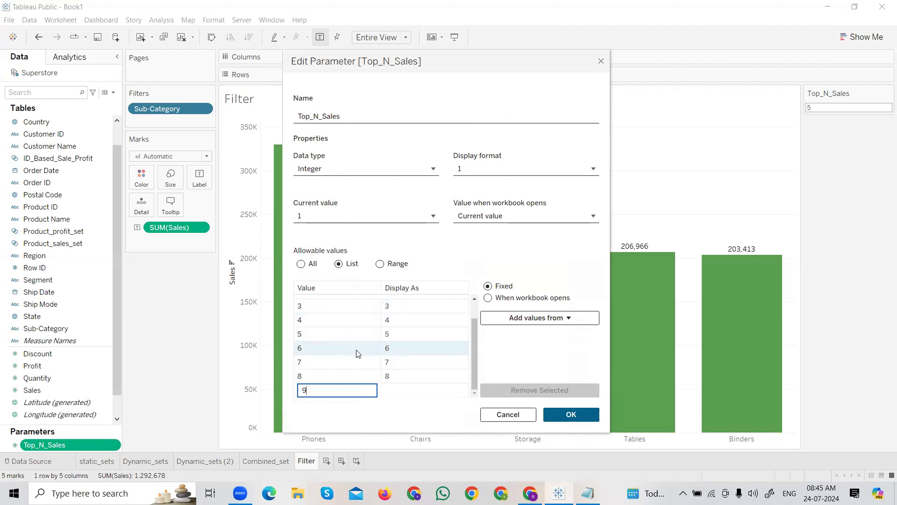
key(Return)
text(10)
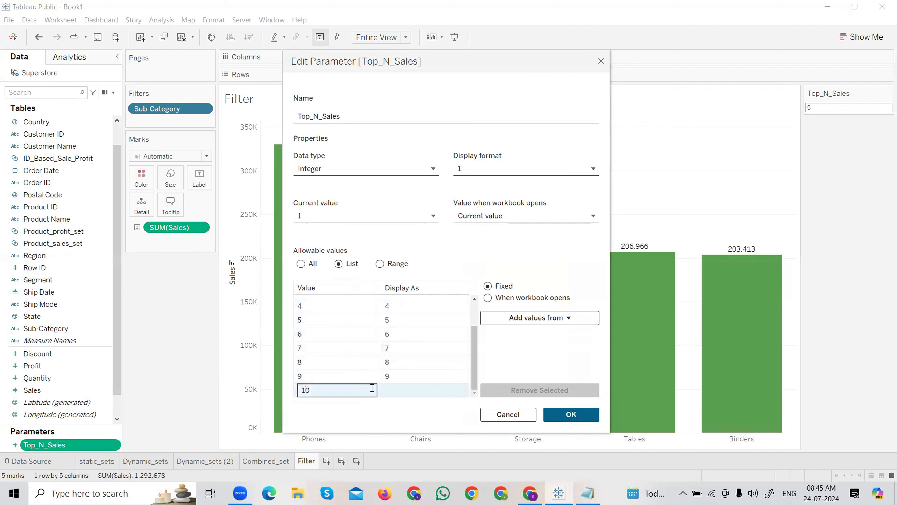
key(Return)
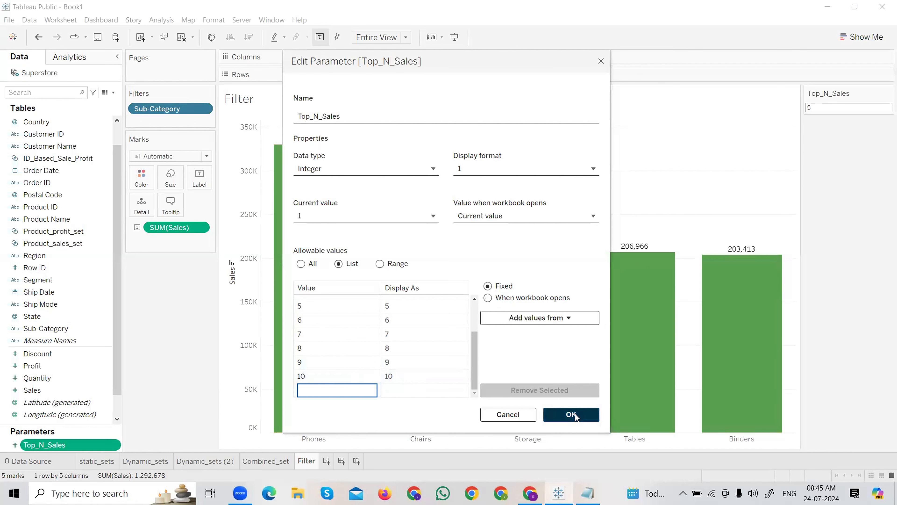
click(566, 412)
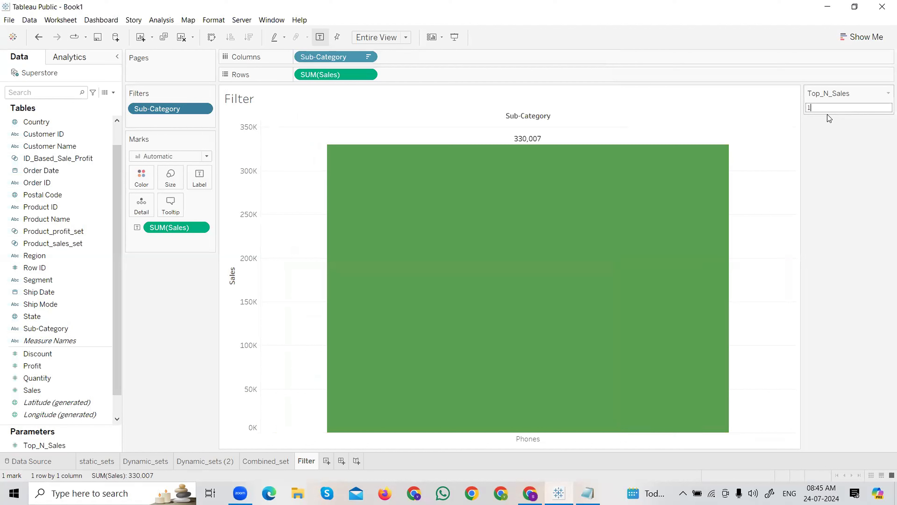
- Show the Top_N_Sales control as a single value list and test the values 10, 4 and 2 against the chart
click(888, 93)
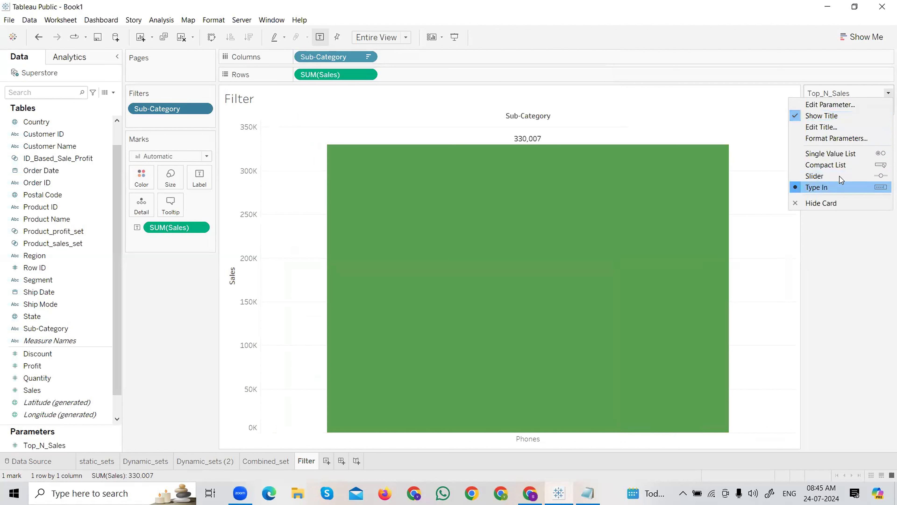
click(834, 157)
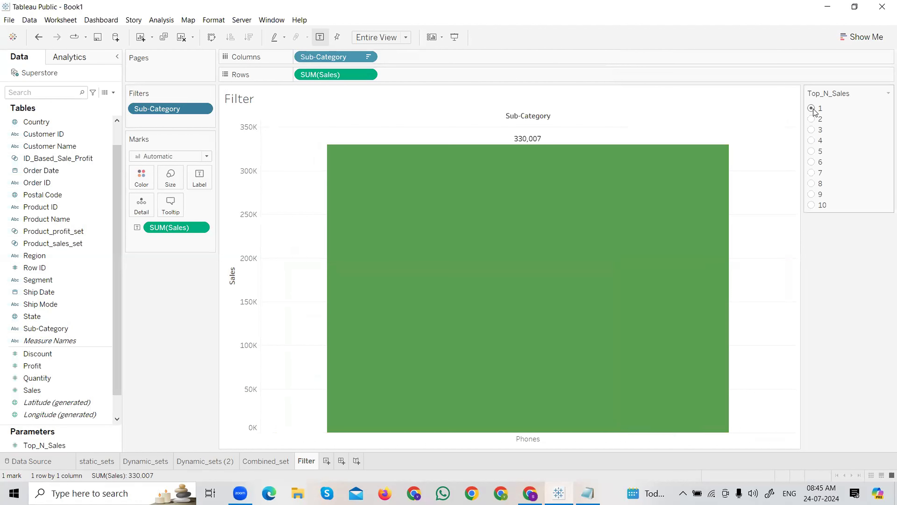
click(811, 206)
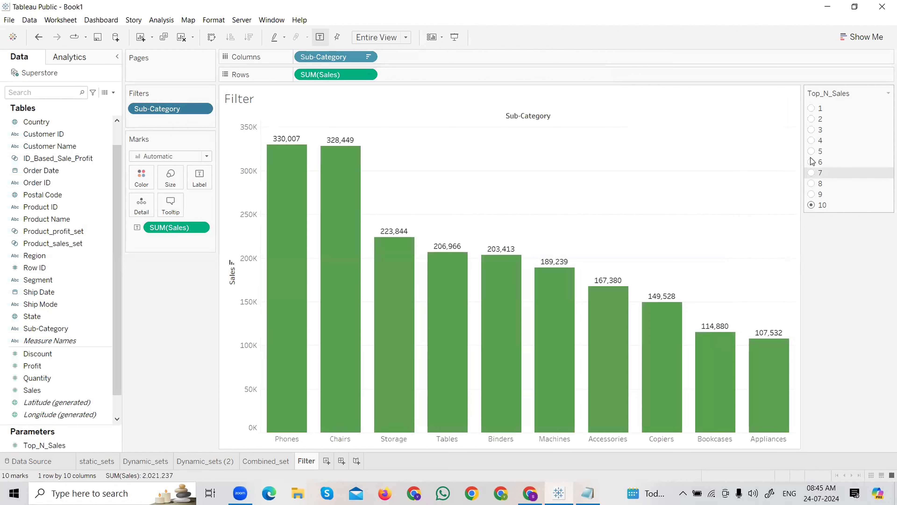
click(811, 140)
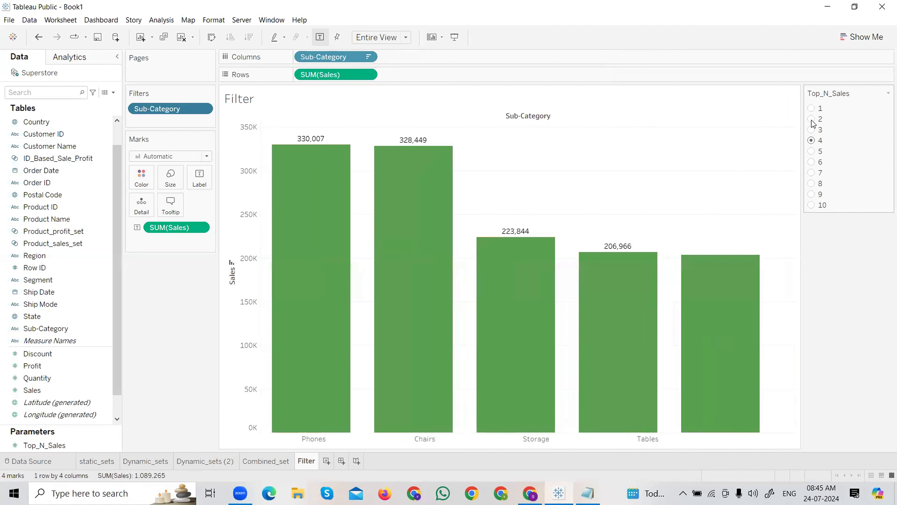
click(812, 119)
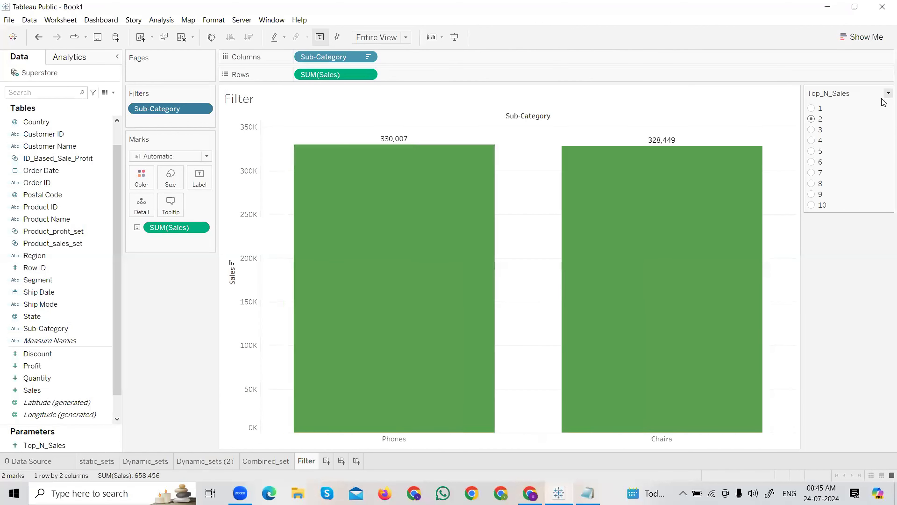
- Test the values 6, 4, 3, 2 and 1 in the Top_N_Sales single value list, ending at 1
click(812, 162)
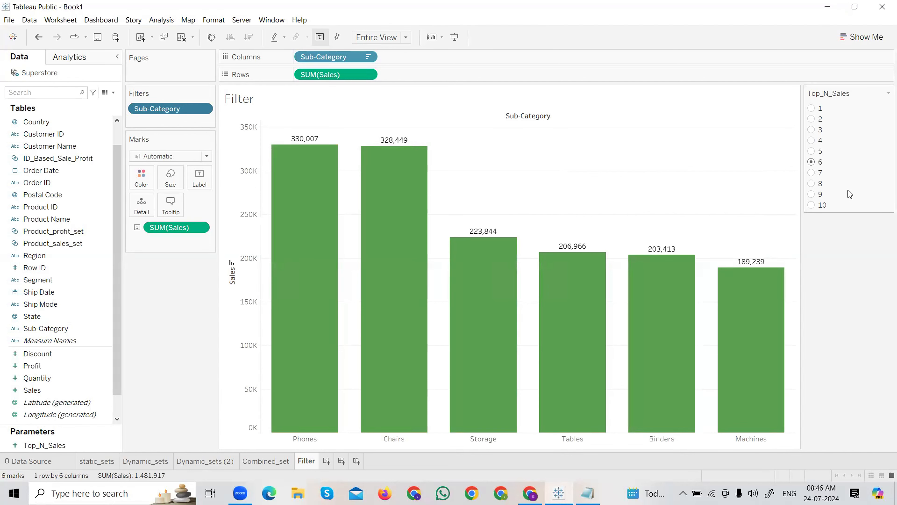
click(819, 144)
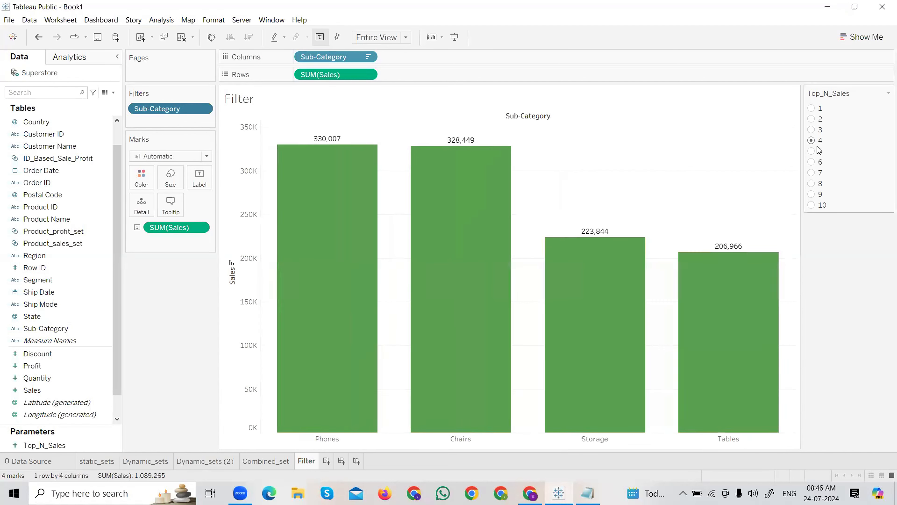
click(814, 129)
click(812, 119)
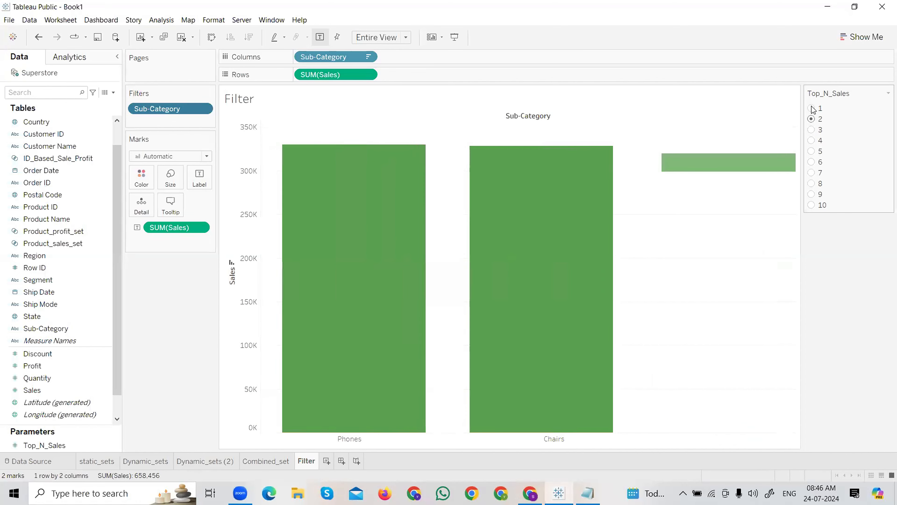
click(813, 108)
click(888, 94)
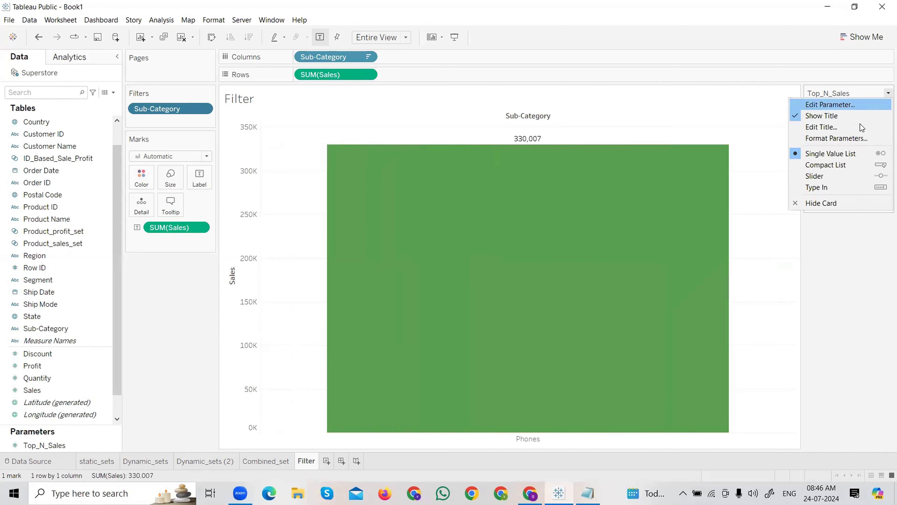
click(850, 252)
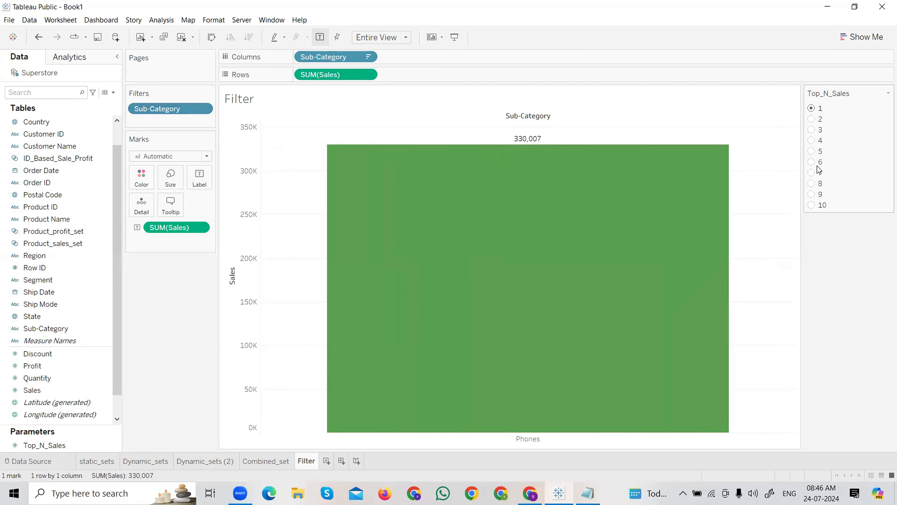
- Try the value 5 for Top_N_Sales, select the Phones, Storage and Tables bars, and undo the value change
click(811, 151)
click(301, 221)
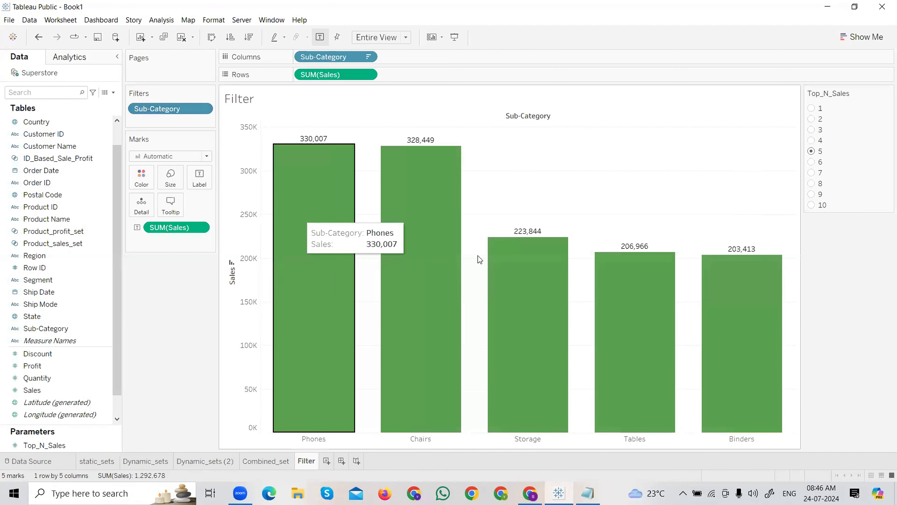
ctrl+click(568, 290)
ctrl+click(652, 362)
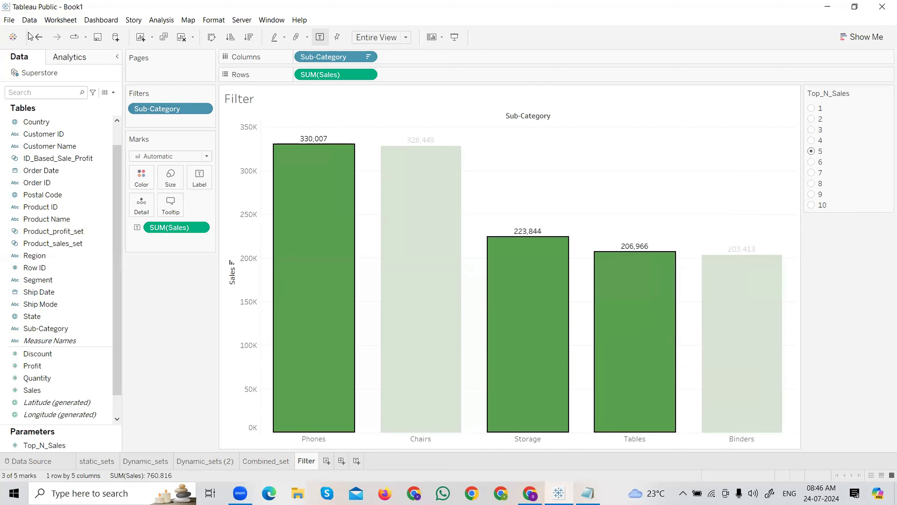
click(39, 37)
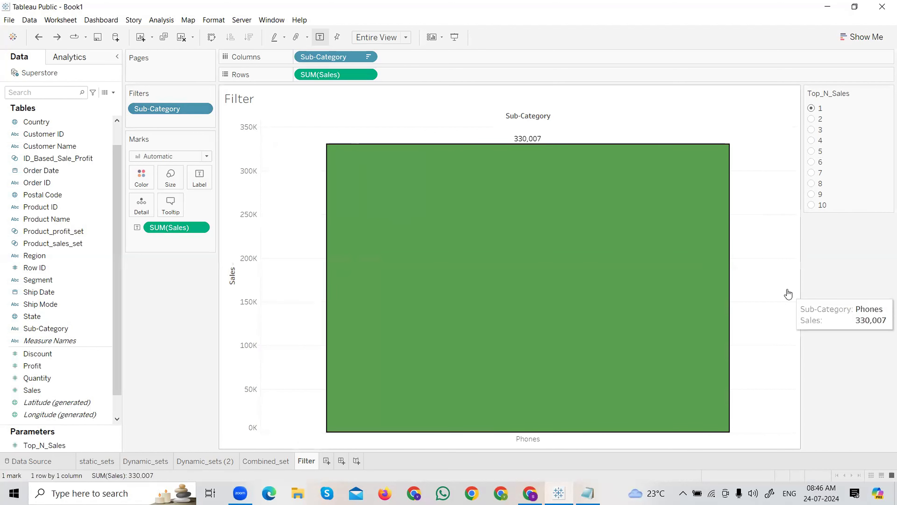
- Change the Top_N_Sales control to a compact list and set its value to 7
mouse_move(789, 294)
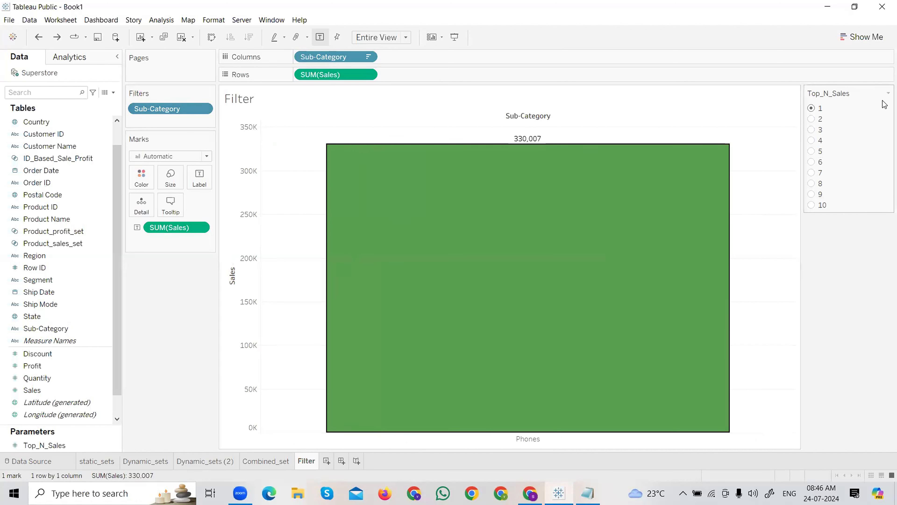
click(888, 93)
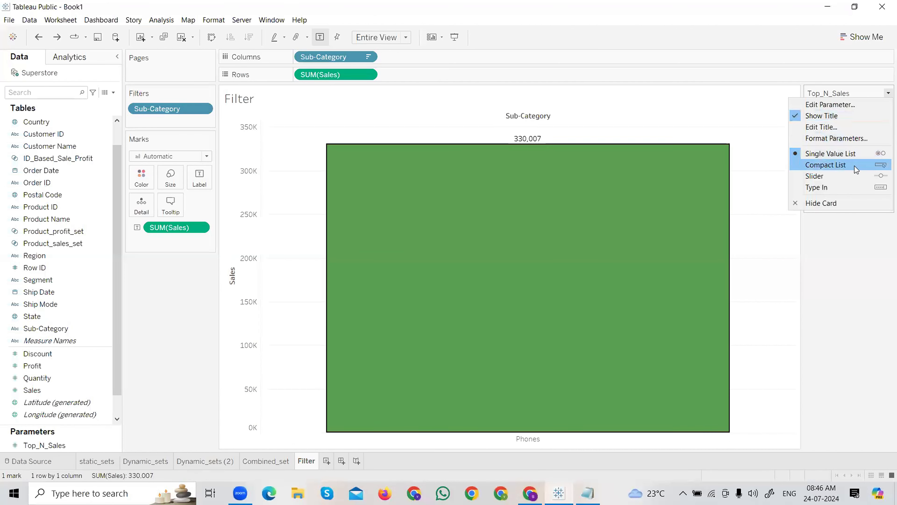
click(829, 165)
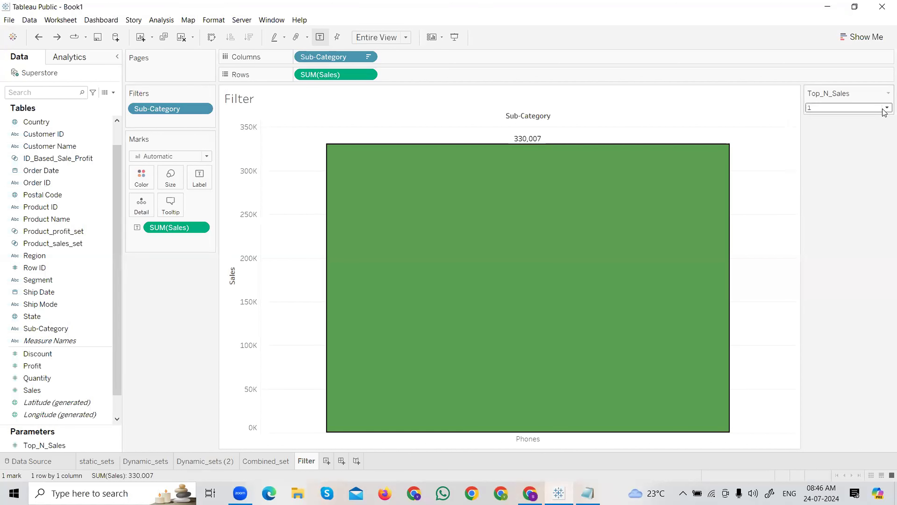
click(884, 108)
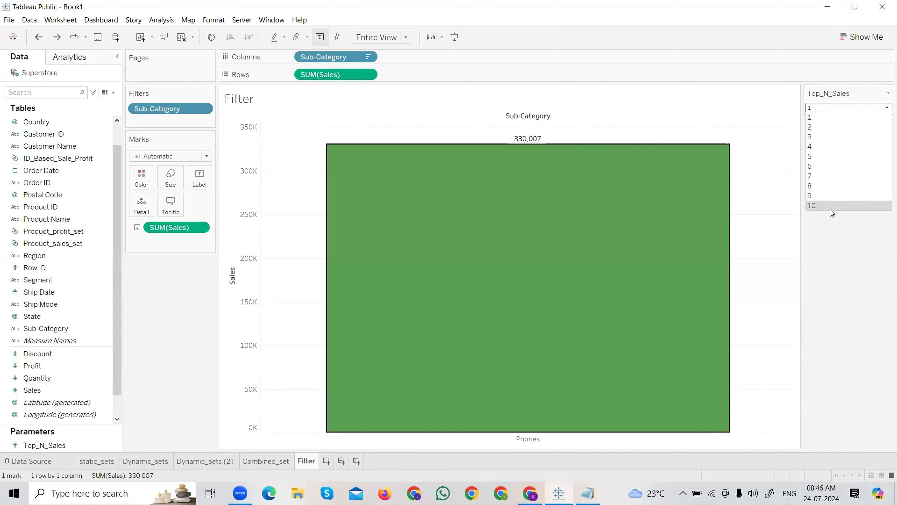
click(848, 176)
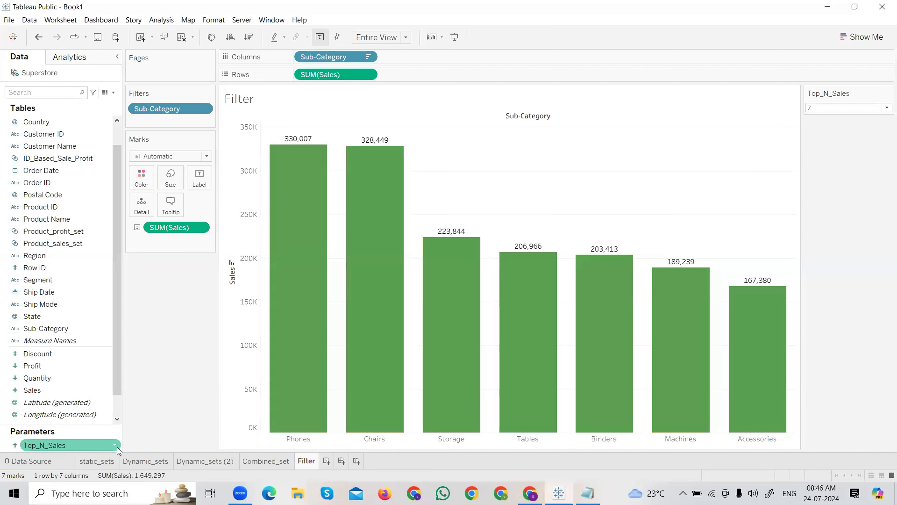
- Review the list-based settings of the Top_N_Sales parameter and close them without changes
click(114, 446)
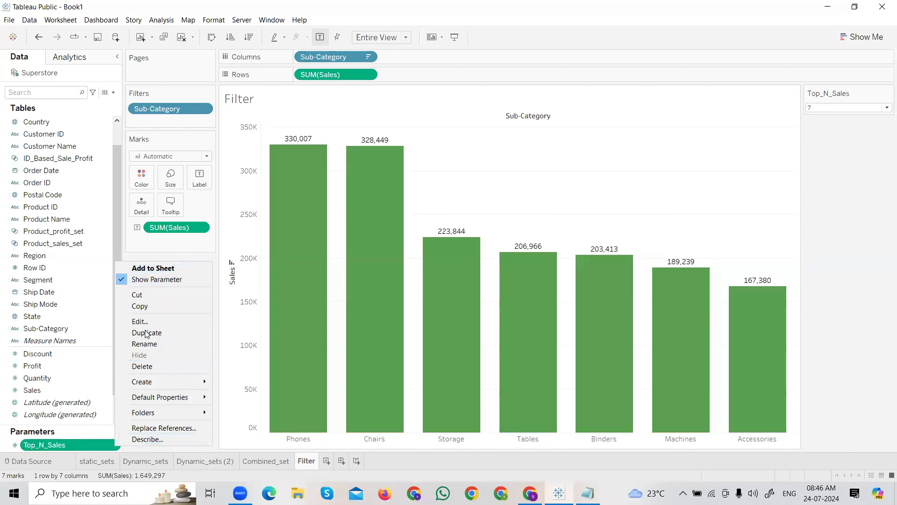
click(144, 320)
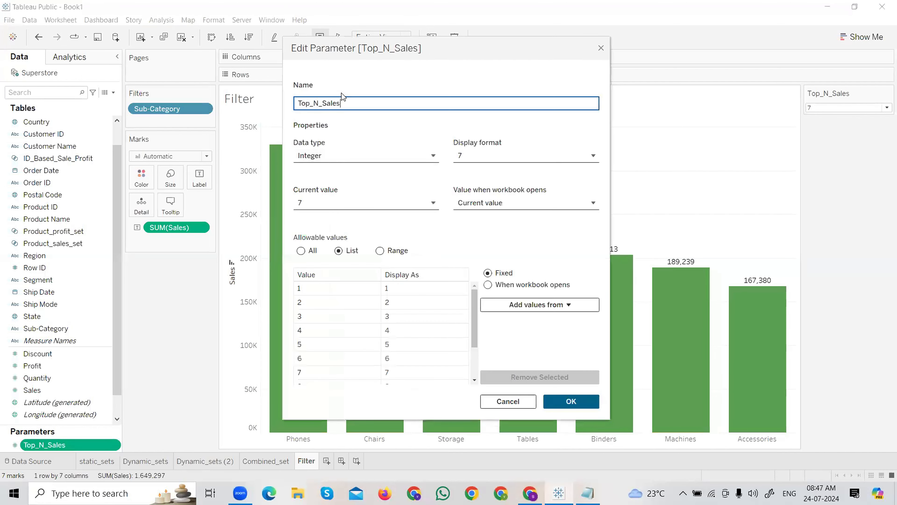
click(601, 50)
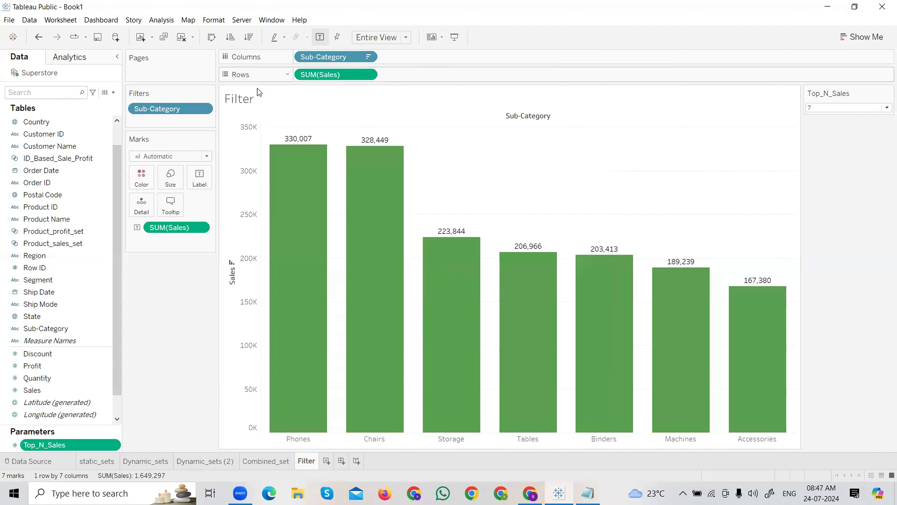
- Review the top-N settings of the Sub-Category filter and close them without changes
click(203, 109)
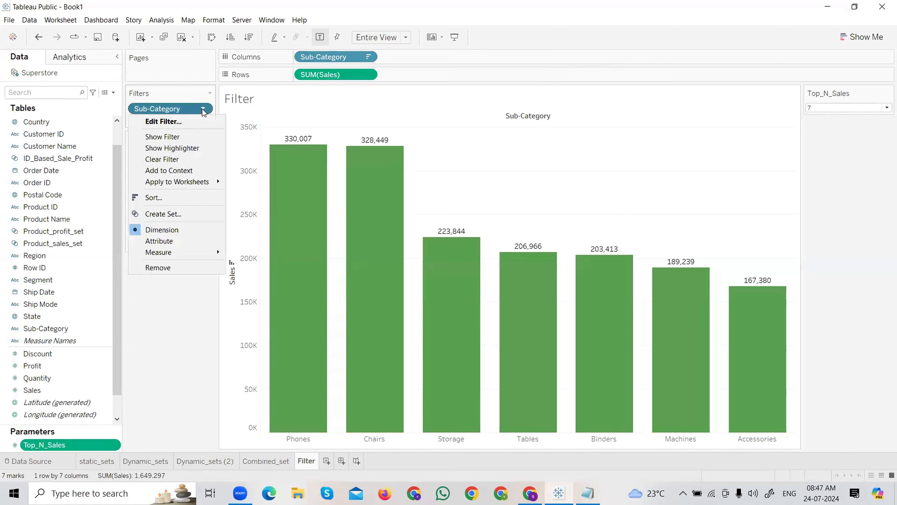
click(167, 123)
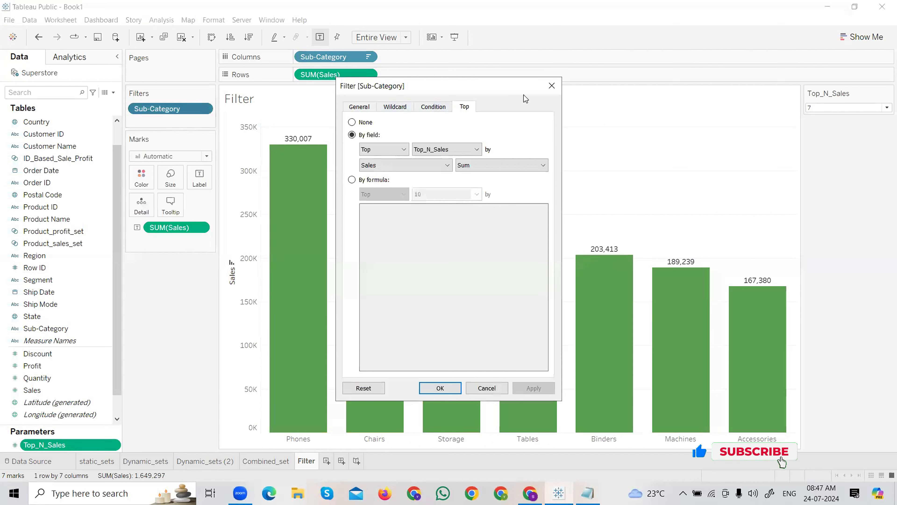
click(551, 85)
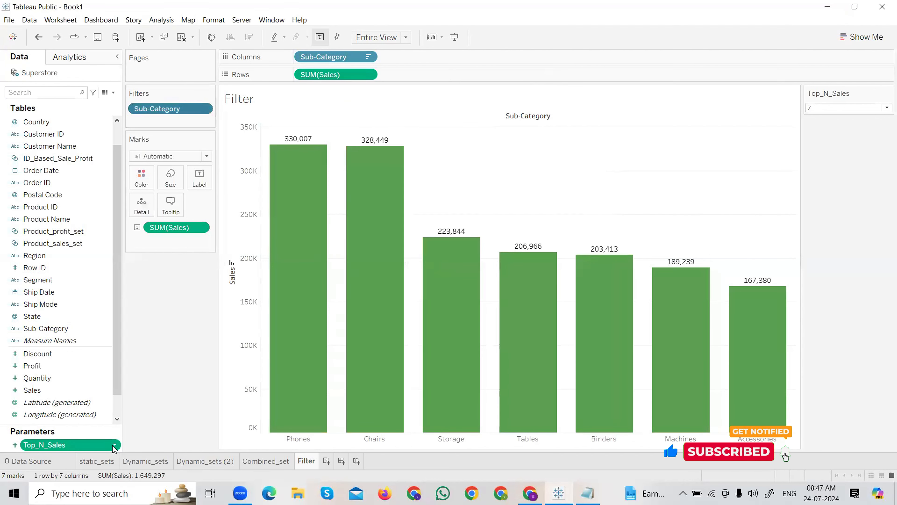
- Delete the Top_N_Sales parameter and accept the removal of the Sub-Category filter that depends on it
click(113, 446)
key(Escape)
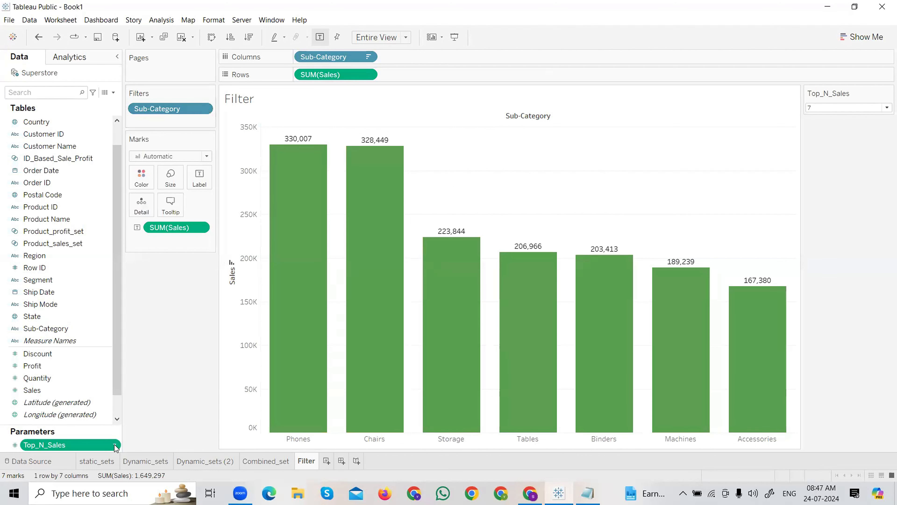
right_click(116, 445)
click(142, 364)
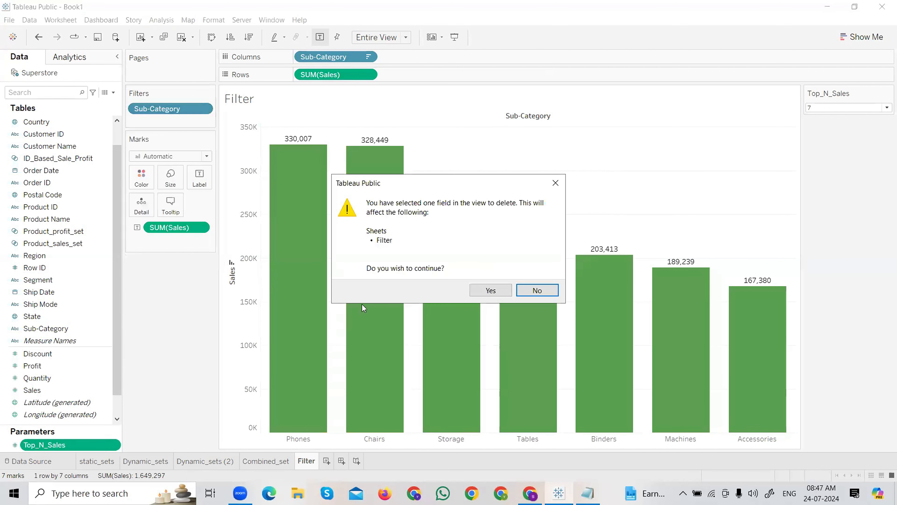
click(489, 289)
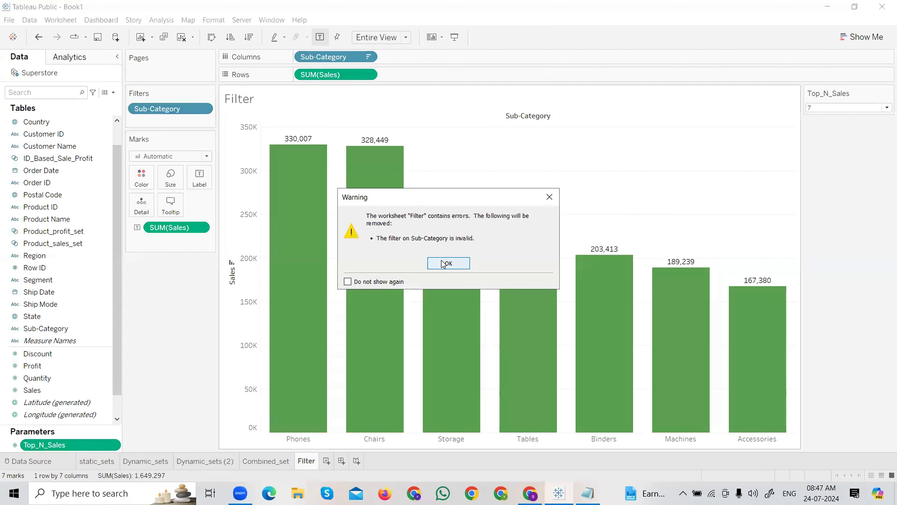
click(446, 263)
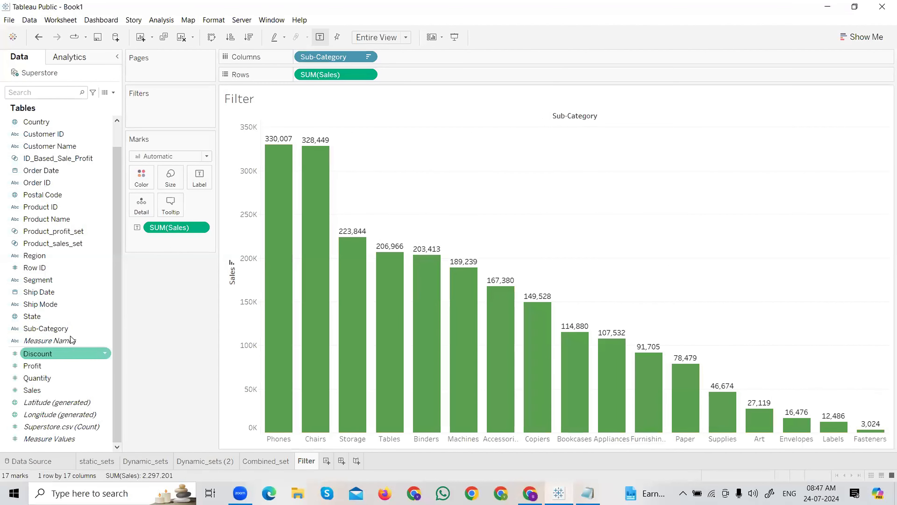
- Start a new Sub-Category filter, choose a by-field condition on the sum of Sales, and look over the wildcard options
drag(52, 331, 170, 110)
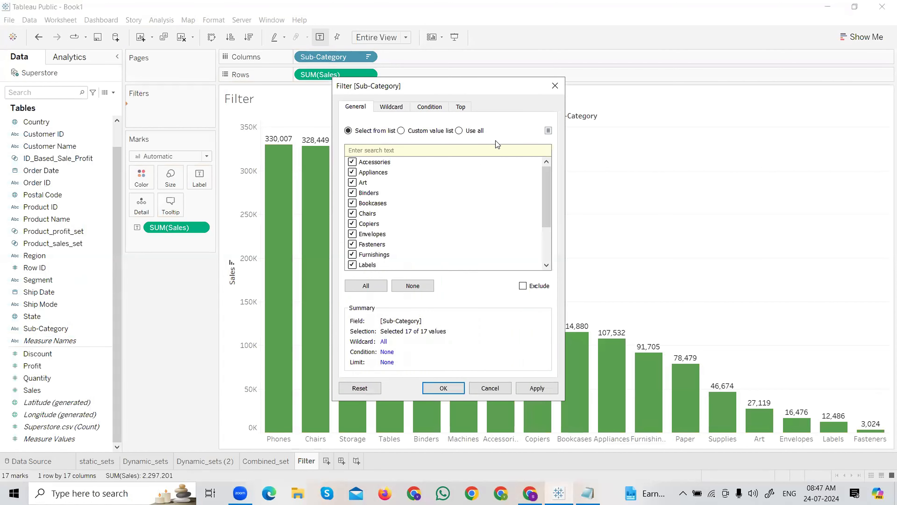
click(432, 108)
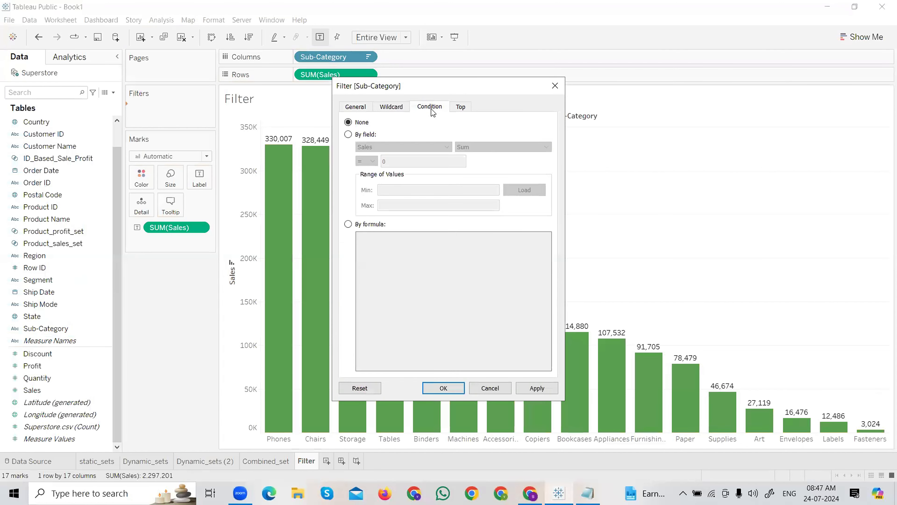
click(348, 135)
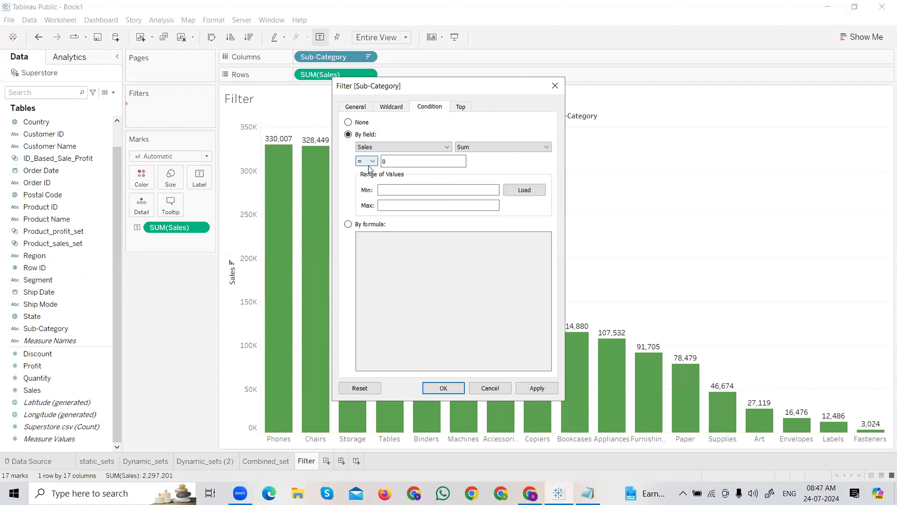
click(389, 107)
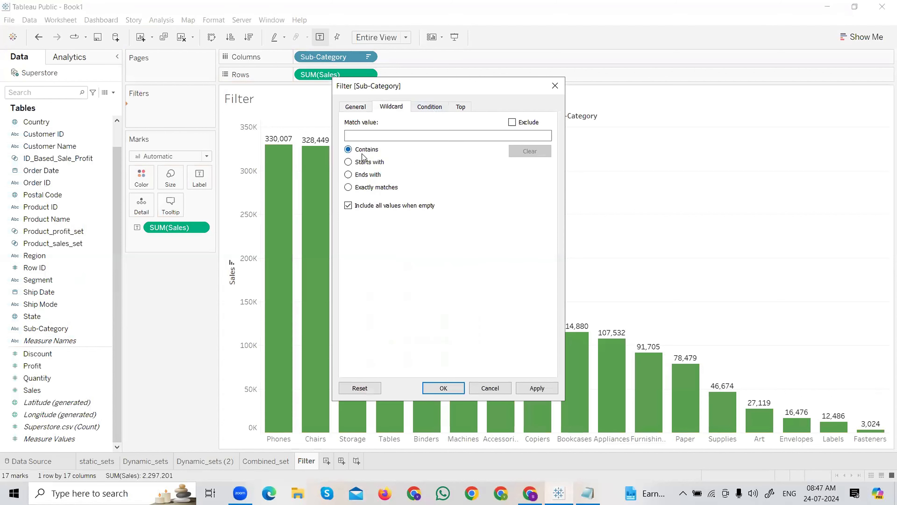
click(422, 108)
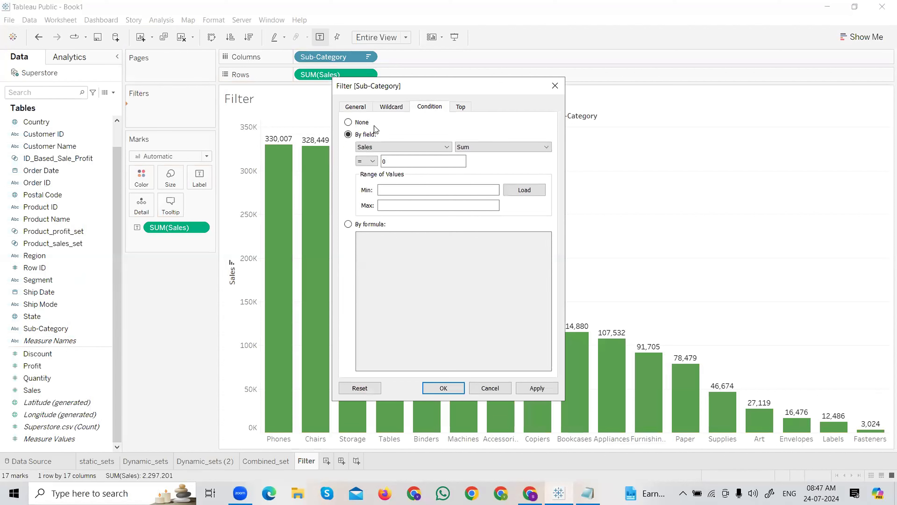
- Apply a wildcard match to the Sub-Category filter for values that start with "P"
click(392, 111)
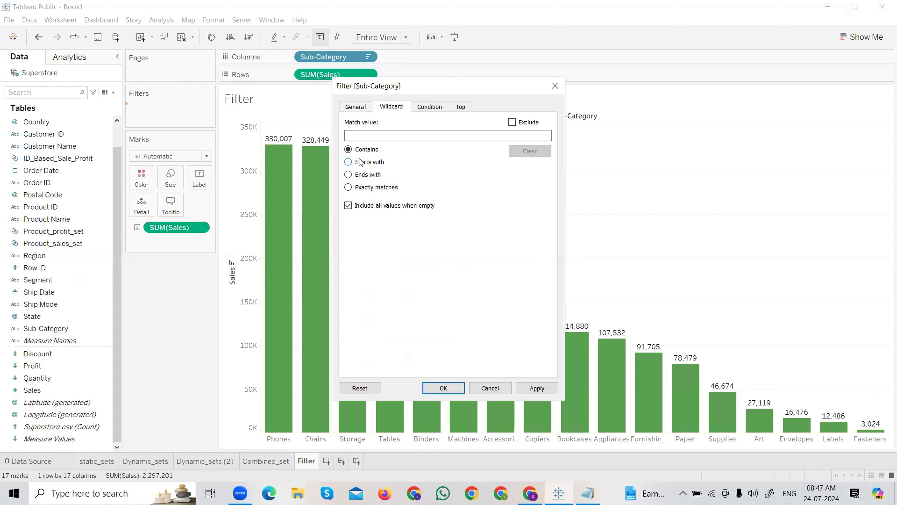
click(349, 162)
click(370, 136)
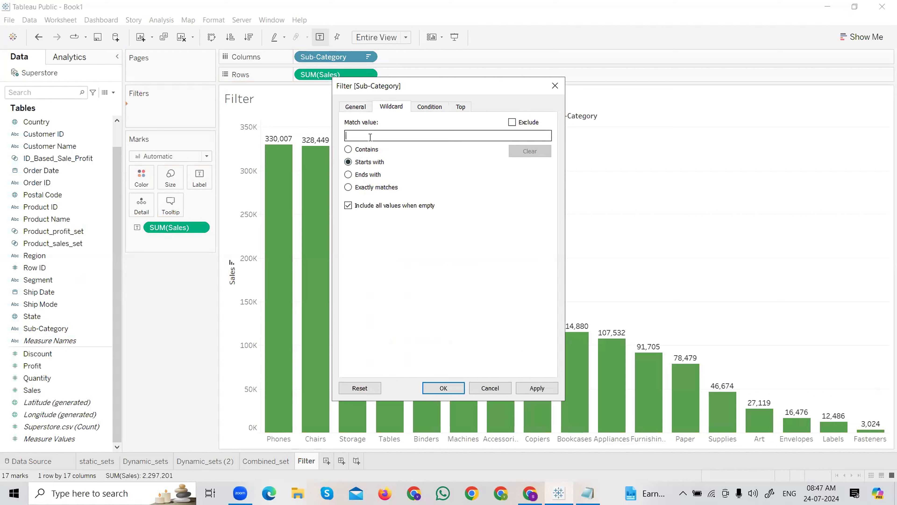
text(P)
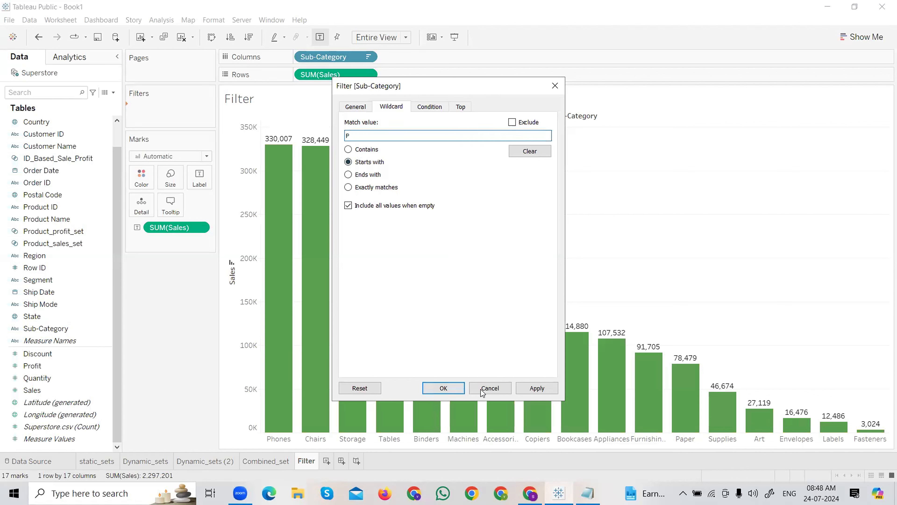
click(530, 390)
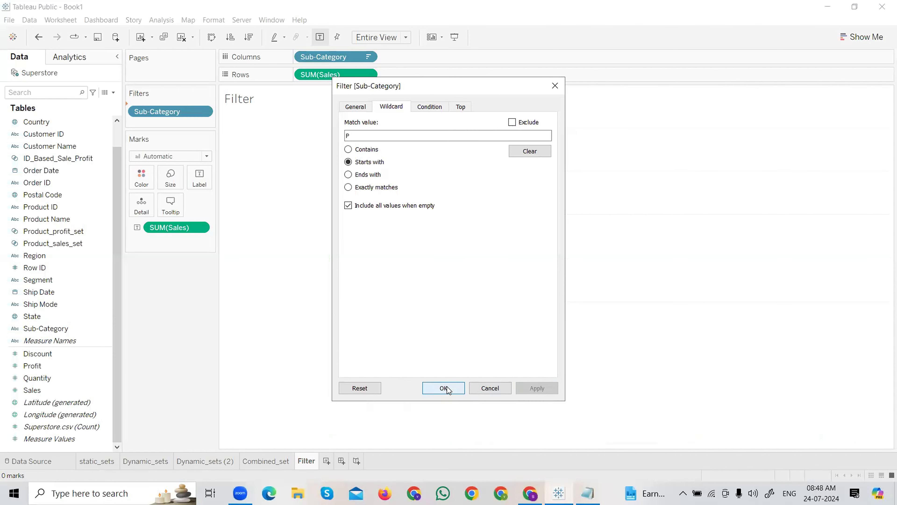
click(444, 389)
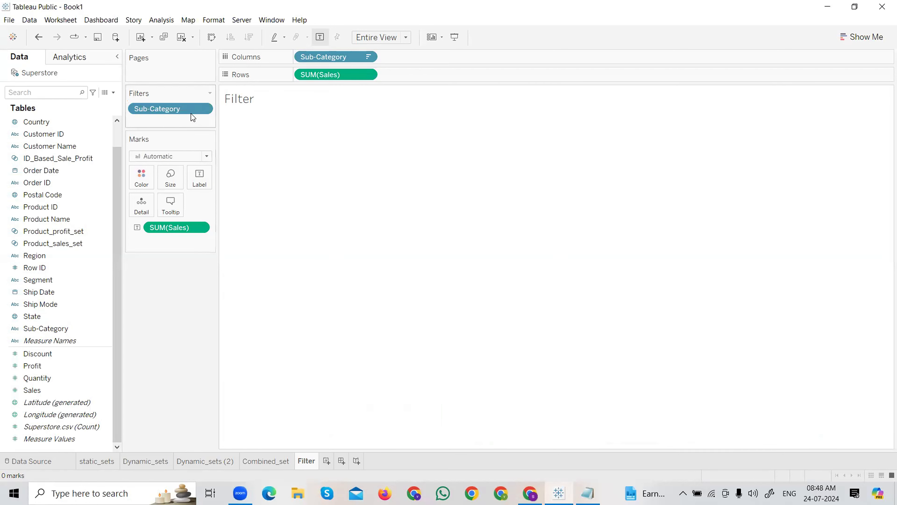
- Change the Sub-Category filter's starts-with wildcard value to lowercase "c" and apply it
click(203, 108)
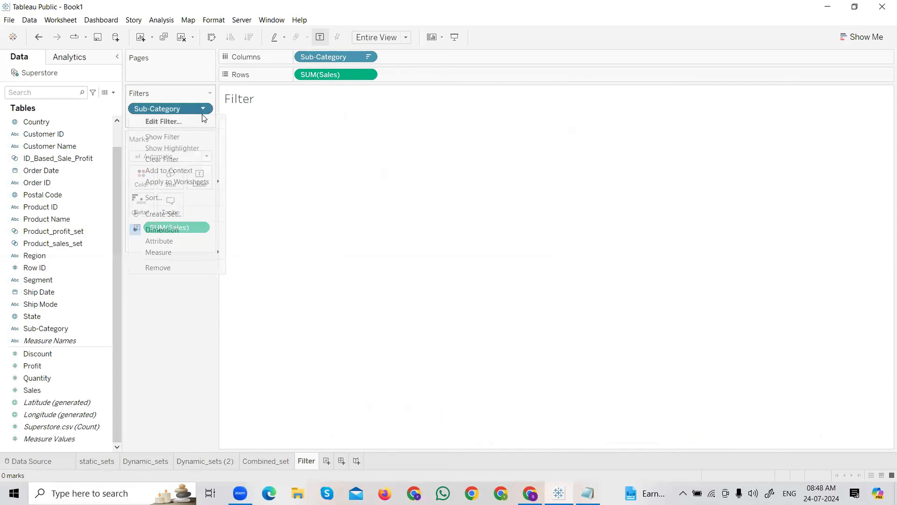
click(168, 122)
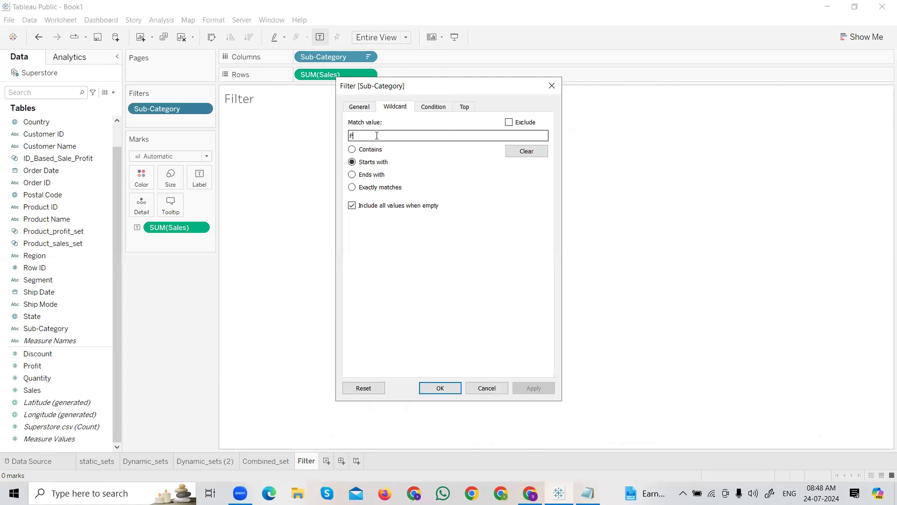
key(BackSpace)
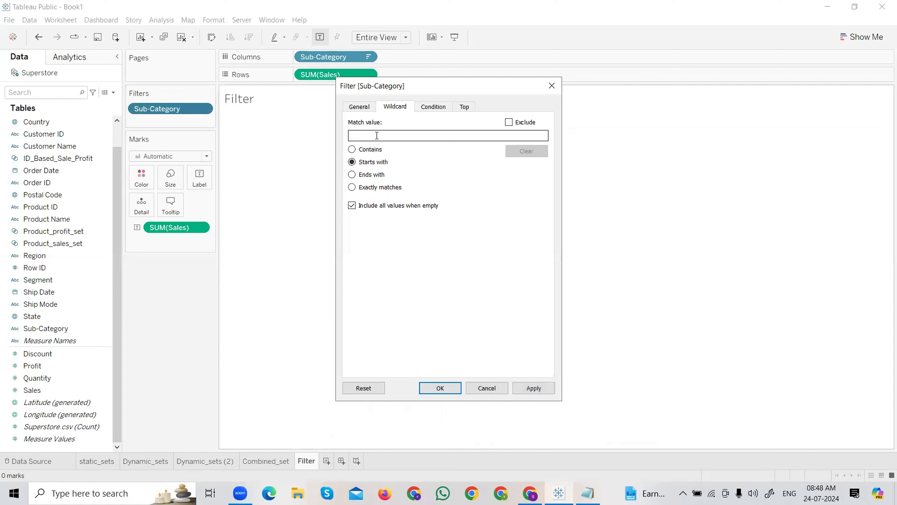
text(c)
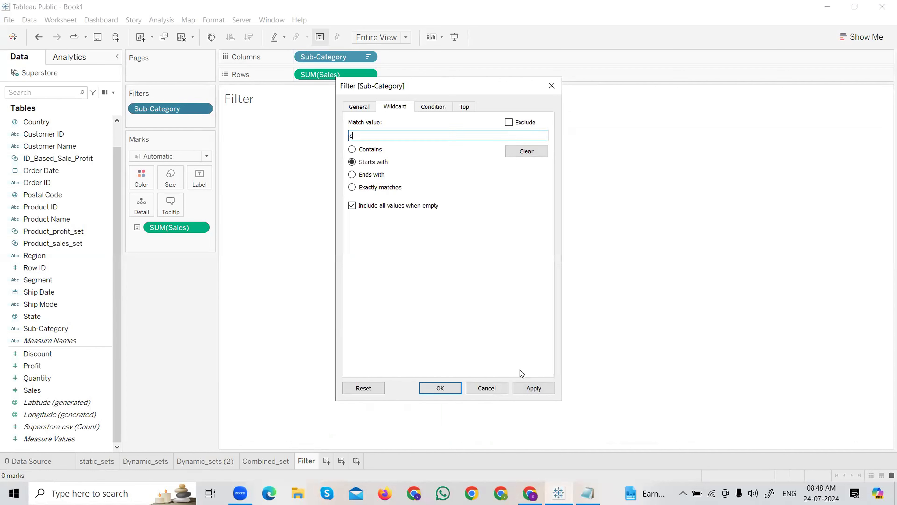
click(532, 390)
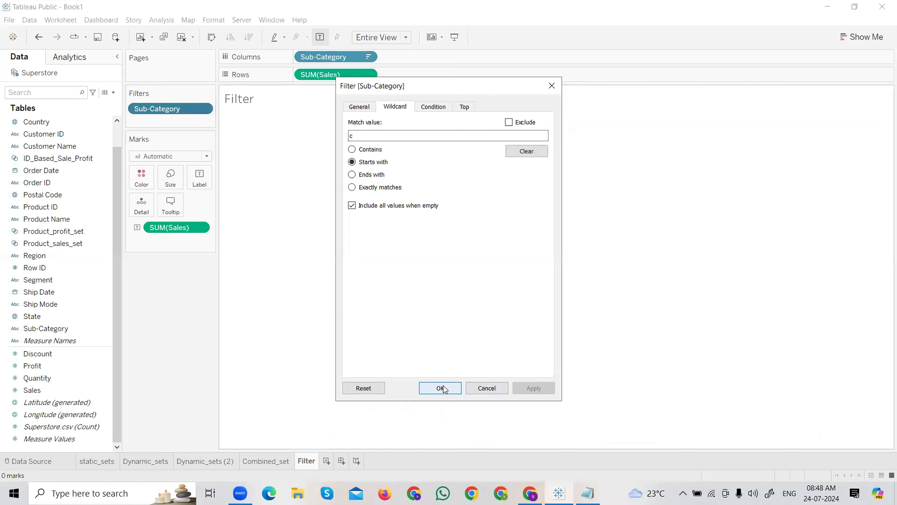
click(448, 390)
- Replace the Sub-Category filter's starts-with wildcard value with capital "C" and apply it
click(205, 113)
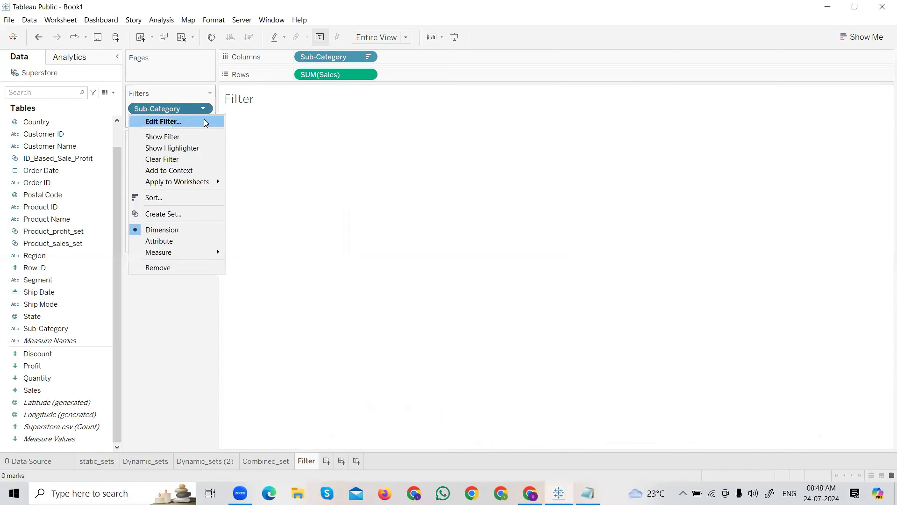
click(190, 122)
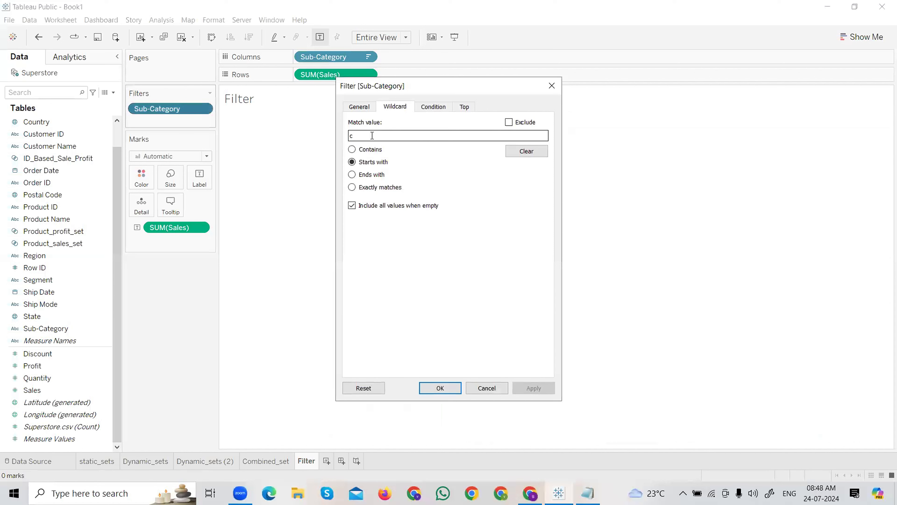
click(372, 136)
key(BackSpace)
text(C)
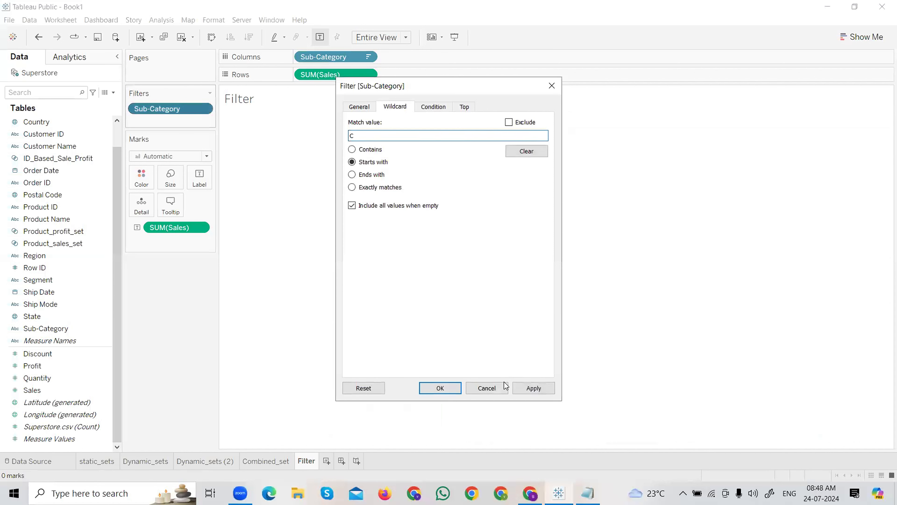
click(533, 389)
click(441, 387)
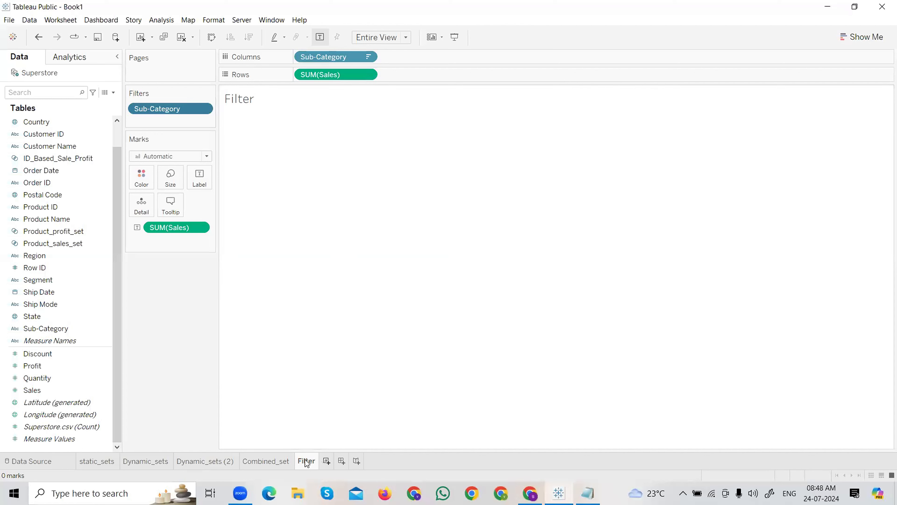
- Check the Sub-Category filter's list selection and top-N limit, and set its condition to None
click(203, 110)
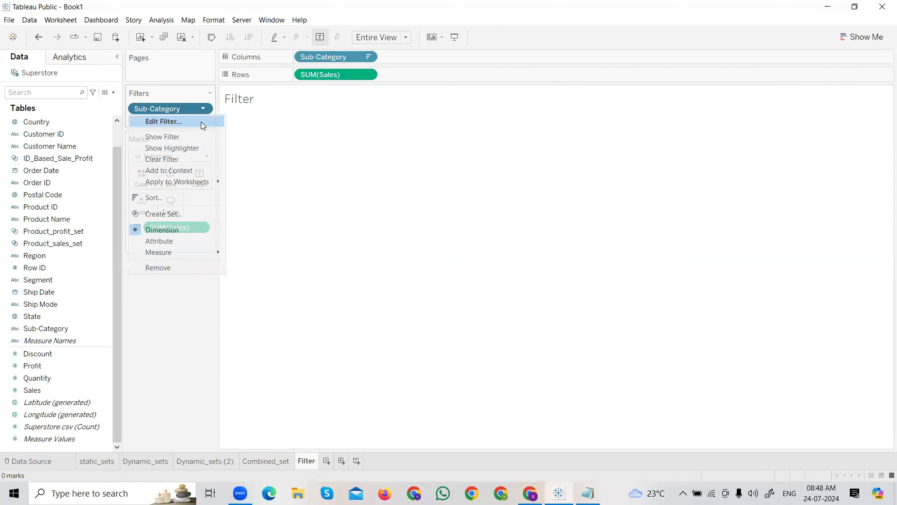
click(194, 121)
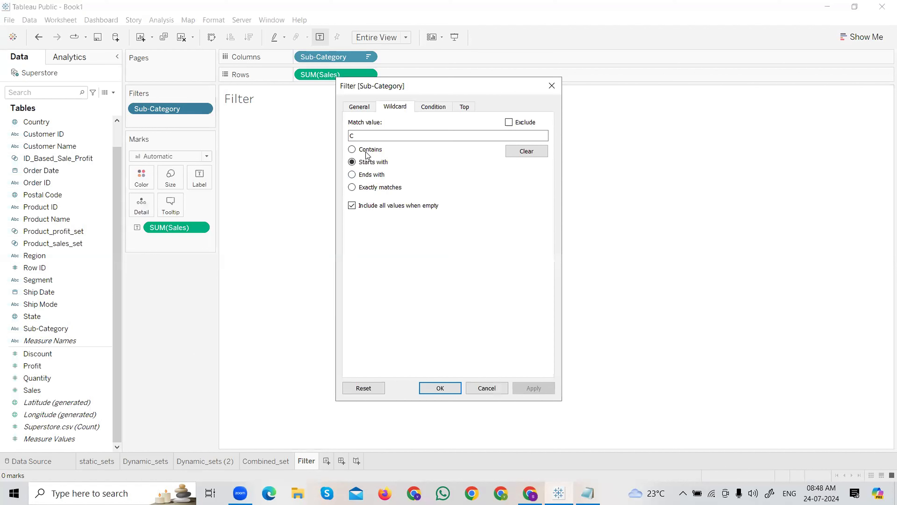
click(360, 107)
click(353, 129)
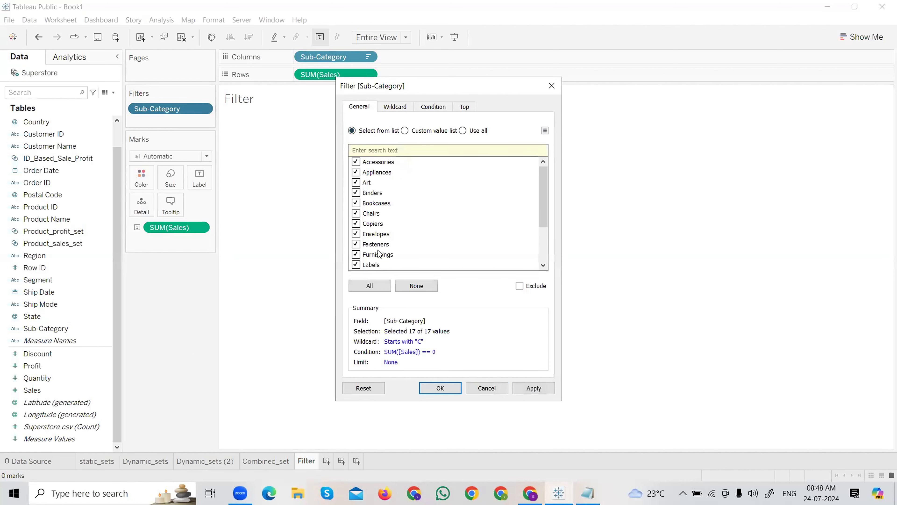
scroll(403, 221, down, 2)
scroll(414, 212, up, 2)
click(424, 107)
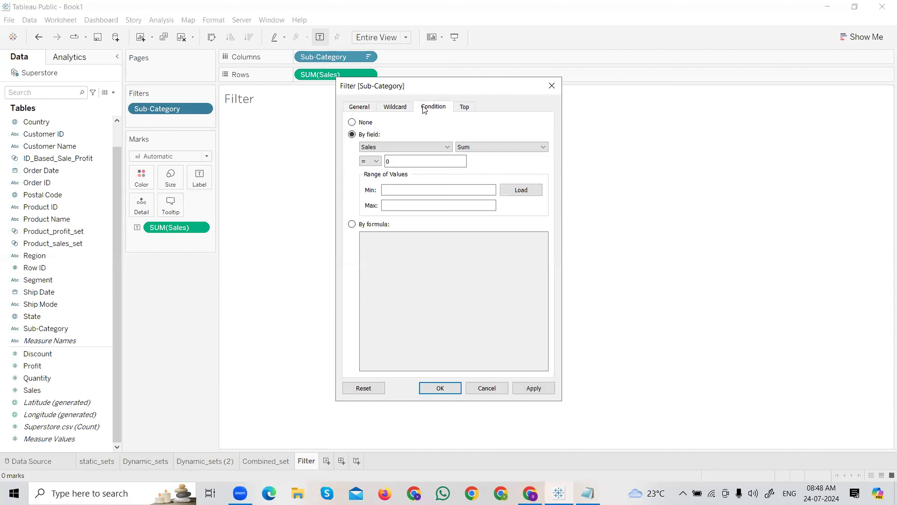
click(352, 122)
click(459, 106)
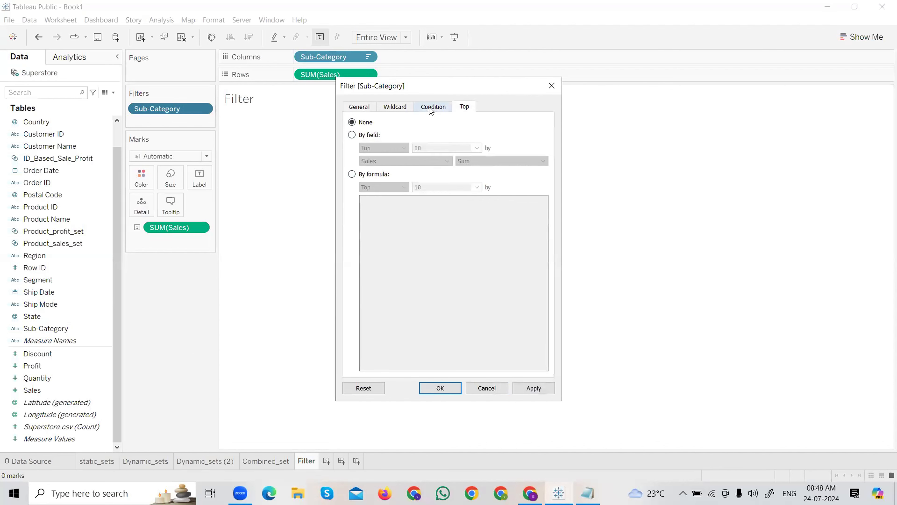
click(434, 107)
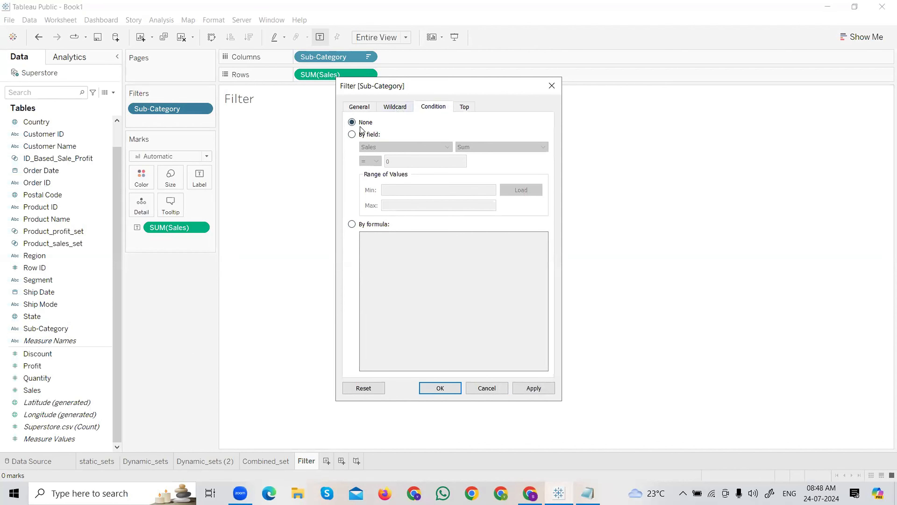
click(363, 134)
click(365, 123)
- Keep "C" as the starts-with wildcard value and apply the Sub-Category filter without the sales condition
click(394, 106)
click(363, 136)
text(c)
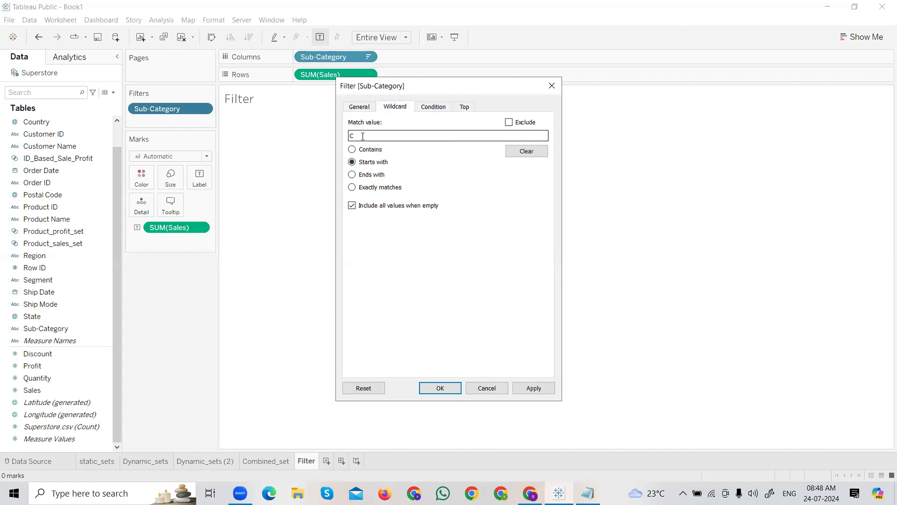
click(533, 388)
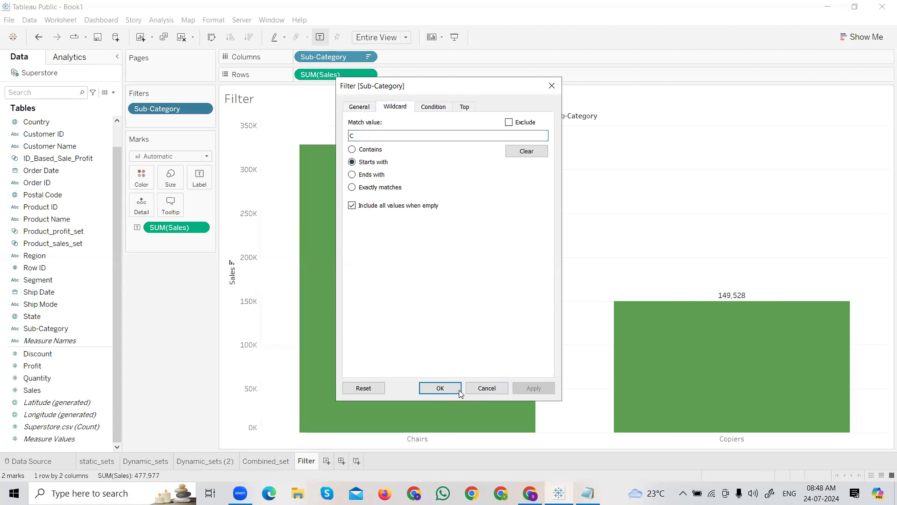
click(440, 388)
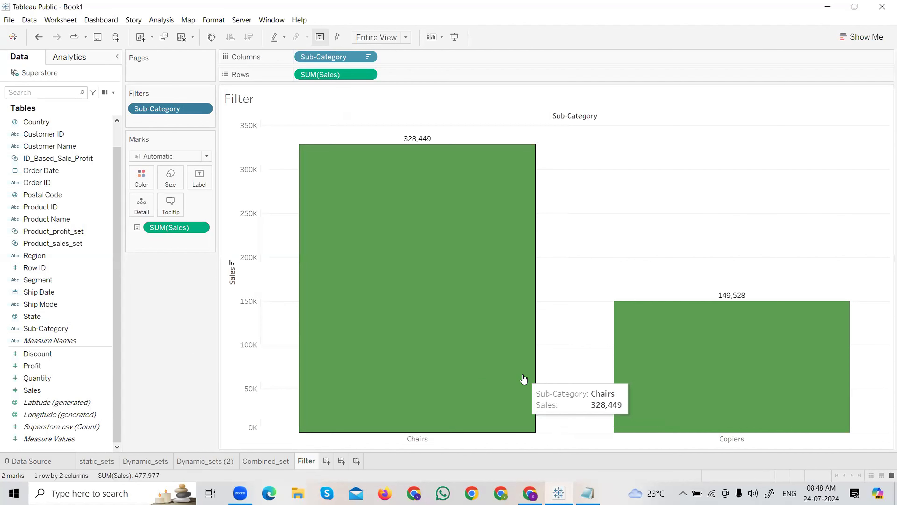
- Go through the Sub-Category filter's wildcard match types and set the match type to Exactly matches
click(203, 110)
click(191, 120)
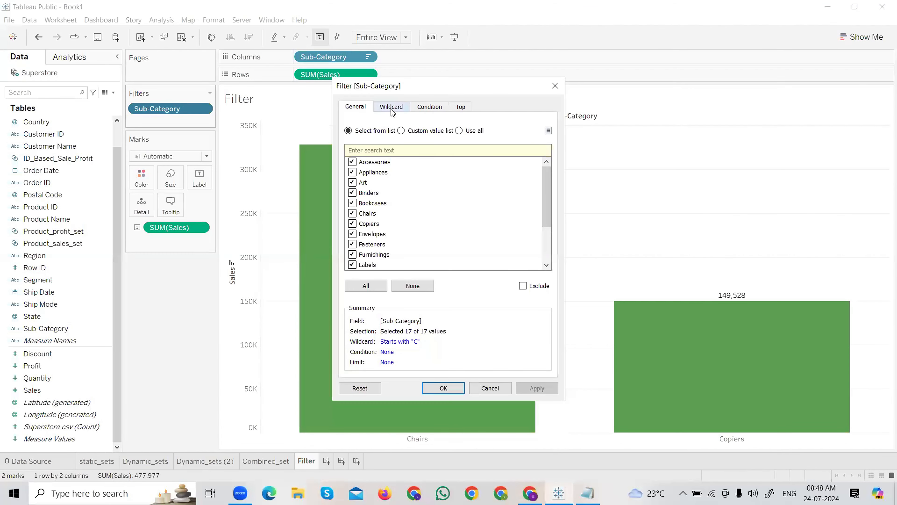
click(391, 106)
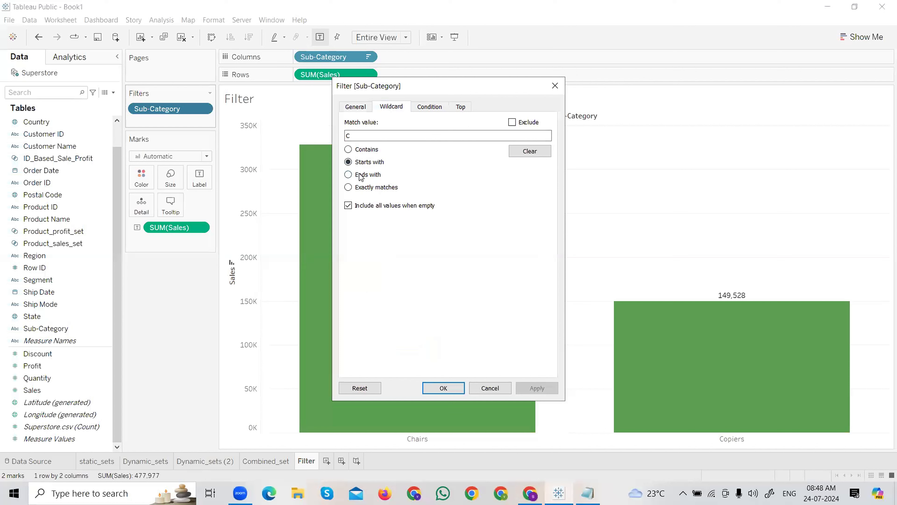
click(361, 149)
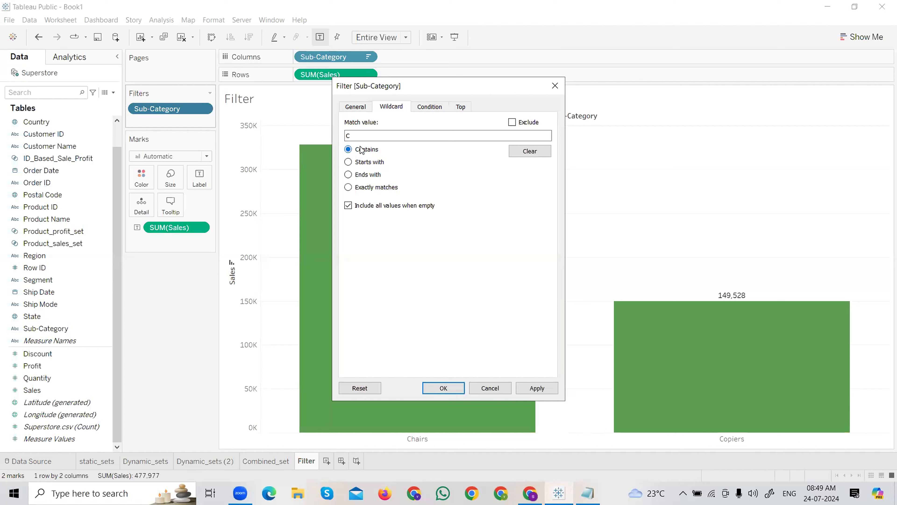
click(358, 162)
click(358, 174)
click(367, 192)
- Replace the wildcard match value with lowercase "c", apply the exact match, and close the Sub-Category filter
click(372, 135)
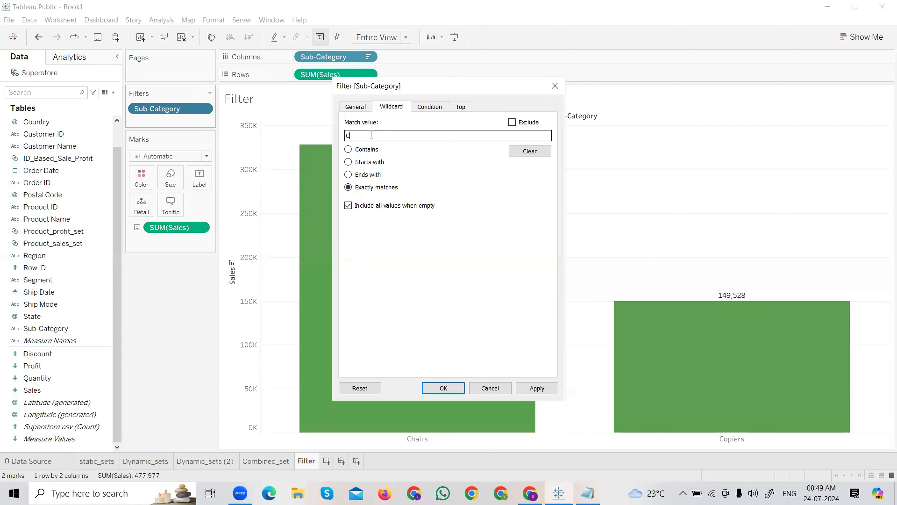
key(BackSpace)
text(c)
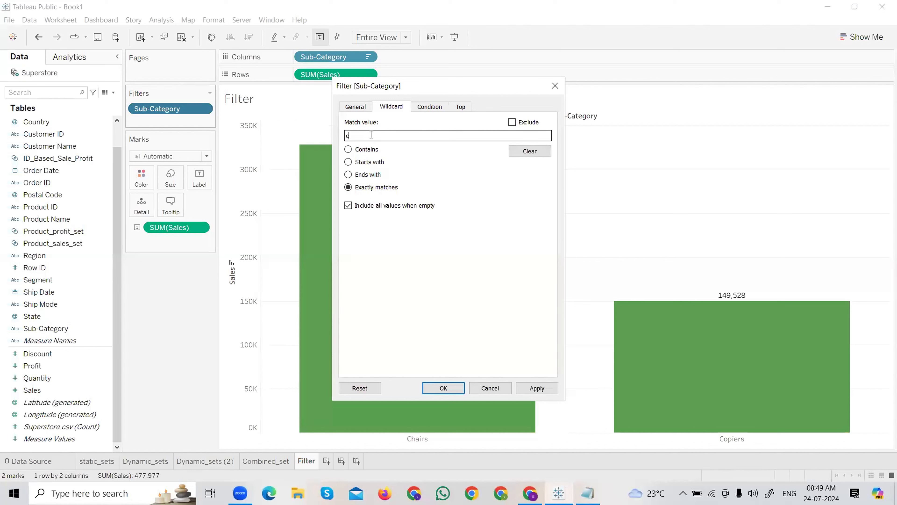
click(541, 388)
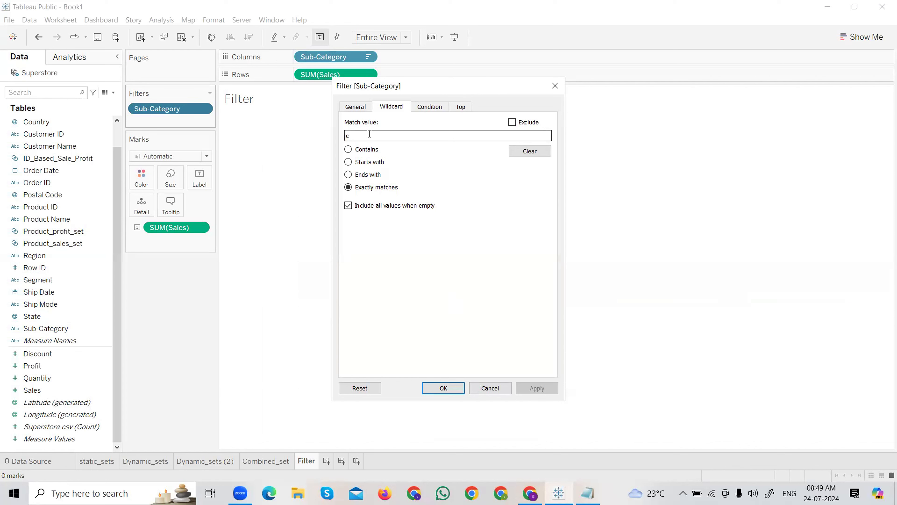
key(BackSpace)
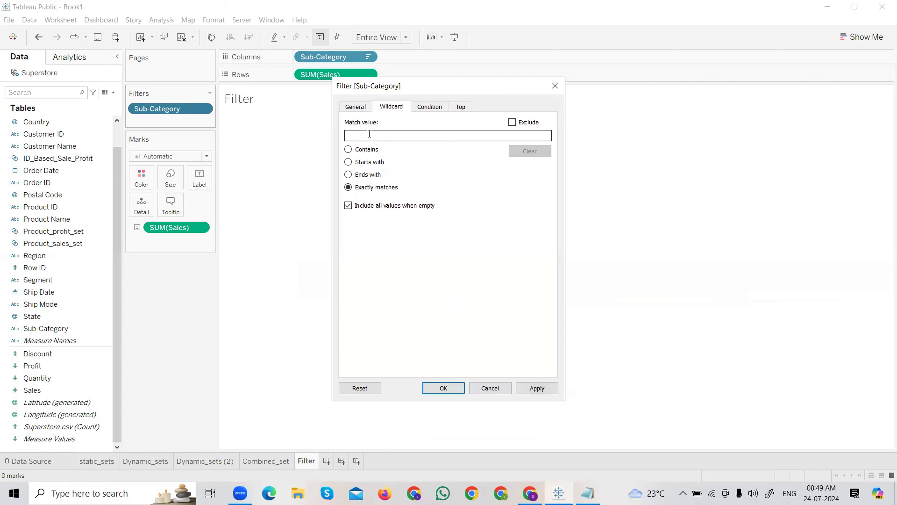
click(557, 85)
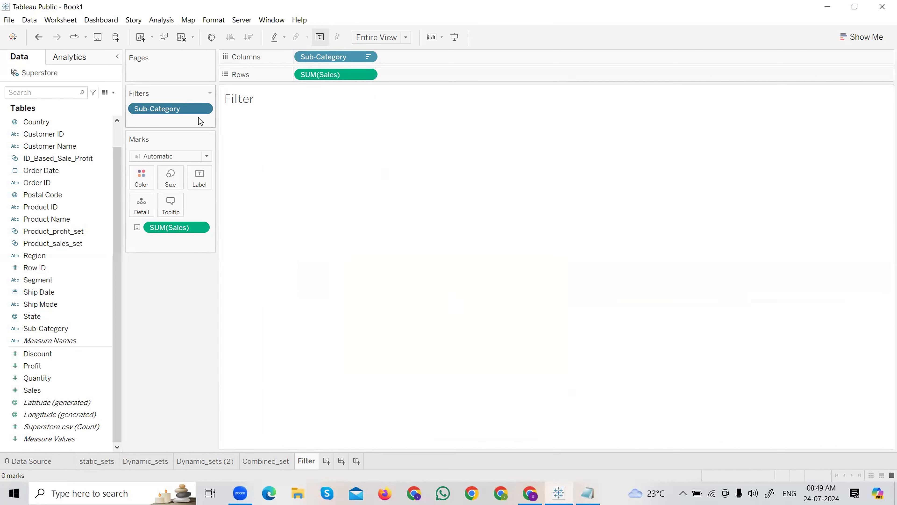
- Set the Sub-Category filter's wildcard match type to Contains with the match value "\" and accept it
click(203, 108)
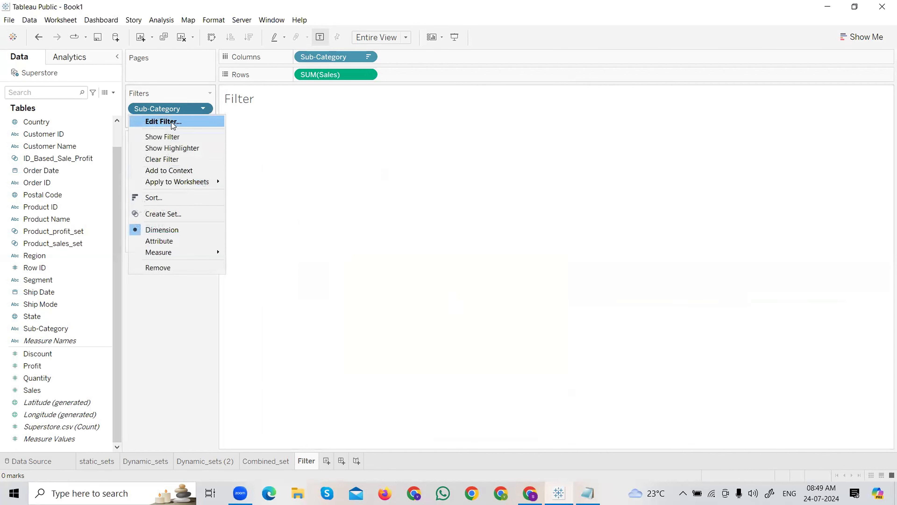
click(165, 121)
click(392, 106)
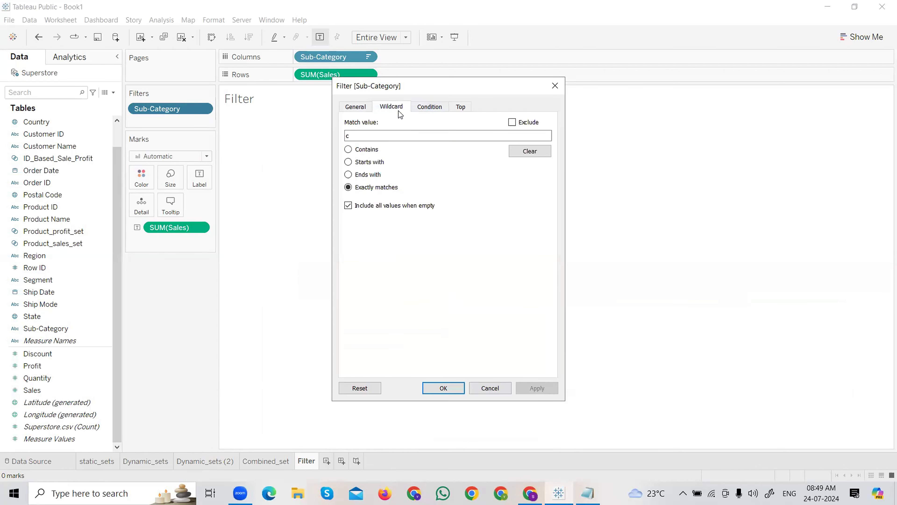
click(368, 136)
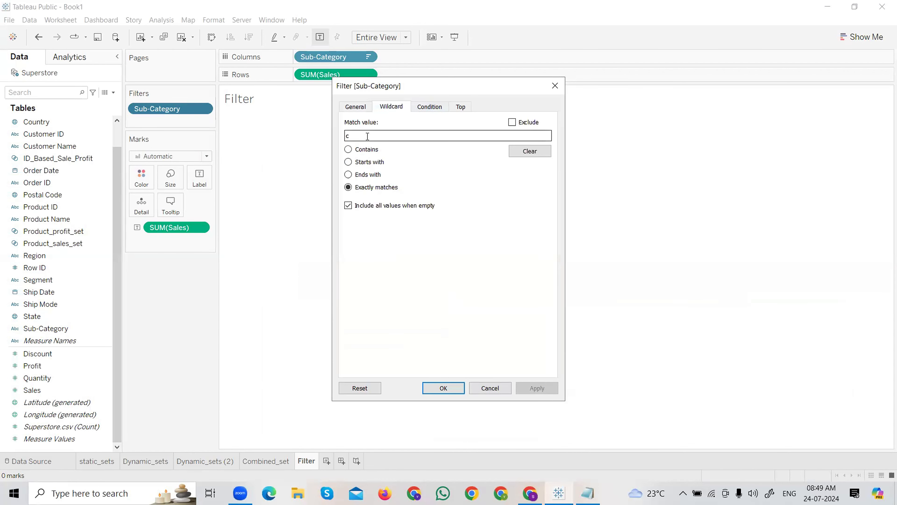
click(367, 149)
click(386, 133)
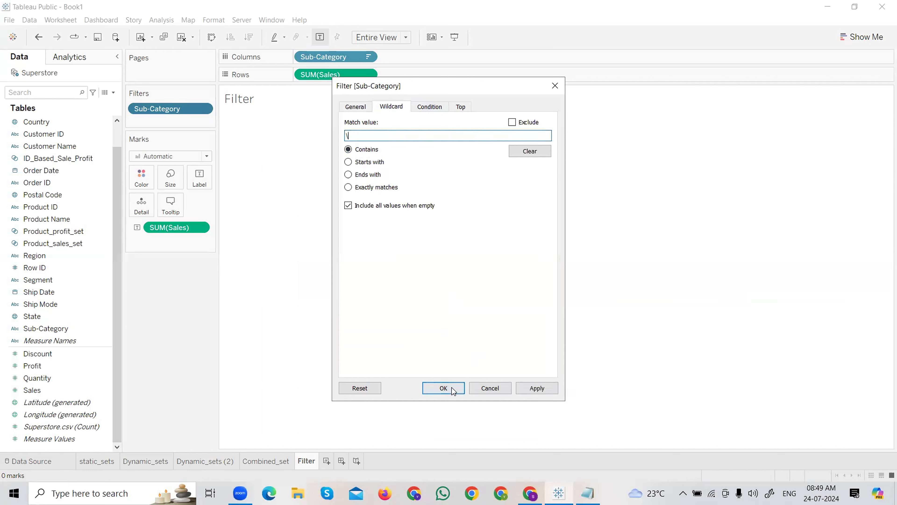
click(490, 389)
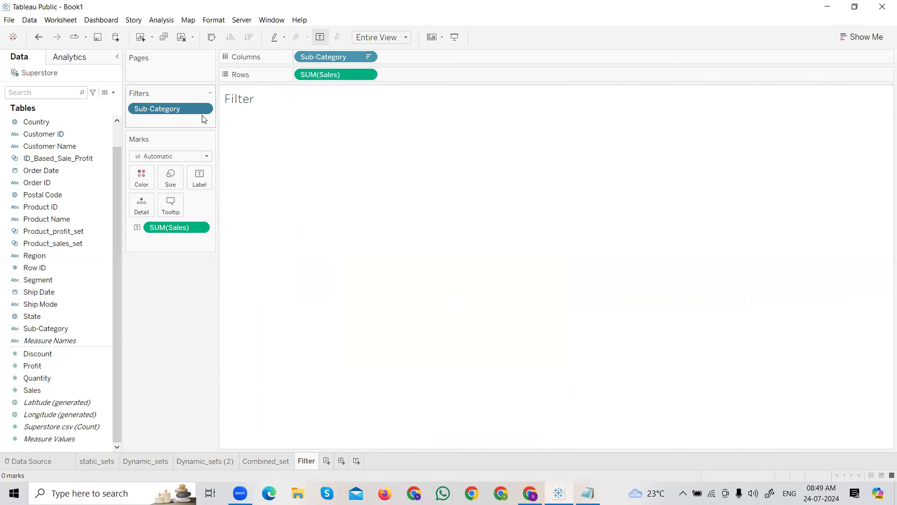
- Clear the Sub-Category filter's wildcard match value and apply the filter
click(209, 108)
click(277, 140)
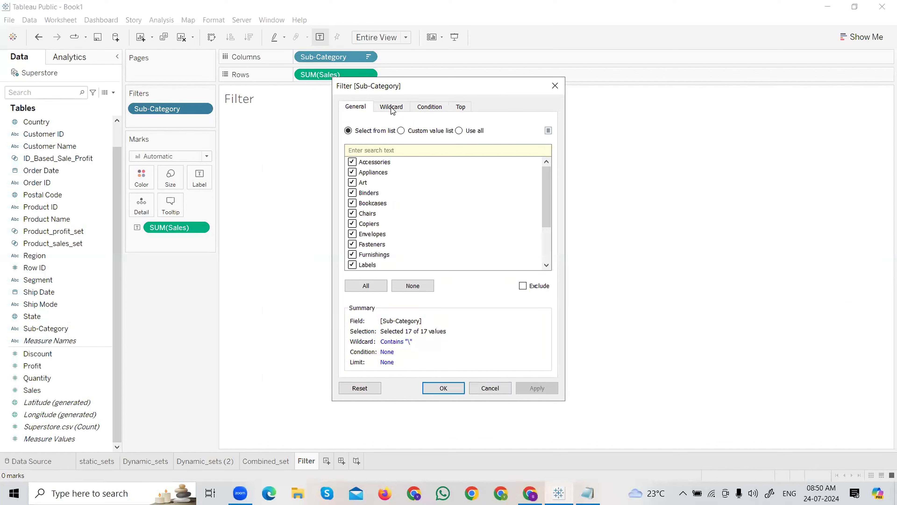
click(392, 106)
click(375, 136)
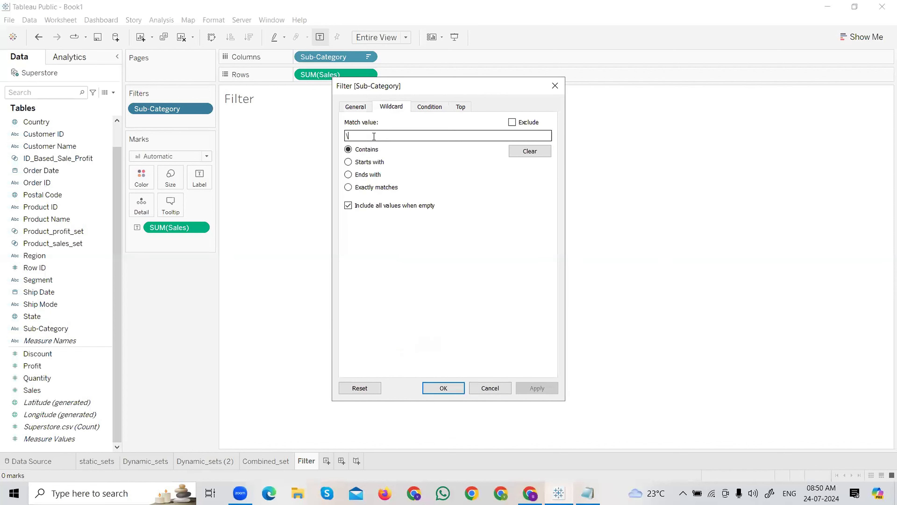
key(BackSpace)
click(537, 388)
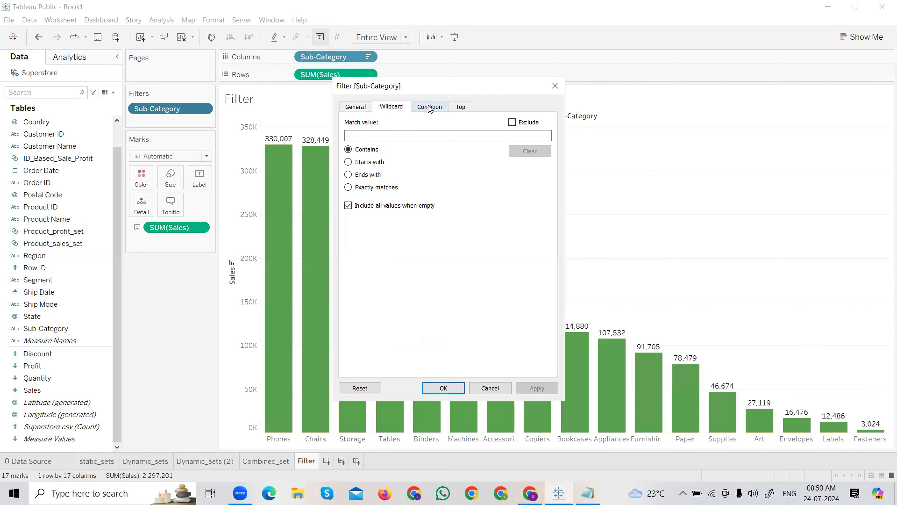
- Set the Sub-Category filter's condition to By formula
click(430, 108)
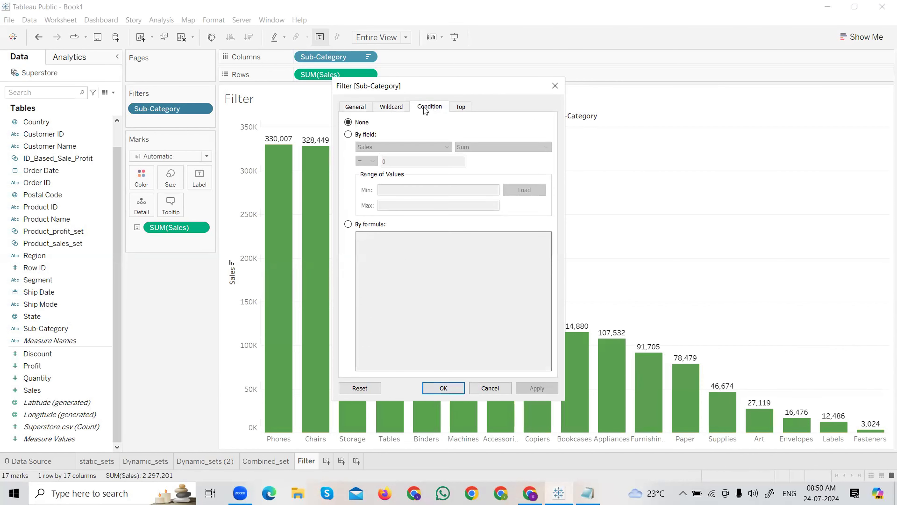
click(348, 224)
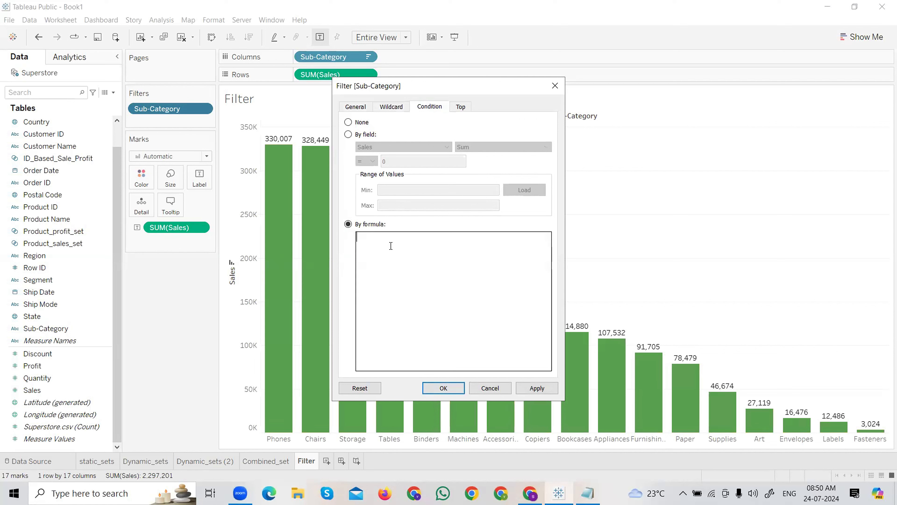
text(su)
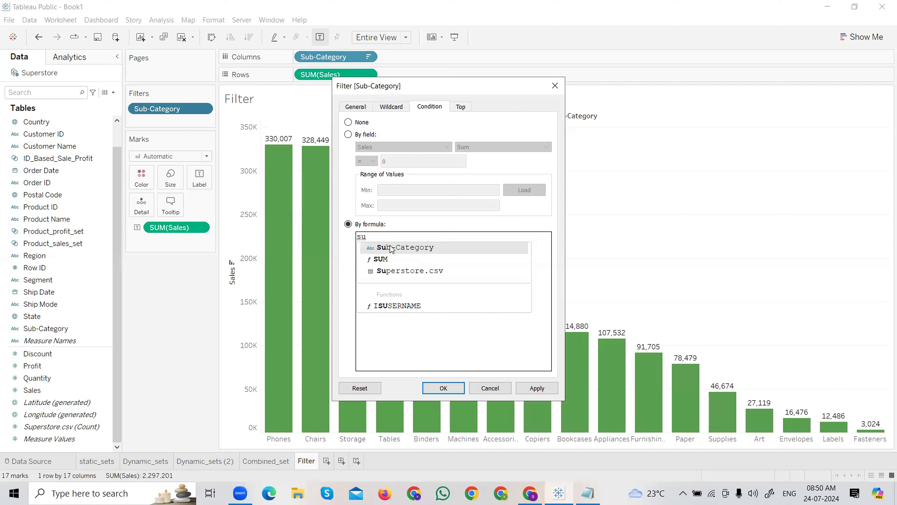
double_click(391, 248)
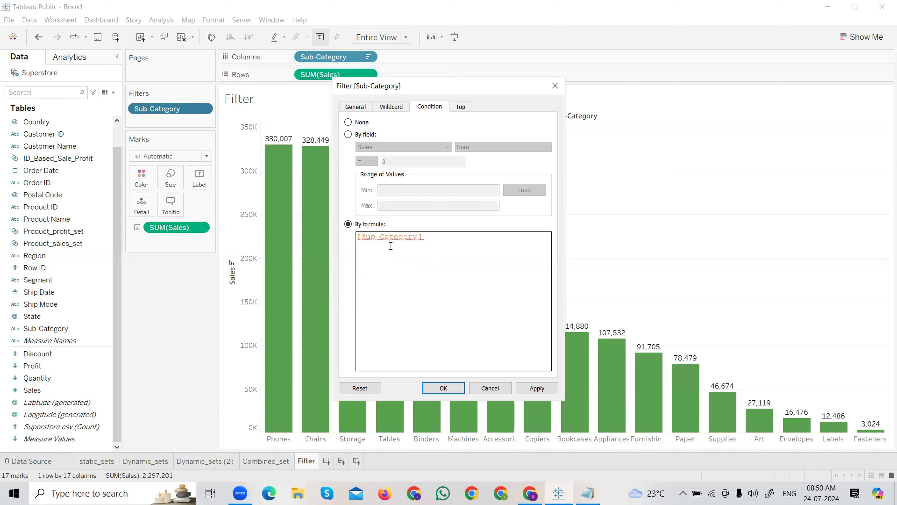
key(BackSpace)
key(BackSpace)
key(BackSpace)
key(BackSpace)
key(BackSpace)
key(BackSpace)
key(BackSpace)
key(BackSpace)
key(BackSpace)
key(BackSpace)
key(BackSpace)
key(BackSpace)
key(BackSpace)
key(BackSpace)
text(su)
double_click(392, 247)
text(.c)
key(BackSpace)
key(BackSpace)
key(BackSpace)
key(ctrl+a)
key(BackSpace)
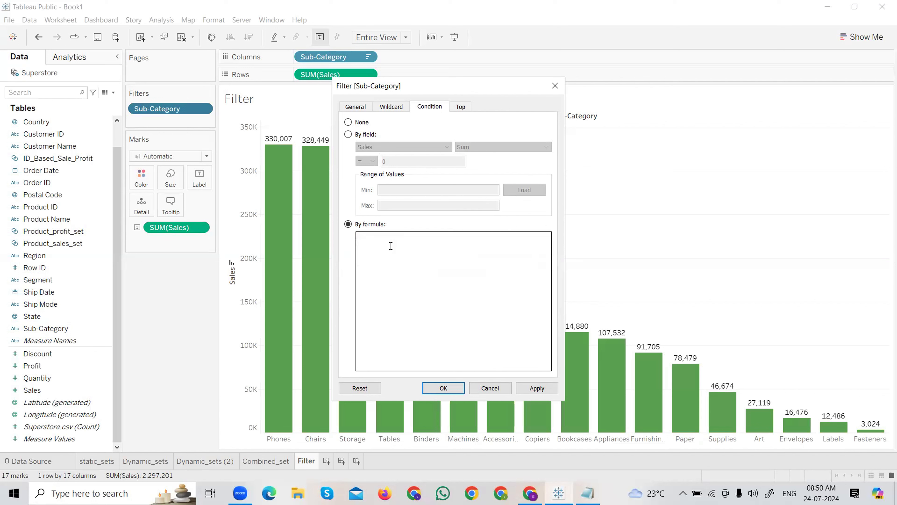
- Try the condition formula line if [Sub-Category] STARTSWITH("C") in the Sub-Category filter
text(if )
text([Sub-Category])
key(Return)
text(STARTSWITH)
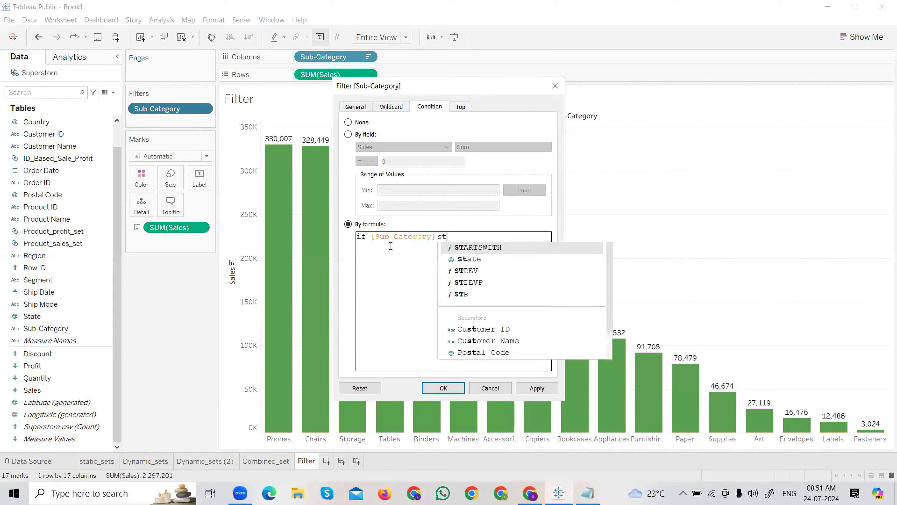
key(Return)
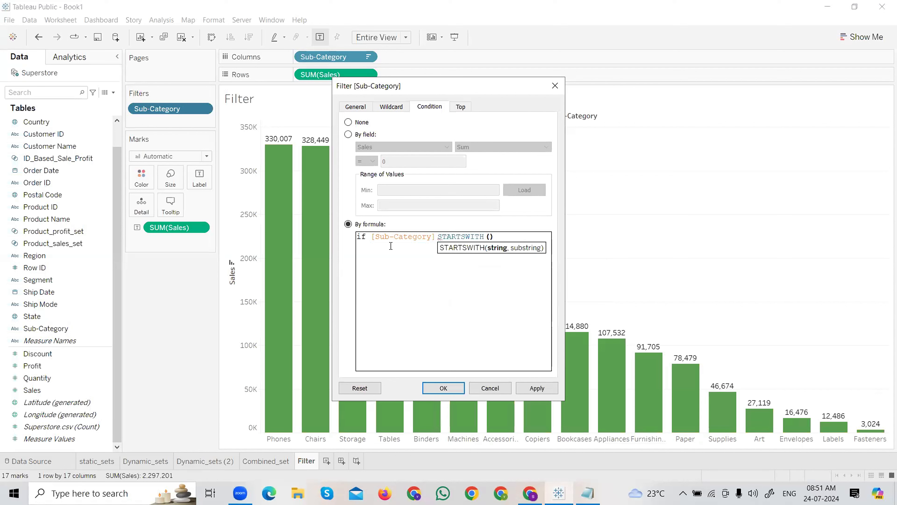
text('')
key(BackSpace)
key(BackSpace)
text("")
text(C)
key(Return)
- Add a second formula line reading and[Sub-Category] ENDSWITH("ES") to the filter condition
text(anmd)
key(BackSpace)
key(BackSpace)
key(BackSpace)
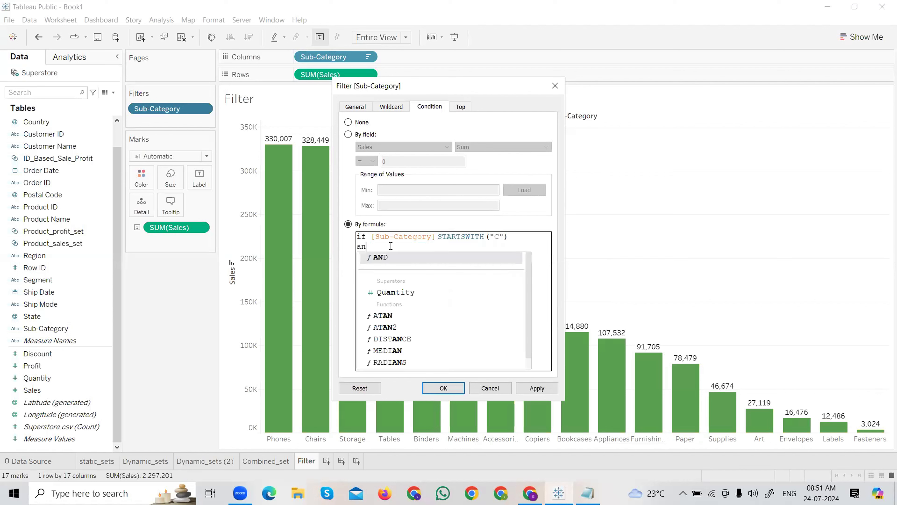
text(d)
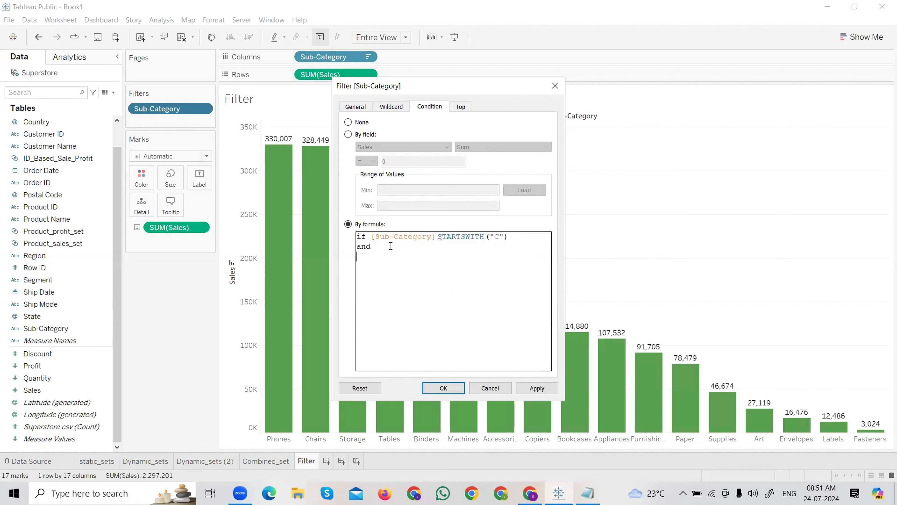
key(Return)
text(en)
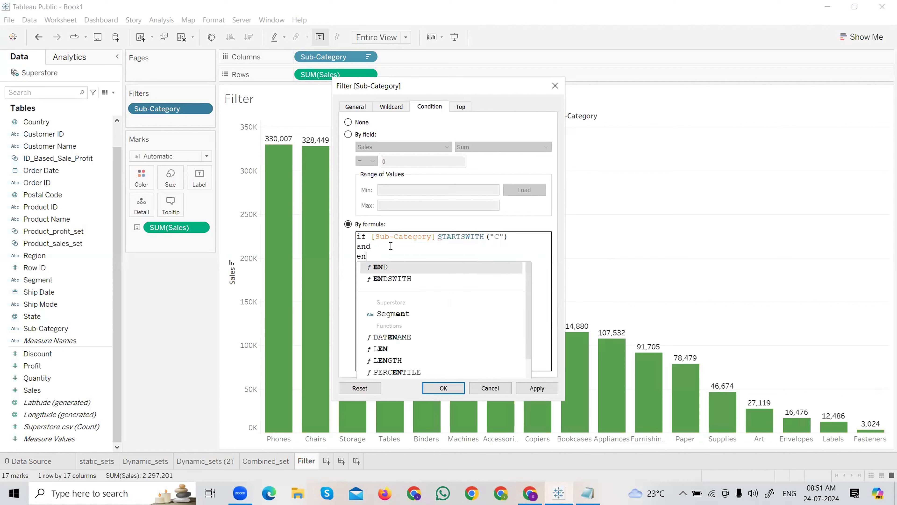
key(Up)
key(Down)
key(Down)
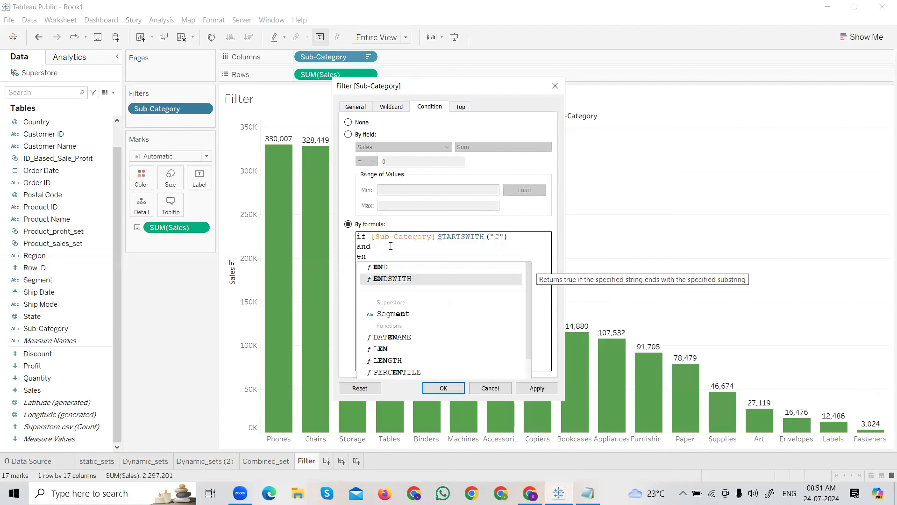
key(BackSpace)
key(BackSpace)
key(BackSpace)
text([sub)
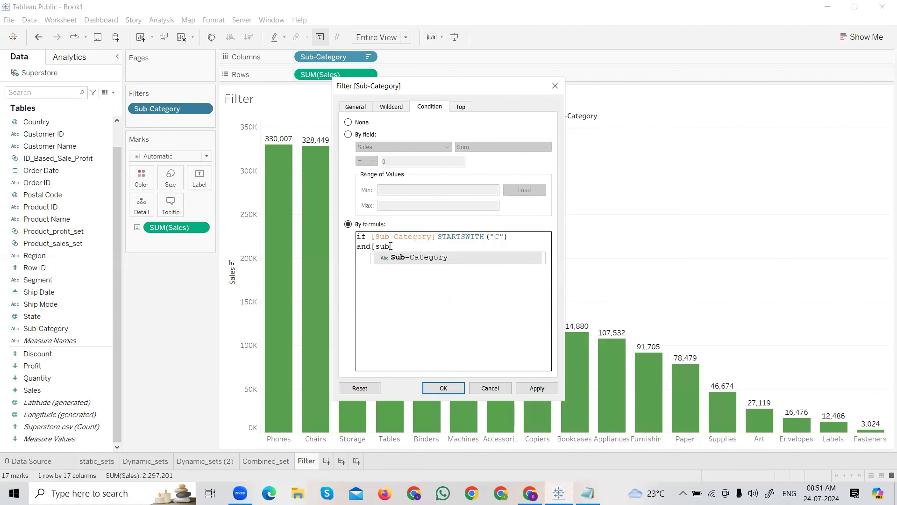
key(Return)
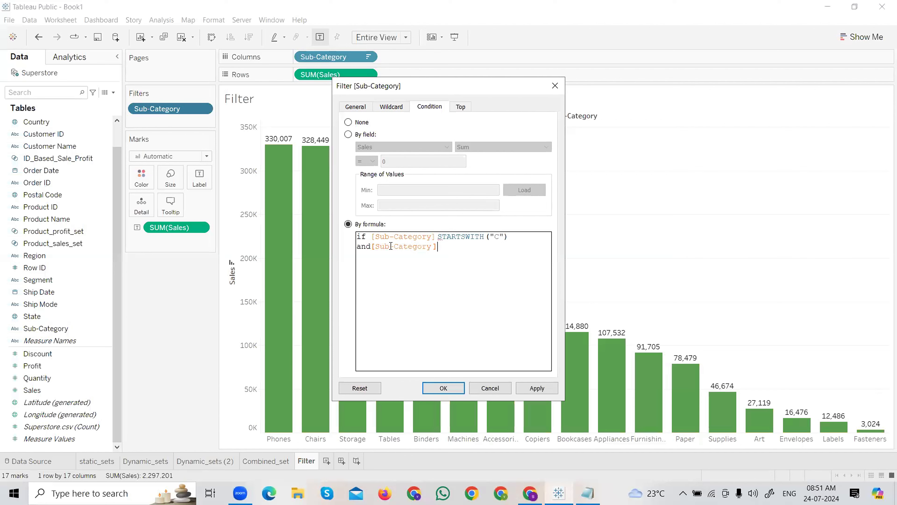
text(en)
key(Down)
key(Return)
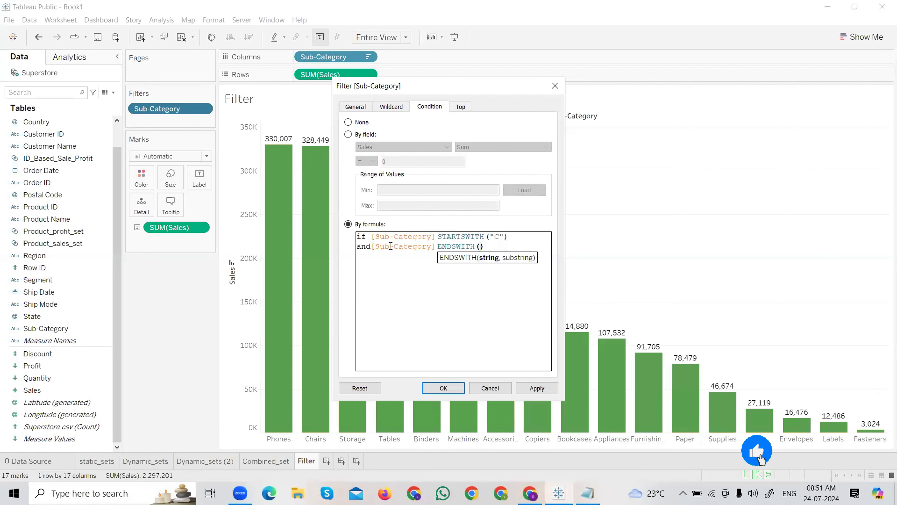
text(')
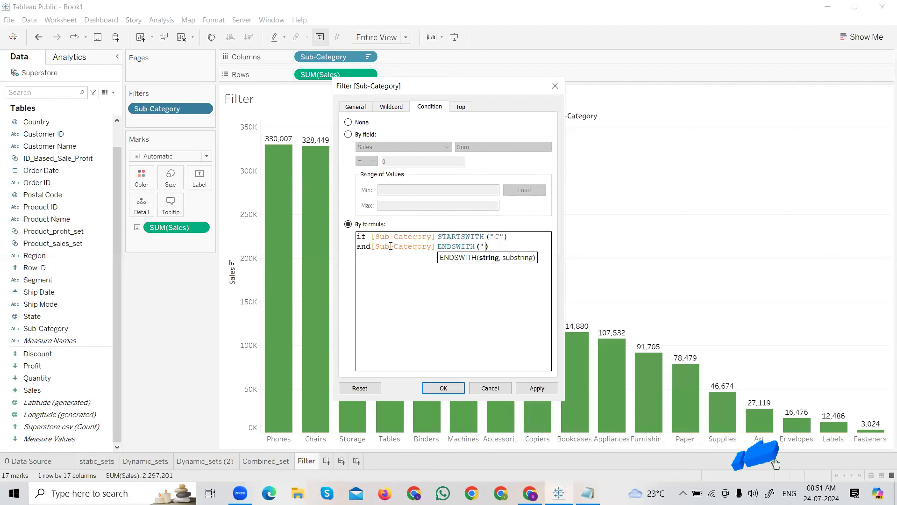
key(BackSpace)
text("")
key(Left)
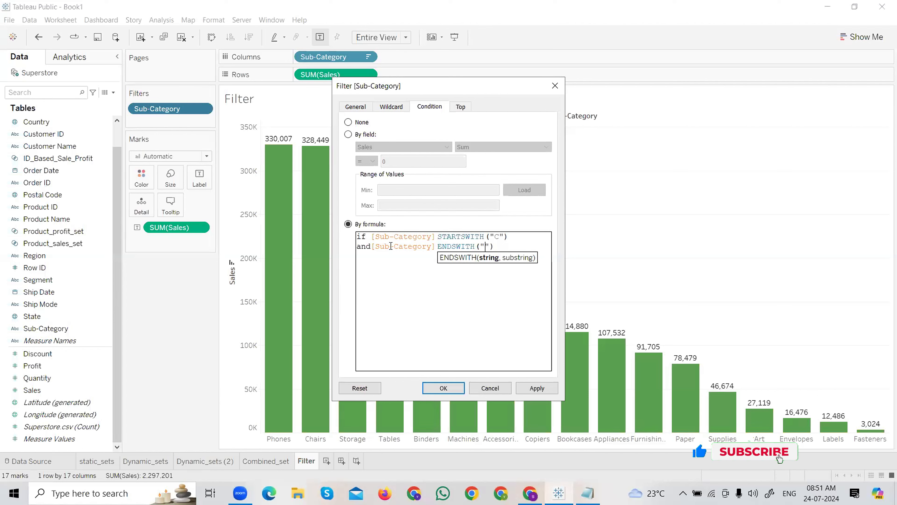
text(ES)
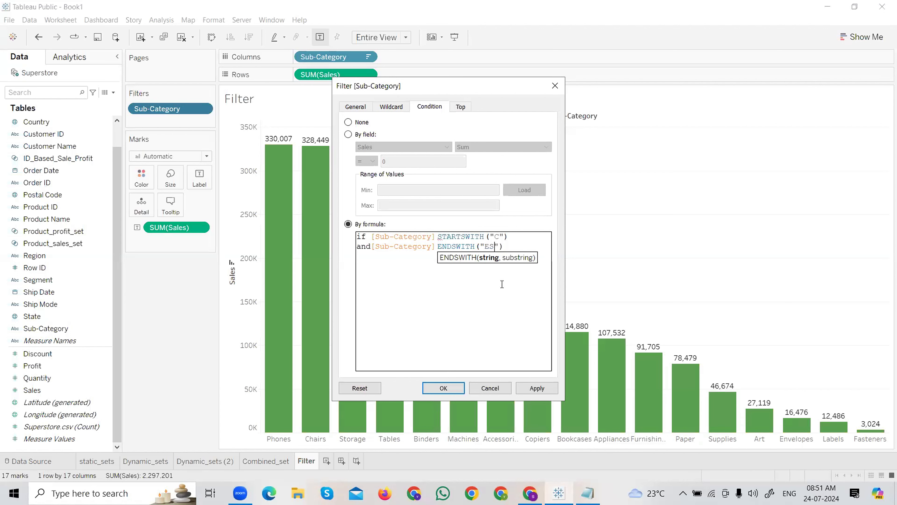
- Delete the entire two-line condition formula
drag(506, 247, 357, 236)
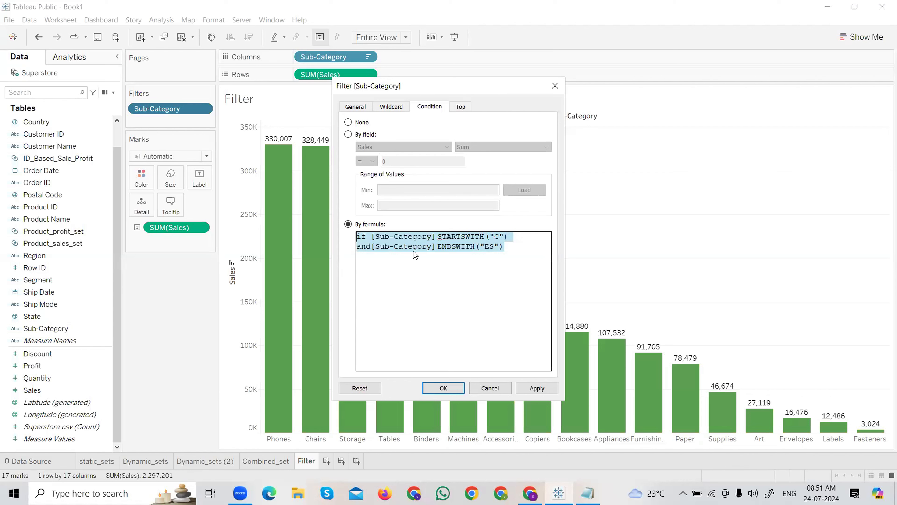
key(BackSpace)
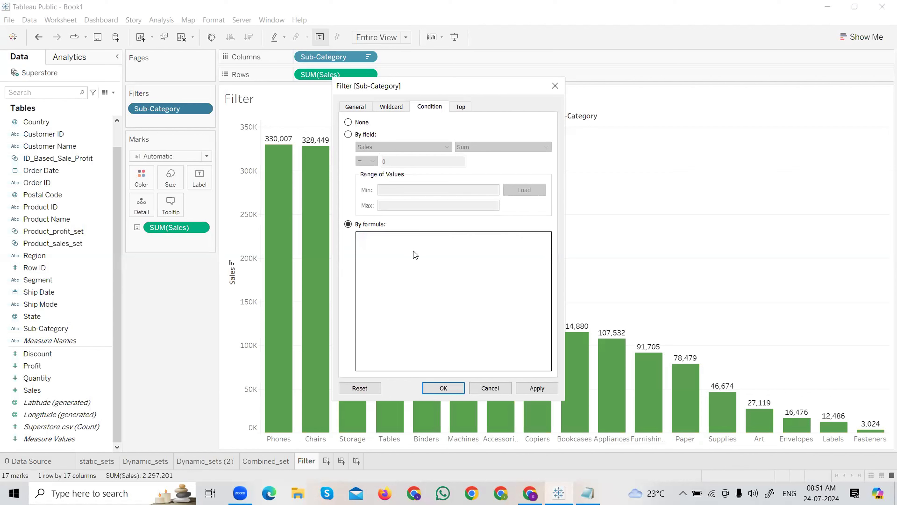
- Review the Top, Condition, Wildcard and General settings of the Sub-Category filter, and close the filter without applying changes
click(466, 108)
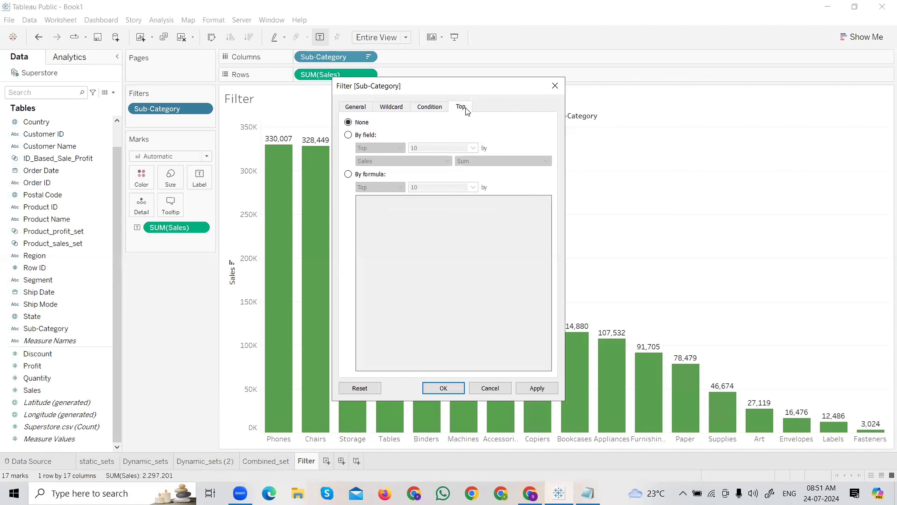
click(428, 106)
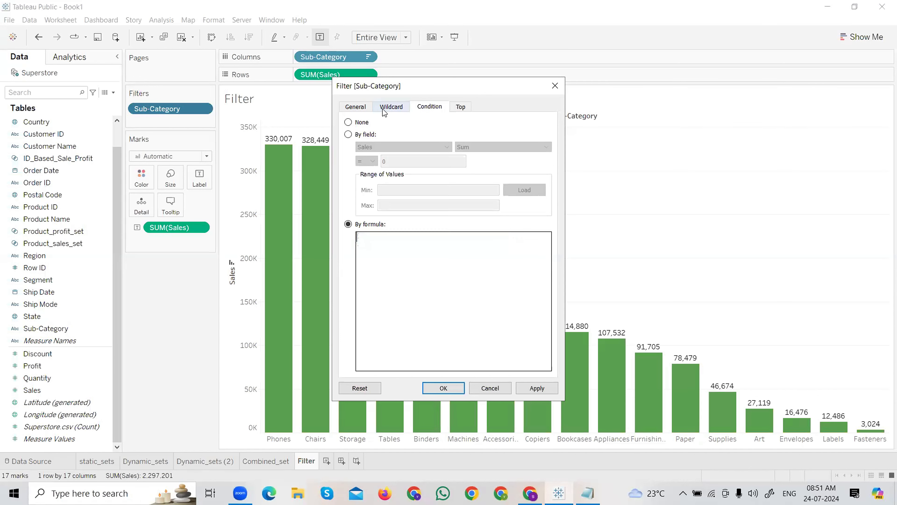
click(391, 107)
click(356, 107)
click(554, 86)
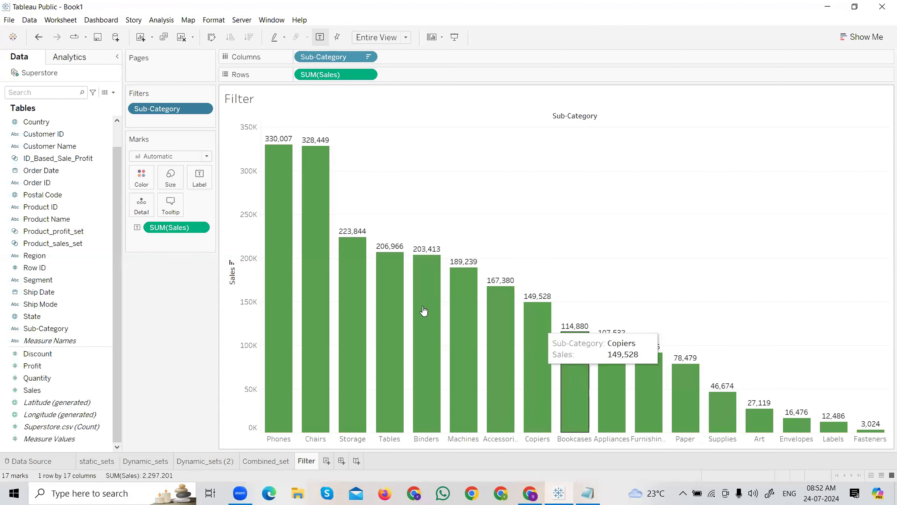
- Look through the Dynamic_sets, Dynamic_sets (2) and Combined_set worksheets
click(158, 461)
click(205, 461)
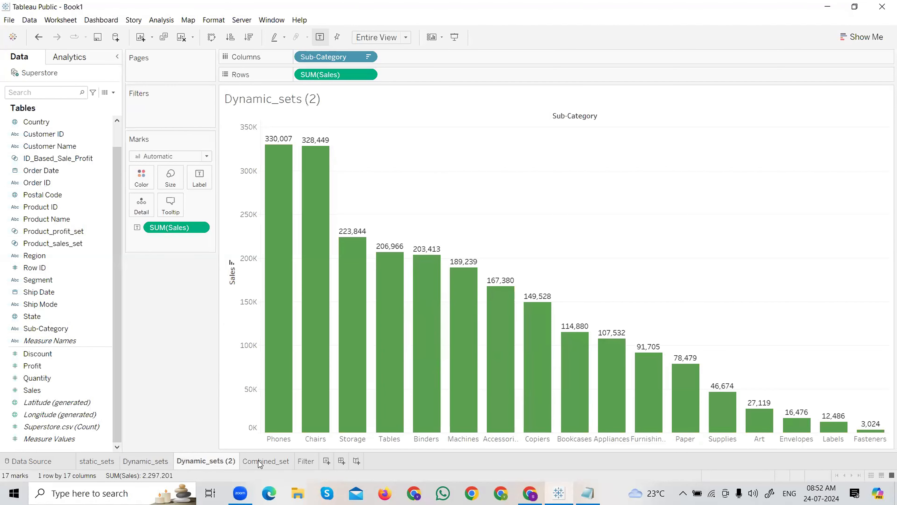
click(266, 461)
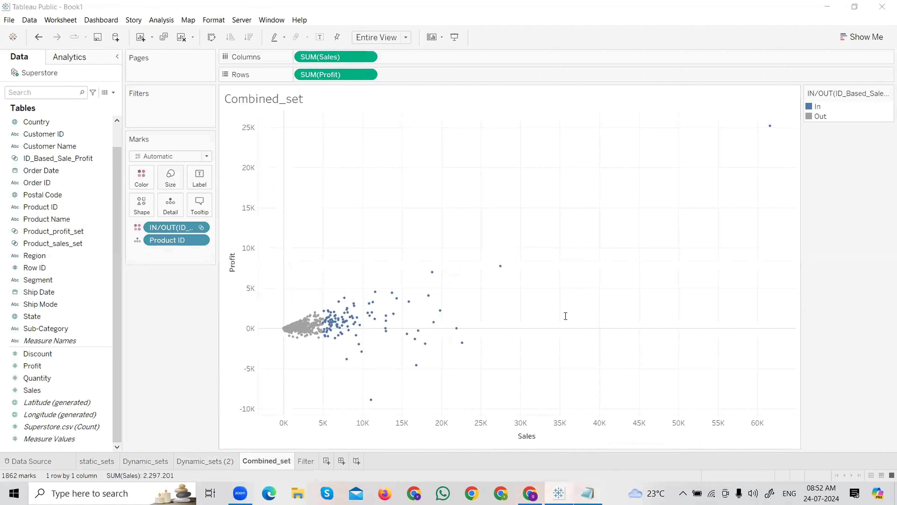
- Switch to Notepad and save the notes as a text document named sets tableau in the Downloads folder
key(alt+Tab)
click(8, 19)
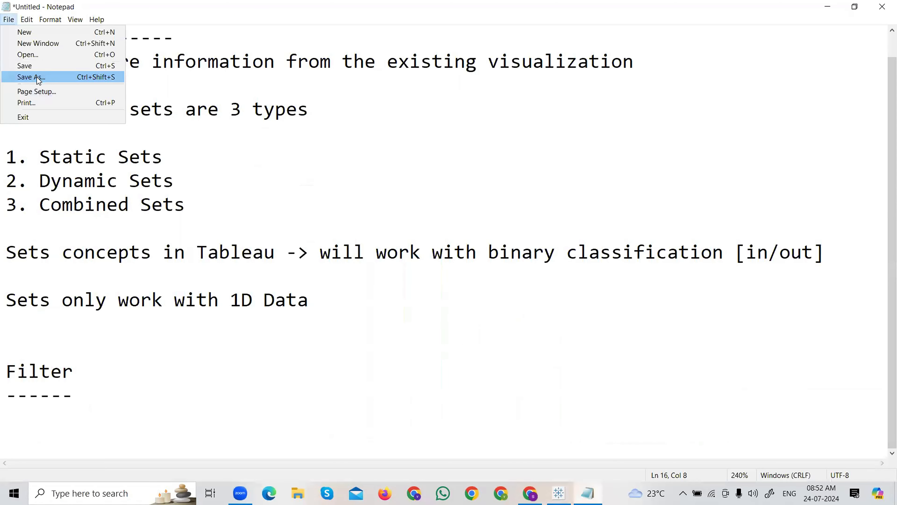
click(38, 75)
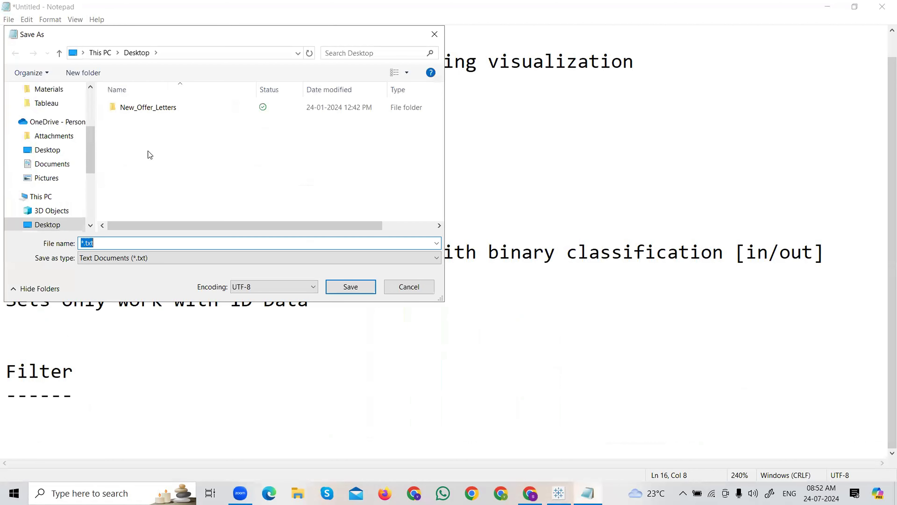
scroll(55, 148, up, 5)
click(52, 126)
text(sets tableau)
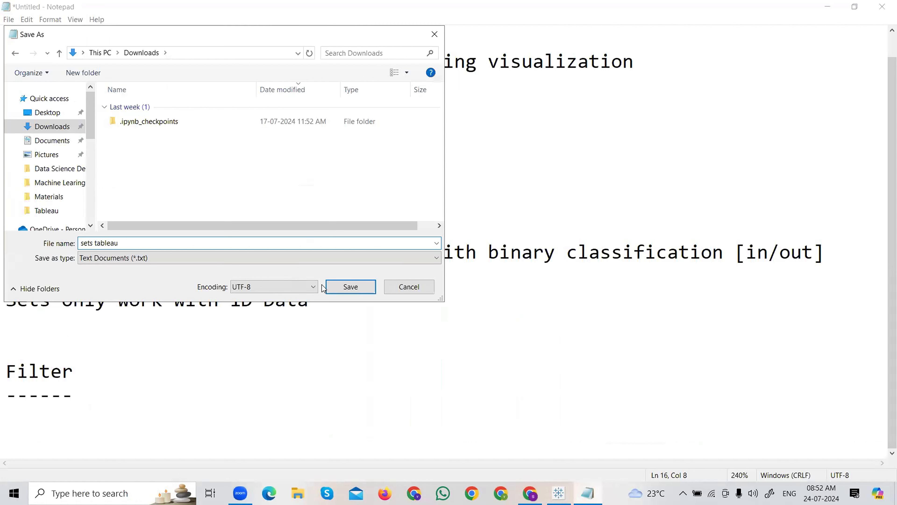
click(342, 287)
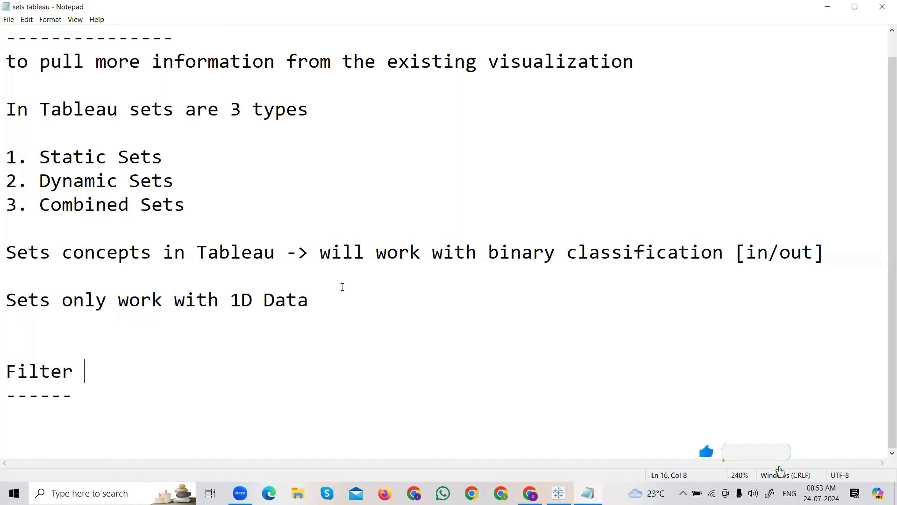
key(alt+Tab)
click(476, 183)
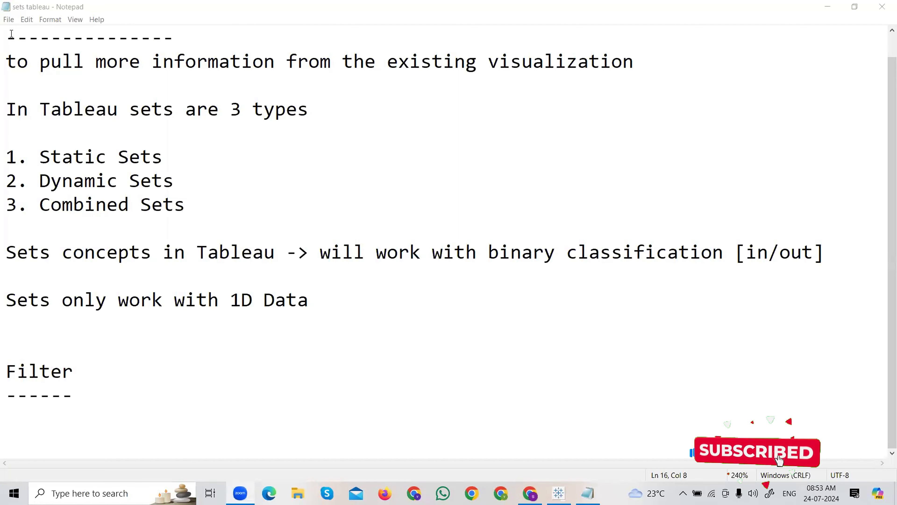